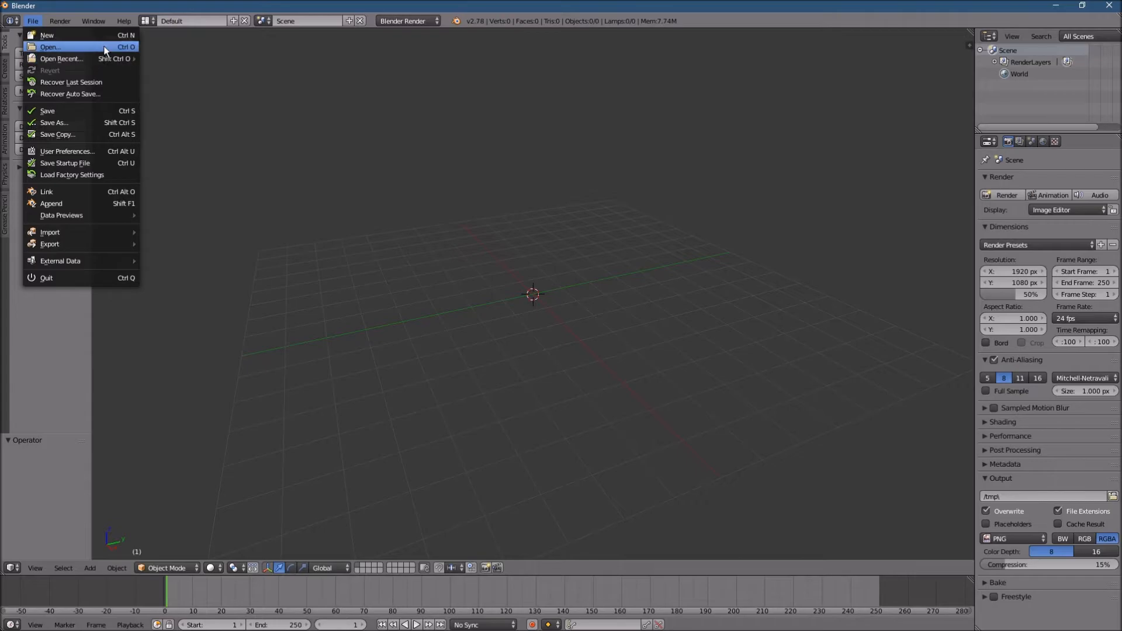
- Open Model_0.blend from the Gun folder inside the Typewriter folder
{"action": "left_click", "coordinate": [104, 47]}
{"action": "left_click", "coordinate": [180, 78]}
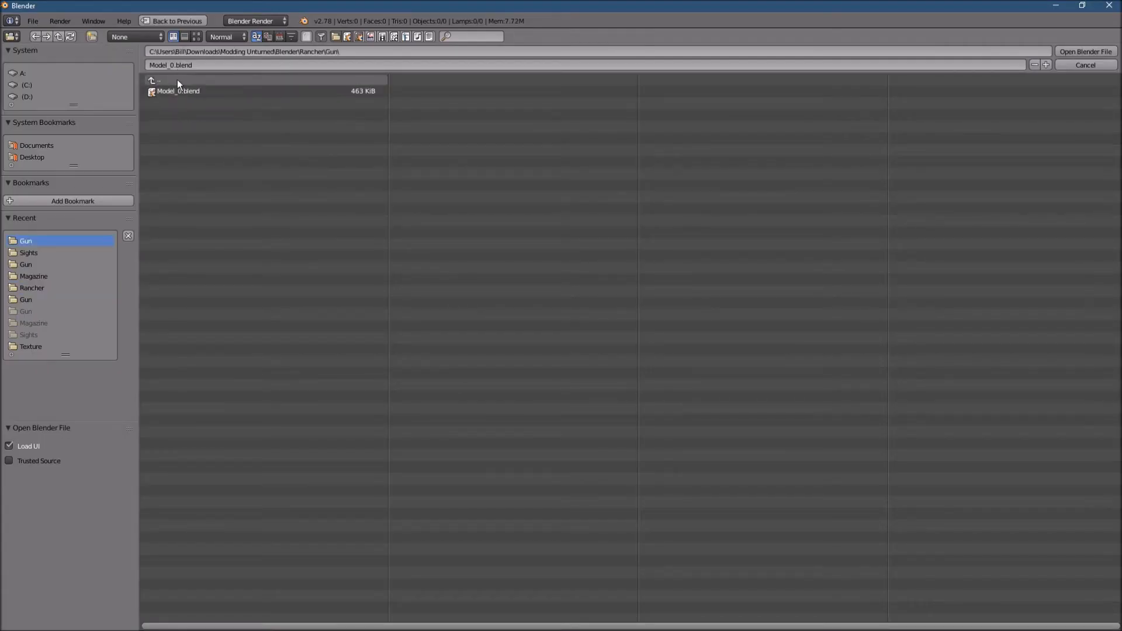
{"action": "left_click", "coordinate": [176, 76]}
{"action": "left_click", "coordinate": [173, 114]}
{"action": "left_click", "coordinate": [187, 89]}
{"action": "left_click", "coordinate": [187, 88]}
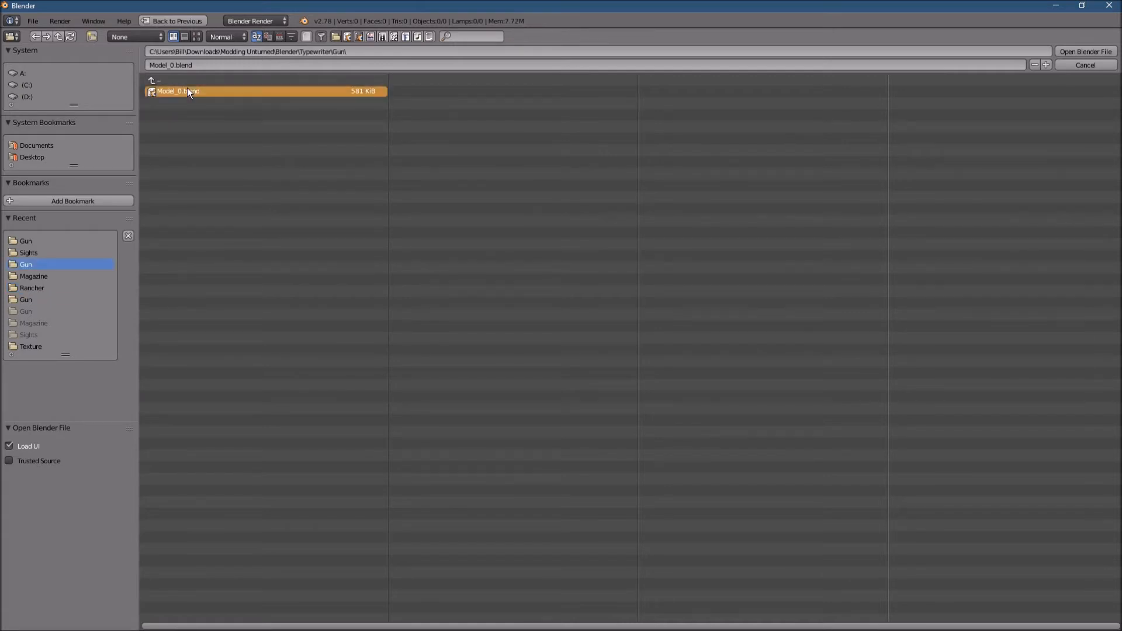
{"action": "left_click", "coordinate": [1096, 52]}
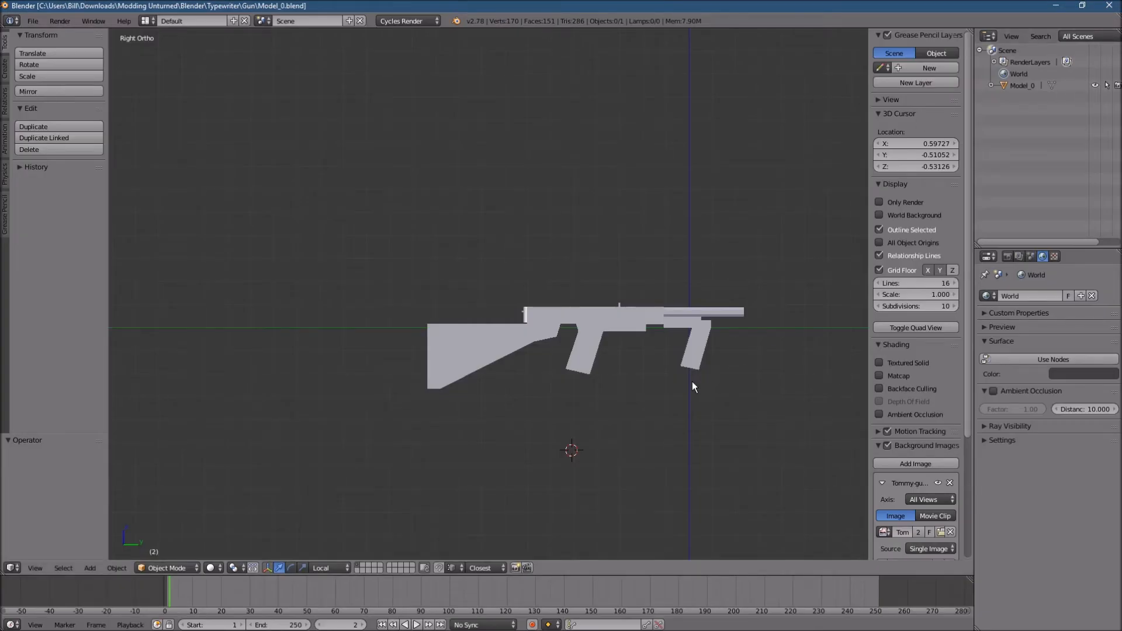
- Reset the 3D cursor to the world origin and show the whole gun in right orthographic view
{"action": "key", "text": "shift+c"}
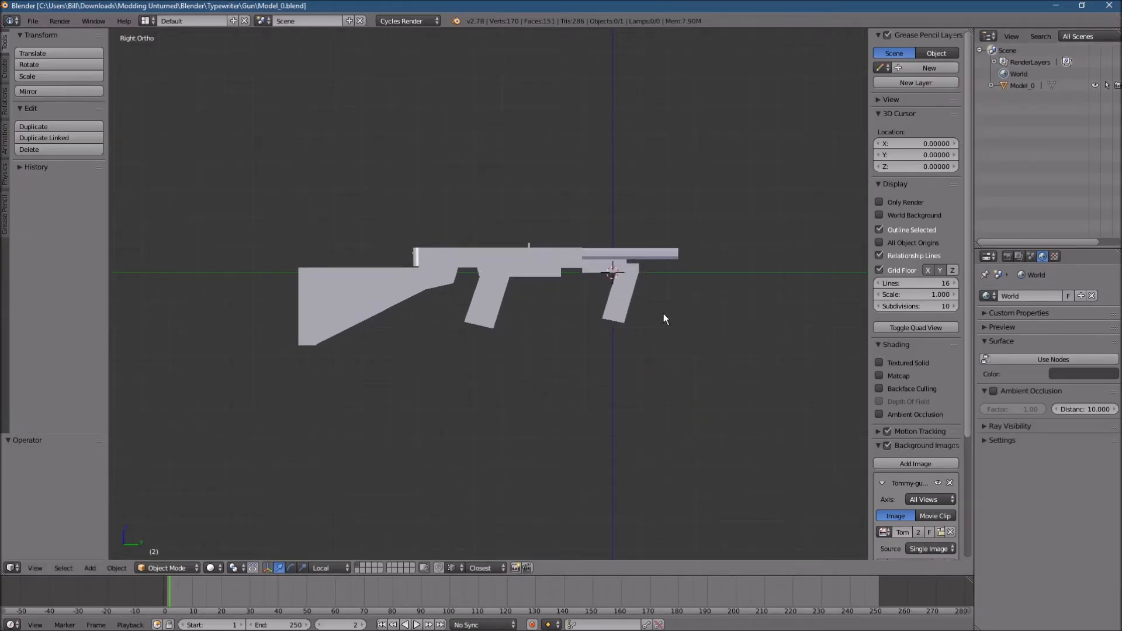
{"action": "middle_click_drag", "start_coordinate": [654, 327], "coordinate": [632, 338]}
{"action": "key", "text": "KP_3"}
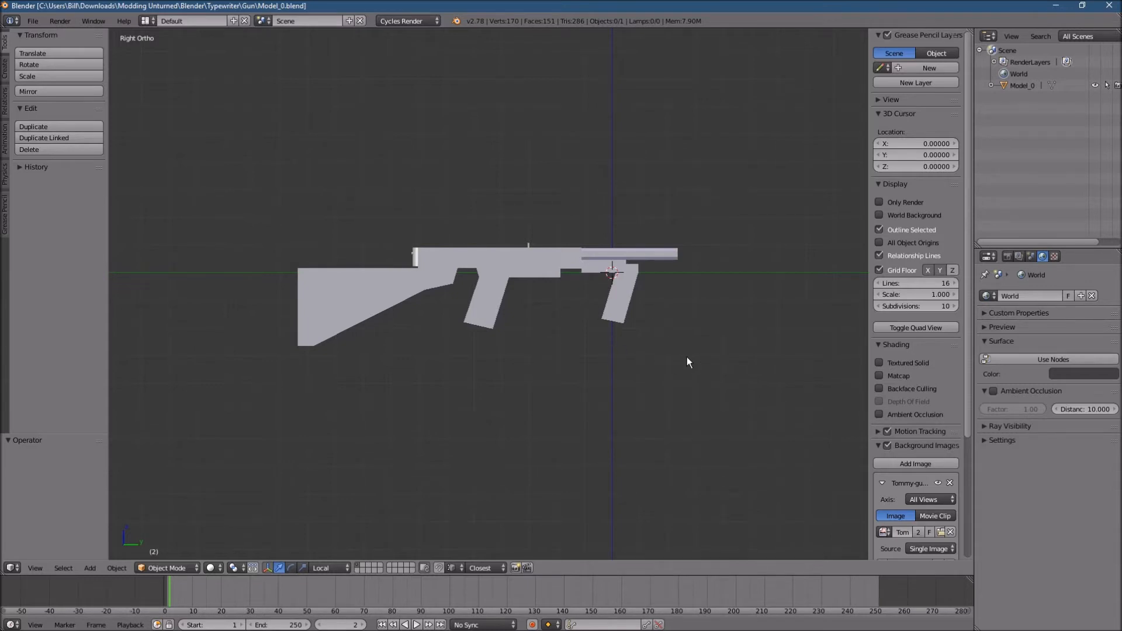
- Select the Model_0 gun as the active object, keeping the 3D cursor at the world origin
{"action": "key", "text": "a"}
{"action": "left_click", "coordinate": [752, 291]}
{"action": "key", "text": "shift+c"}
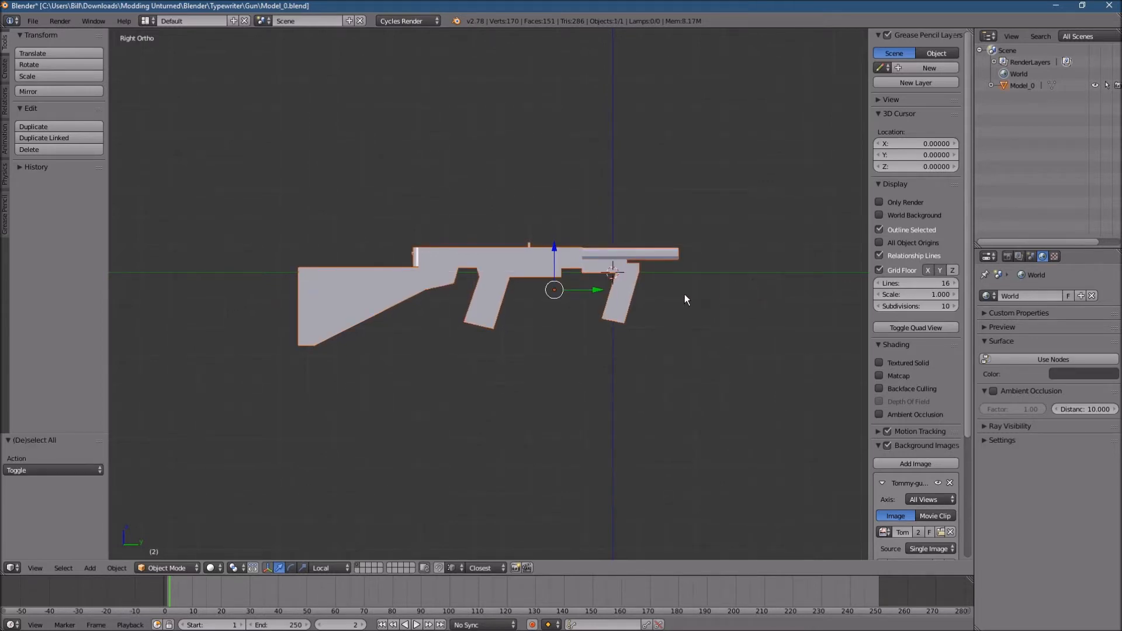
{"action": "key", "text": "a"}
{"action": "key", "text": "a"}
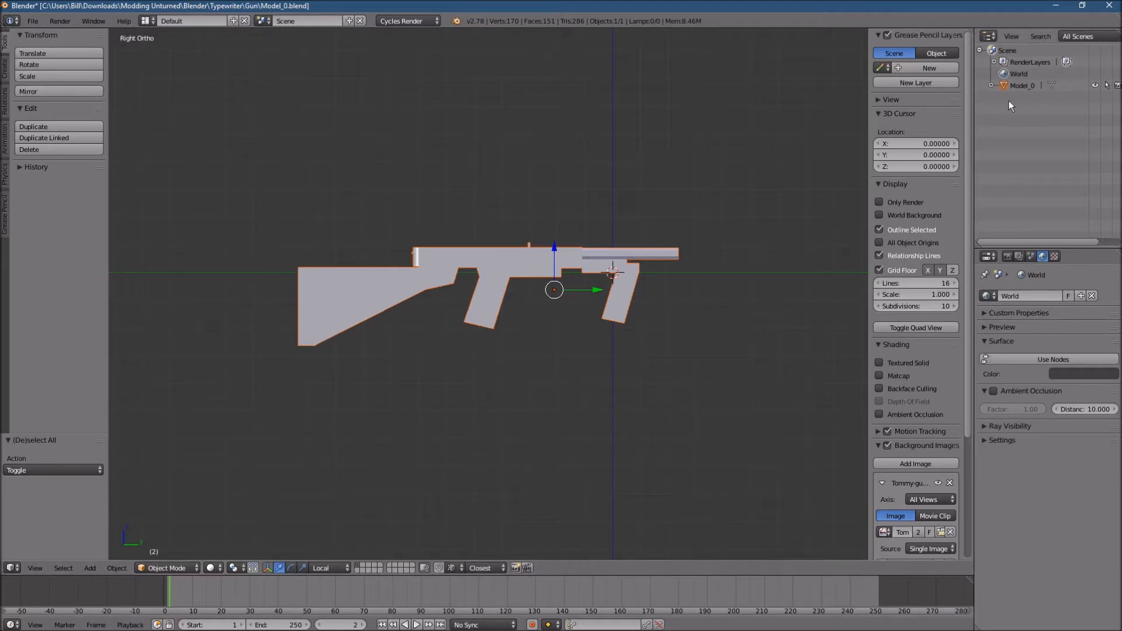
{"action": "key", "text": "a"}
{"action": "left_click", "coordinate": [688, 276]}
{"action": "key", "text": "a"}
{"action": "key", "text": "shift+c"}
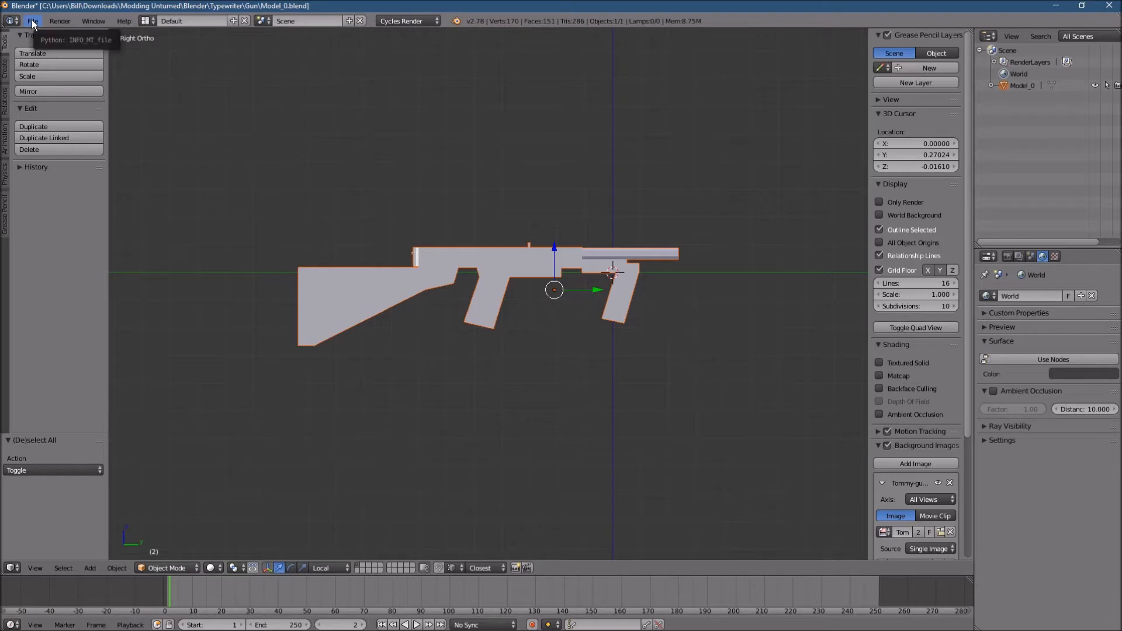
{"action": "right_click", "coordinate": [466, 253]}
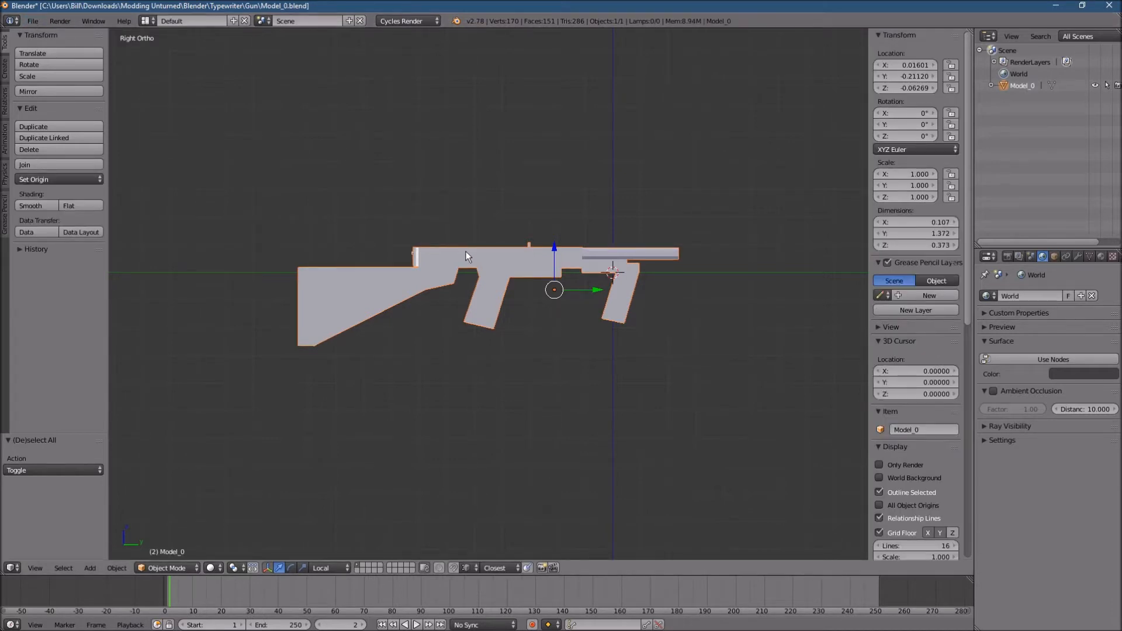
- Set up an FBX export in FBX 6.1 ASCII for selected objects only at scale 100, and cancel it
{"action": "left_click", "coordinate": [32, 22]}
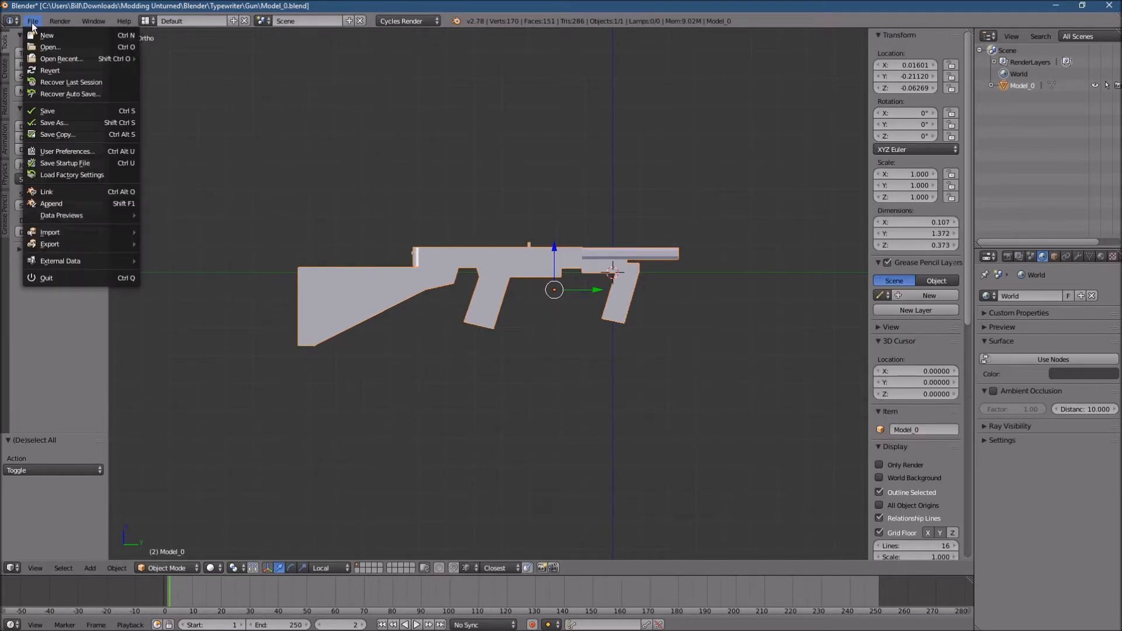
{"action": "mouse_move", "coordinate": [75, 245]}
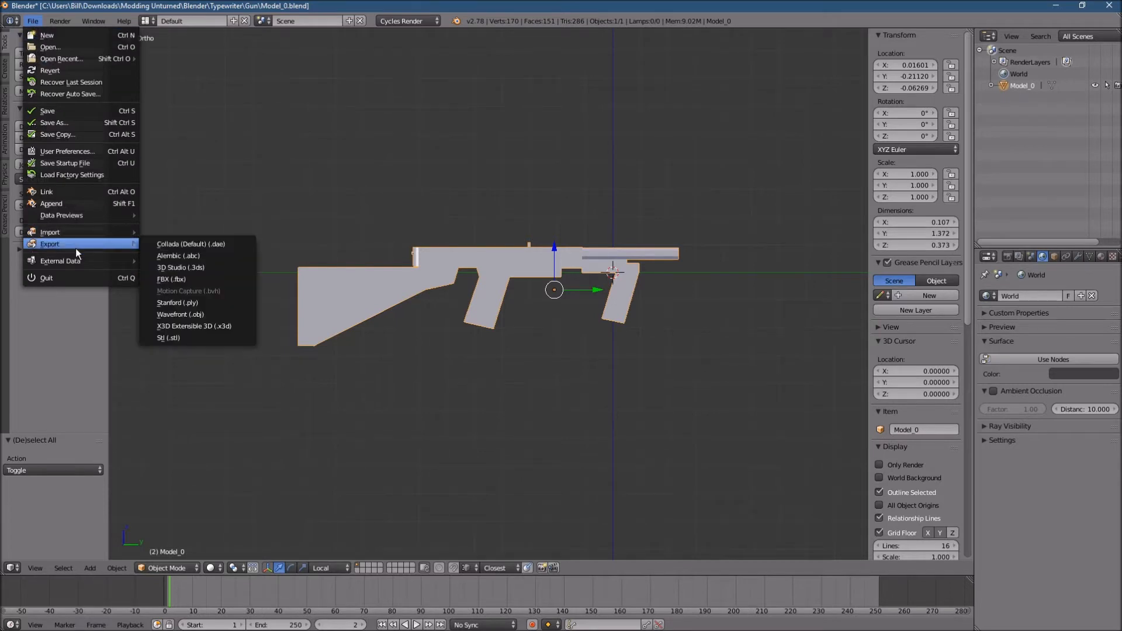
{"action": "left_click", "coordinate": [204, 279]}
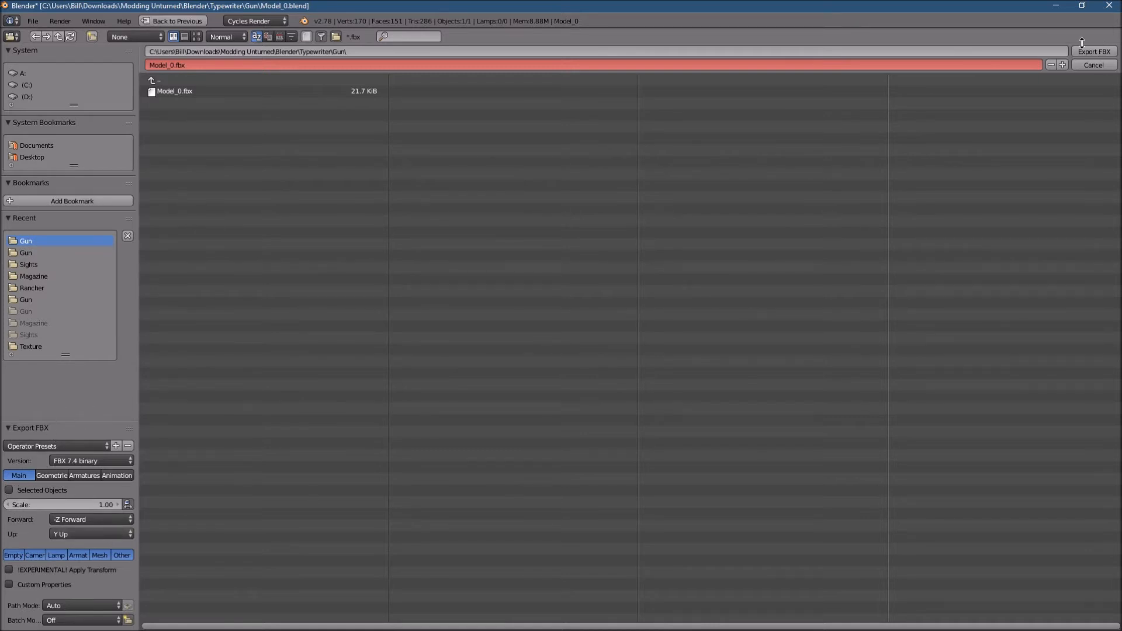
{"action": "left_click", "coordinate": [73, 461]}
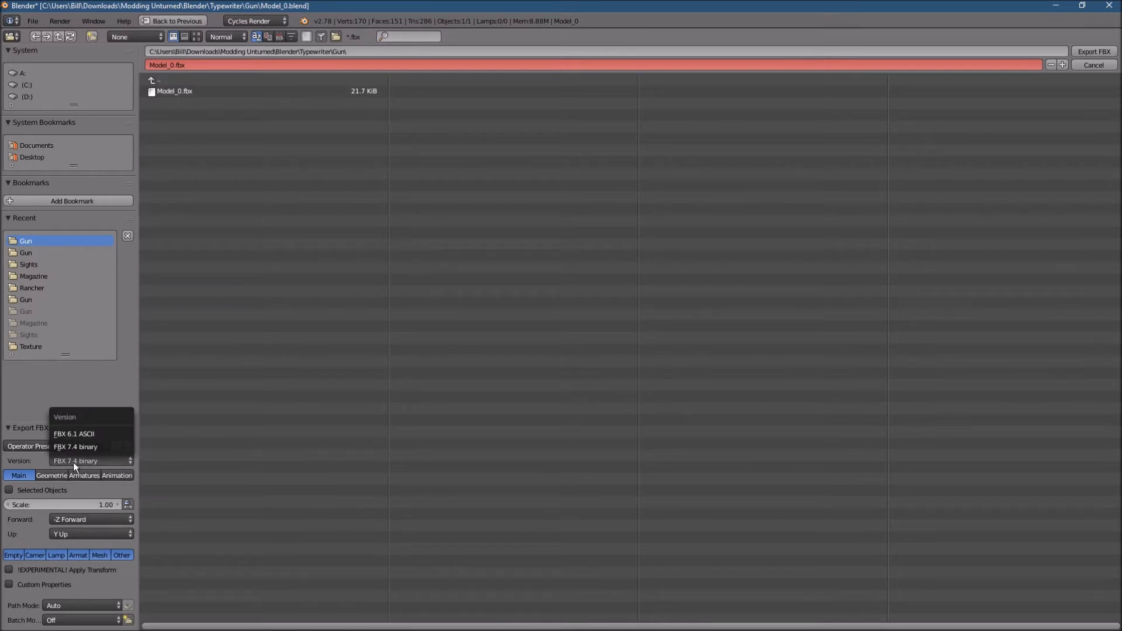
{"action": "left_click", "coordinate": [93, 434]}
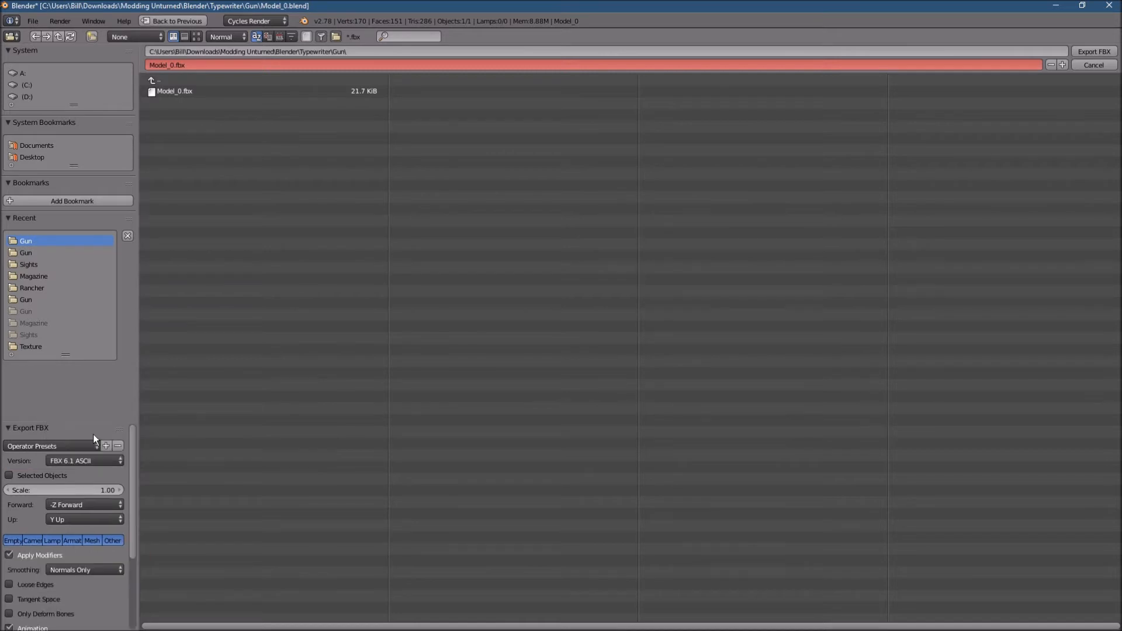
{"action": "left_click", "coordinate": [15, 475]}
{"action": "left_click", "coordinate": [111, 489]}
{"action": "type", "text": "100"}
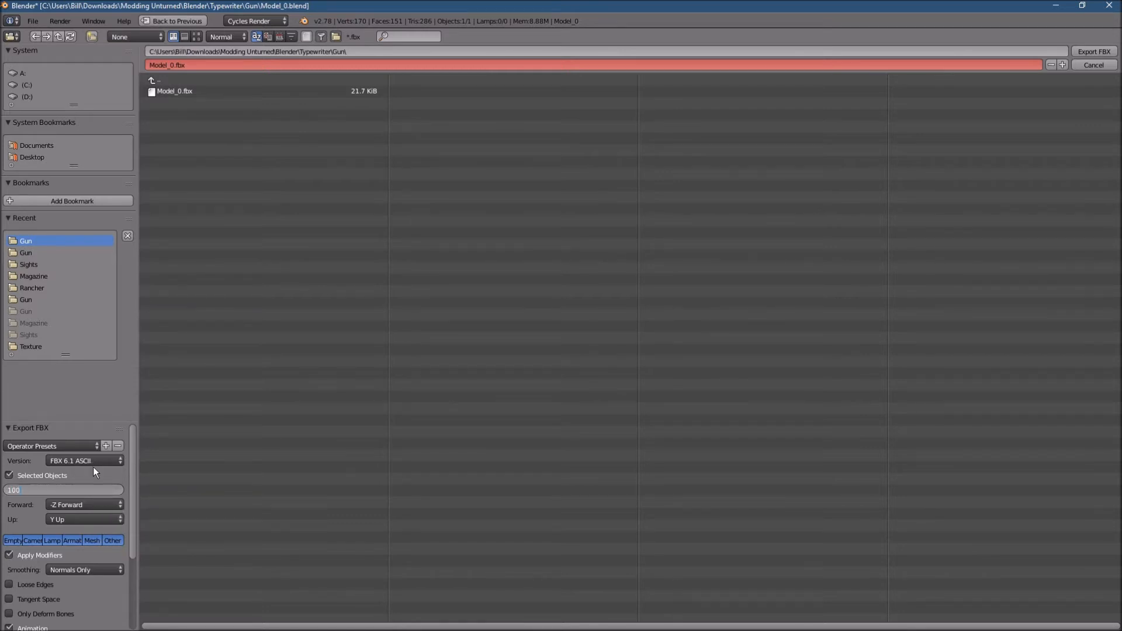
{"action": "key", "text": "Return"}
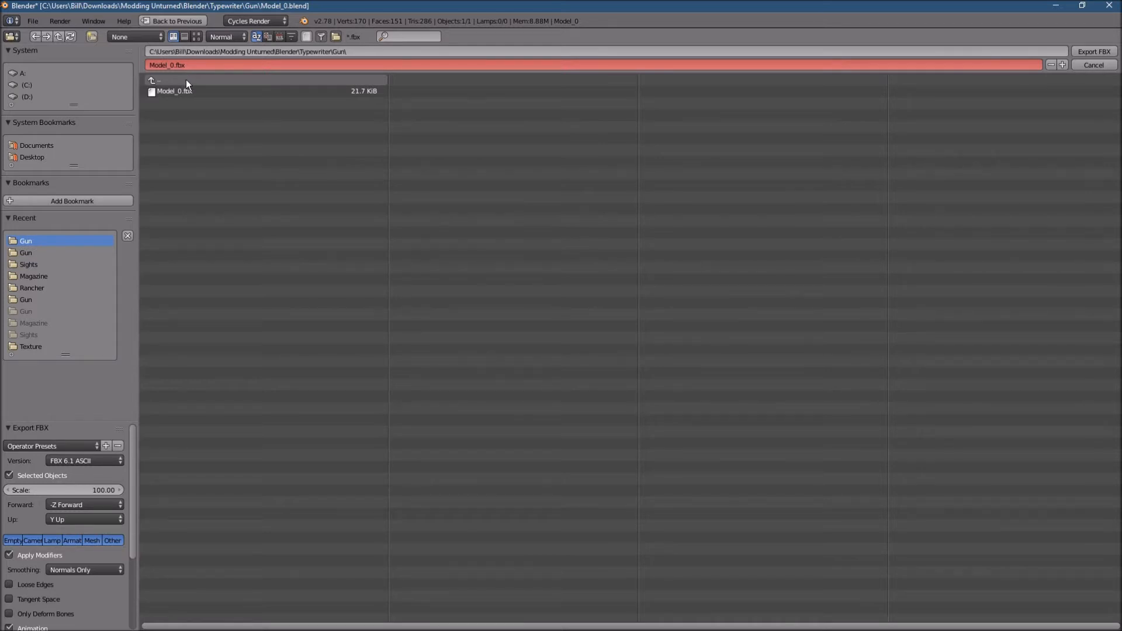
{"action": "left_click", "coordinate": [1094, 66]}
- Switch from Blender to the Unity project showing the Example folder under Gun Models
{"action": "left_click", "coordinate": [1056, 5]}
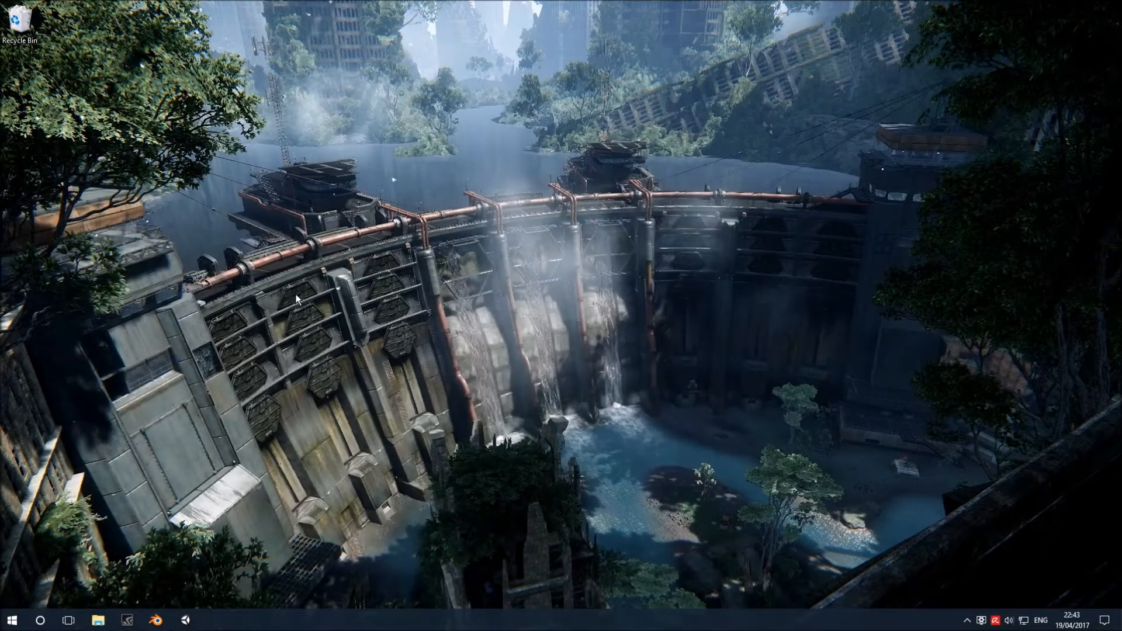
{"action": "left_click", "coordinate": [187, 621]}
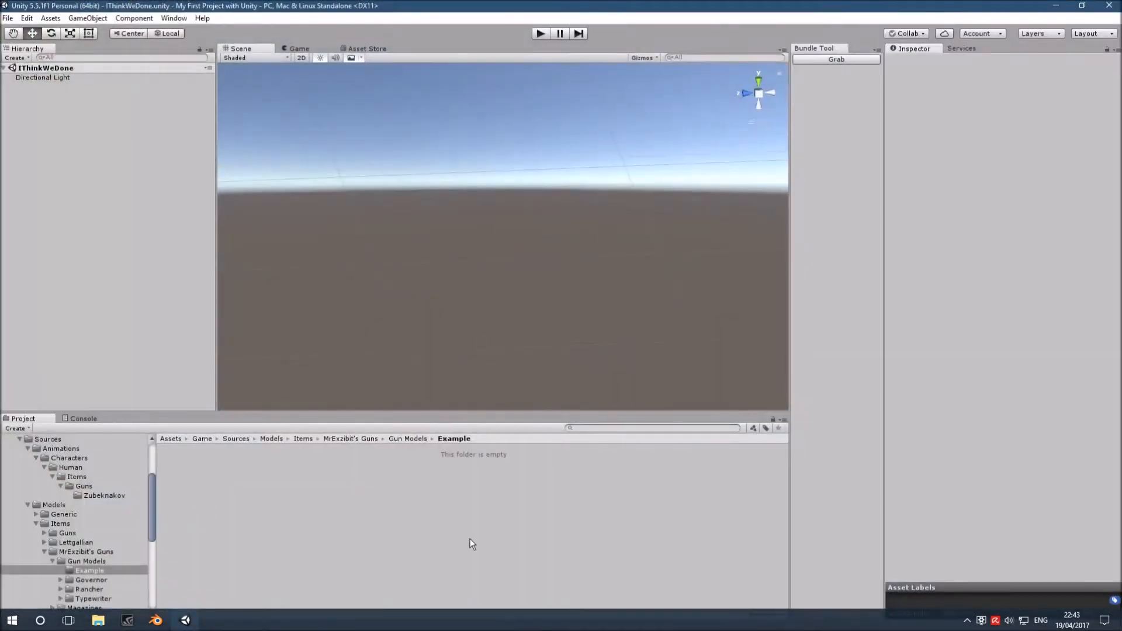
{"action": "scroll", "coordinate": [111, 514], "scroll_direction": "up", "scroll_amount": 3}
{"action": "scroll", "coordinate": [103, 532], "scroll_direction": "down", "scroll_amount": 4}
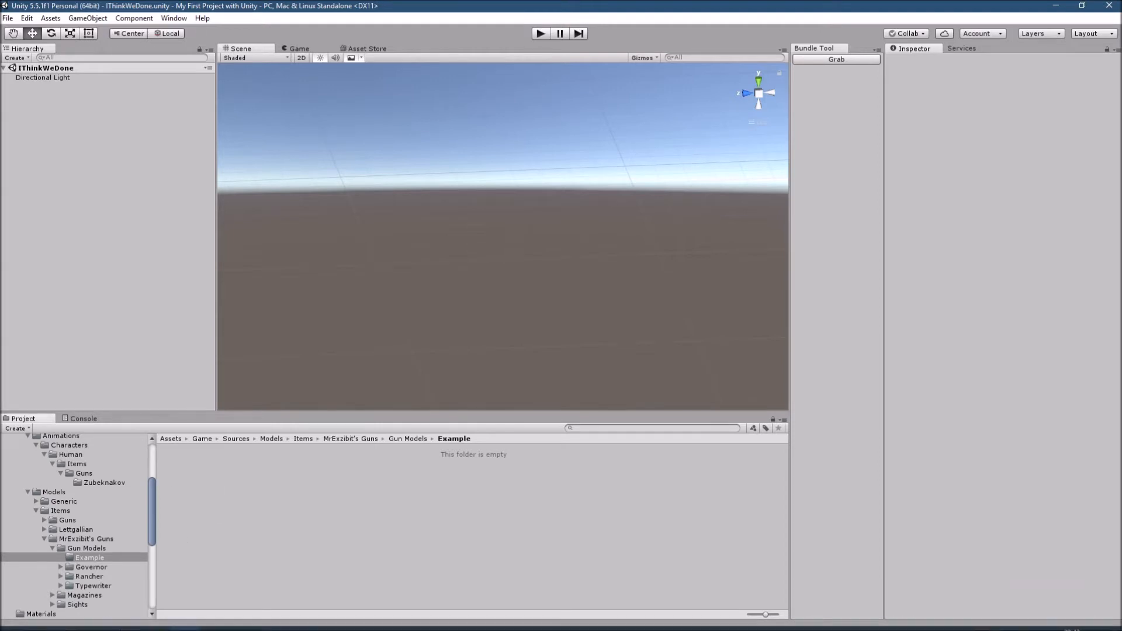
- Import Model_0.fbx from the Typewriter model's Gun folder into the project's Example folder
{"action": "mouse_move", "coordinate": [98, 620]}
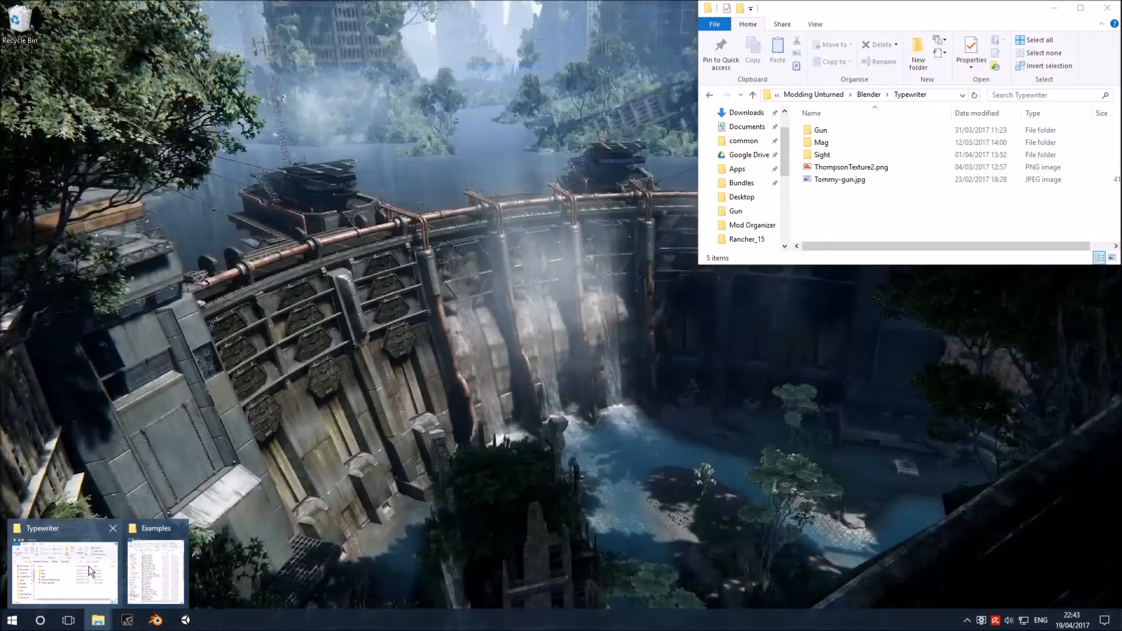
{"action": "left_click", "coordinate": [64, 570]}
{"action": "double_click", "coordinate": [833, 131]}
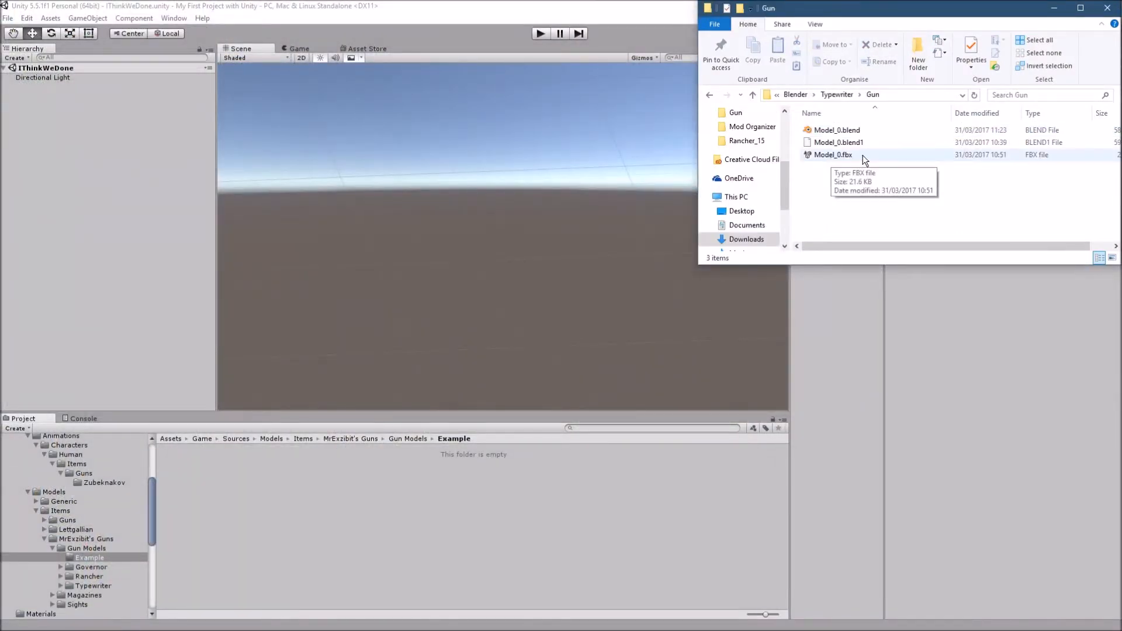
{"action": "left_click_drag", "start_coordinate": [872, 155], "coordinate": [263, 489]}
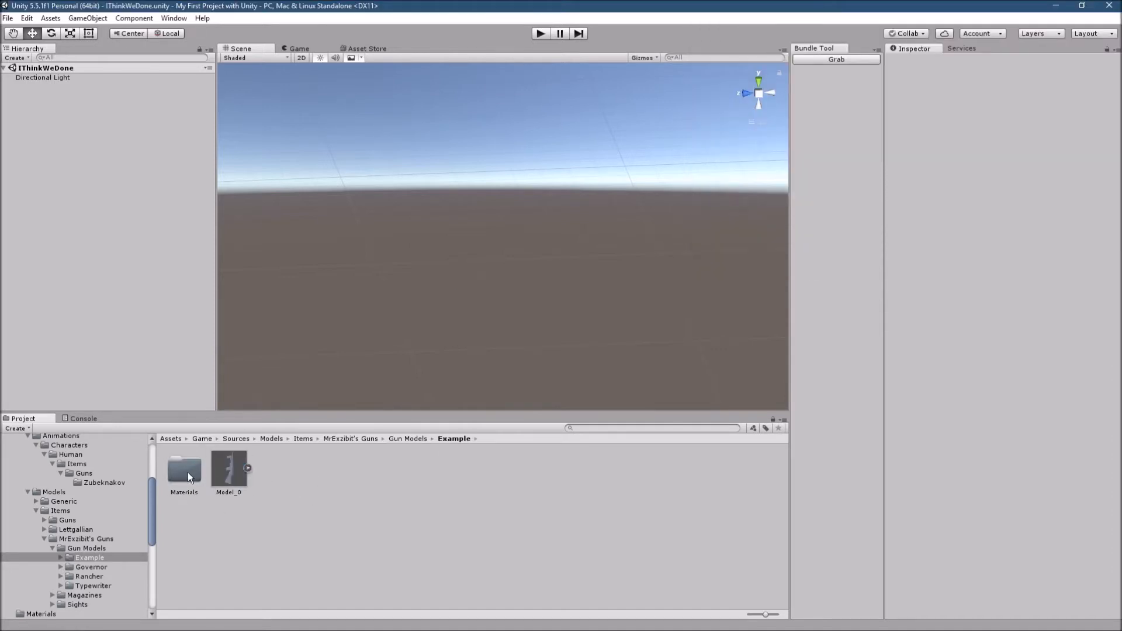
- Check the contents of the imported Materials folder and display the import settings of Model_0
{"action": "double_click", "coordinate": [187, 472]}
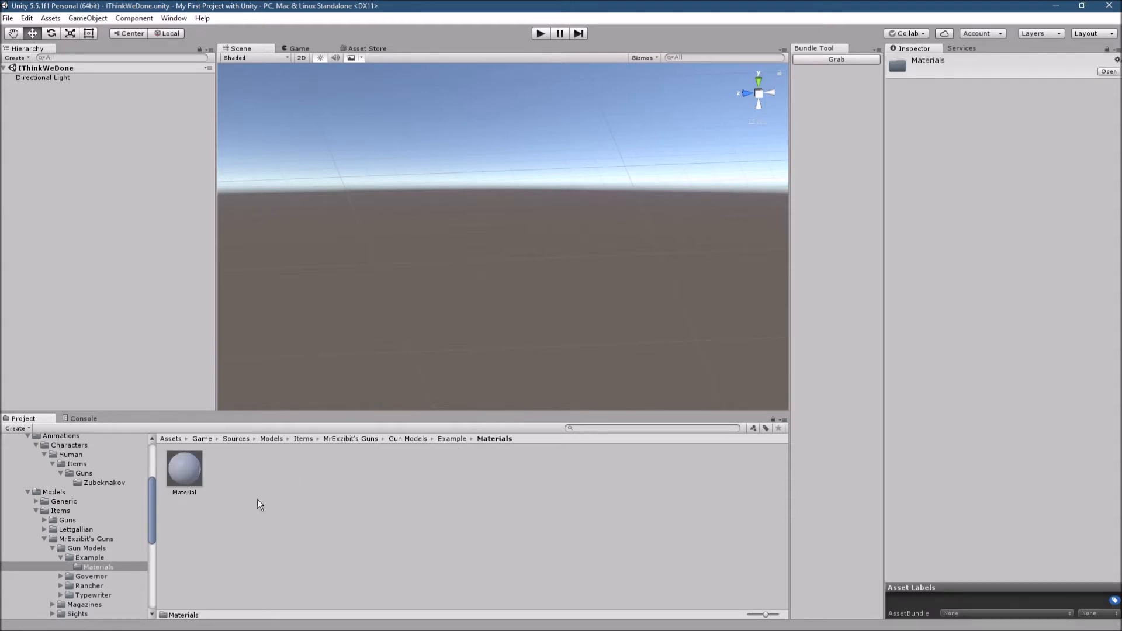
{"action": "left_click", "coordinate": [450, 439]}
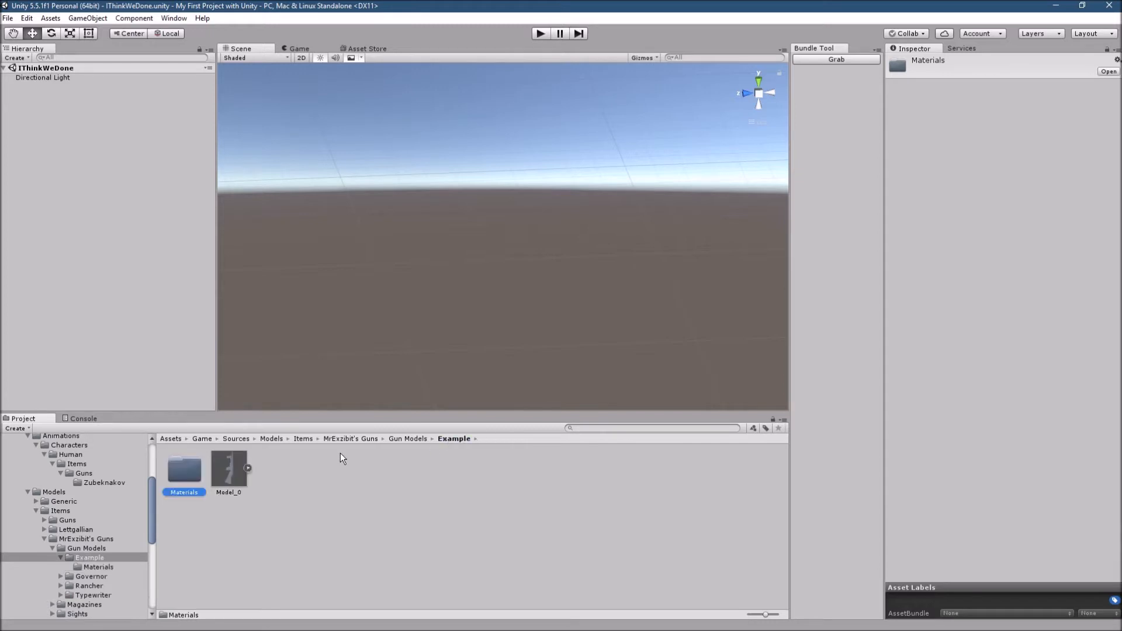
{"action": "left_click", "coordinate": [237, 472]}
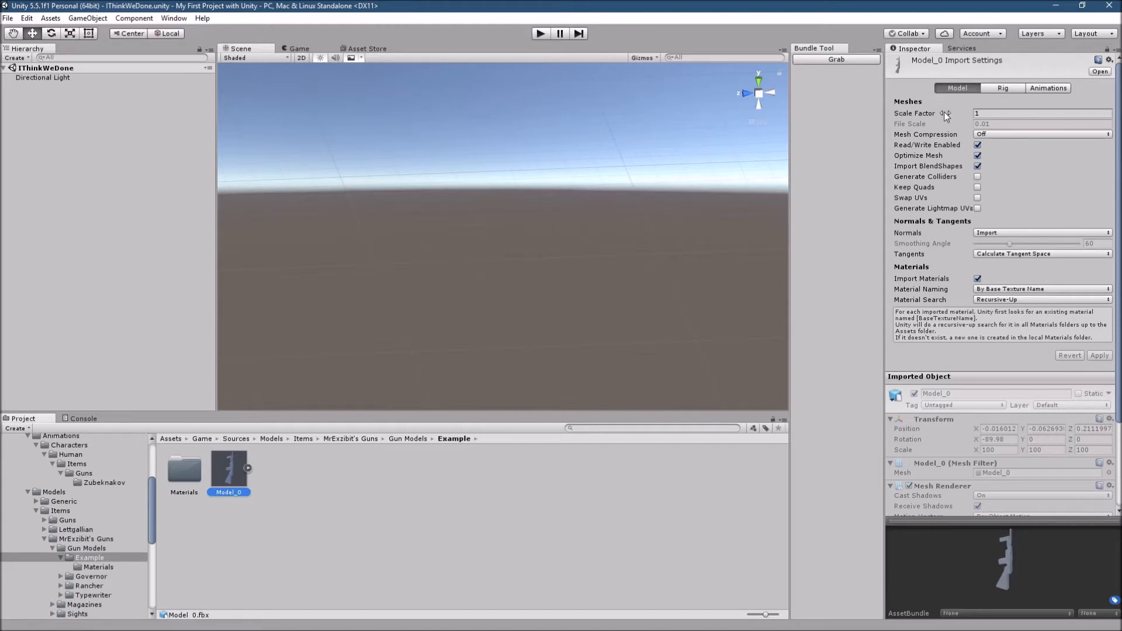
{"action": "left_click", "coordinate": [956, 47]}
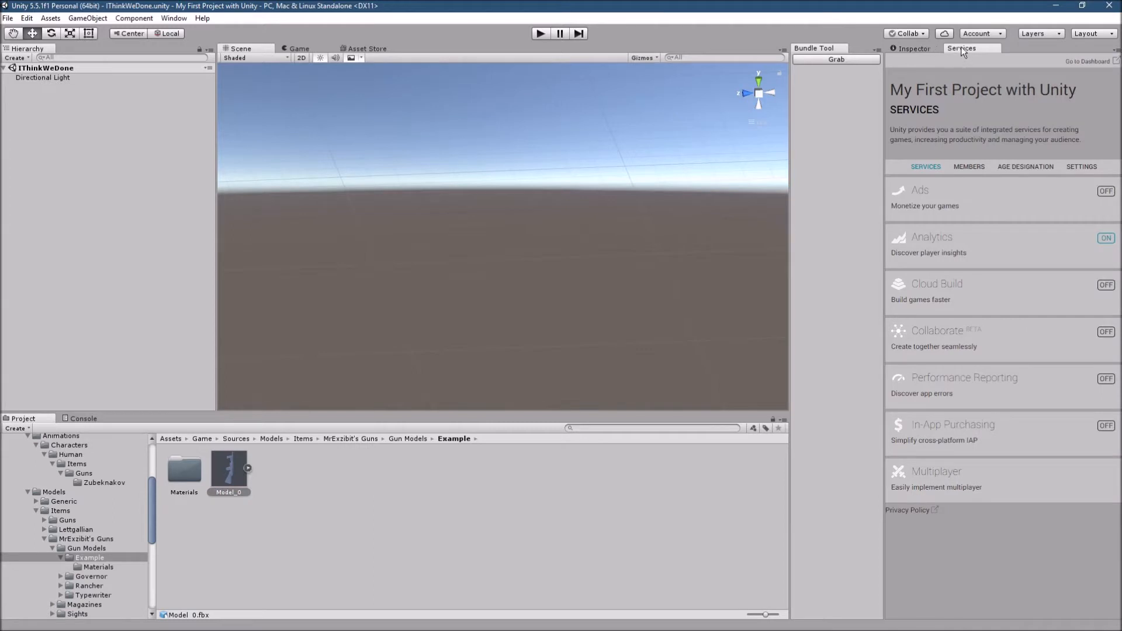
{"action": "left_click", "coordinate": [906, 48]}
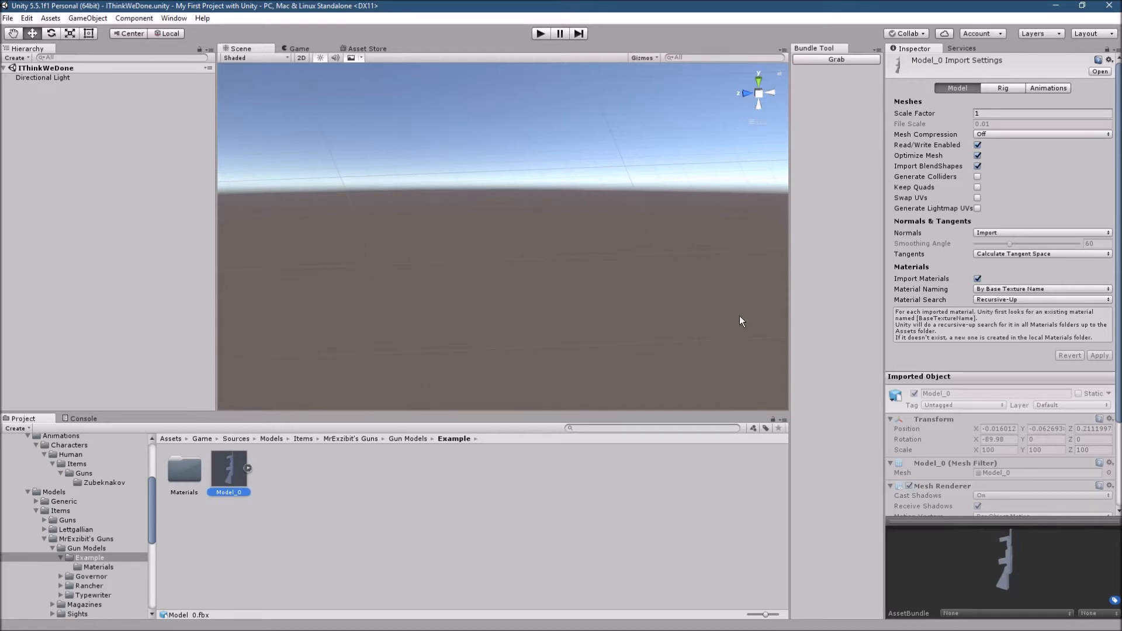
- Set Model_0's scale factor to 100 and its normals to Calculate with a smoothing angle of 45
{"action": "left_click", "coordinate": [1003, 113]}
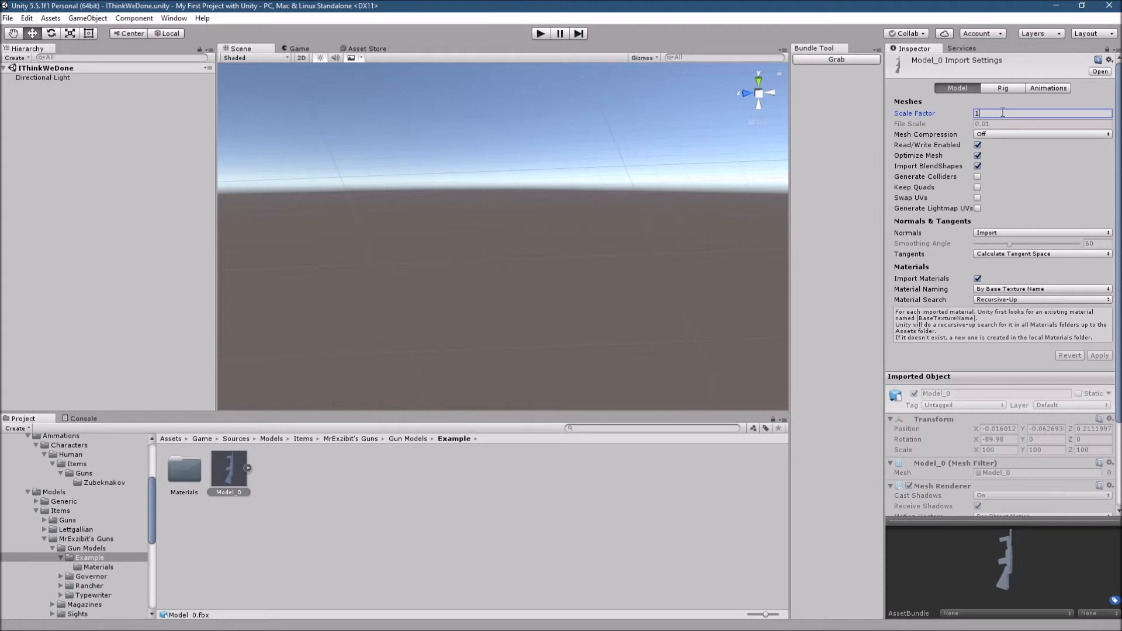
{"action": "type", "text": "00"}
{"action": "left_click", "coordinate": [1017, 233]}
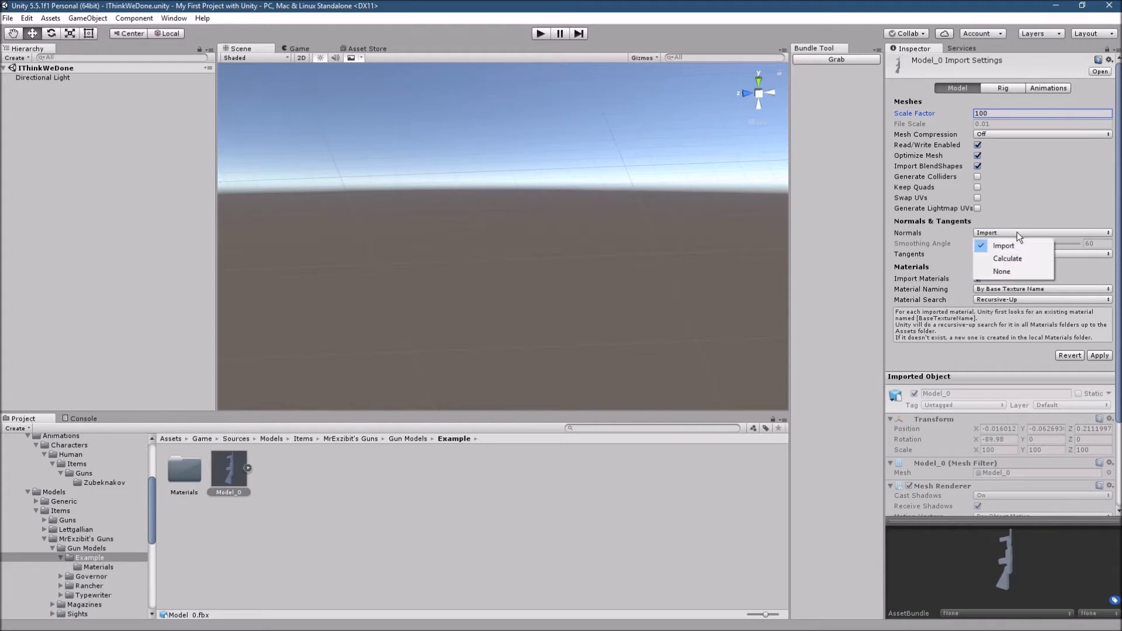
{"action": "left_click", "coordinate": [1011, 262]}
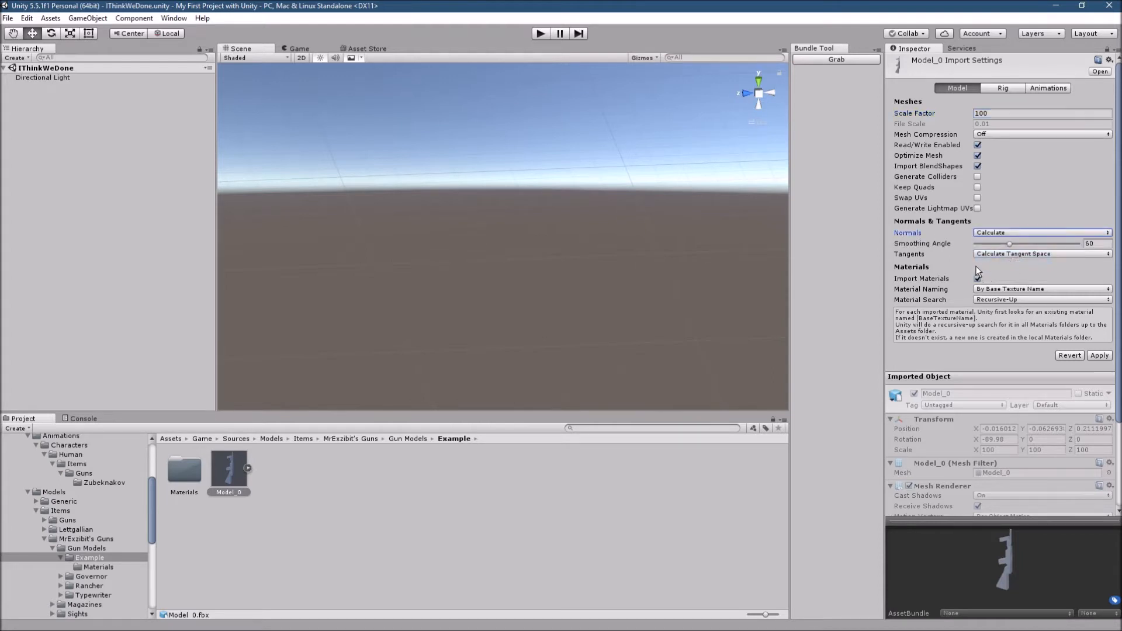
{"action": "left_click", "coordinate": [1097, 244]}
{"action": "type", "text": "45"}
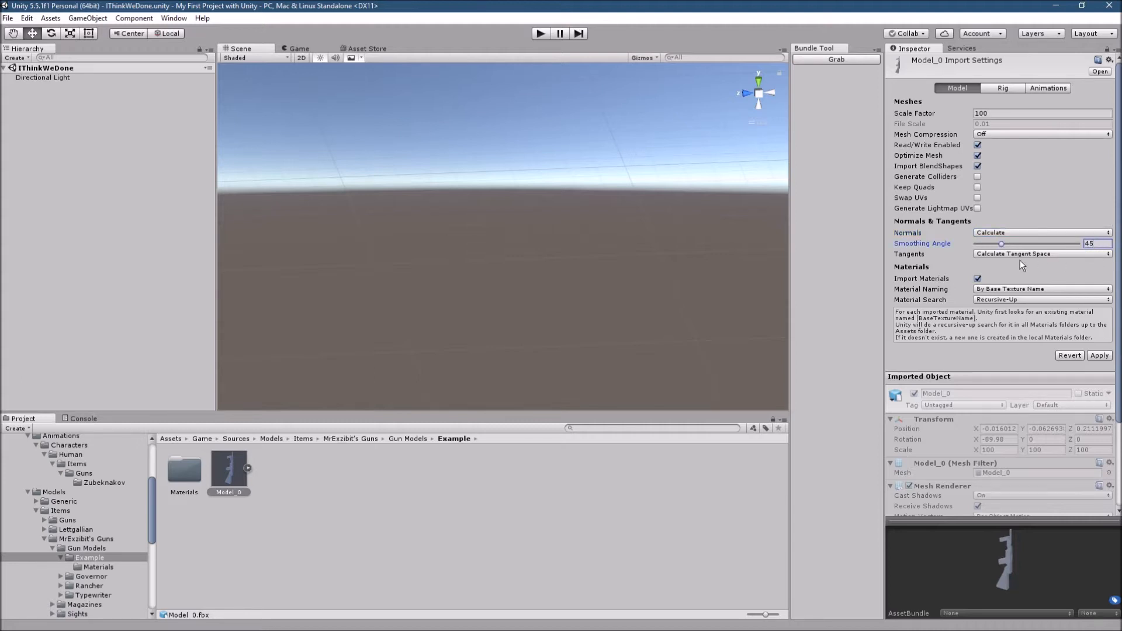
- Set the tangents to Calculate Legacy - Split Tangents, disable material import, and apply Model_0's import settings
{"action": "left_click", "coordinate": [985, 254]}
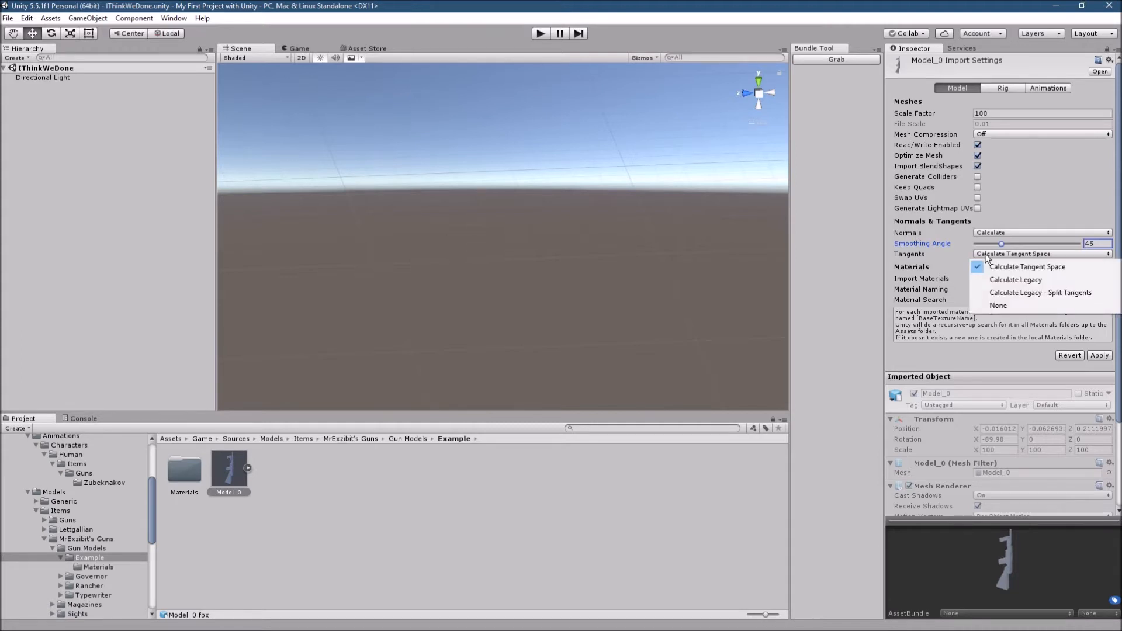
{"action": "left_click", "coordinate": [1029, 294]}
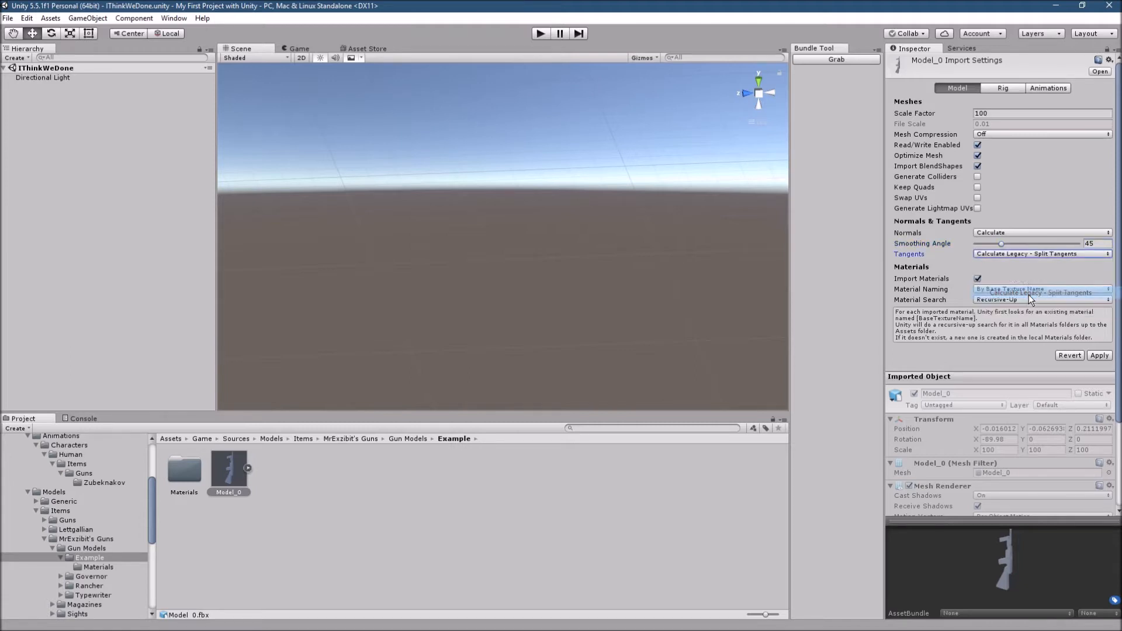
{"action": "left_click", "coordinate": [977, 279]}
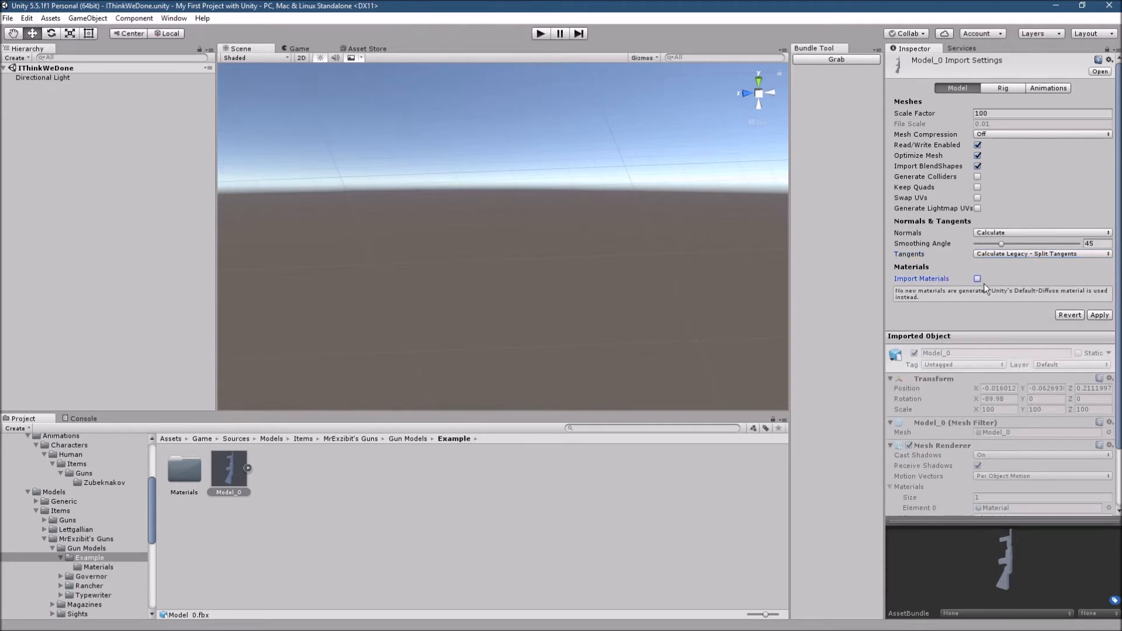
{"action": "left_click", "coordinate": [1101, 315]}
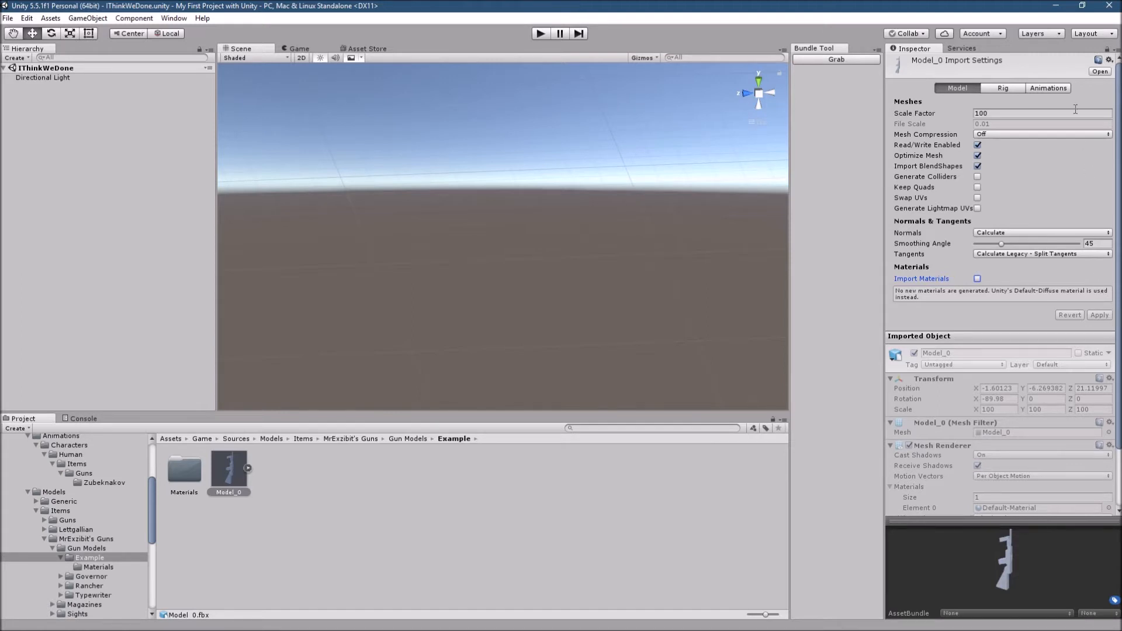
- Set Model_0's rig to the Legacy animation type with generation set to Don't Import, and apply the settings
{"action": "left_click", "coordinate": [1001, 89]}
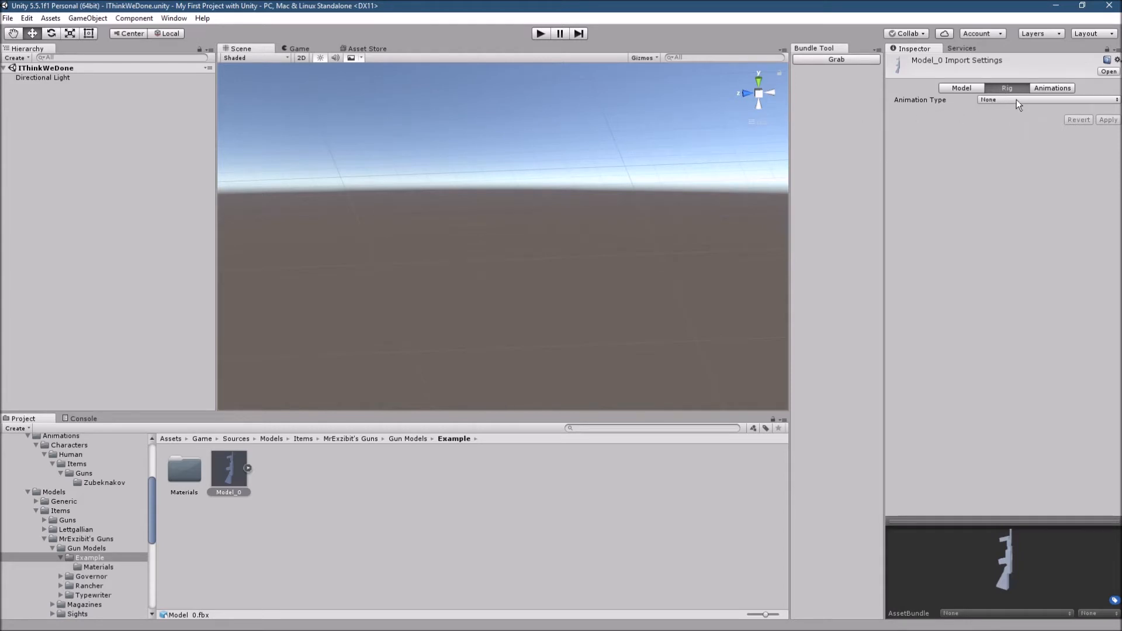
{"action": "left_click", "coordinate": [1015, 98]}
{"action": "left_click", "coordinate": [1007, 125]}
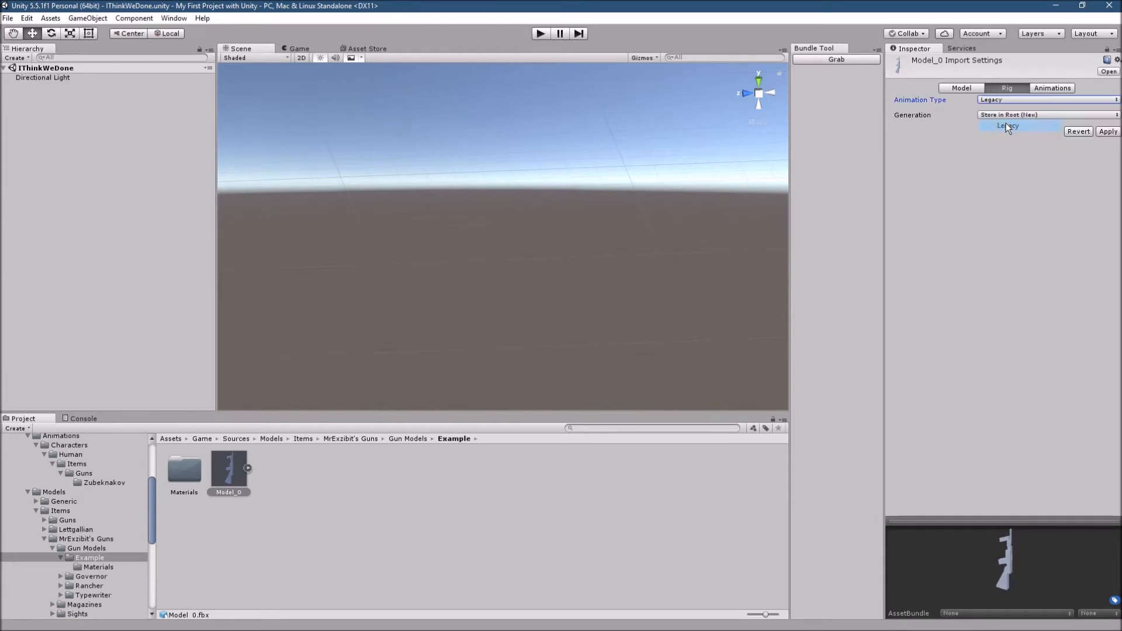
{"action": "left_click", "coordinate": [1009, 114]}
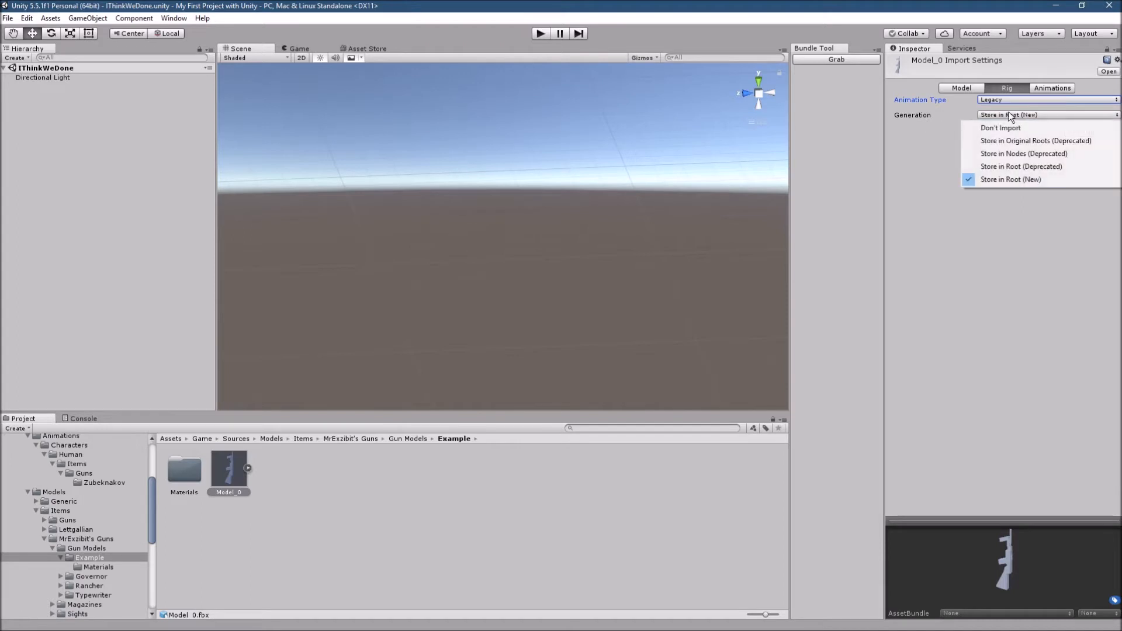
{"action": "left_click", "coordinate": [1001, 129]}
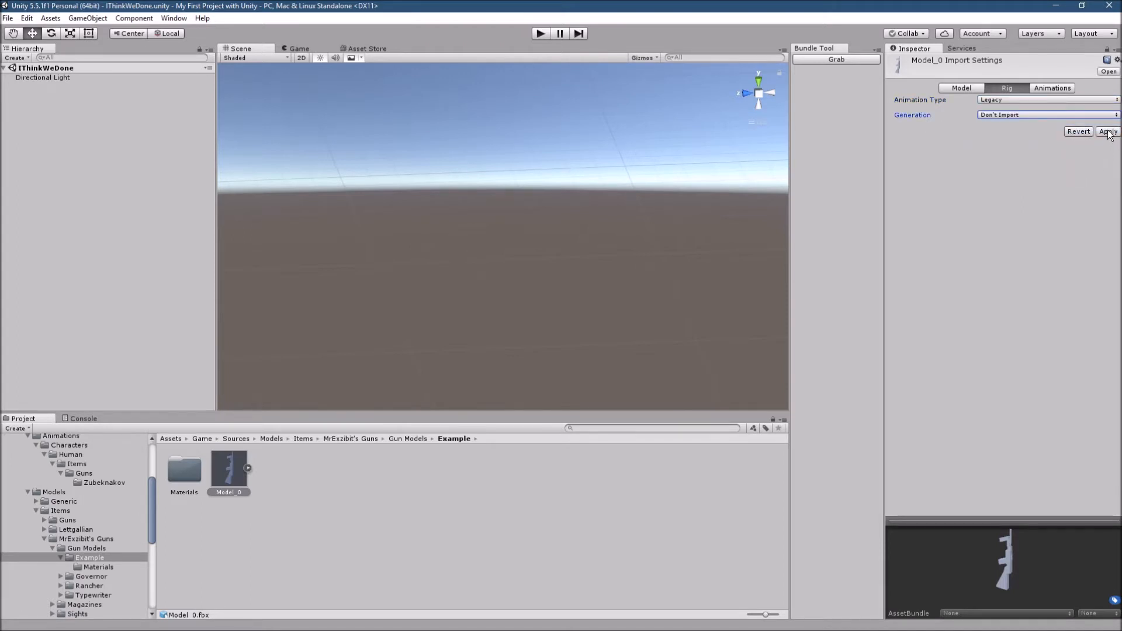
{"action": "left_click", "coordinate": [1108, 132]}
- Review Model_0's animation and mesh import settings and inspect the sub-assets inside the imported model
{"action": "left_click", "coordinate": [1058, 86]}
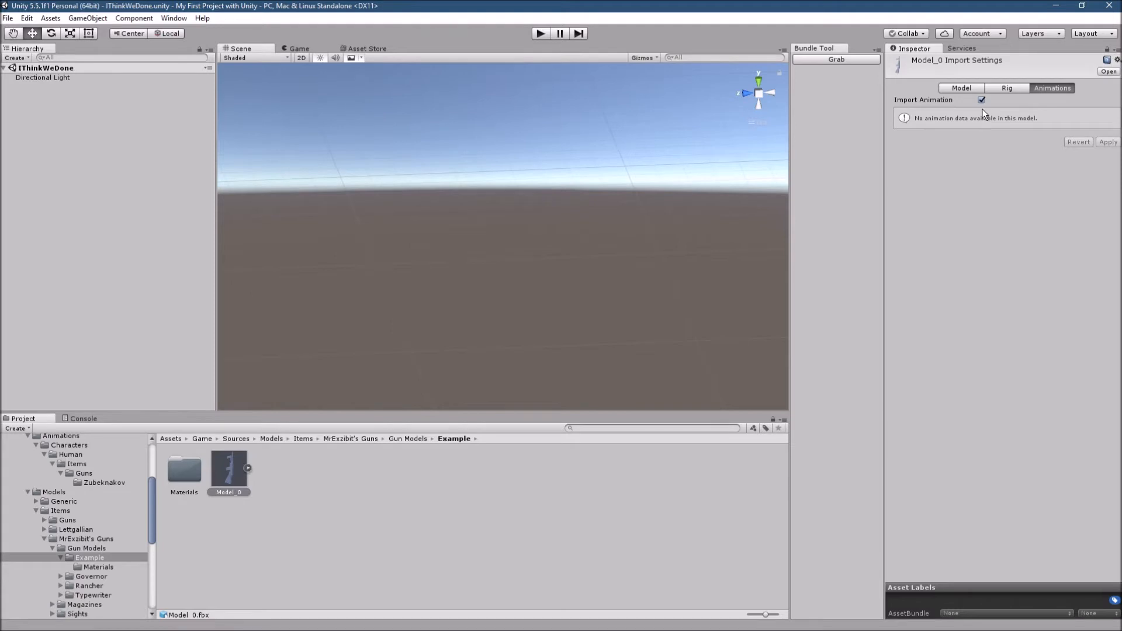
{"action": "left_click", "coordinate": [957, 88]}
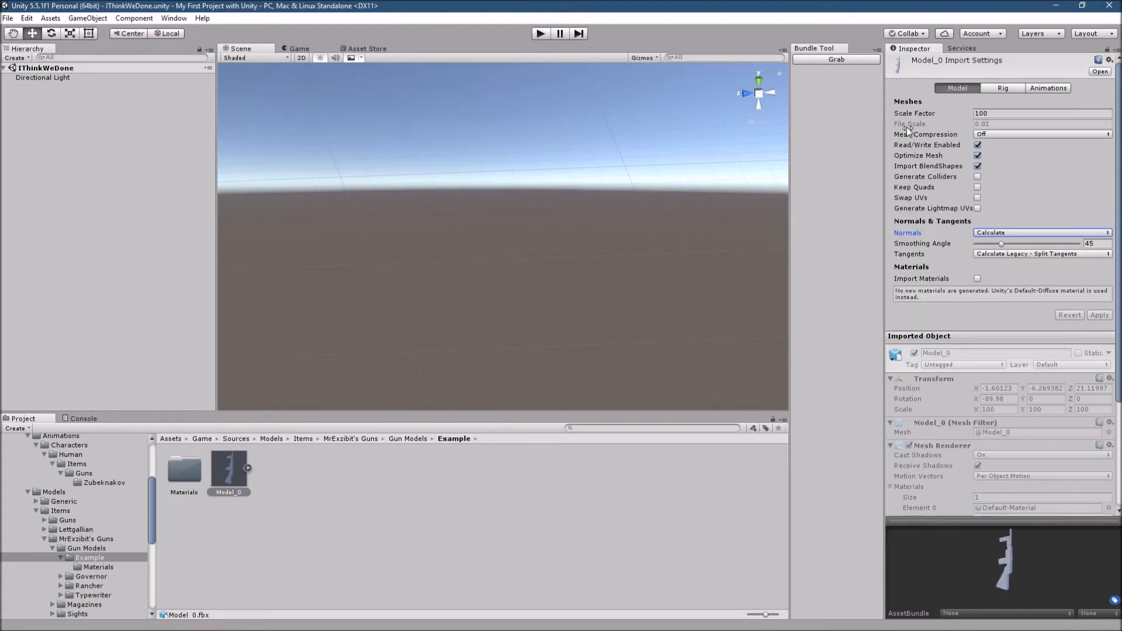
{"action": "left_click", "coordinate": [248, 470]}
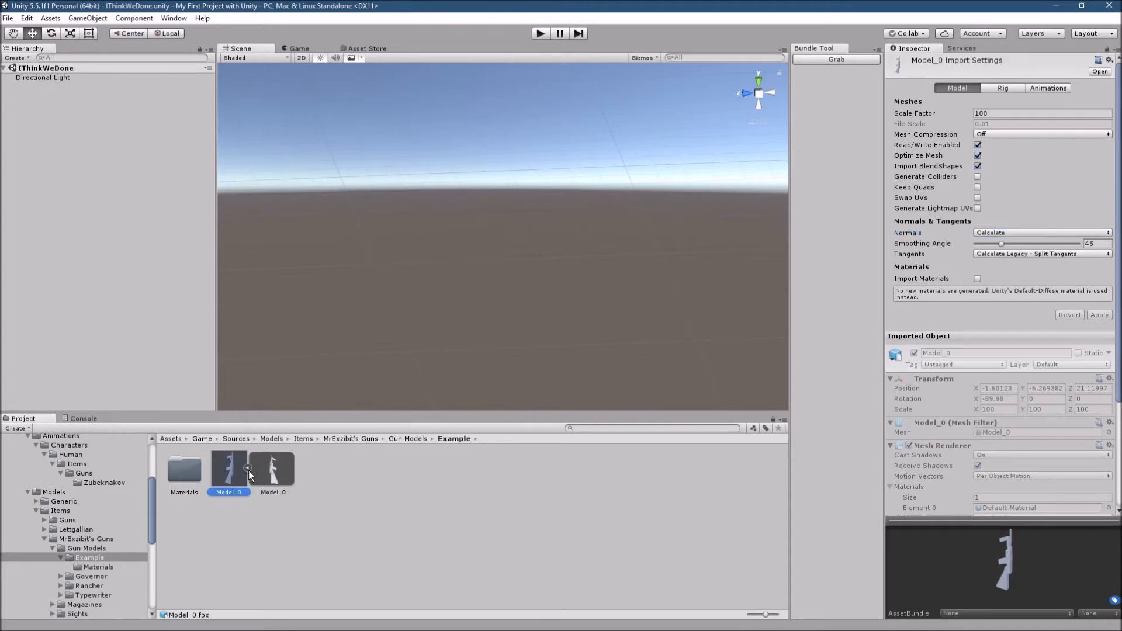
{"action": "left_click", "coordinate": [248, 470]}
{"action": "left_click", "coordinate": [275, 469]}
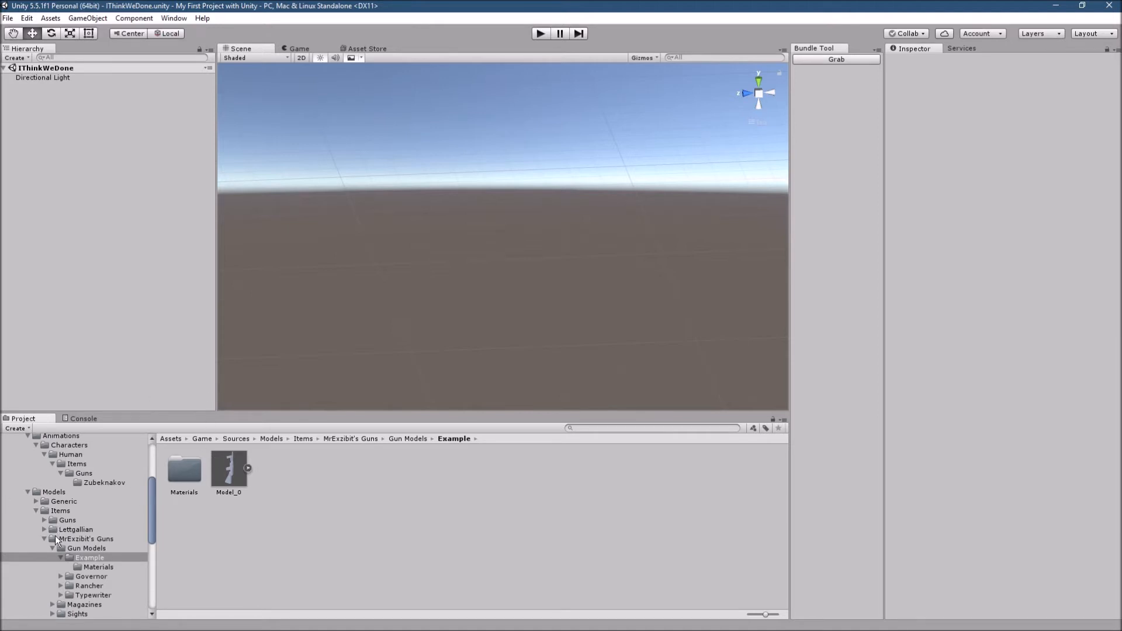
- Switch to the Examples window in File Explorer and browse from This PC to the Steam folder in Program Files (x86) on drive C
{"action": "mouse_move", "coordinate": [85, 628]}
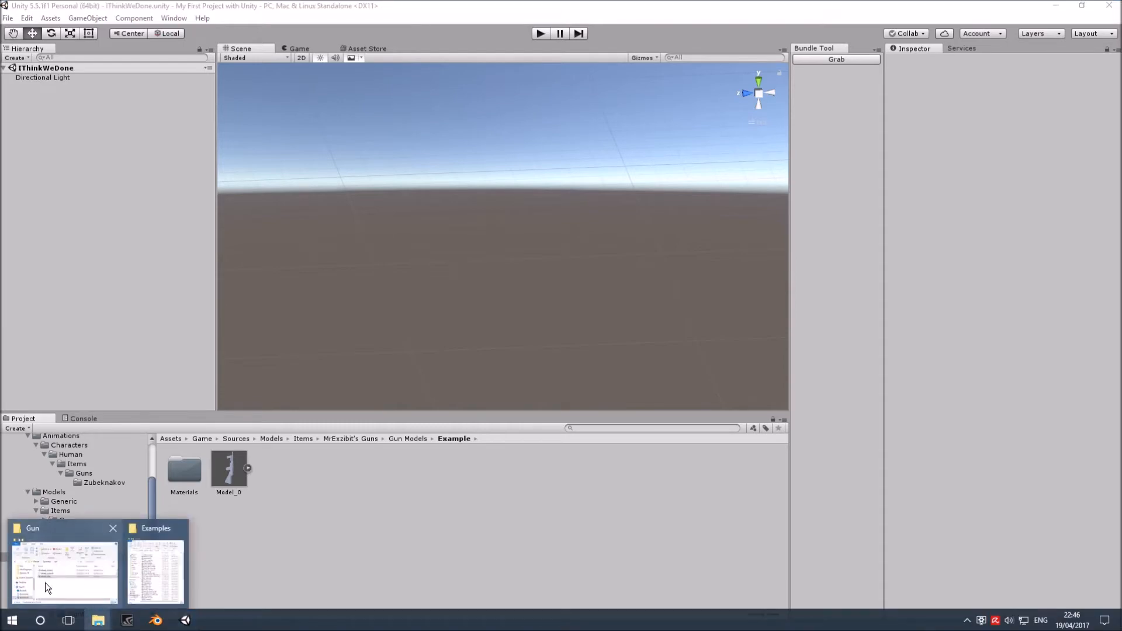
{"action": "mouse_move", "coordinate": [79, 583]}
{"action": "left_click", "coordinate": [163, 551]}
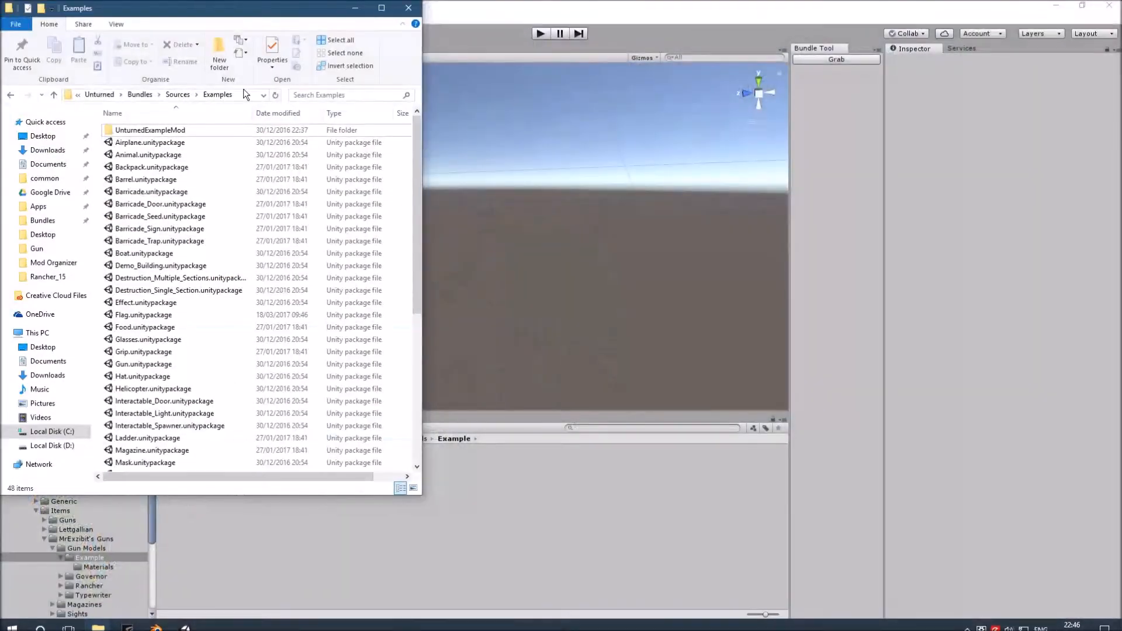
{"action": "left_click", "coordinate": [106, 95]}
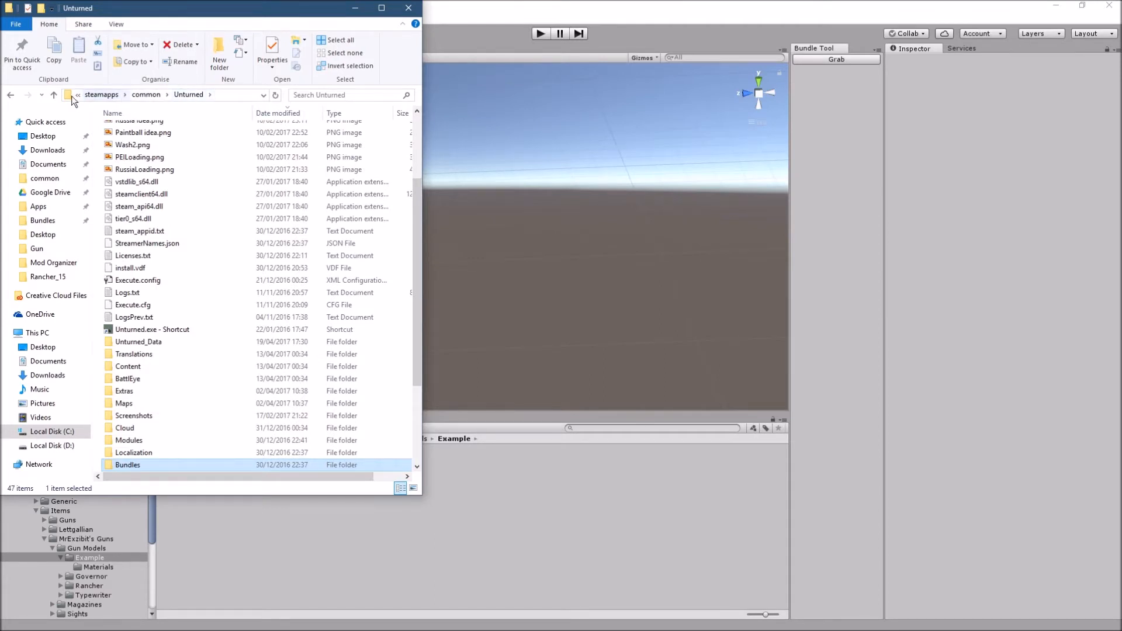
{"action": "left_click", "coordinate": [23, 334]}
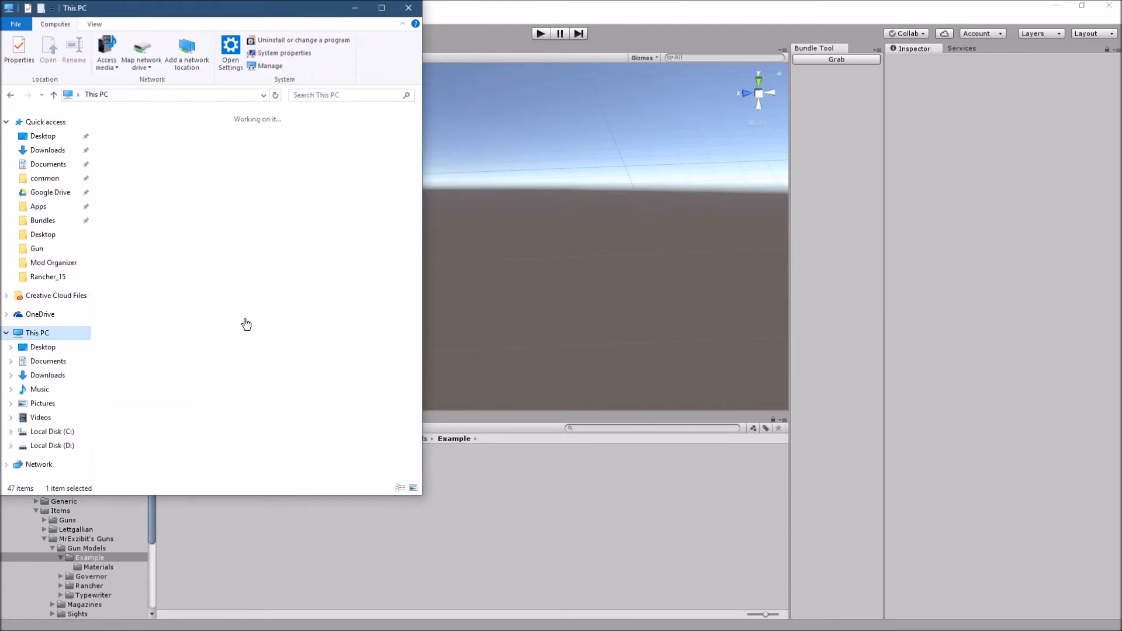
{"action": "double_click", "coordinate": [303, 250]}
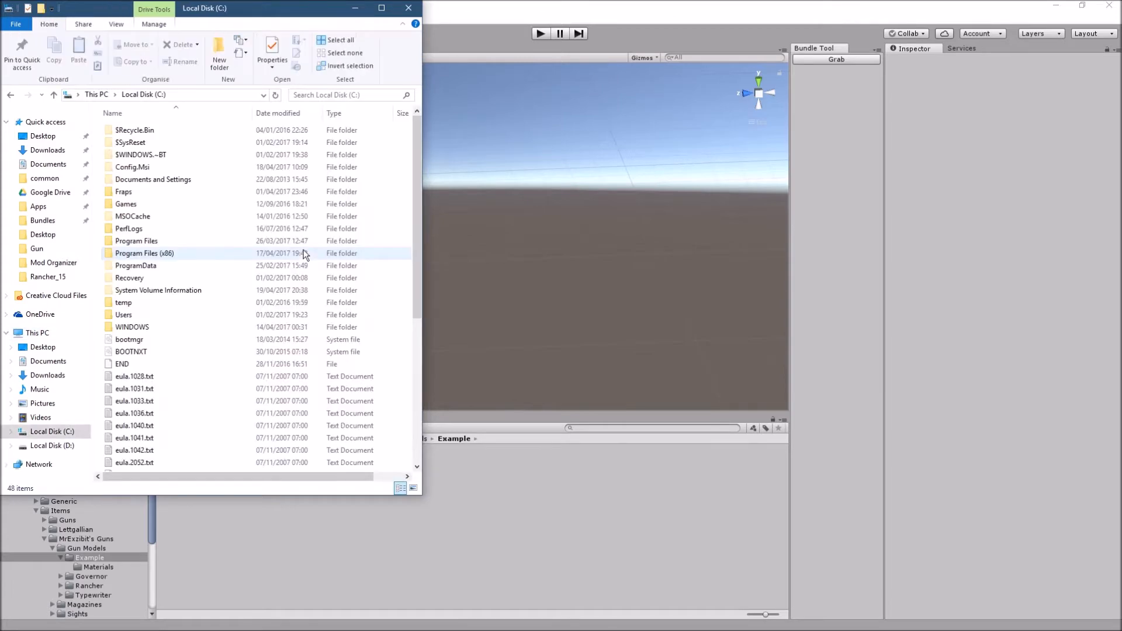
{"action": "double_click", "coordinate": [172, 253]}
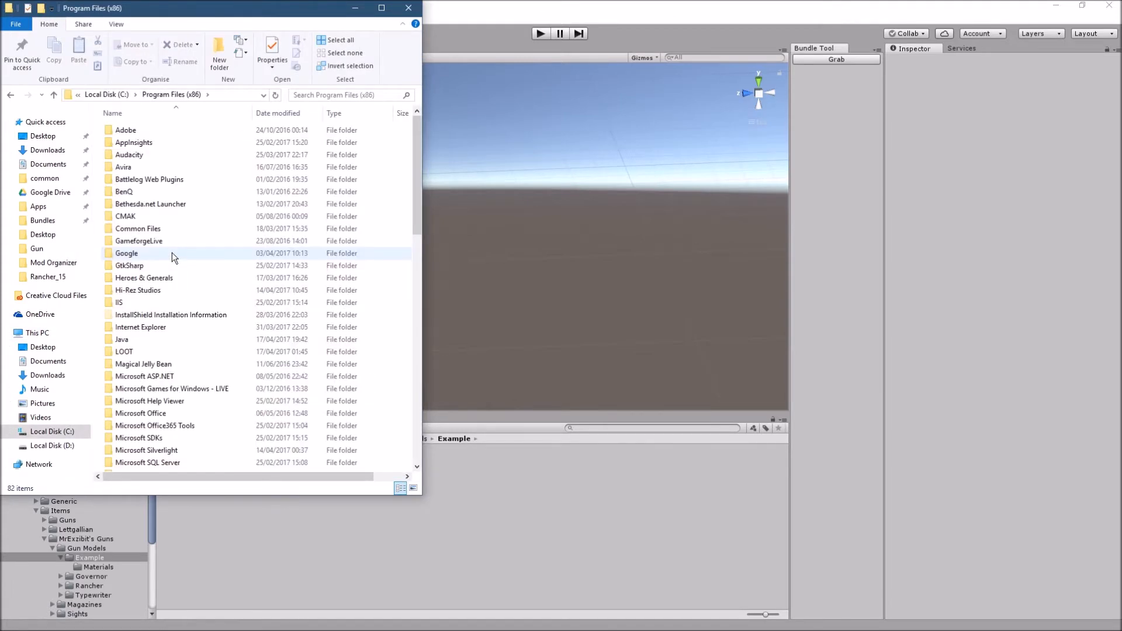
{"action": "scroll", "coordinate": [169, 402], "scroll_direction": "down", "scroll_amount": 5}
{"action": "scroll", "coordinate": [166, 399], "scroll_direction": "down", "scroll_amount": 10}
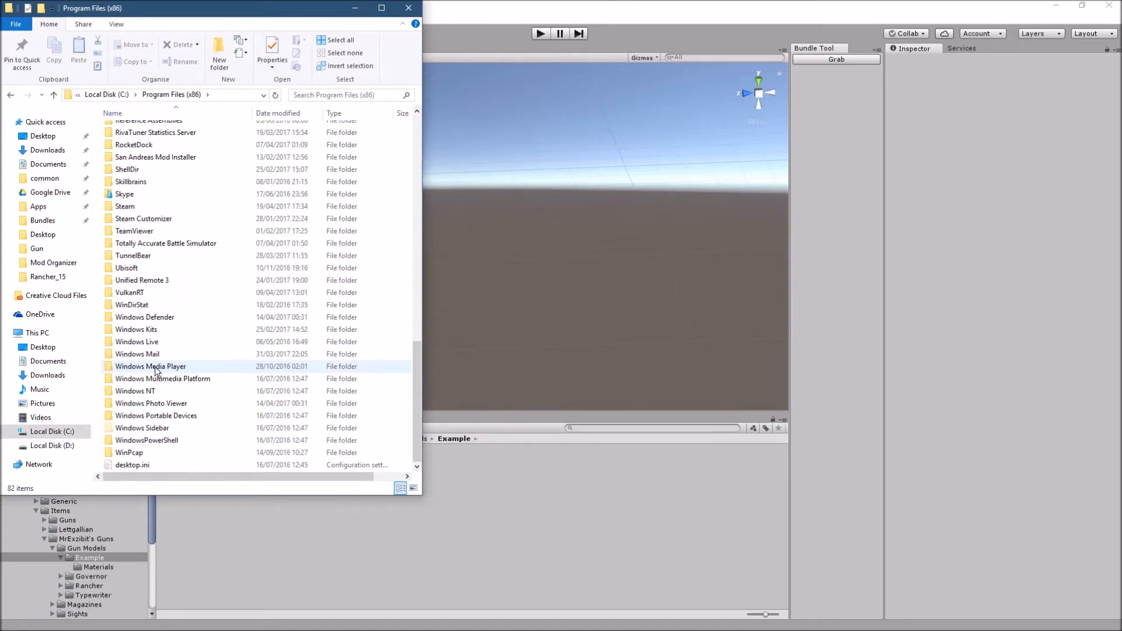
{"action": "double_click", "coordinate": [139, 206]}
- Browse from the Steam folder through steamapps and common to the Unturned game folder
{"action": "scroll", "coordinate": [147, 351], "scroll_direction": "down", "scroll_amount": 15}
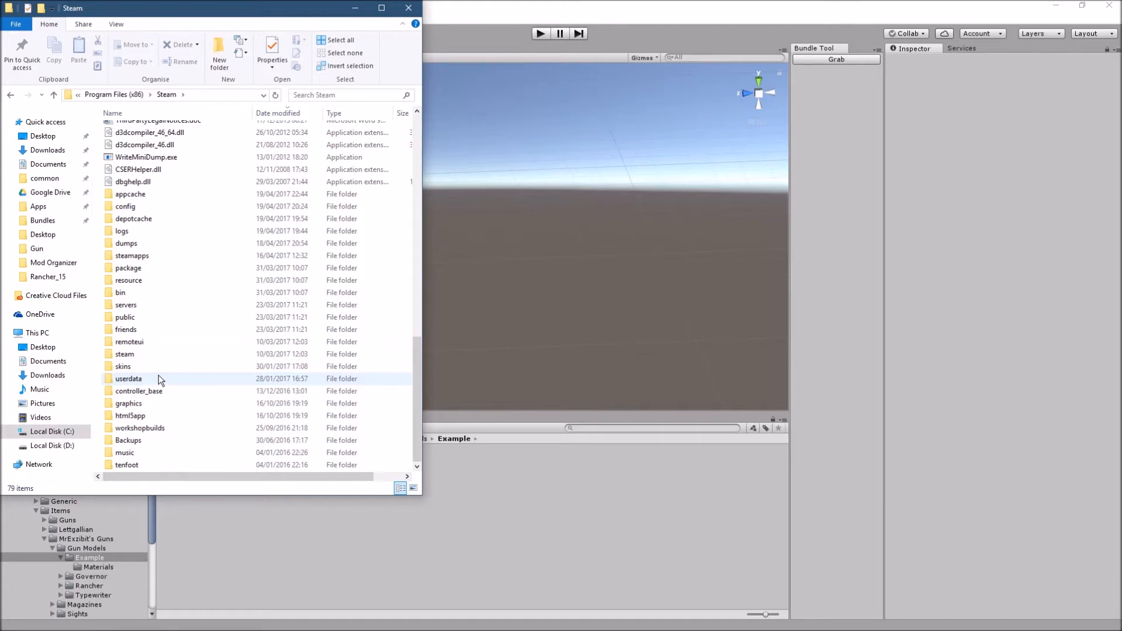
{"action": "key", "text": "s"}
{"action": "key", "text": "s"}
{"action": "key", "text": "s"}
{"action": "key", "text": "s"}
{"action": "key", "text": "s"}
{"action": "key", "text": "s"}
{"action": "key", "text": "s"}
{"action": "scroll", "coordinate": [153, 281], "scroll_direction": "down", "scroll_amount": 10}
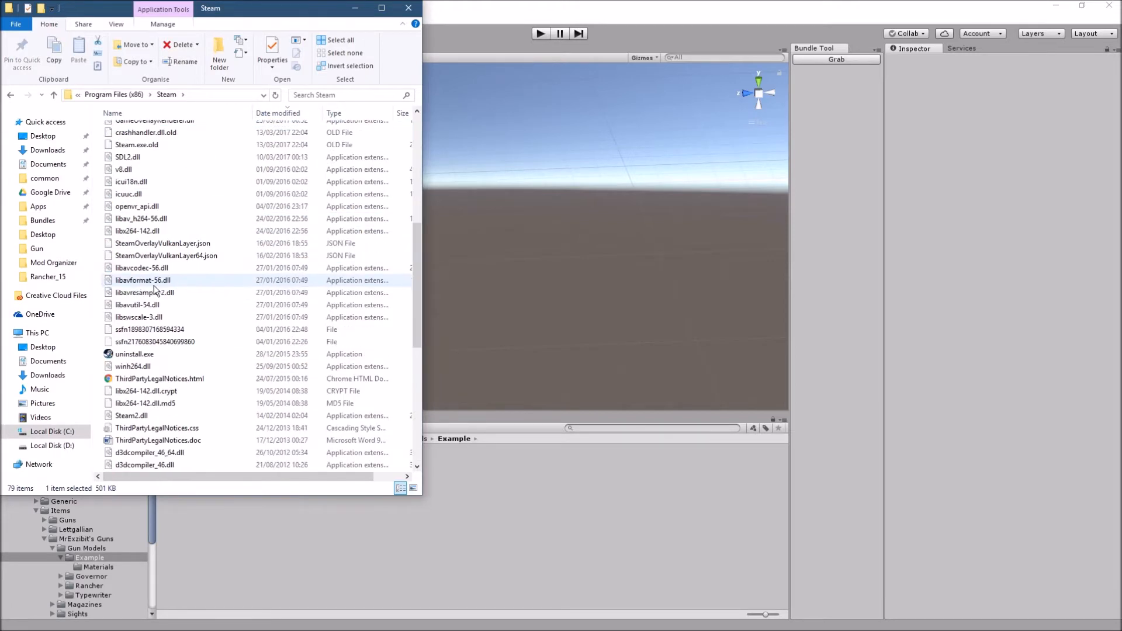
{"action": "scroll", "coordinate": [152, 299], "scroll_direction": "down", "scroll_amount": 3}
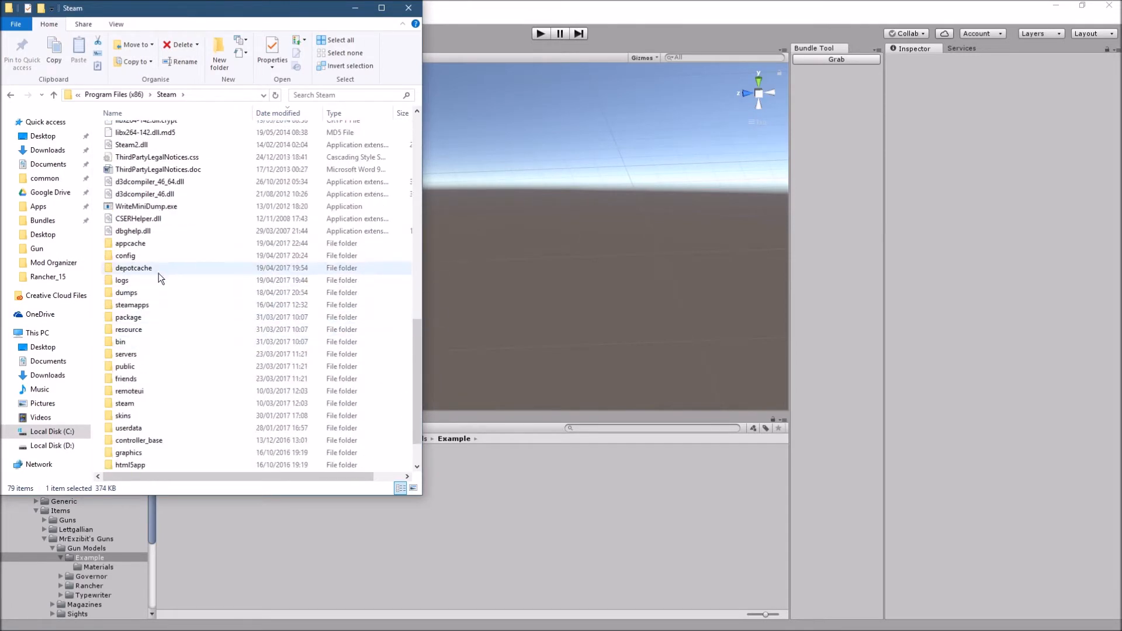
{"action": "left_click", "coordinate": [150, 309]}
{"action": "double_click", "coordinate": [150, 310]}
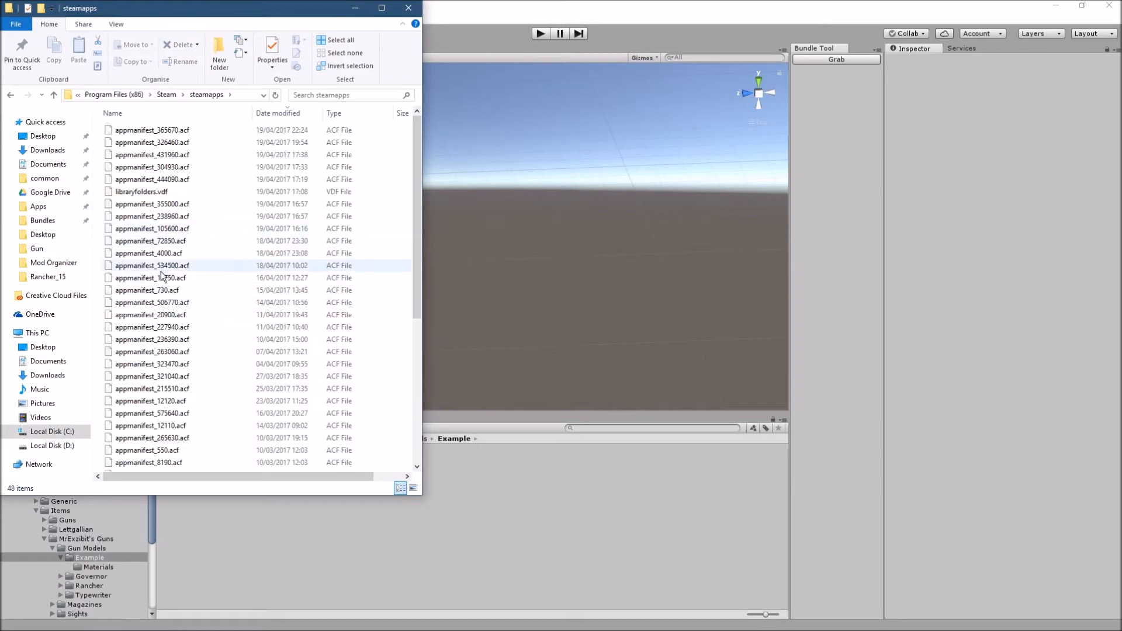
{"action": "scroll", "coordinate": [143, 409], "scroll_direction": "down", "scroll_amount": 6}
{"action": "left_click", "coordinate": [142, 442]}
{"action": "double_click", "coordinate": [142, 442]}
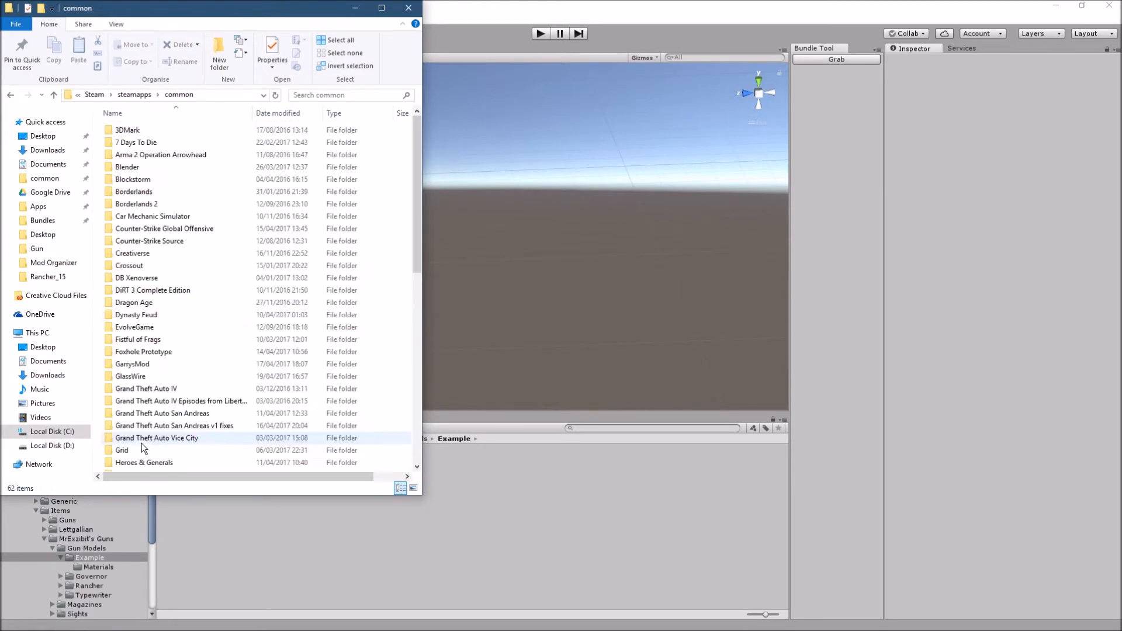
{"action": "key", "text": "u"}
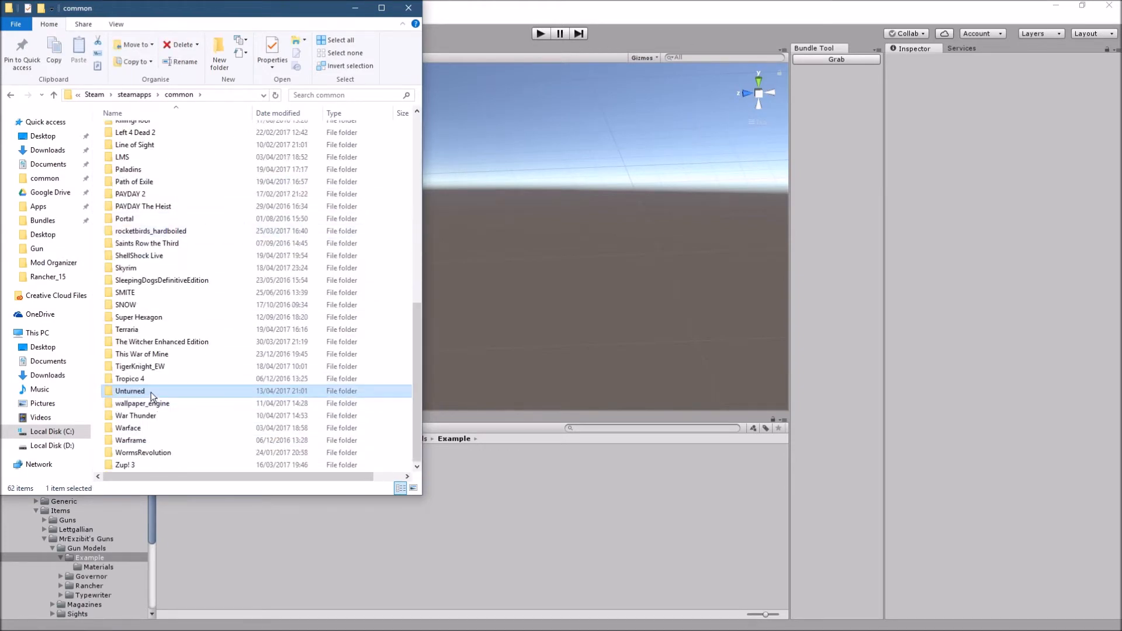
{"action": "double_click", "coordinate": [150, 392]}
- Open the Examples folder inside Unturned's Bundles and Sources folders
{"action": "scroll", "coordinate": [174, 318], "scroll_direction": "down", "scroll_amount": 6}
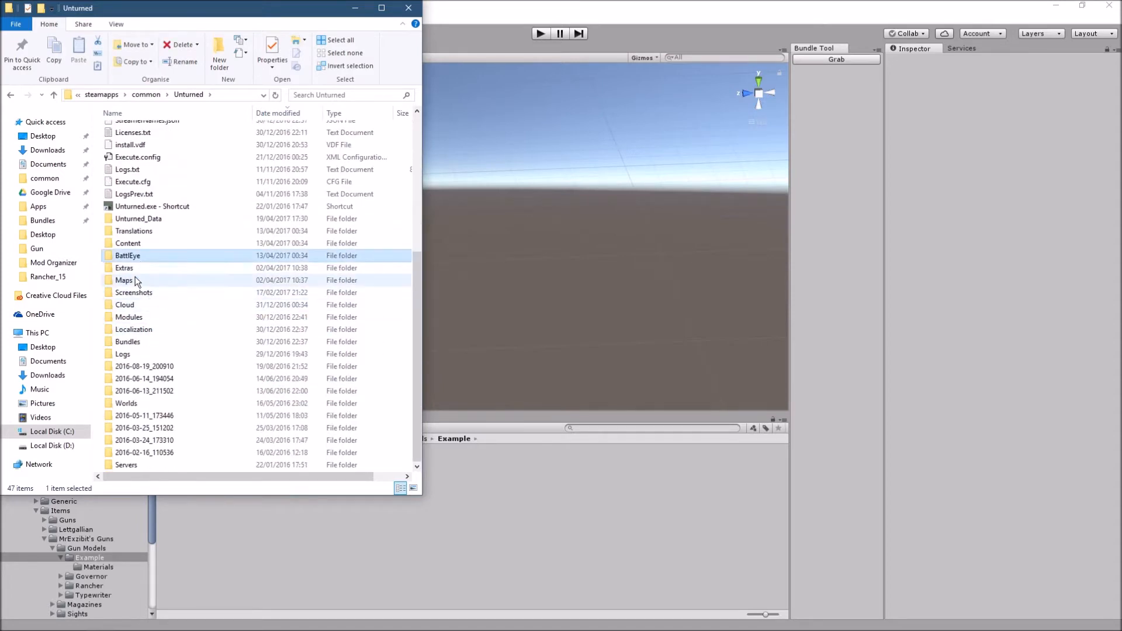
{"action": "left_click", "coordinate": [144, 343]}
{"action": "double_click", "coordinate": [144, 341]}
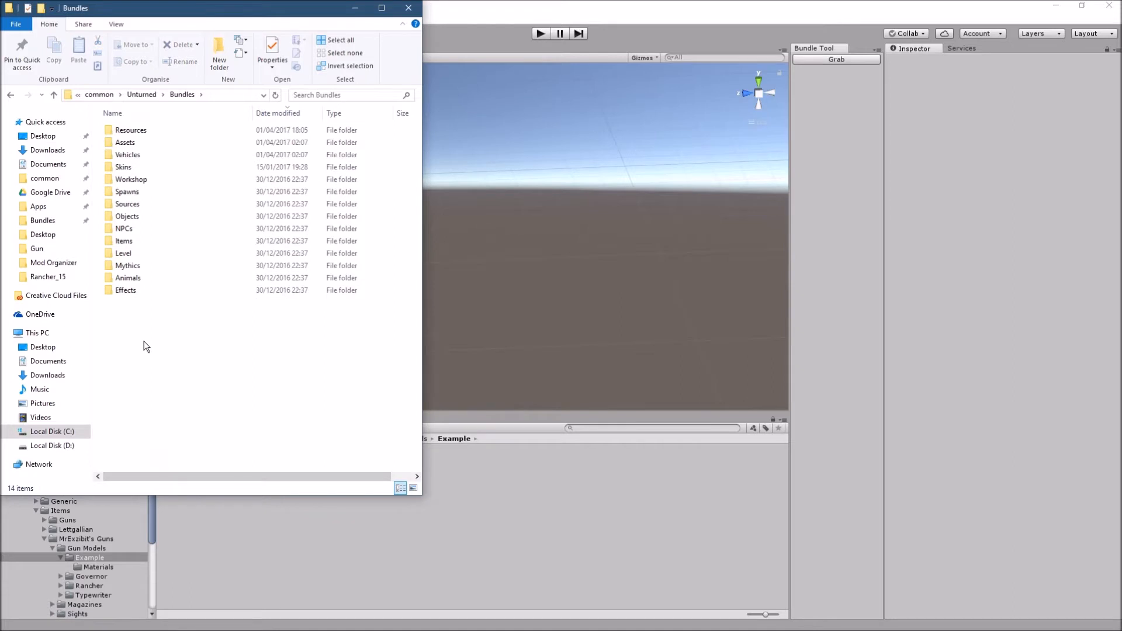
{"action": "left_click", "coordinate": [140, 205]}
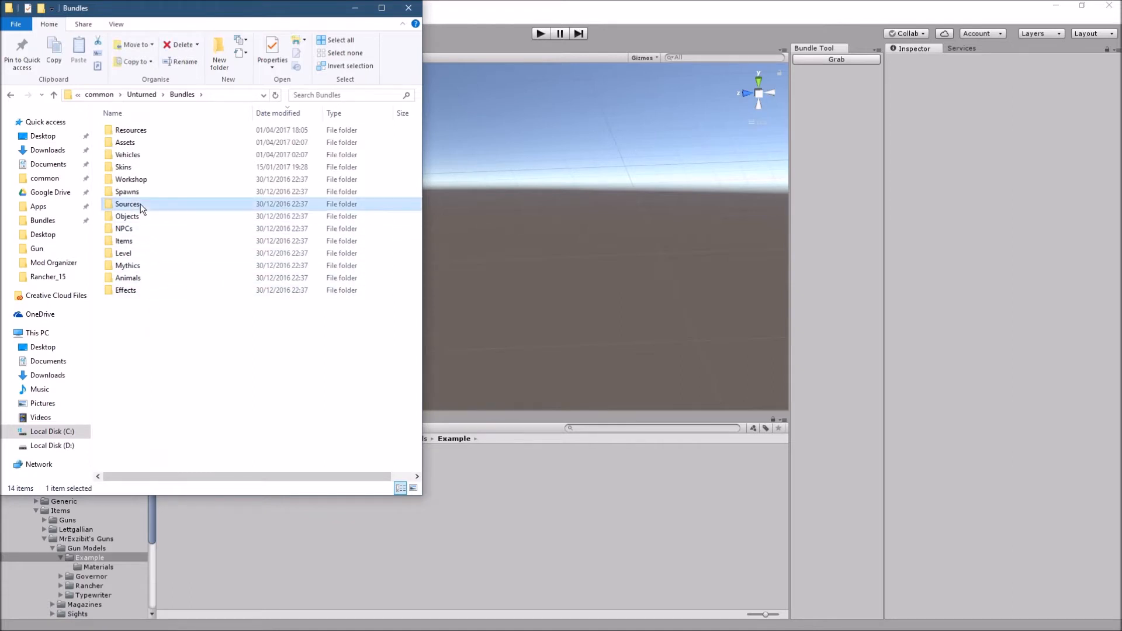
{"action": "double_click", "coordinate": [140, 204]}
{"action": "double_click", "coordinate": [131, 146]}
- Open Gun.unitypackage for import into the Unity project and reposition the import window
{"action": "key", "text": "g"}
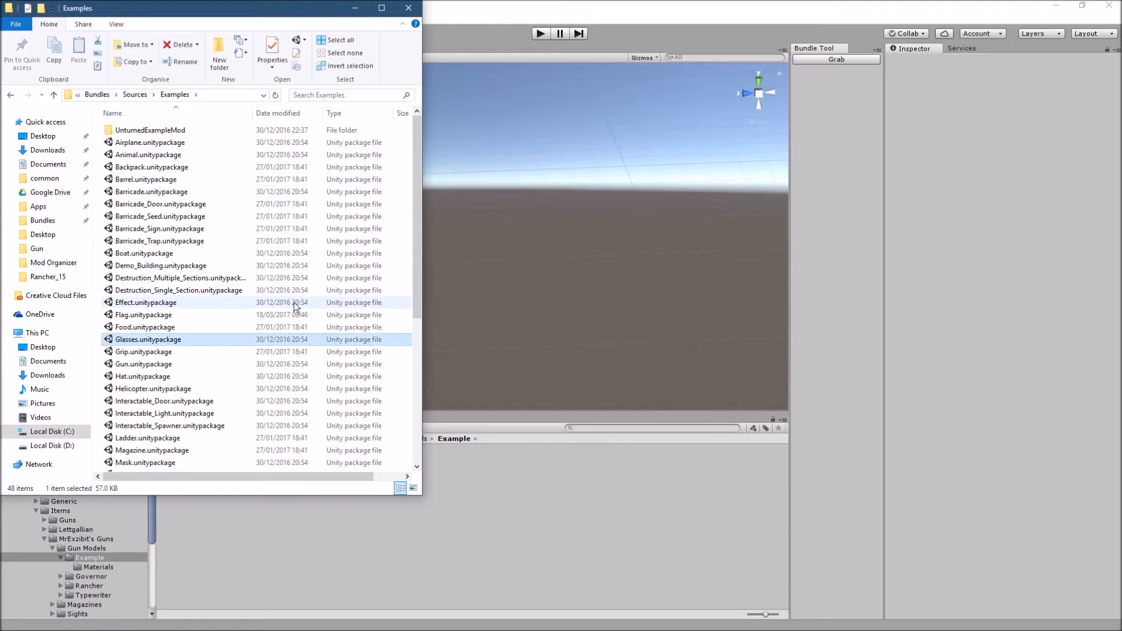
{"action": "left_click", "coordinate": [164, 365]}
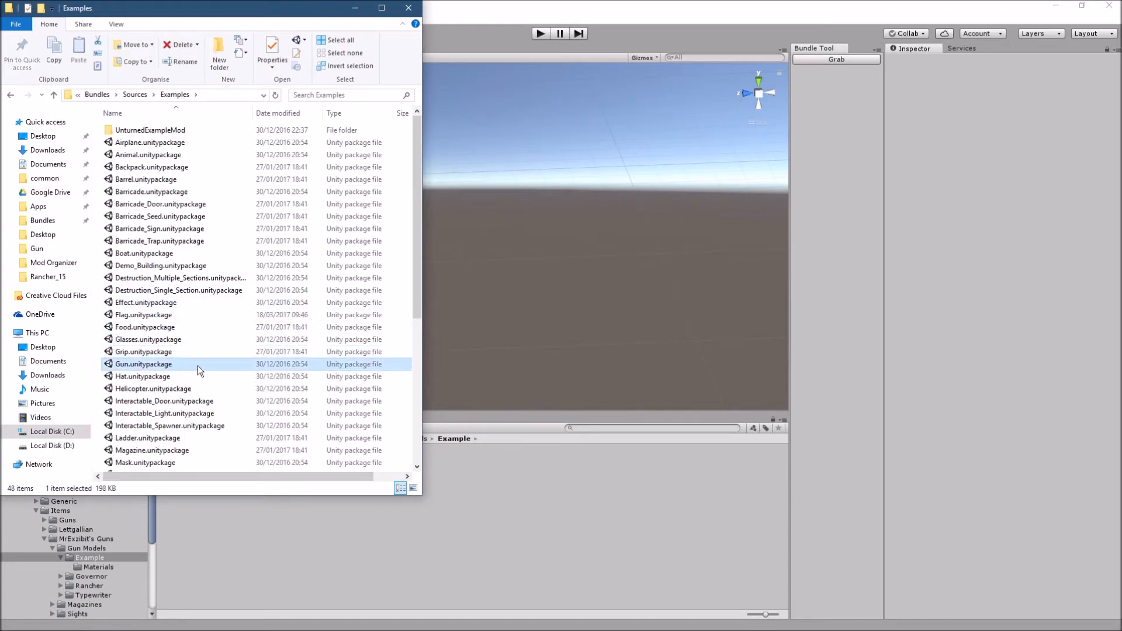
{"action": "double_click", "coordinate": [173, 363]}
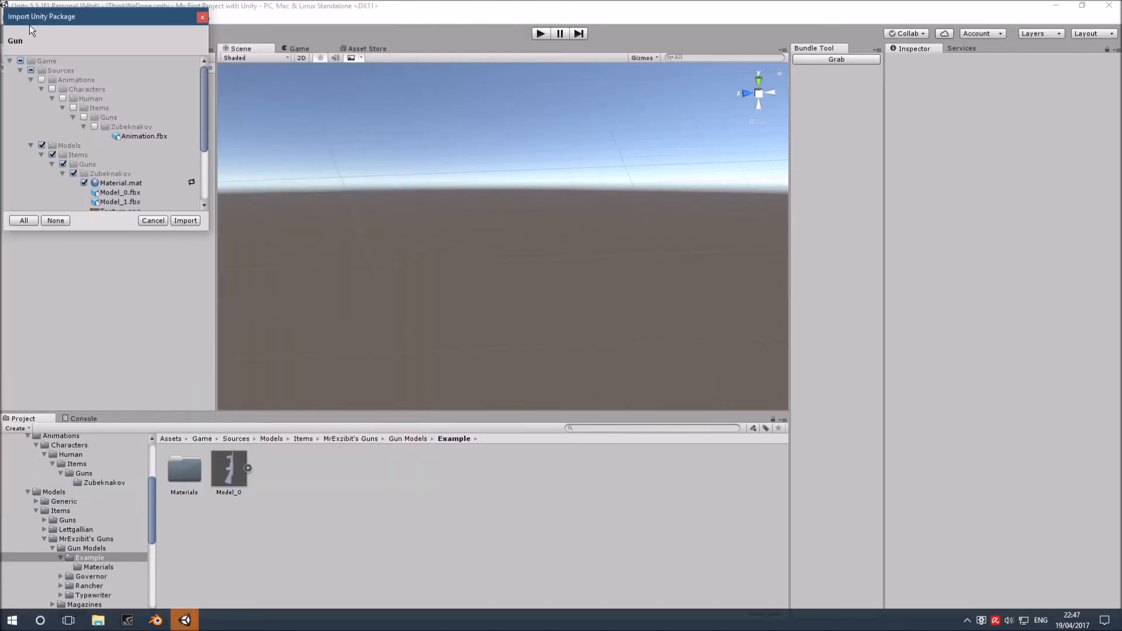
{"action": "left_click_drag", "start_coordinate": [93, 18], "coordinate": [121, 41]}
- Examine the Gun package's animation, model, material, texture, prefab and sound files, and dismiss the import without importing anything
{"action": "scroll", "coordinate": [144, 192], "scroll_direction": "down", "scroll_amount": 3}
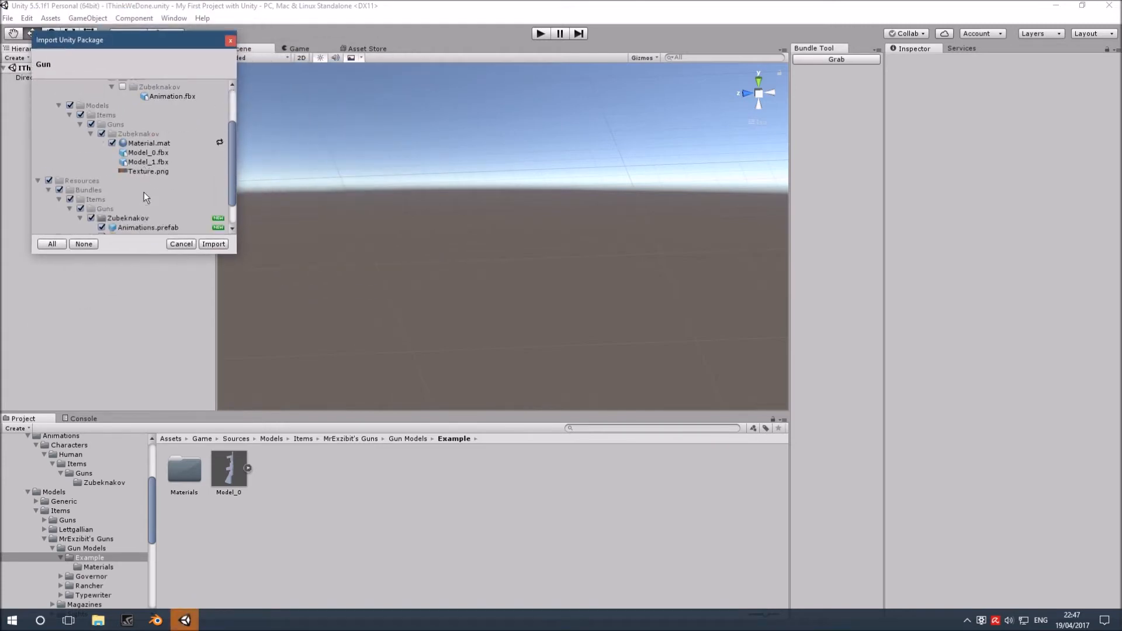
{"action": "scroll", "coordinate": [144, 192], "scroll_direction": "up", "scroll_amount": 3}
{"action": "scroll", "coordinate": [148, 137], "scroll_direction": "down", "scroll_amount": 3}
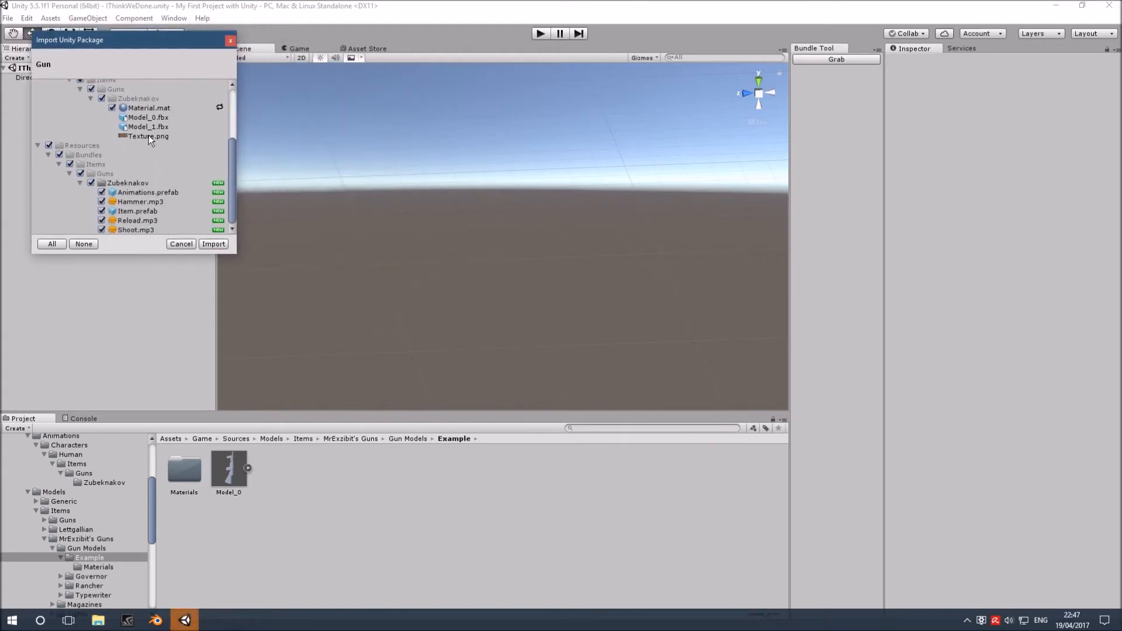
{"action": "scroll", "coordinate": [148, 135], "scroll_direction": "up", "scroll_amount": 3}
{"action": "scroll", "coordinate": [143, 143], "scroll_direction": "down", "scroll_amount": 4}
{"action": "scroll", "coordinate": [138, 150], "scroll_direction": "up", "scroll_amount": 3}
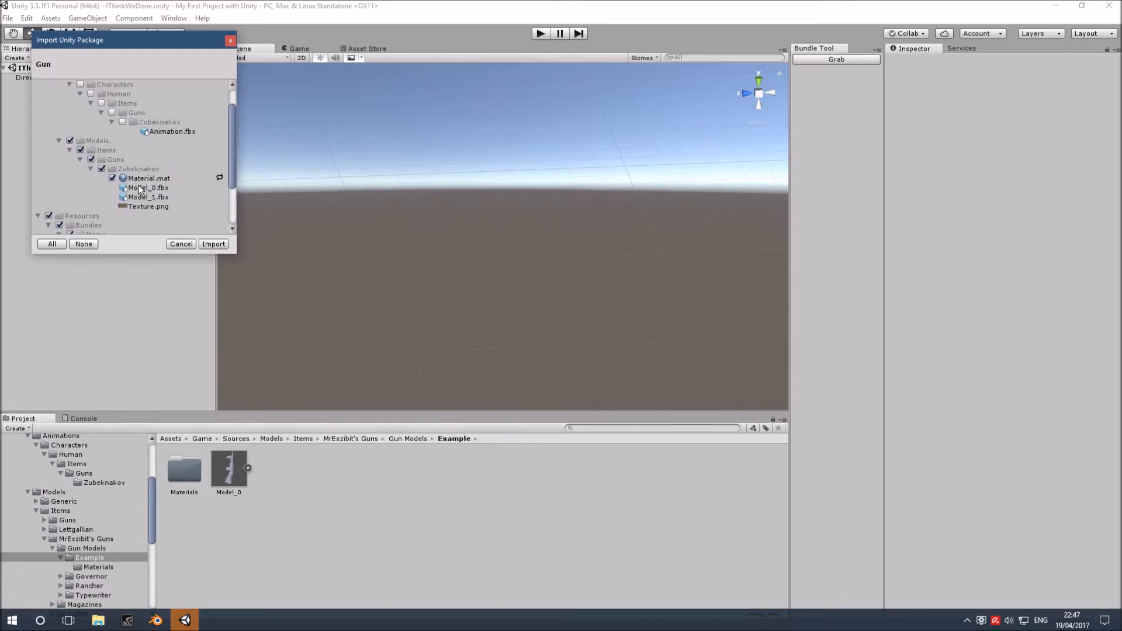
{"action": "scroll", "coordinate": [138, 185], "scroll_direction": "up", "scroll_amount": 1}
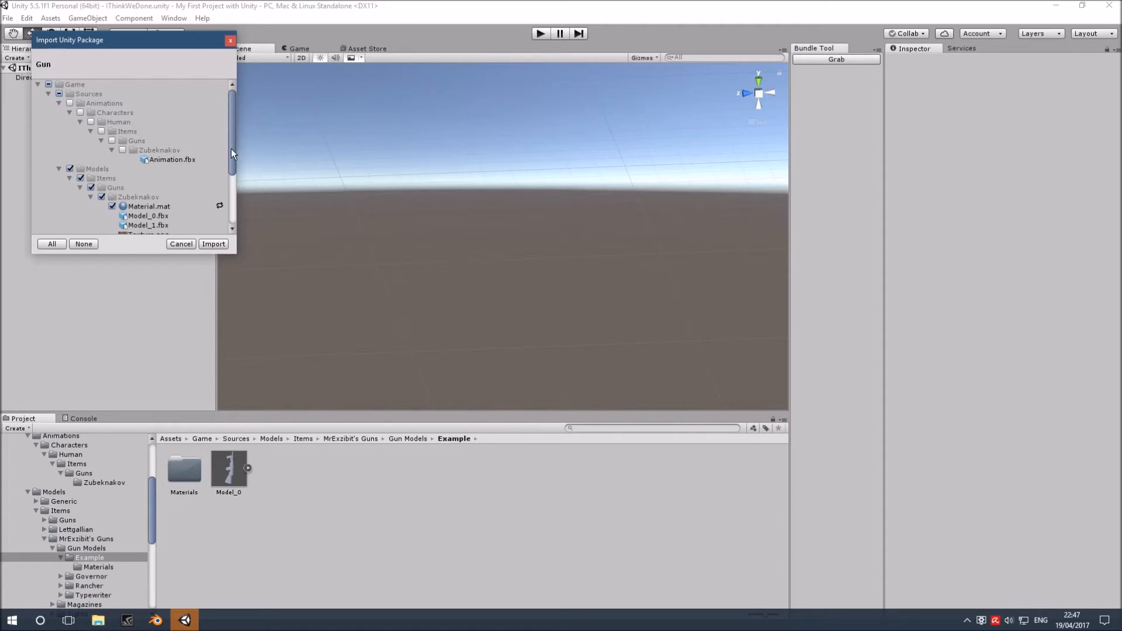
{"action": "left_click_drag", "start_coordinate": [231, 147], "coordinate": [225, 175]}
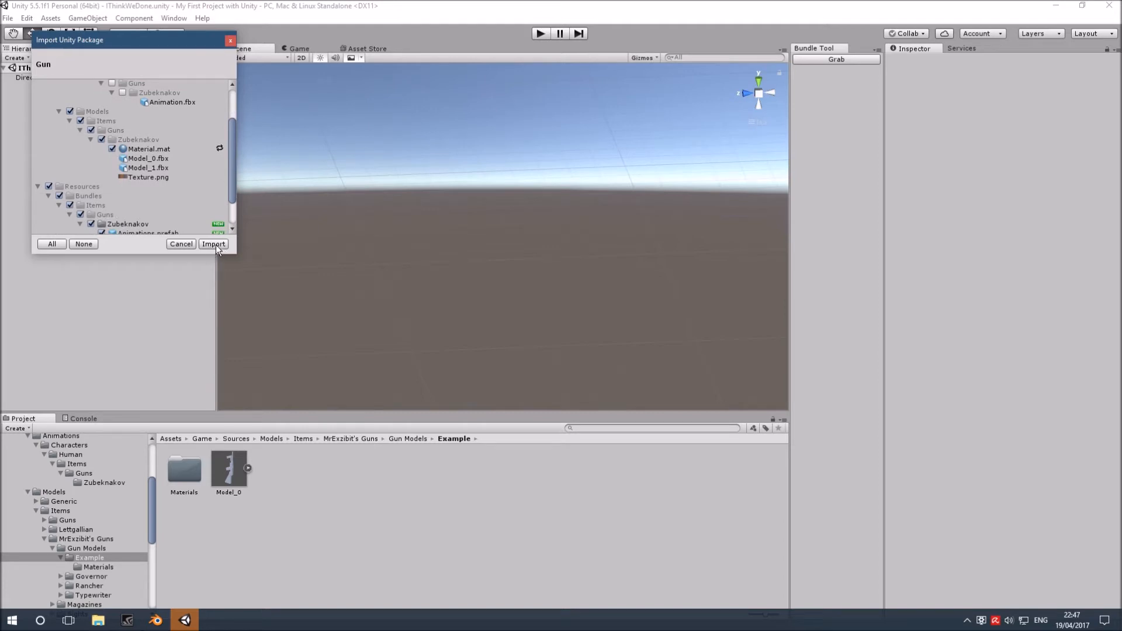
{"action": "left_click", "coordinate": [185, 244]}
- Open the Example Zubek folder under the MrExzibit's Guns bundles and look through its Shoot, Reload, Hammer and Animations assets
{"action": "scroll", "coordinate": [62, 528], "scroll_direction": "down", "scroll_amount": 3}
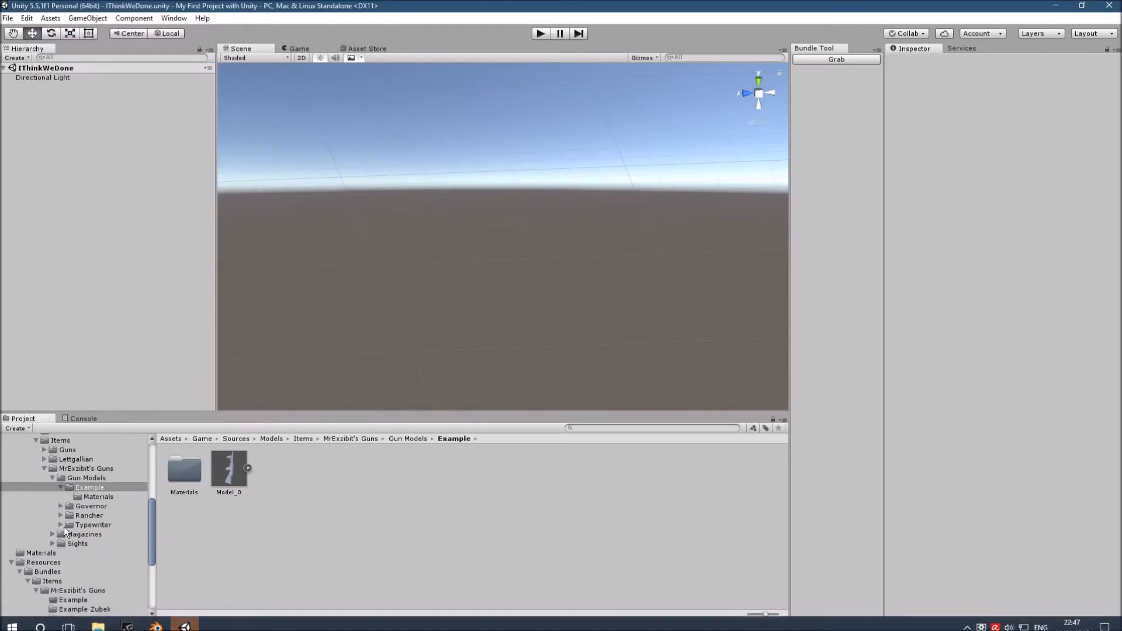
{"action": "left_click", "coordinate": [62, 487]}
{"action": "scroll", "coordinate": [85, 479], "scroll_direction": "down", "scroll_amount": 2}
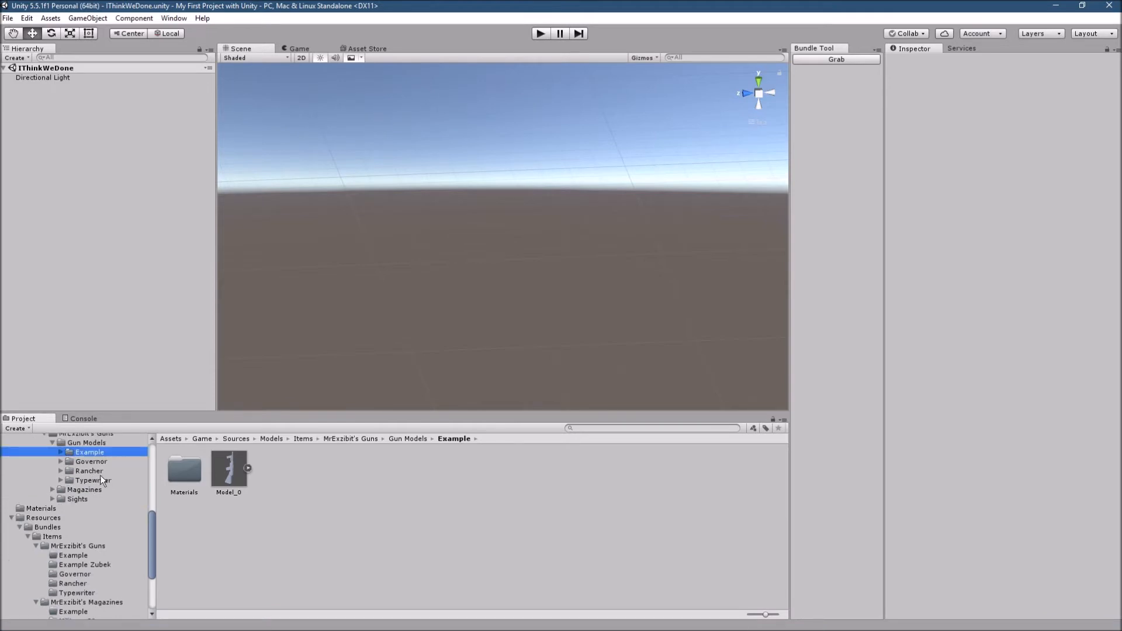
{"action": "scroll", "coordinate": [100, 478], "scroll_direction": "down", "scroll_amount": 4}
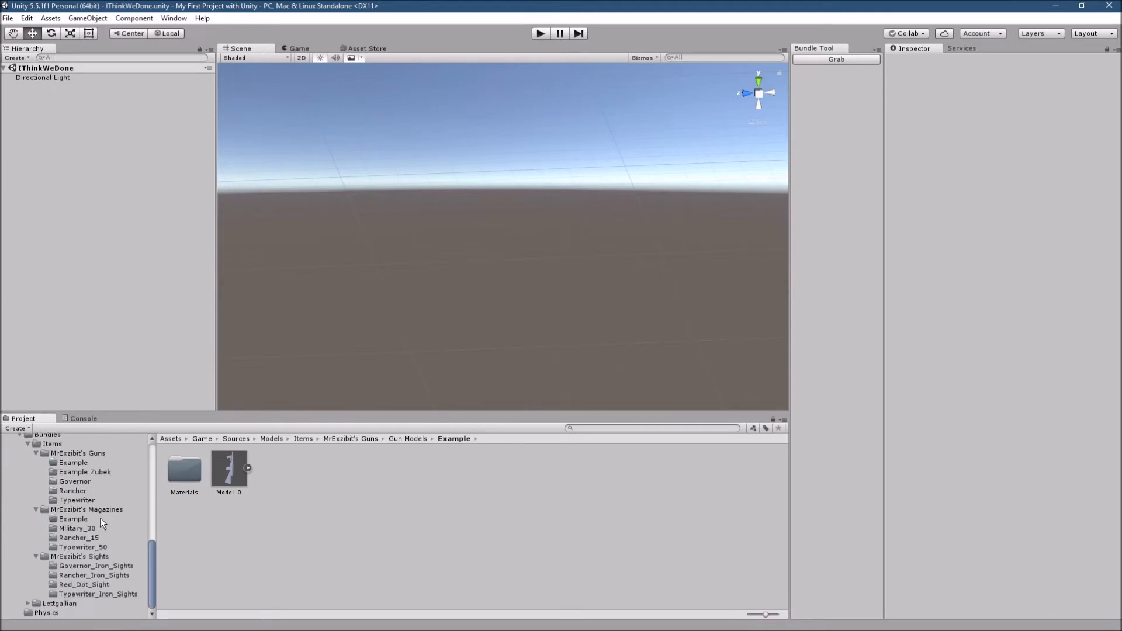
{"action": "left_click", "coordinate": [90, 472]}
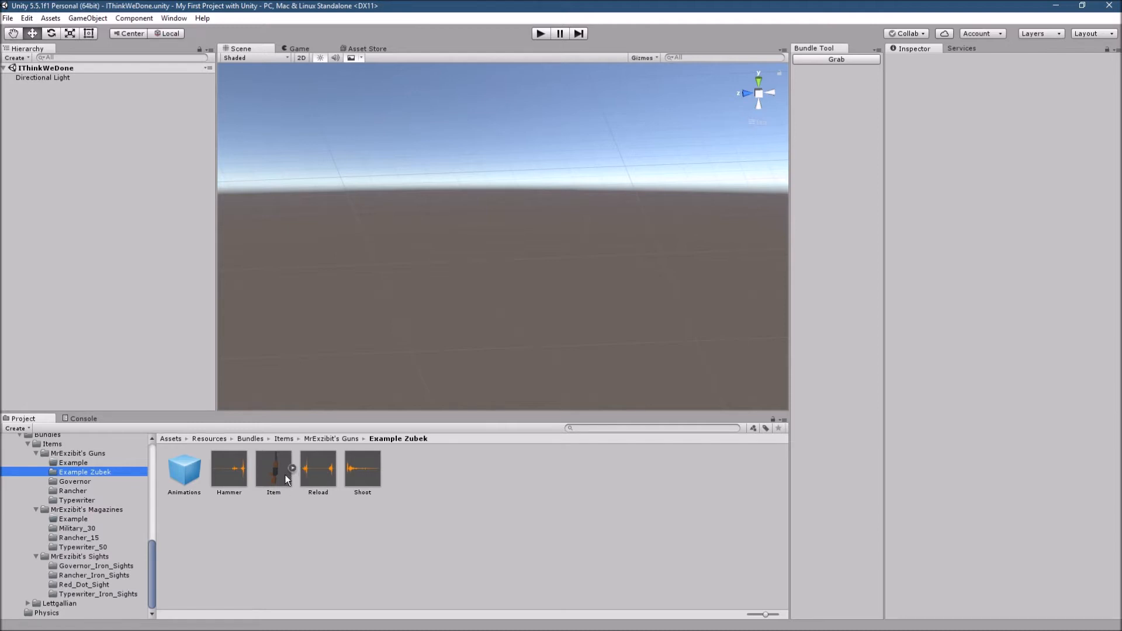
{"action": "left_click", "coordinate": [370, 476]}
{"action": "left_click", "coordinate": [306, 483]}
{"action": "left_click", "coordinate": [238, 480]}
{"action": "left_click", "coordinate": [175, 488]}
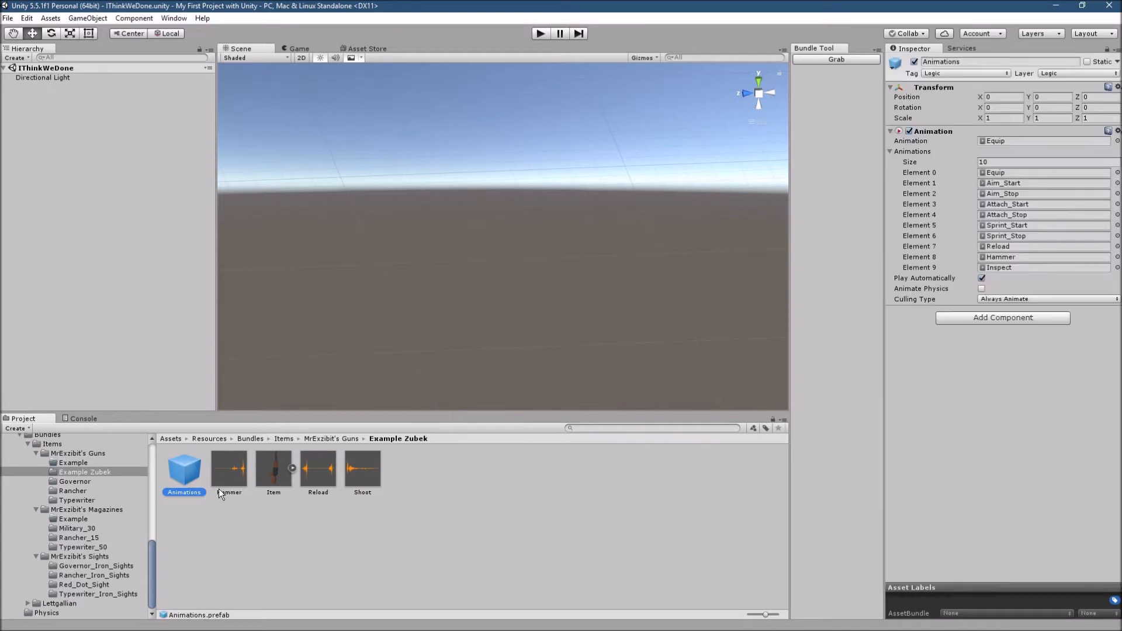
{"action": "left_click", "coordinate": [308, 522]}
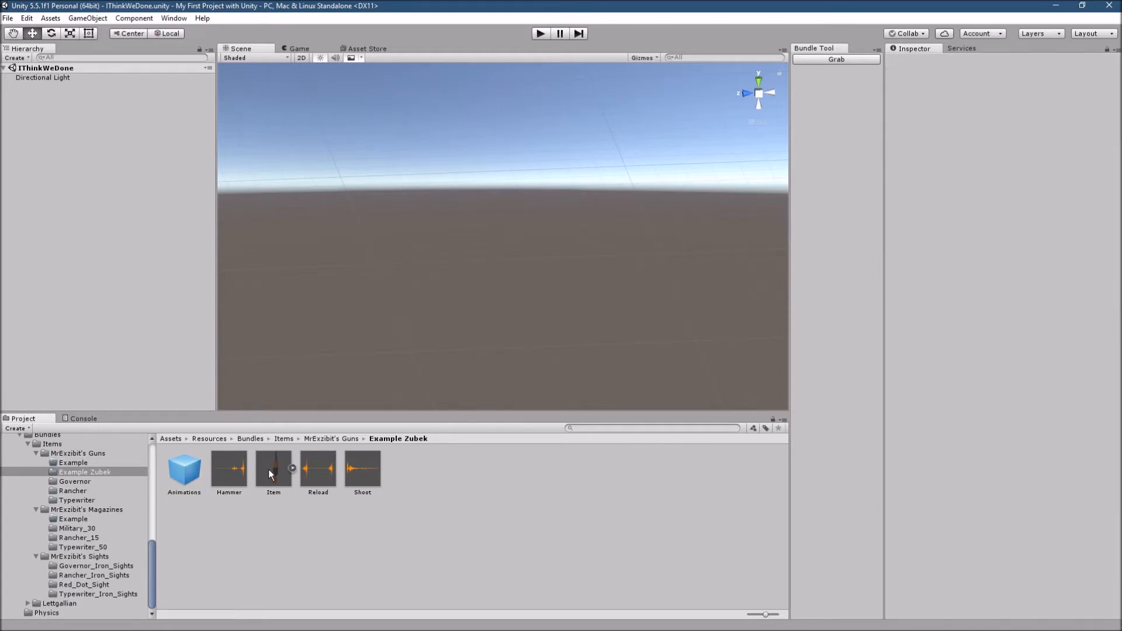
- Add the Example Zubek Item prefab to the scene and set its position to X 0, Y 0, Z 0
{"action": "left_click_drag", "start_coordinate": [278, 473], "coordinate": [52, 160]}
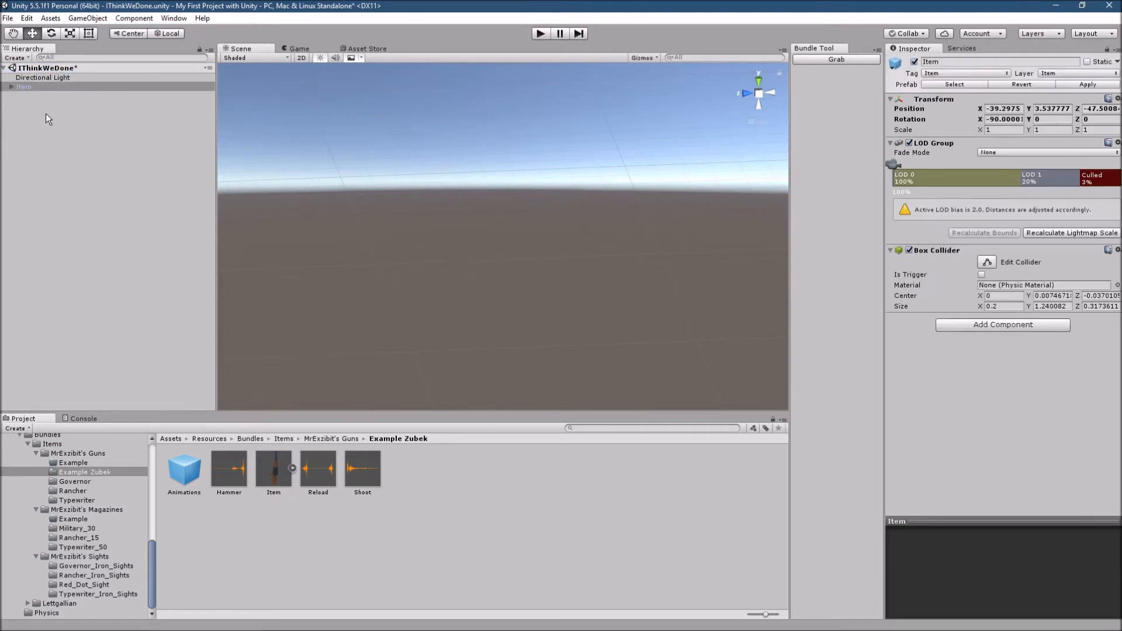
{"action": "left_click", "coordinate": [4, 111]}
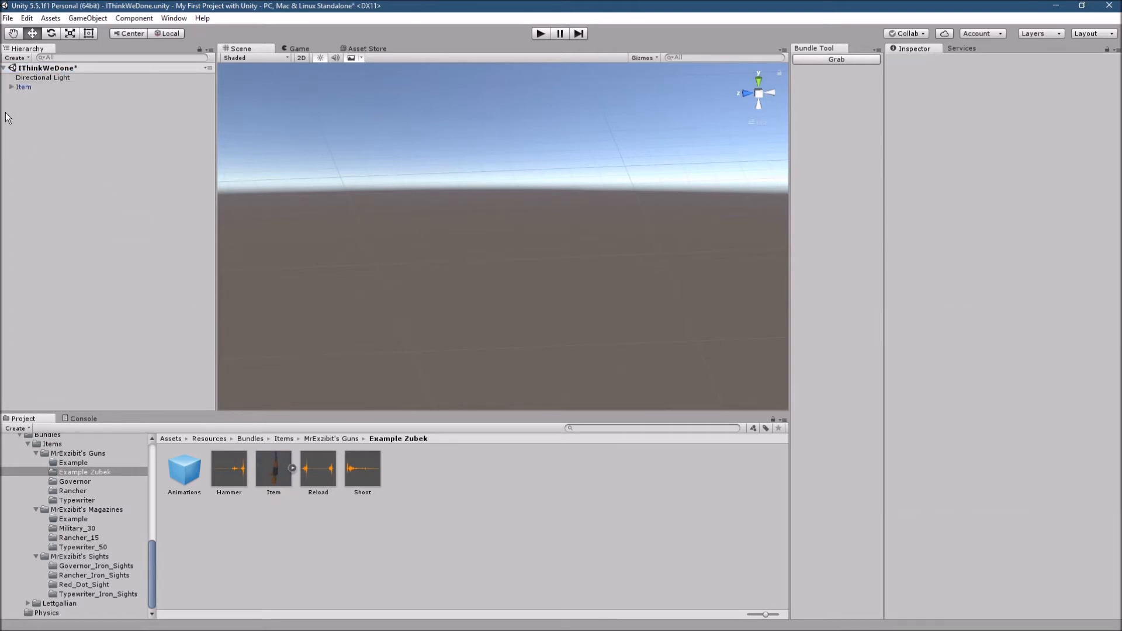
{"action": "left_click", "coordinate": [23, 89]}
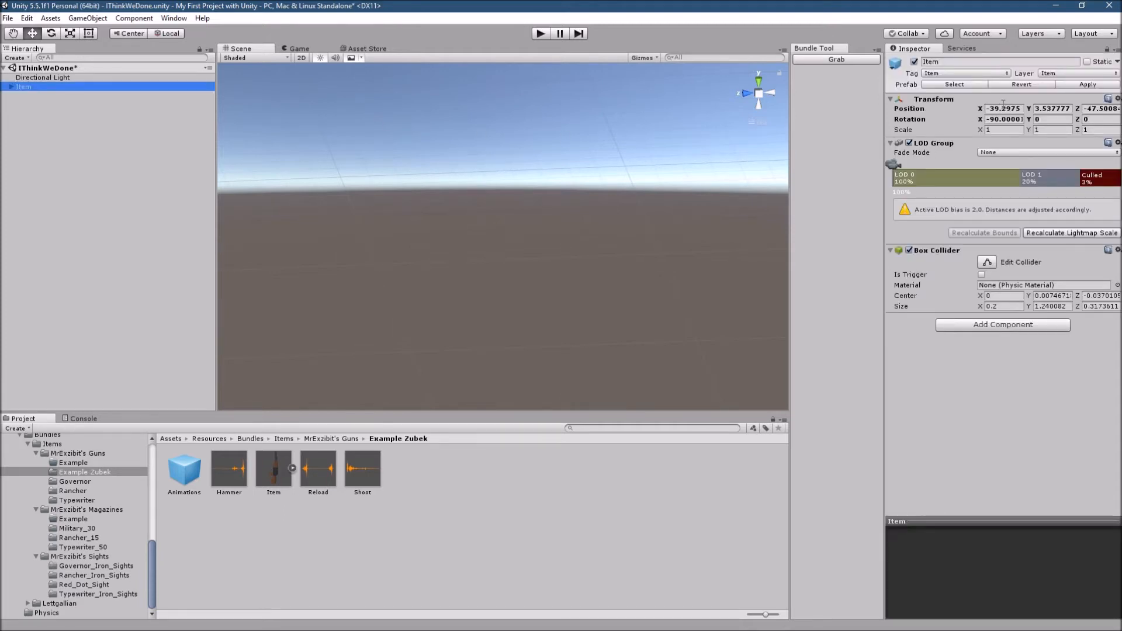
{"action": "left_click", "coordinate": [1003, 109]}
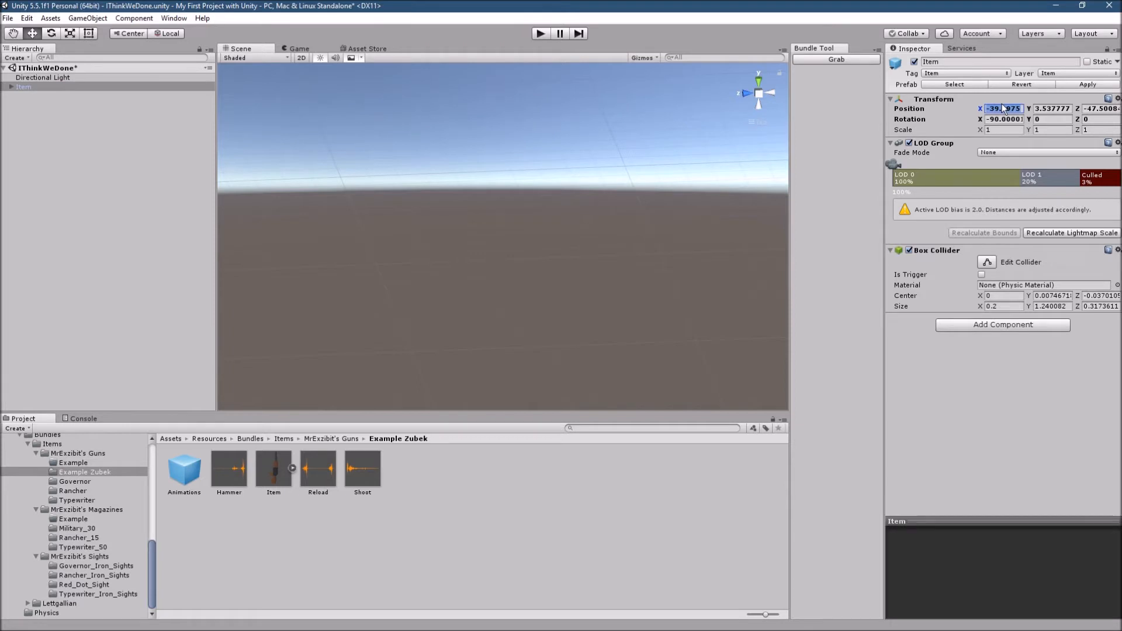
{"action": "type", "text": "0"}
{"action": "left_click", "coordinate": [1061, 110]}
{"action": "type", "text": "0"}
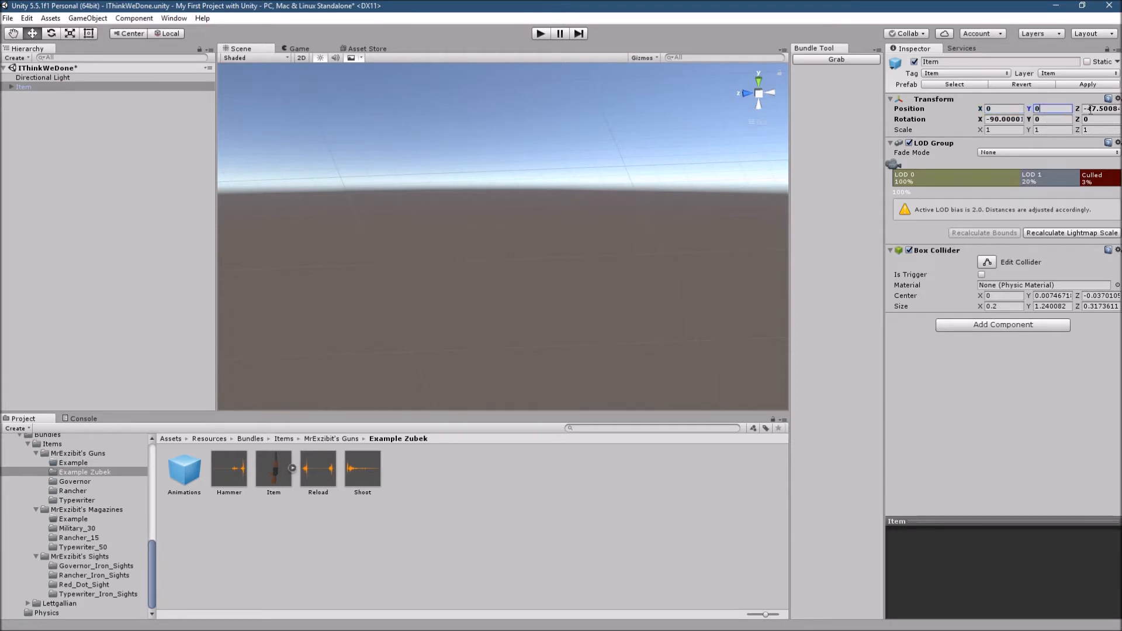
{"action": "left_click", "coordinate": [1091, 109]}
{"action": "type", "text": "0"}
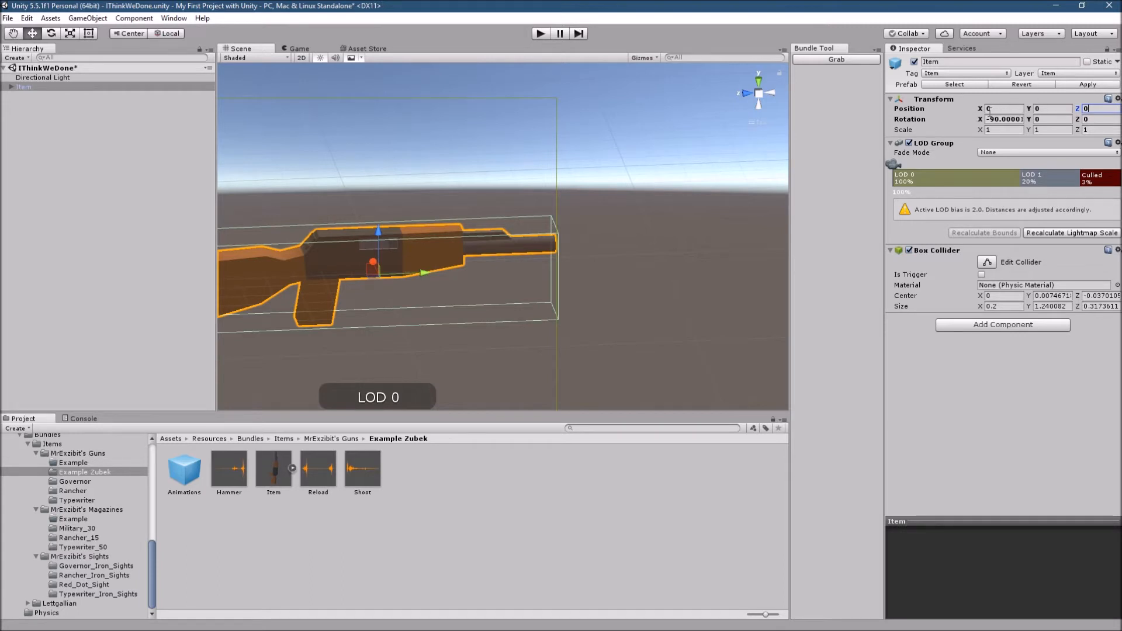
{"action": "scroll", "coordinate": [514, 251], "scroll_direction": "down", "scroll_amount": 1}
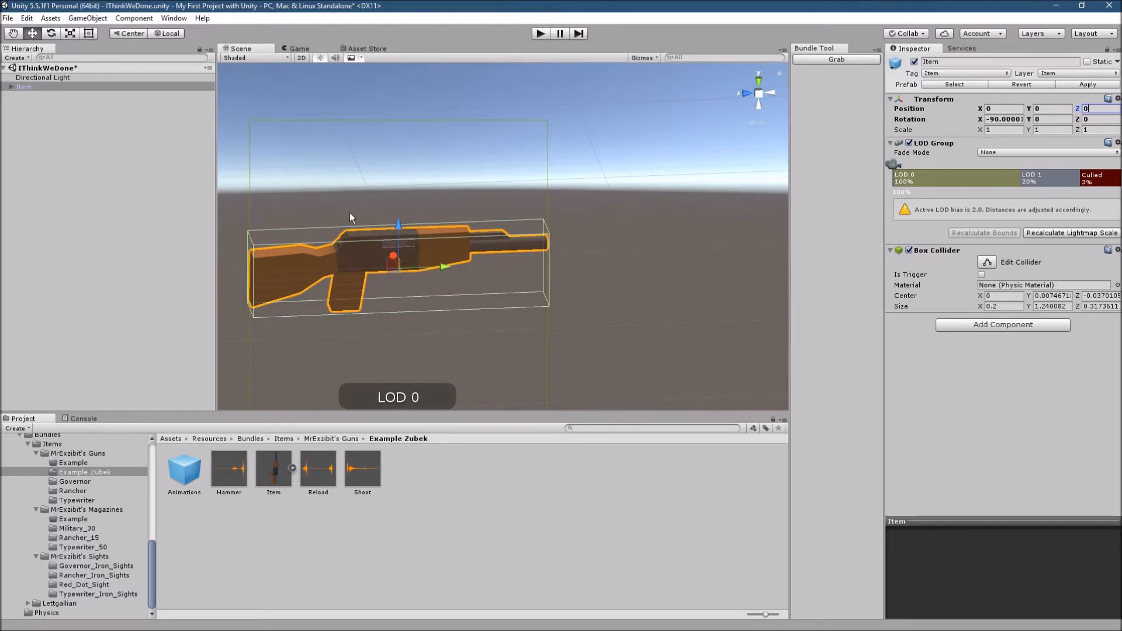
- Delete Model_1 from the Item object's children, accepting the break of the prefab instance
{"action": "left_click", "coordinate": [13, 98]}
{"action": "left_click", "coordinate": [12, 87]}
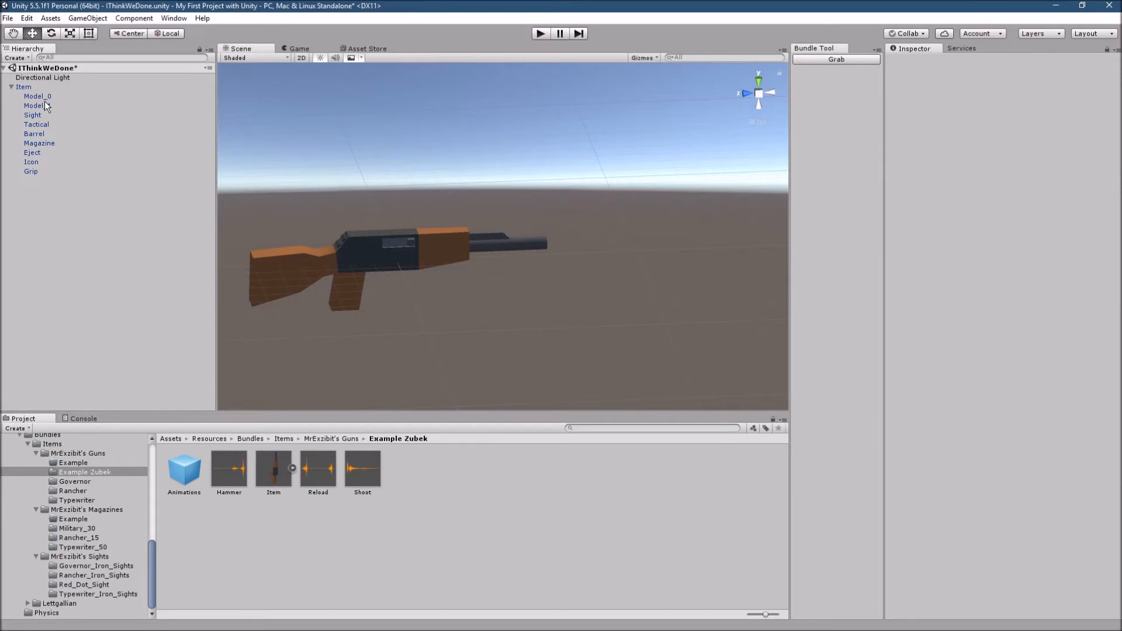
{"action": "left_click", "coordinate": [61, 105]}
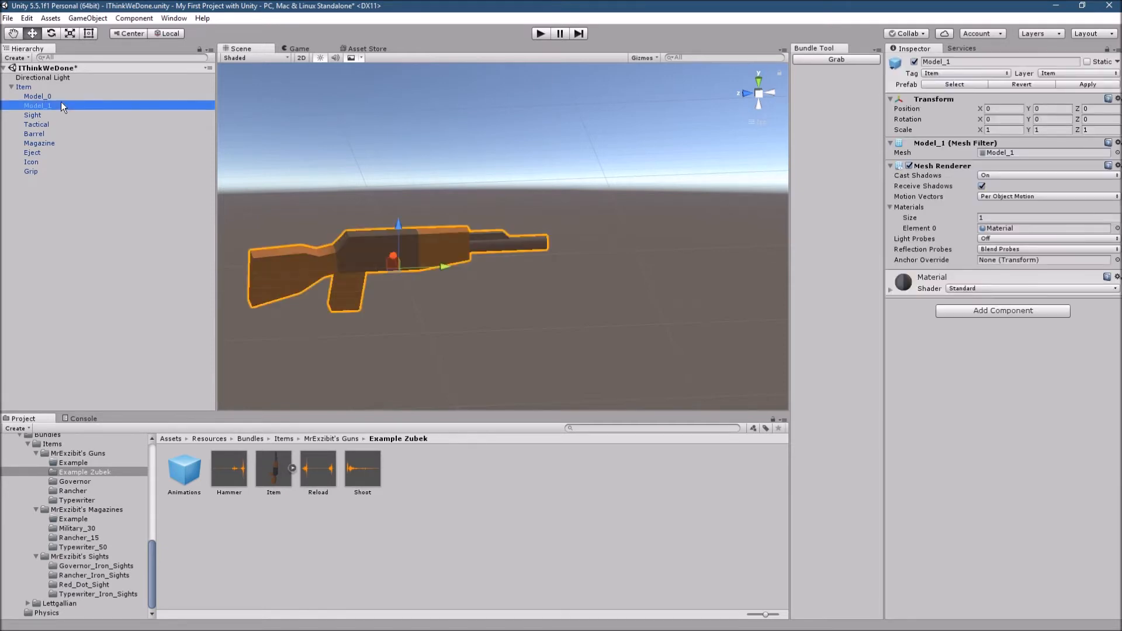
{"action": "right_click", "coordinate": [61, 103]}
{"action": "left_click", "coordinate": [51, 106]}
{"action": "key", "text": "Delete"}
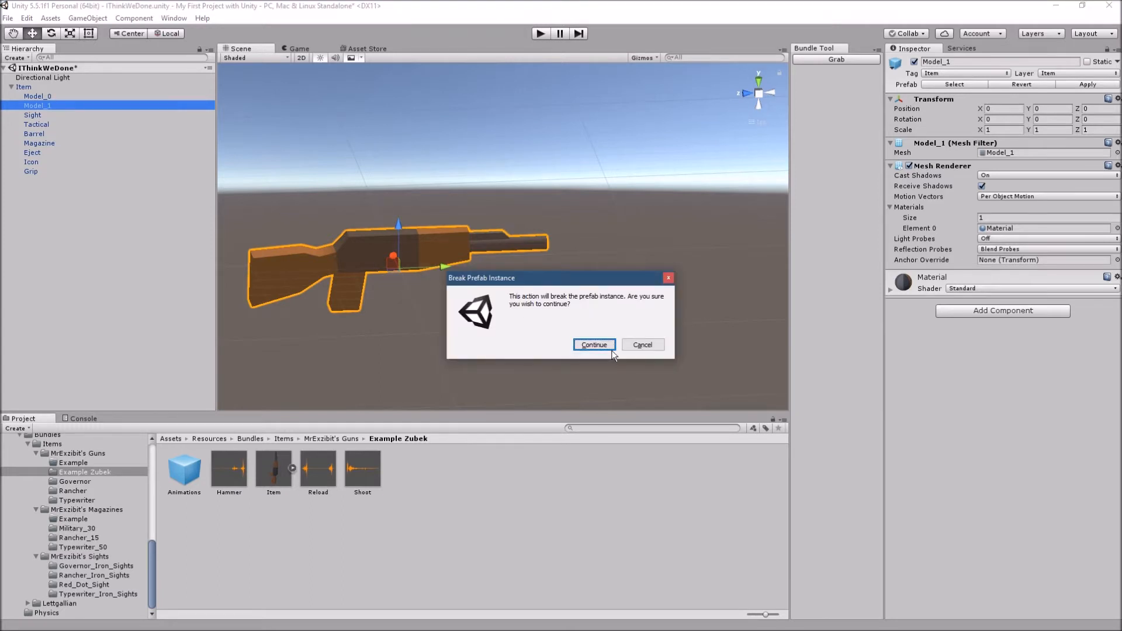
{"action": "left_click", "coordinate": [595, 350]}
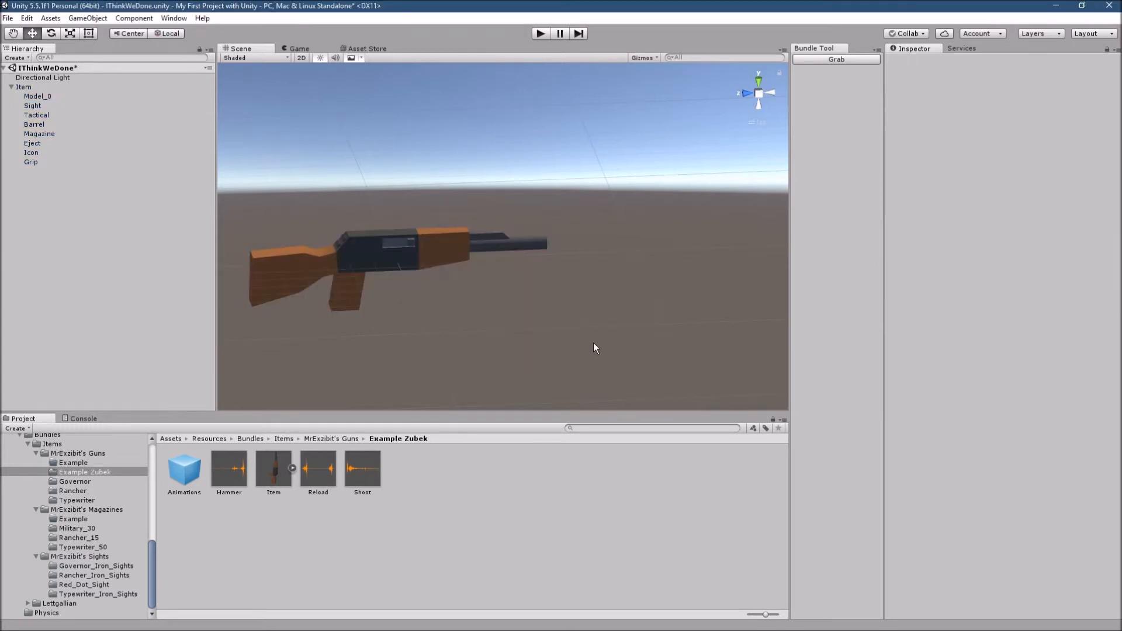
- Look through Item's attachment points and set the Sight's Y and Z position to 0
{"action": "left_click", "coordinate": [46, 99]}
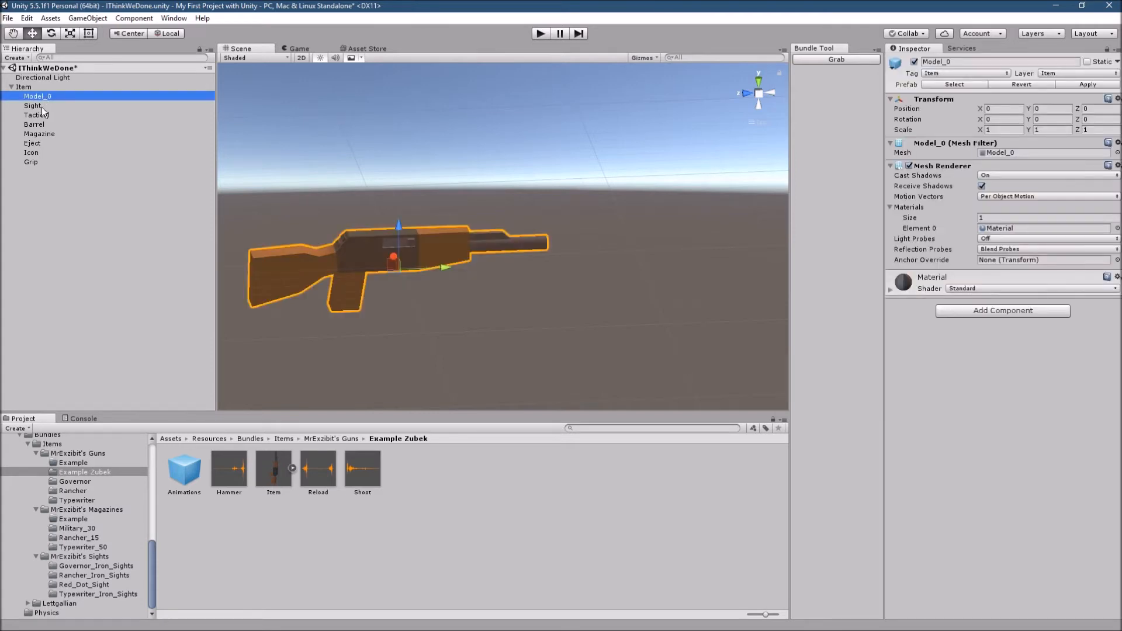
{"action": "left_click", "coordinate": [33, 106]}
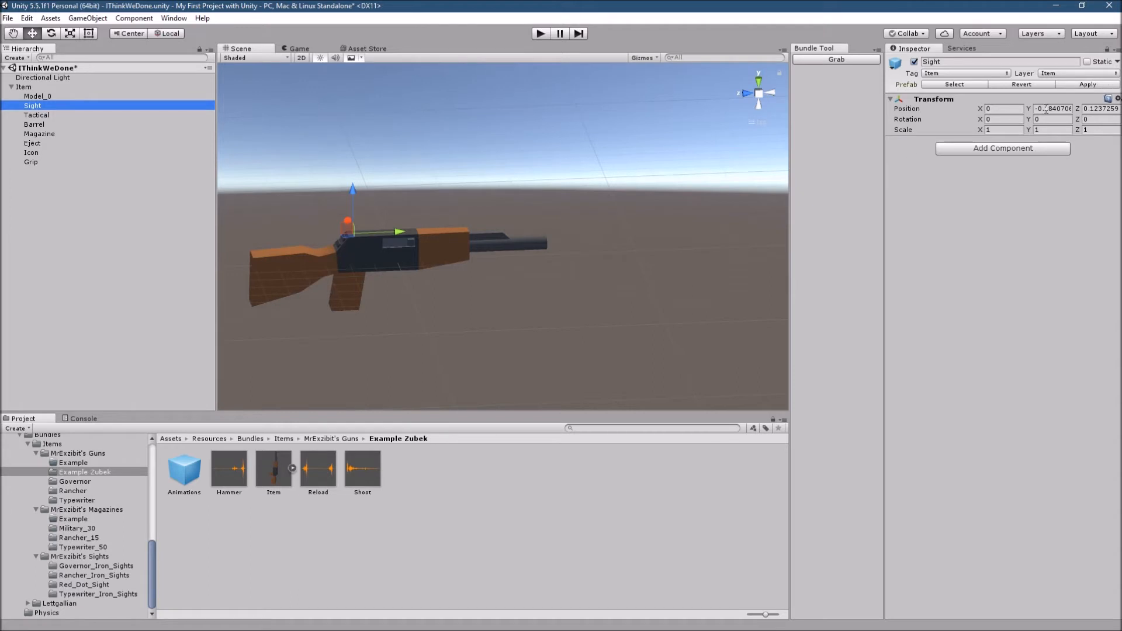
{"action": "left_click", "coordinate": [32, 115]}
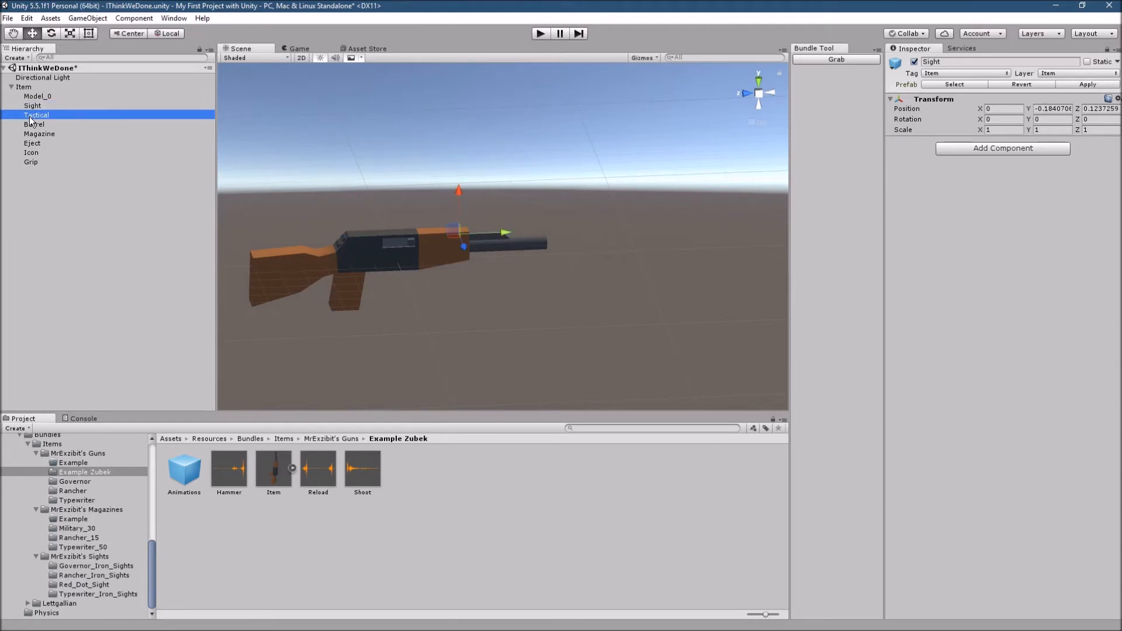
{"action": "left_click", "coordinate": [31, 126]}
{"action": "left_click", "coordinate": [33, 134]}
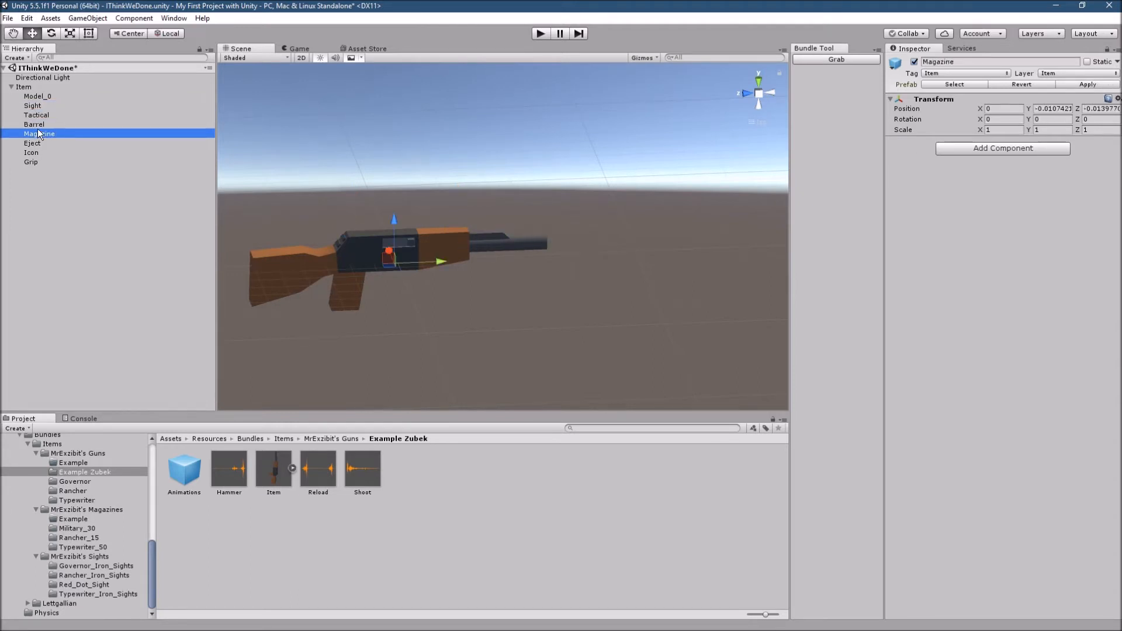
{"action": "left_click", "coordinate": [51, 107]}
{"action": "left_click", "coordinate": [1047, 109]}
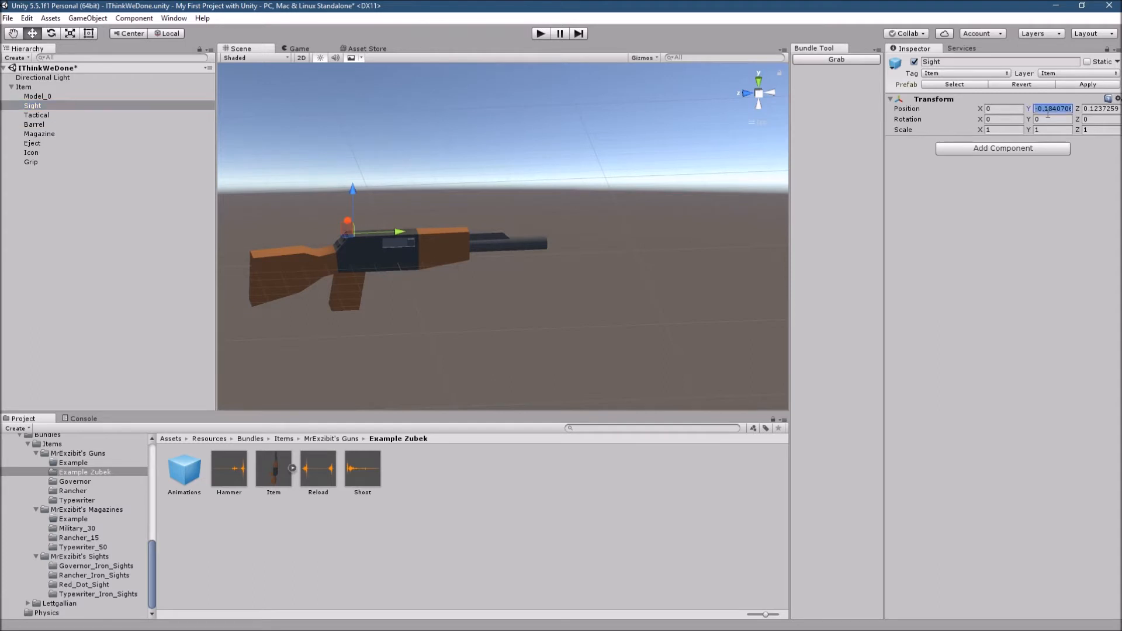
- Set the Tactical attachment point's position to X 0, Y 0, Z 0
{"action": "left_click", "coordinate": [36, 117]}
{"action": "left_click", "coordinate": [997, 102]}
{"action": "left_click", "coordinate": [1001, 108]}
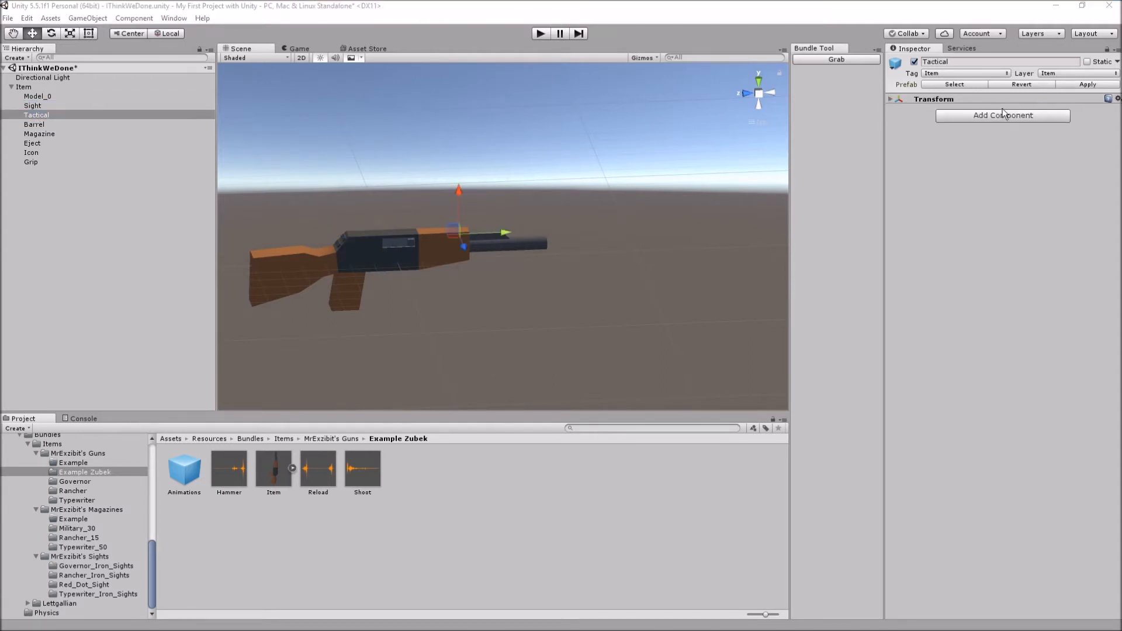
{"action": "left_click", "coordinate": [971, 98]}
{"action": "left_click", "coordinate": [1002, 109]}
{"action": "type", "text": "0"}
{"action": "key", "text": "Tab"}
{"action": "type", "text": "0"}
{"action": "key", "text": "Tab"}
{"action": "type", "text": "0"}
- Set the Barrel attachment point's Y and Z position to 0
{"action": "left_click", "coordinate": [72, 123]}
{"action": "left_click", "coordinate": [1069, 110]}
{"action": "type", "text": "0"}
{"action": "left_click", "coordinate": [1088, 110]}
{"action": "type", "text": "0"}
- Set the Magazine attachment point's Y and Z position to 0
{"action": "left_click", "coordinate": [55, 135]}
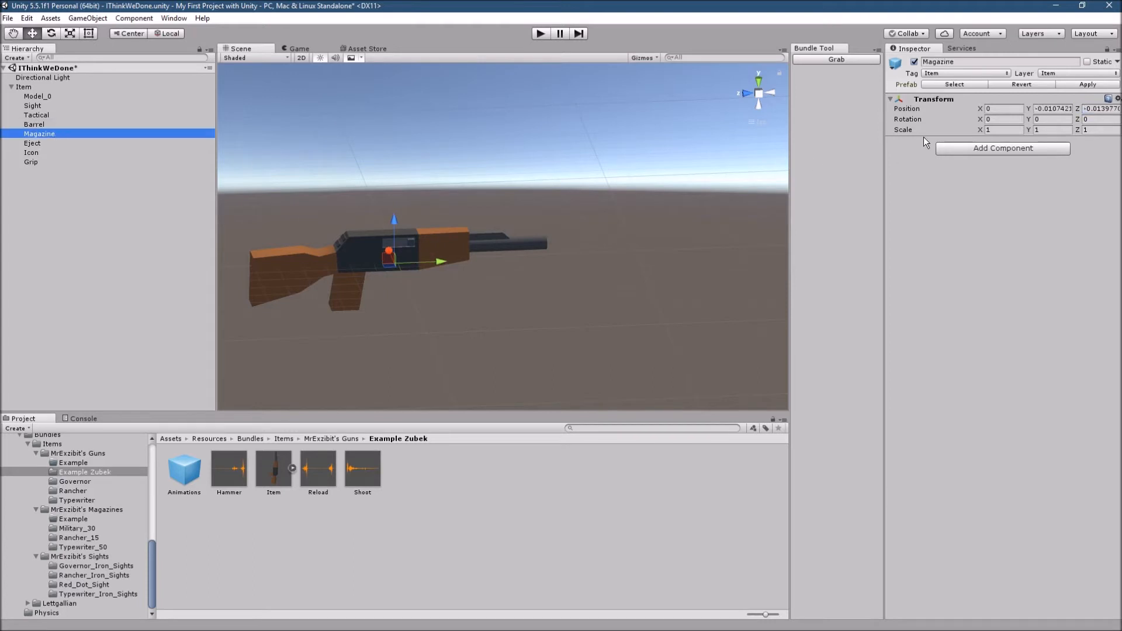
{"action": "left_click", "coordinate": [1066, 109]}
{"action": "type", "text": "0"}
{"action": "left_click", "coordinate": [1088, 109]}
{"action": "type", "text": "0"}
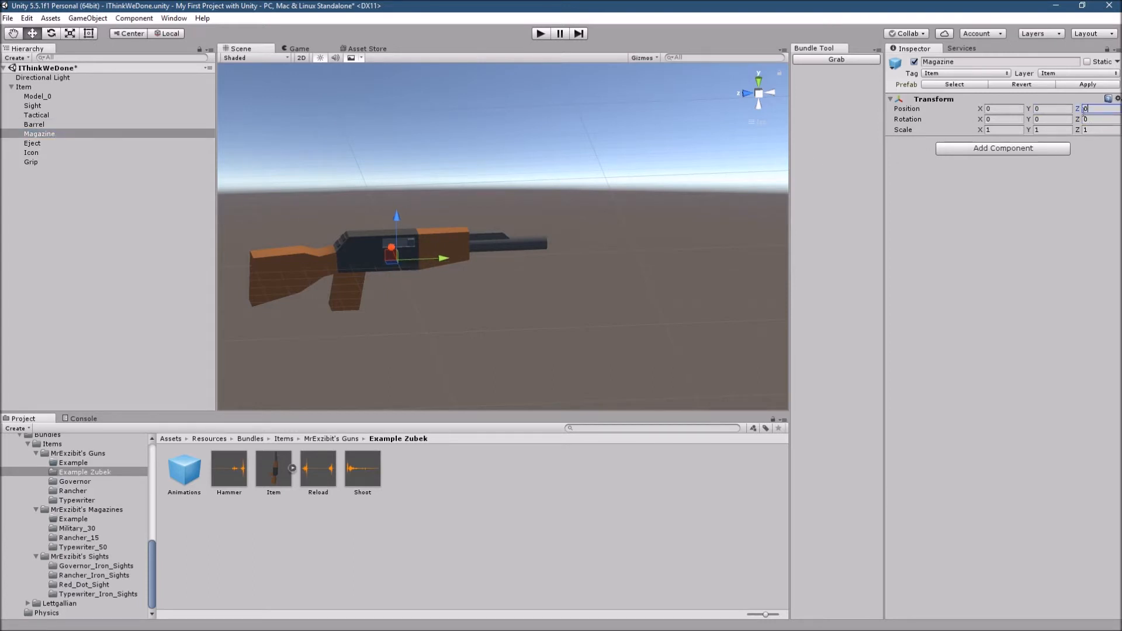
- Set the position of Item's Icon child to X 0, Y 0, Z 0
{"action": "left_click", "coordinate": [39, 142]}
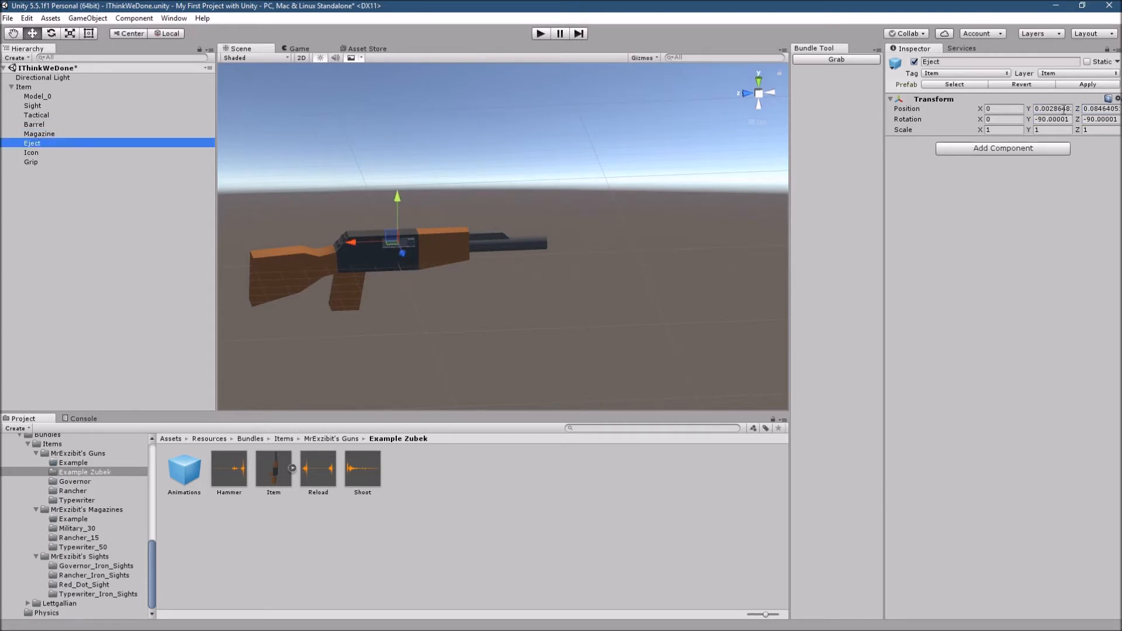
{"action": "left_click", "coordinate": [55, 154]}
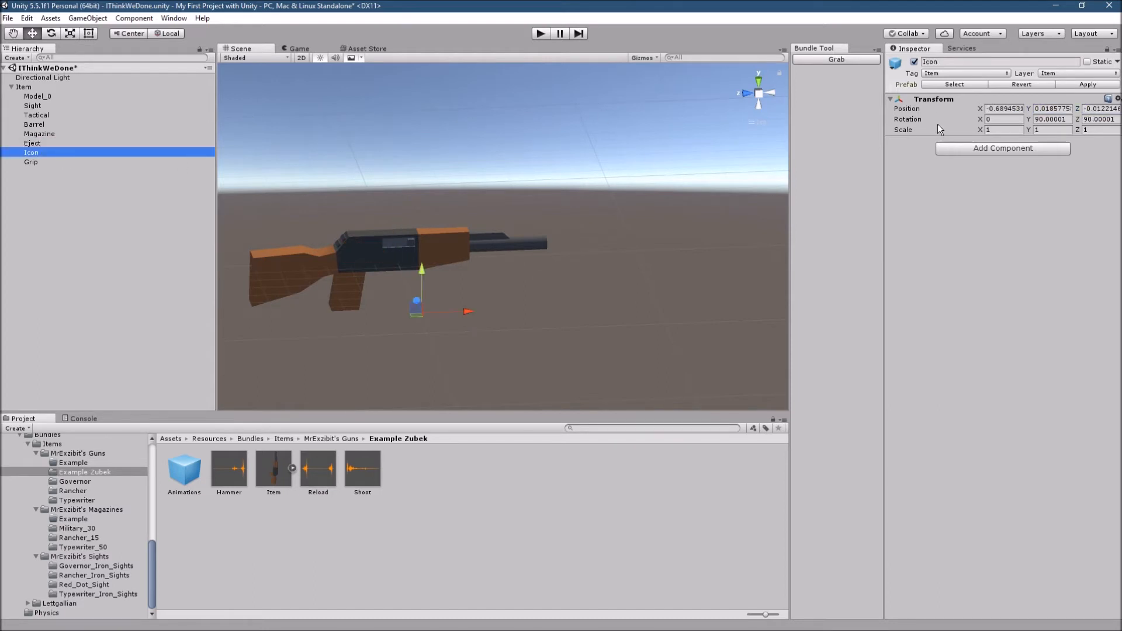
{"action": "left_click", "coordinate": [1014, 110]}
{"action": "type", "text": "0"}
{"action": "left_click", "coordinate": [1054, 109]}
{"action": "type", "text": "0"}
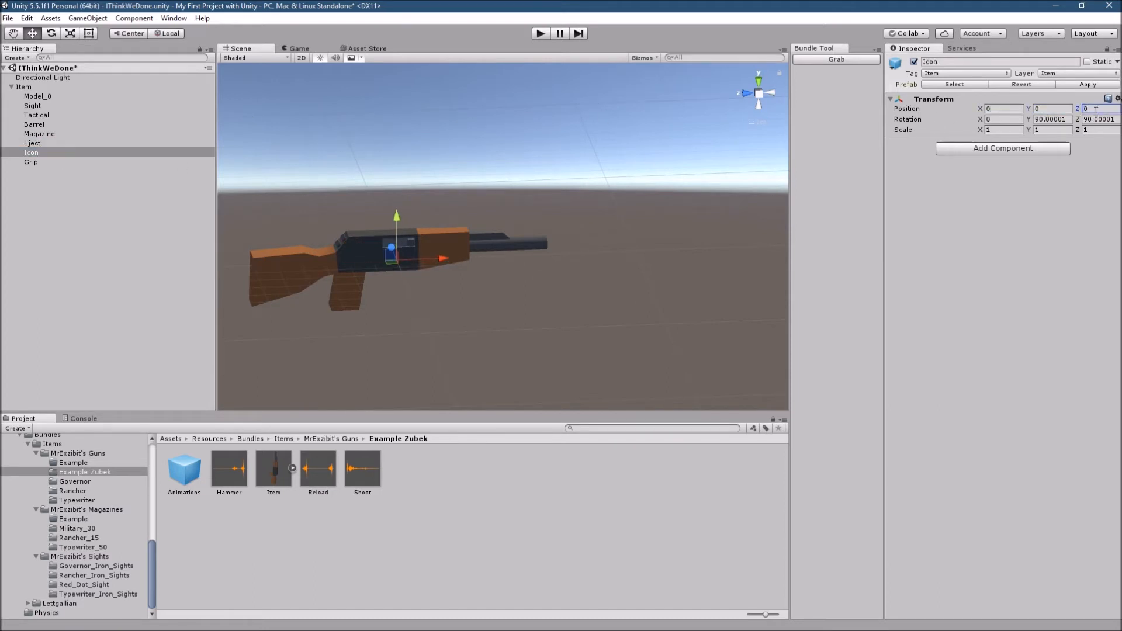
- Set the Grip attachment point's Y and Z position to 0
{"action": "left_click", "coordinate": [30, 162]}
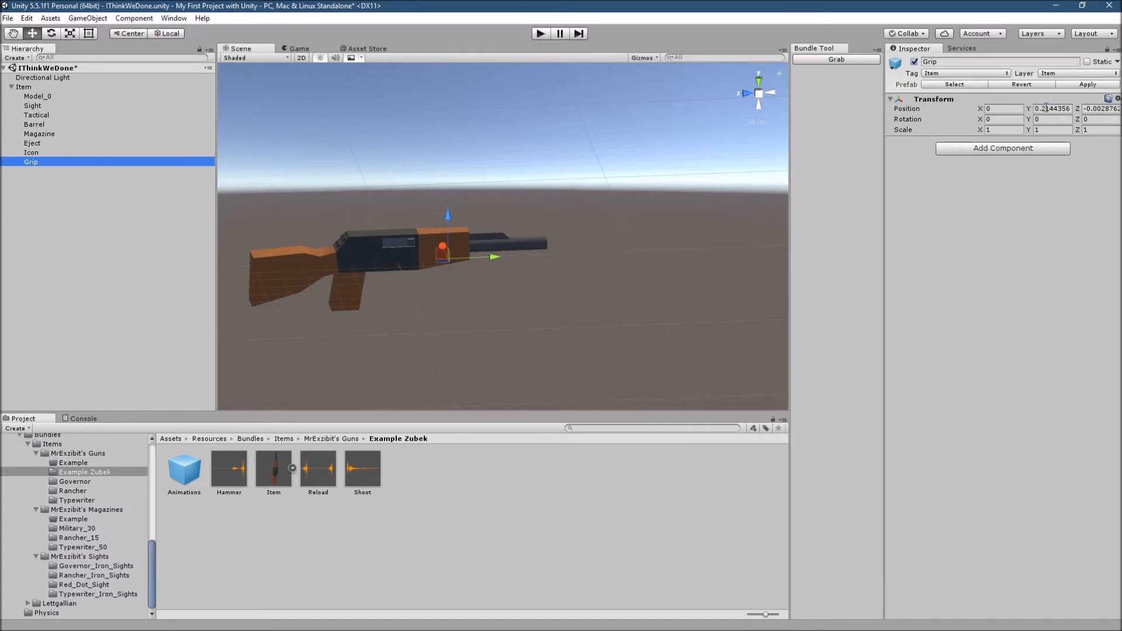
{"action": "left_click", "coordinate": [1052, 109]}
{"action": "type", "text": "0"}
{"action": "left_click", "coordinate": [1100, 108]}
{"action": "type", "text": "0"}
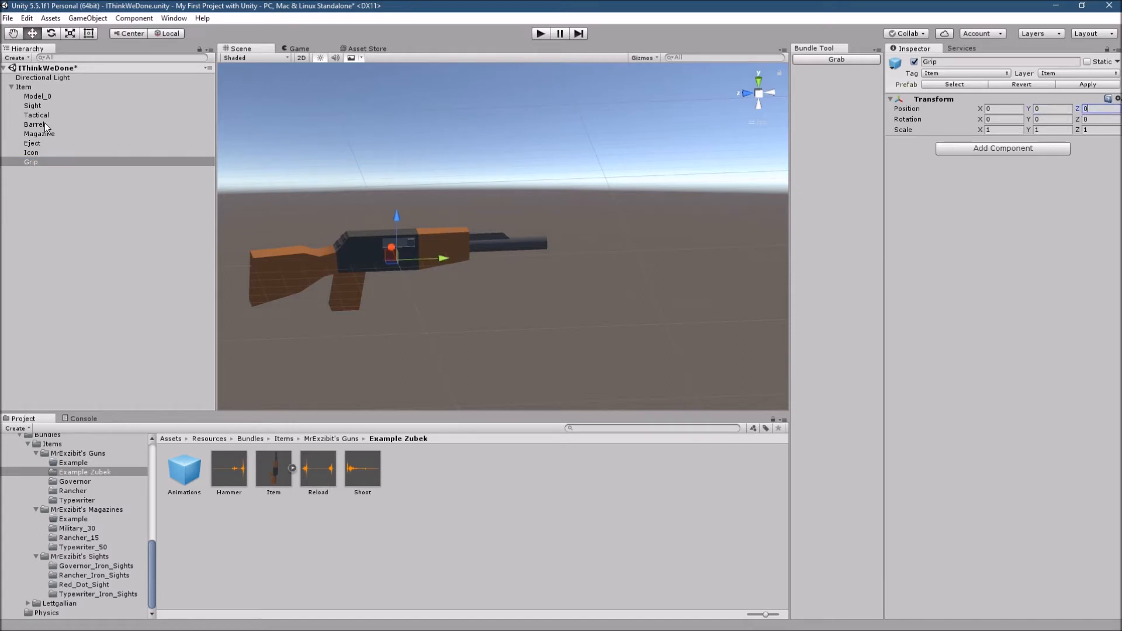
- Replace the mesh of Item's Model_0 child with the Model_0 mesh from the Gun Models Example folder
{"action": "left_click", "coordinate": [39, 97]}
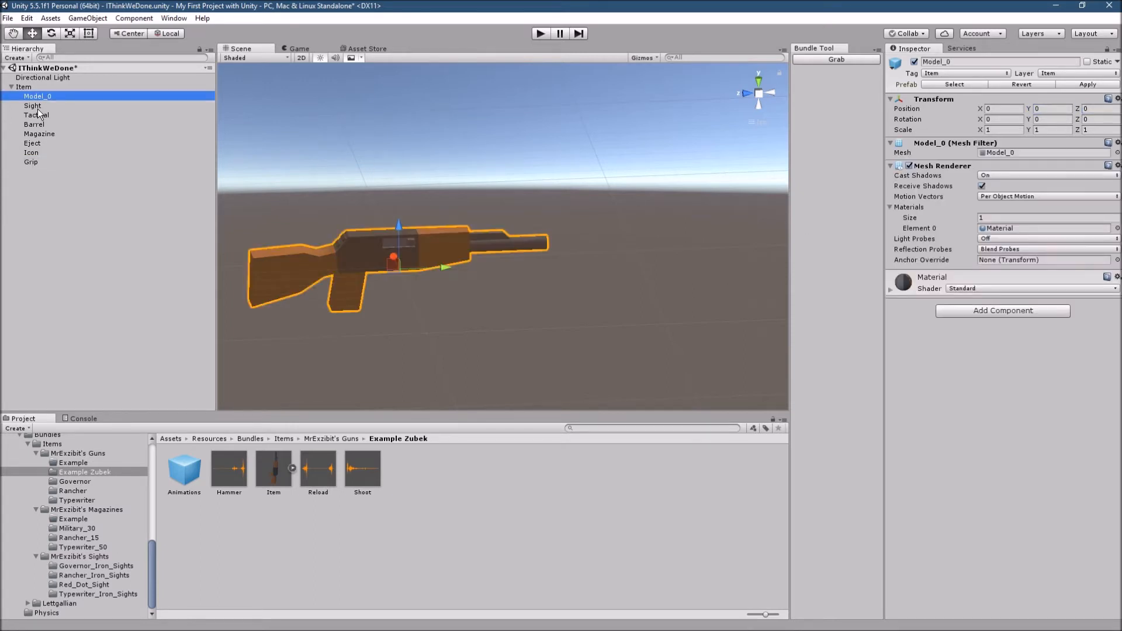
{"action": "left_click", "coordinate": [21, 88]}
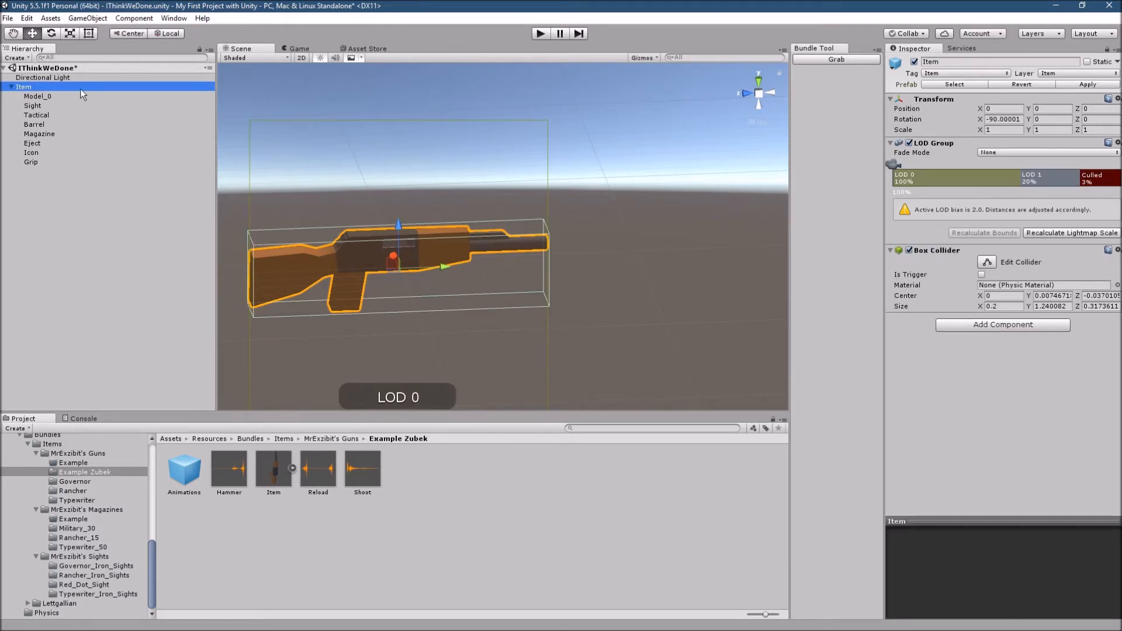
{"action": "left_click", "coordinate": [60, 97]}
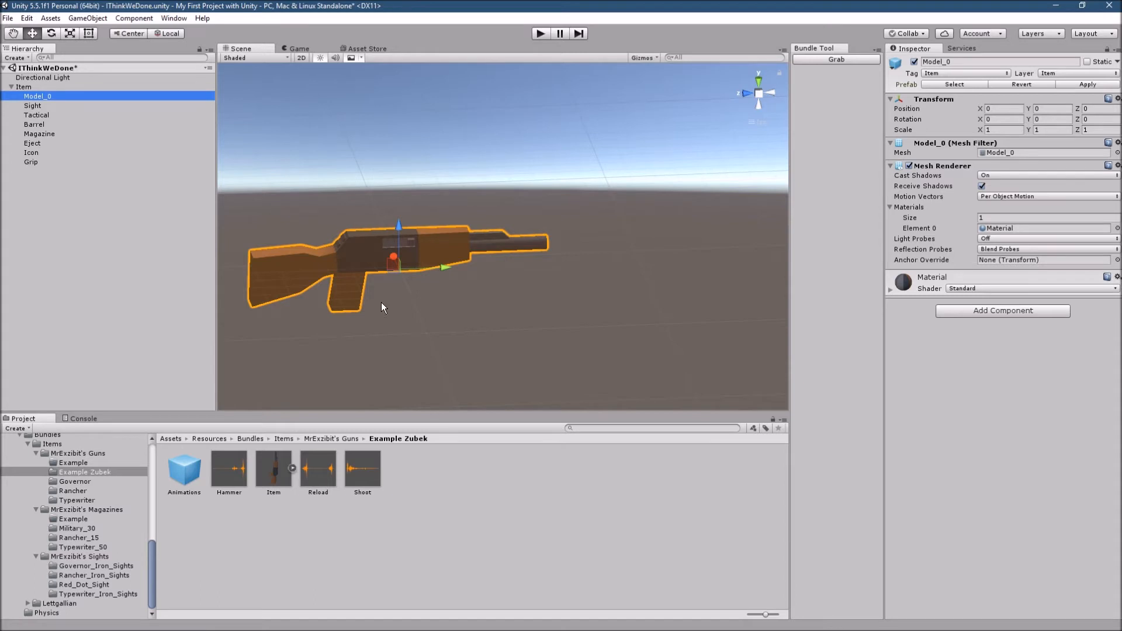
{"action": "scroll", "coordinate": [82, 503], "scroll_direction": "up", "scroll_amount": 4}
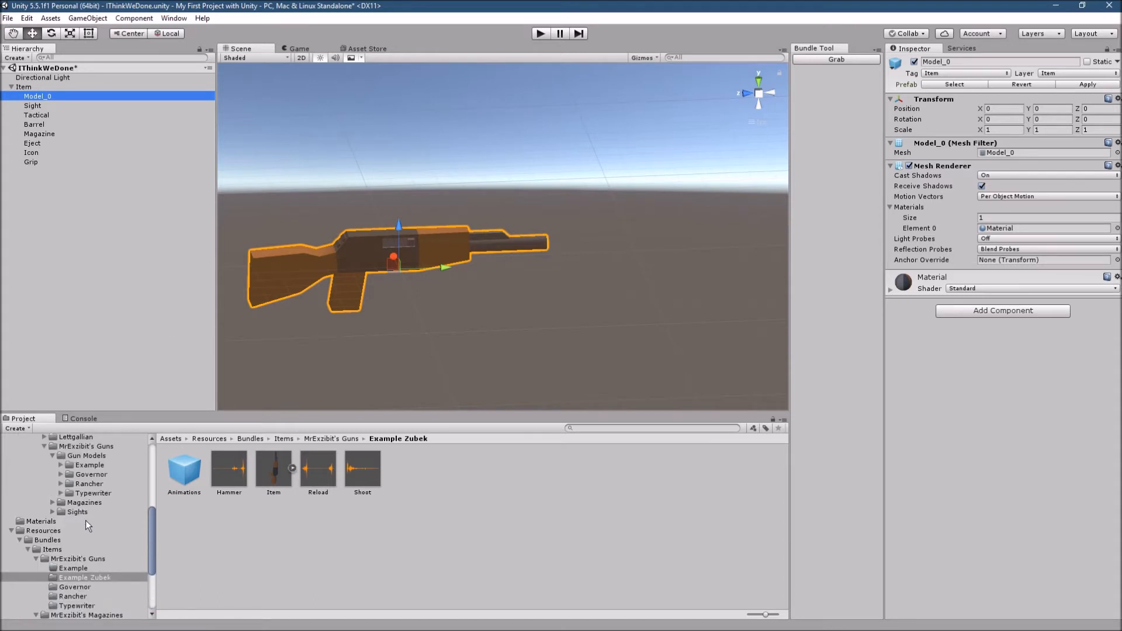
{"action": "scroll", "coordinate": [86, 529], "scroll_direction": "up", "scroll_amount": 3}
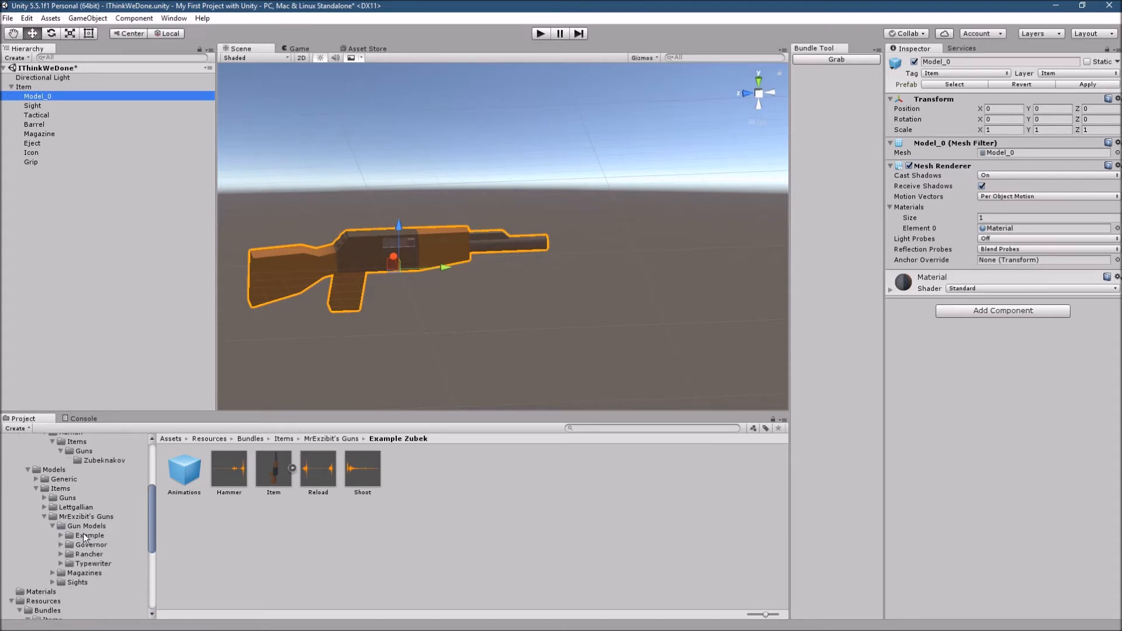
{"action": "left_click", "coordinate": [94, 535]}
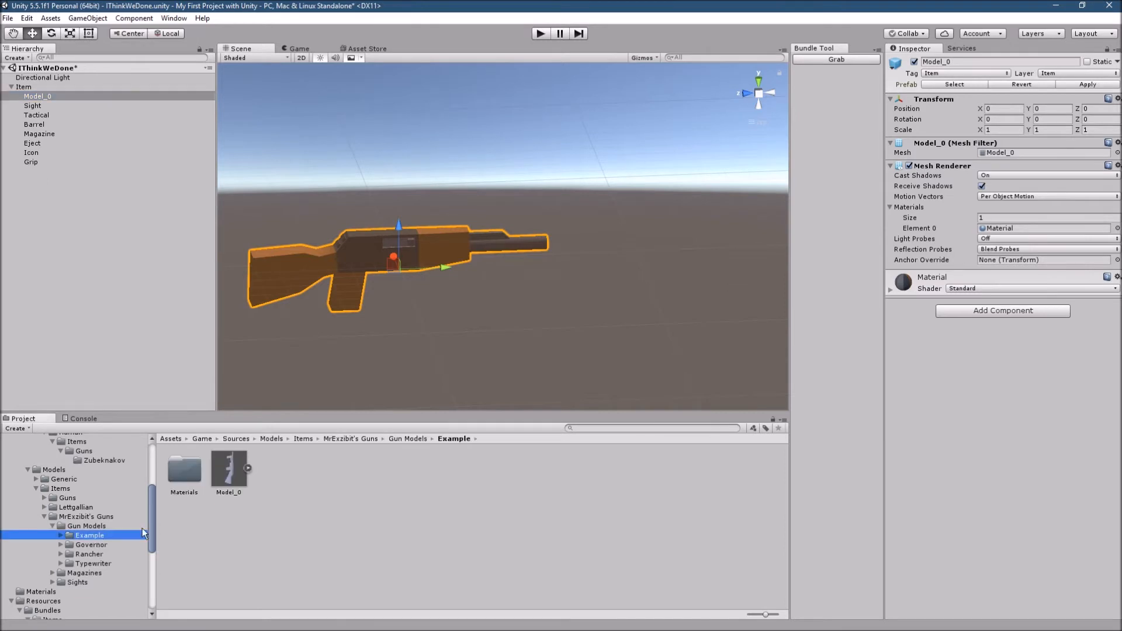
{"action": "left_click", "coordinate": [248, 469]}
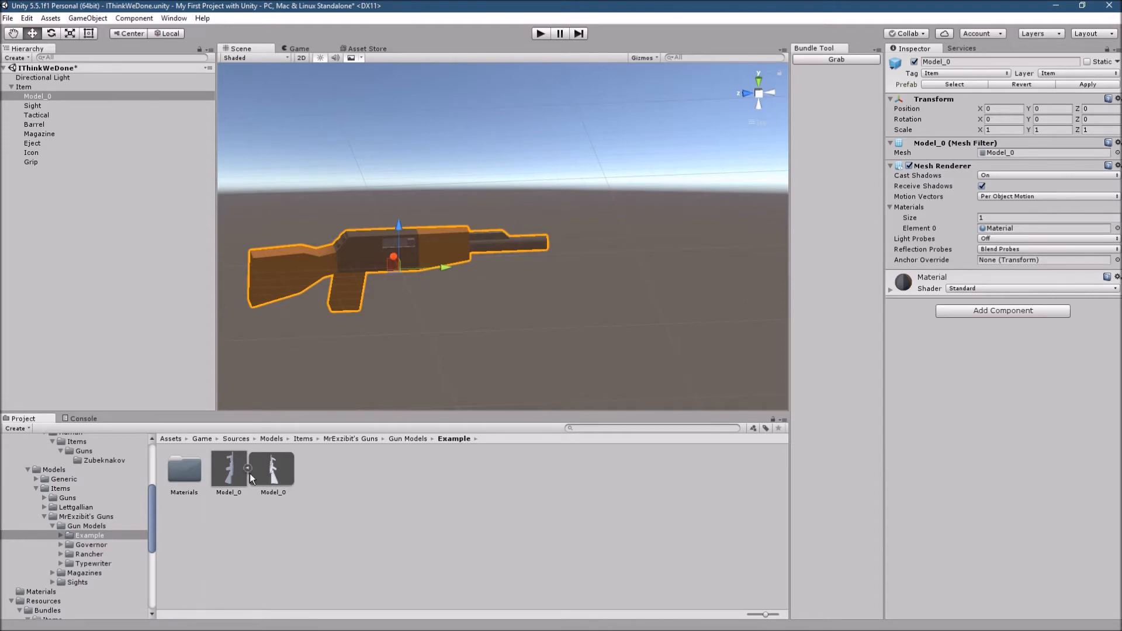
{"action": "left_click_drag", "start_coordinate": [283, 474], "coordinate": [279, 474]}
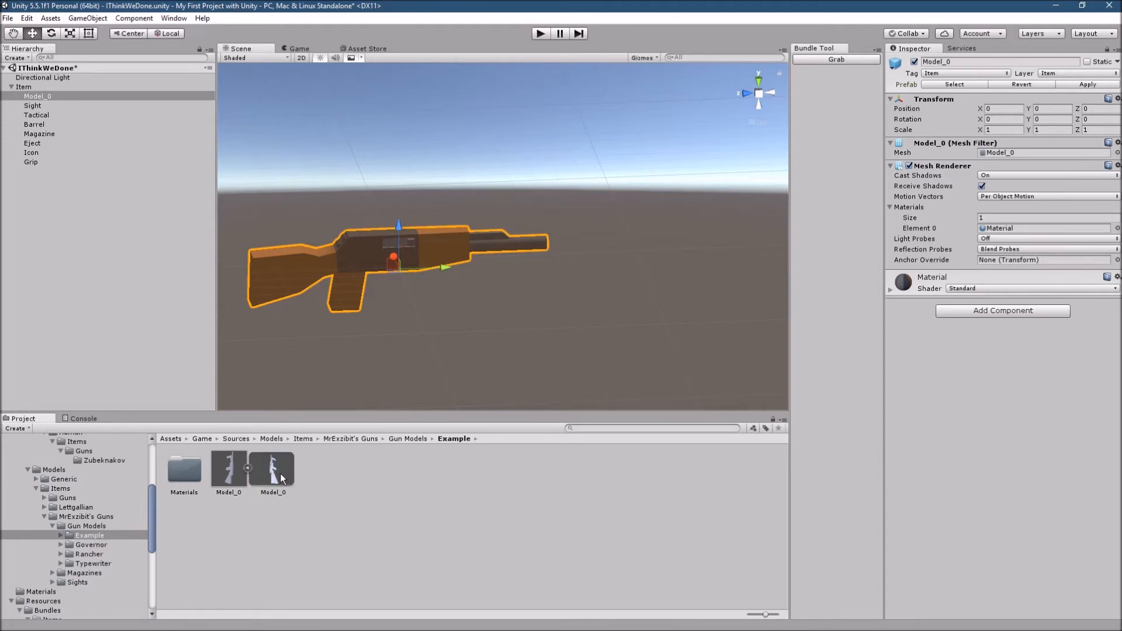
{"action": "left_click", "coordinate": [47, 96]}
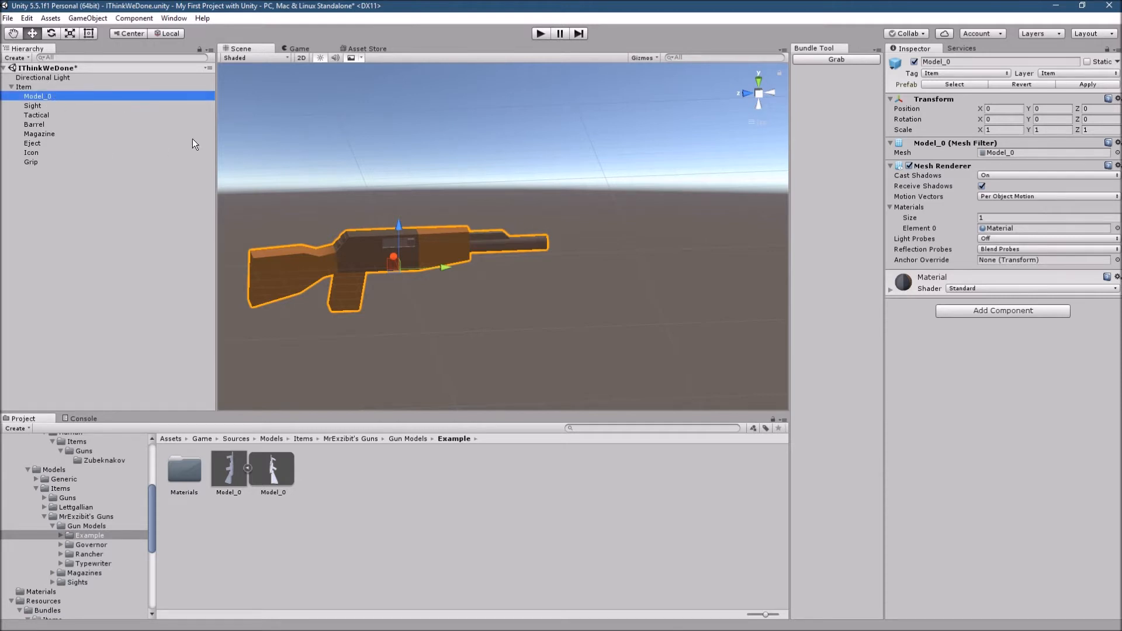
{"action": "left_click_drag", "start_coordinate": [273, 476], "coordinate": [1012, 155]}
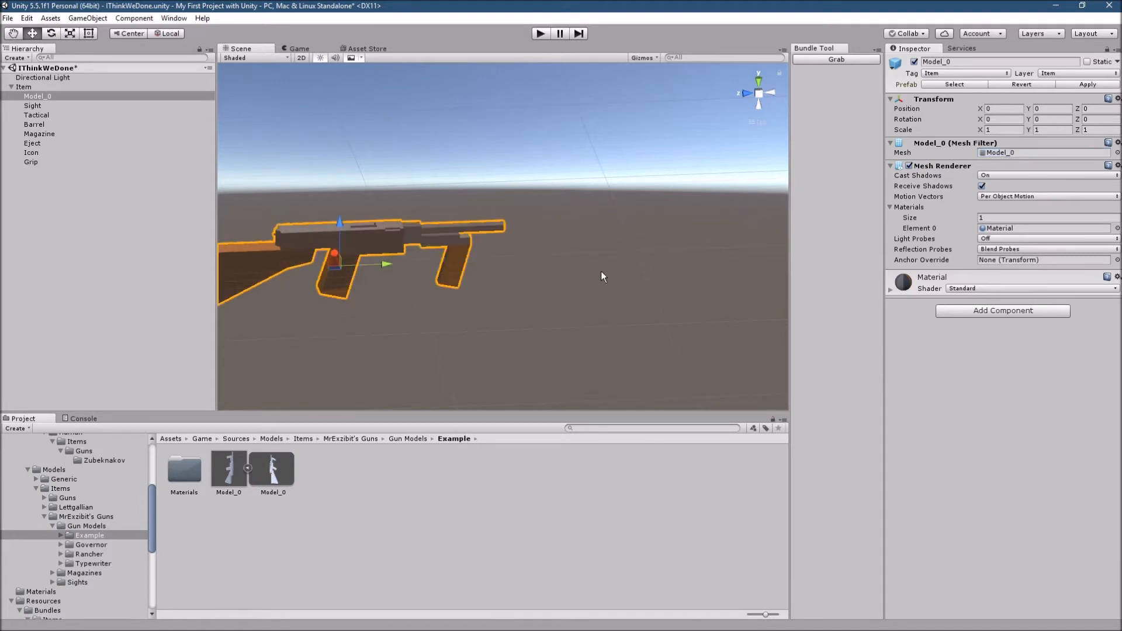
- Examine the new gun model in the scene from several angles with the whole gun in view
{"action": "left_click", "coordinate": [515, 233]}
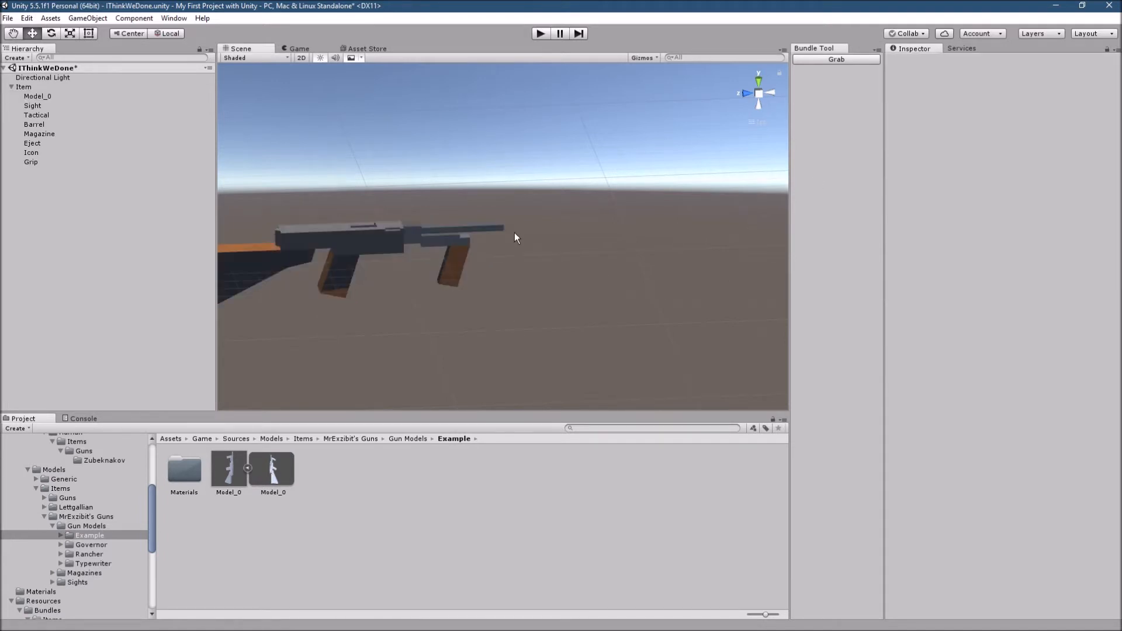
{"action": "left_click_drag", "start_coordinate": [593, 317], "coordinate": [358, 331], "text": "alt"}
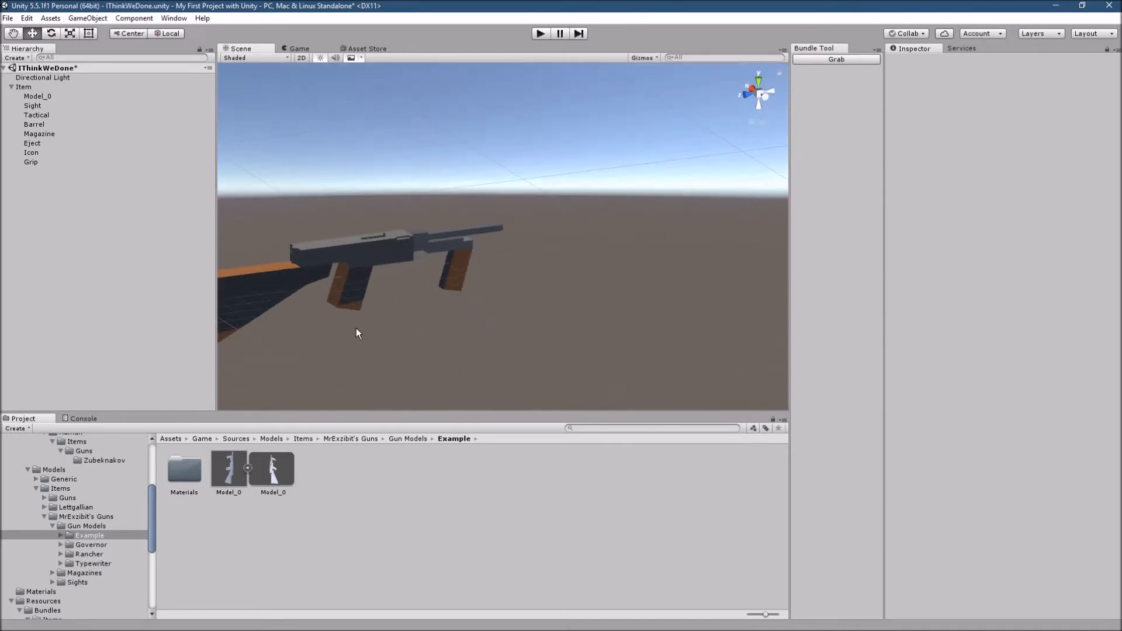
{"action": "left_click", "coordinate": [368, 293]}
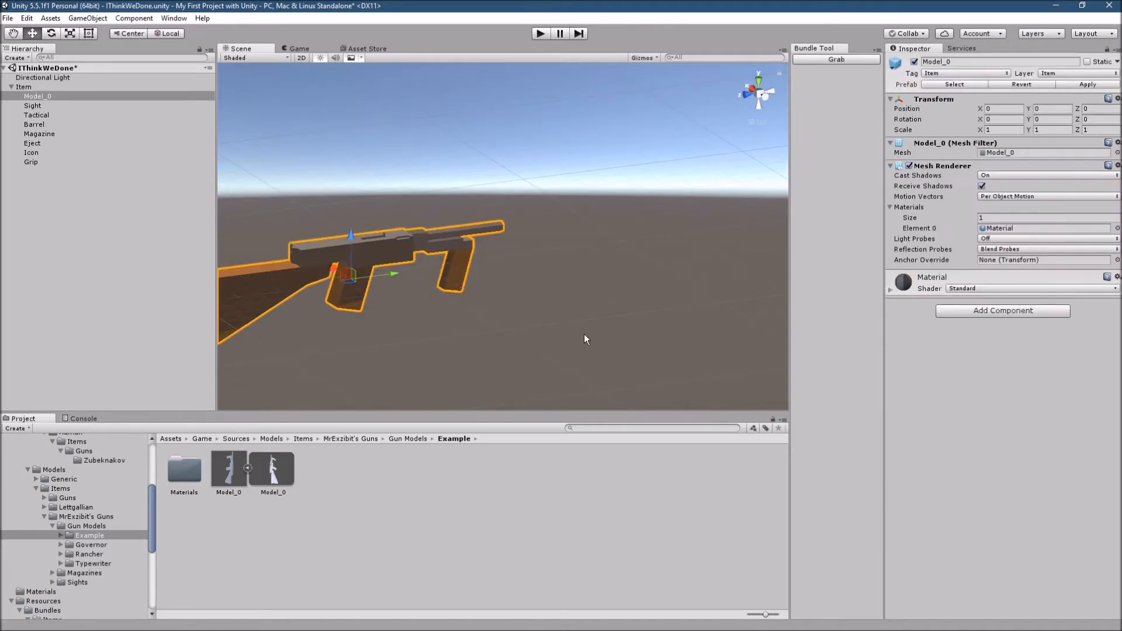
{"action": "left_click_drag", "start_coordinate": [393, 353], "coordinate": [476, 338], "text": "alt"}
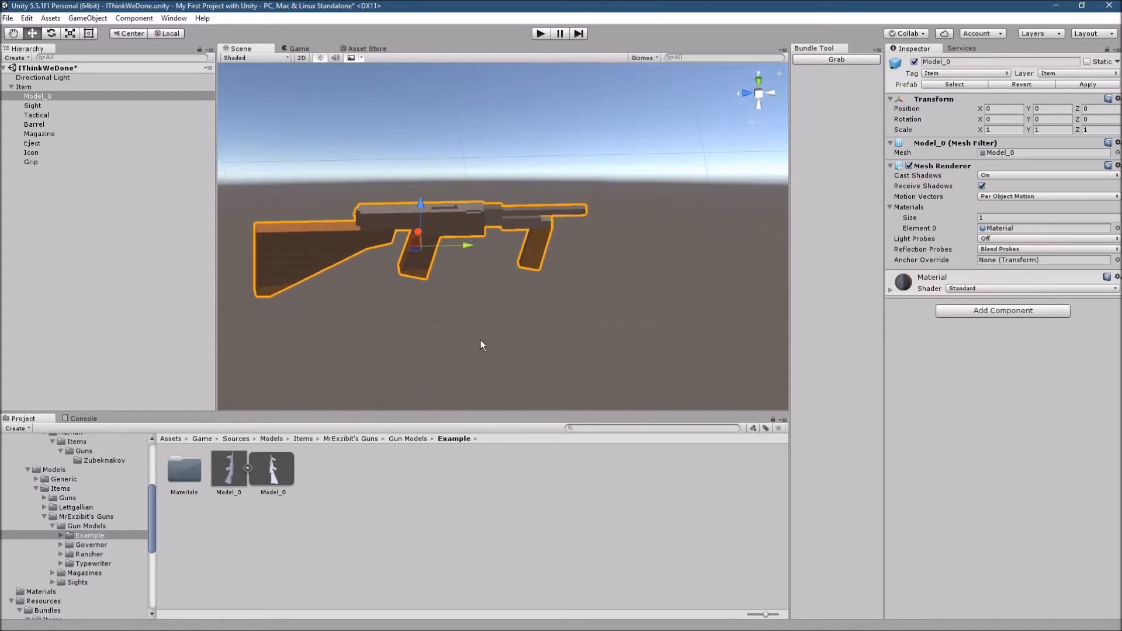
{"action": "left_click", "coordinate": [529, 289]}
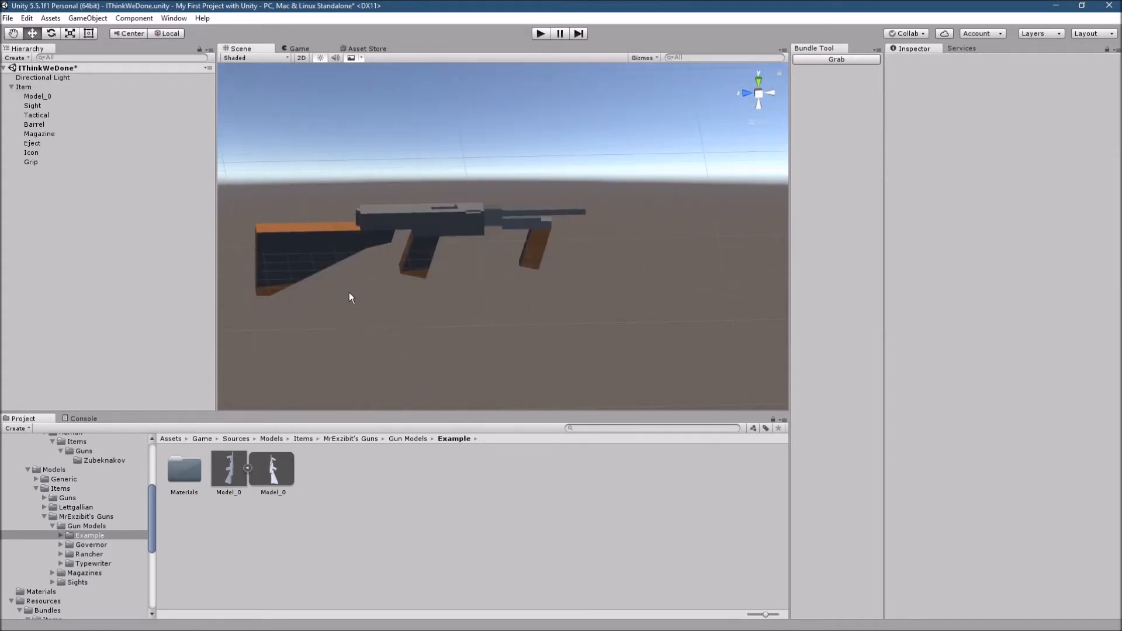
{"action": "left_click_drag", "start_coordinate": [381, 313], "coordinate": [368, 294], "text": "alt"}
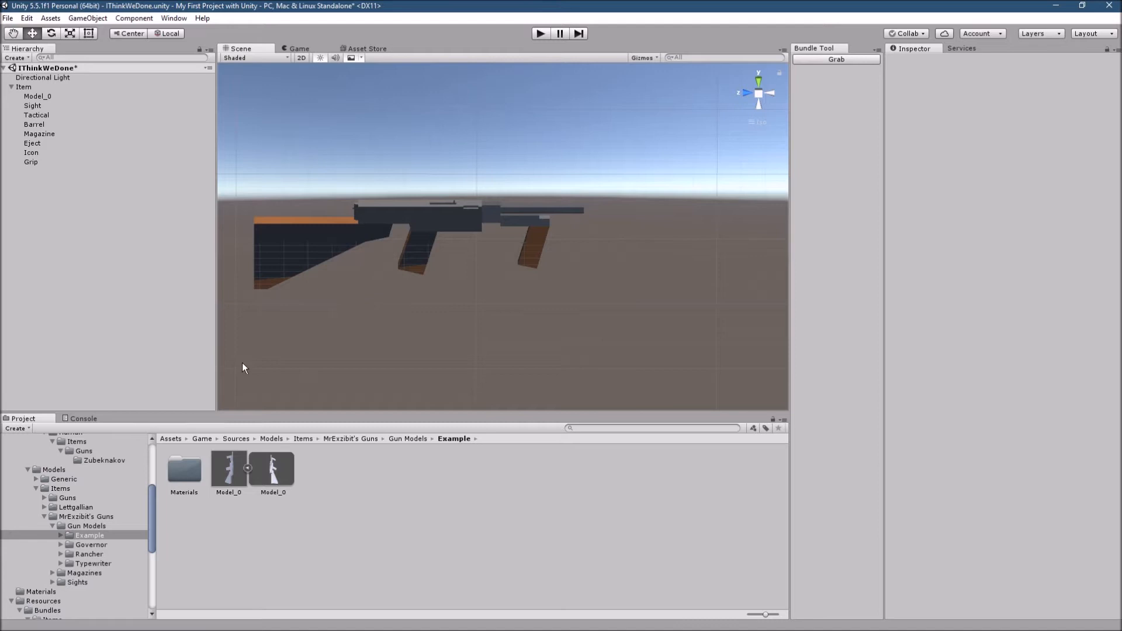
- Import ThompsonTexture2.png from the Blender Typewriter folder into the Gun Models Example folder
{"action": "left_click", "coordinate": [248, 468]}
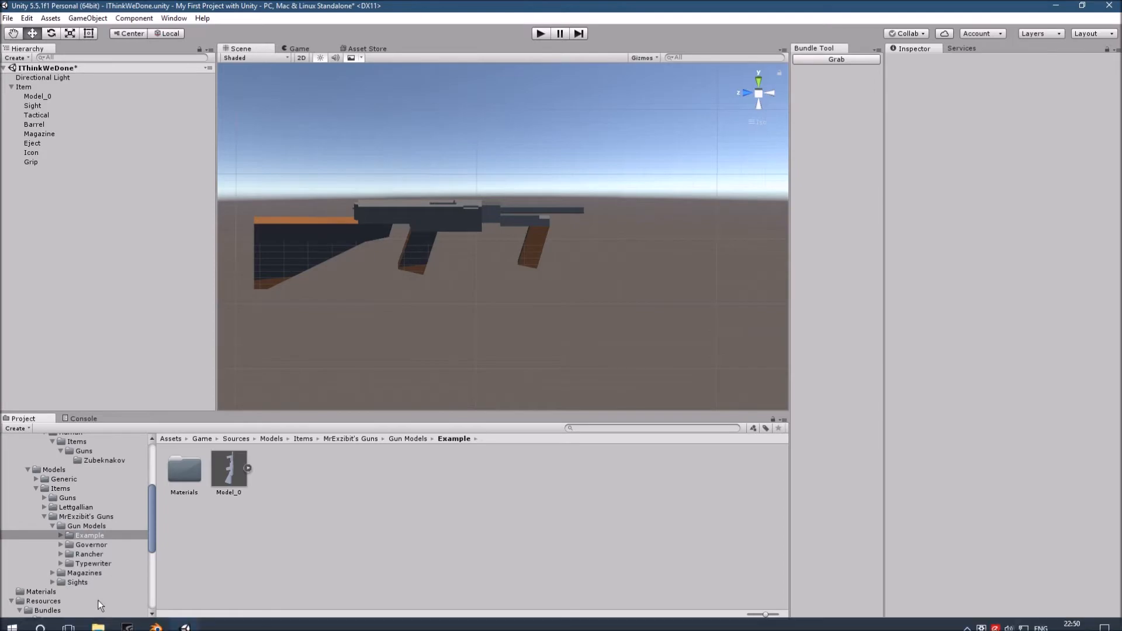
{"action": "mouse_move", "coordinate": [98, 620]}
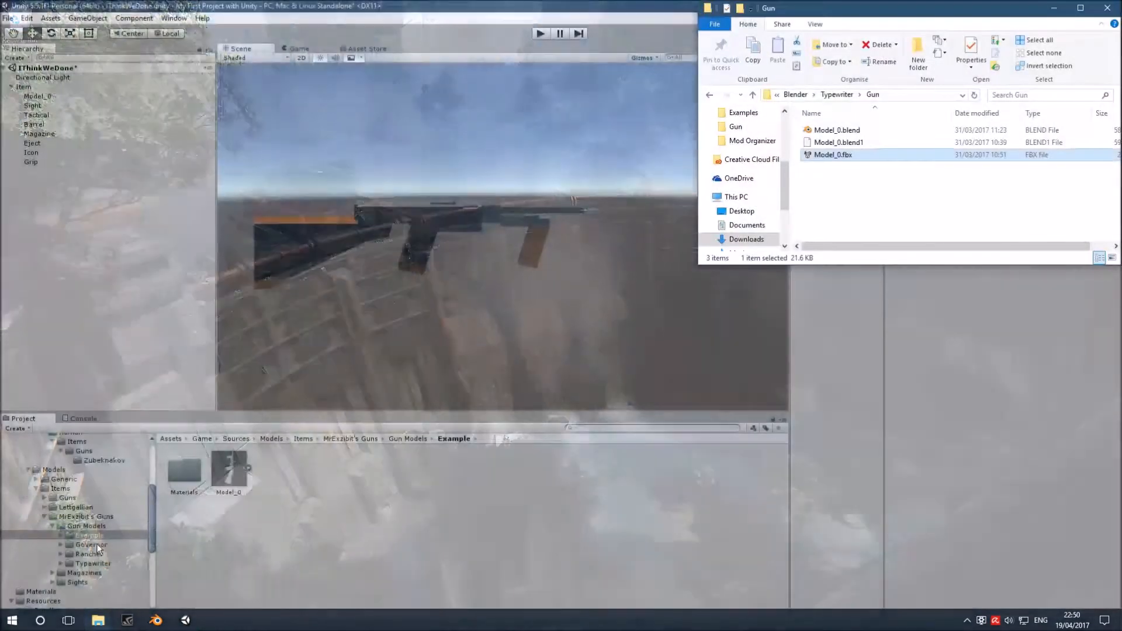
{"action": "left_click", "coordinate": [96, 544]}
{"action": "left_click", "coordinate": [836, 94]}
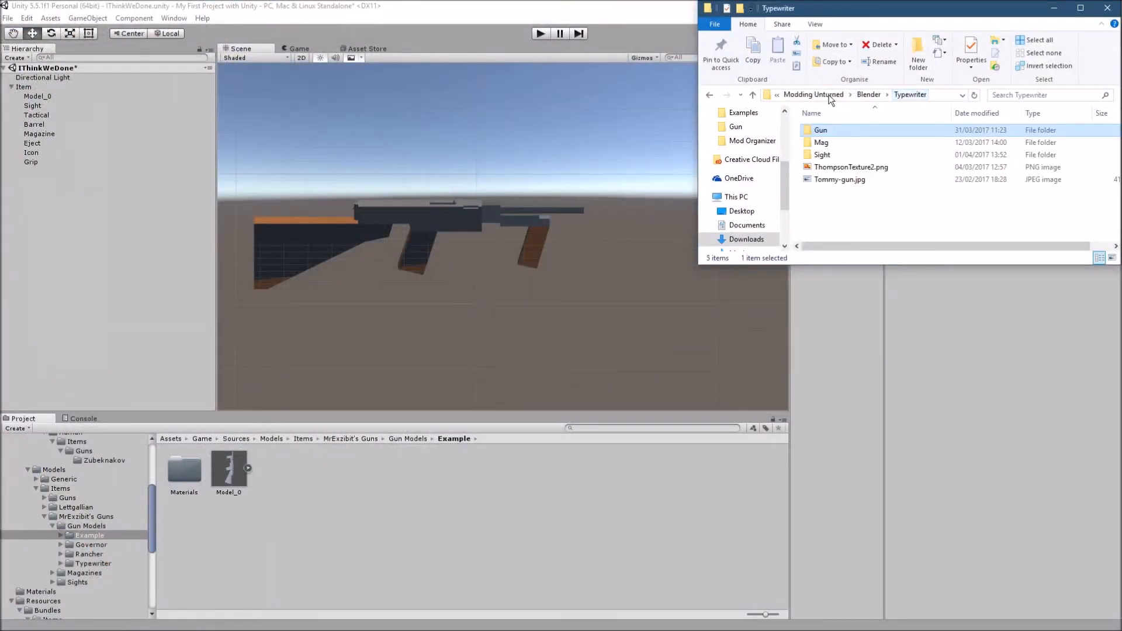
{"action": "left_click_drag", "start_coordinate": [879, 167], "coordinate": [270, 478]}
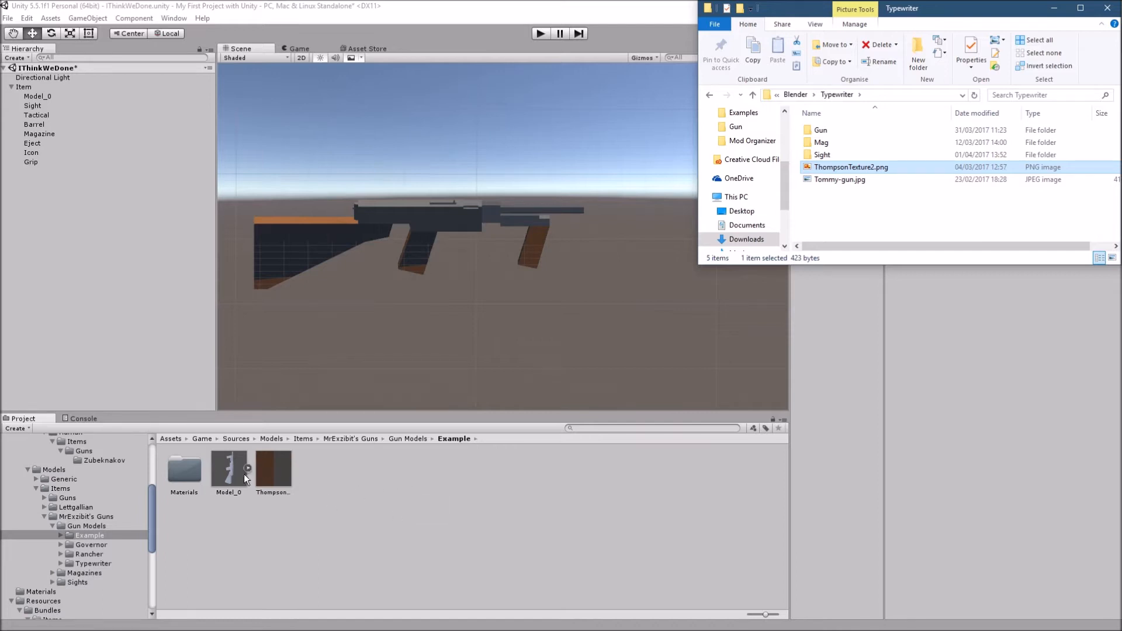
{"action": "left_click", "coordinate": [504, 516]}
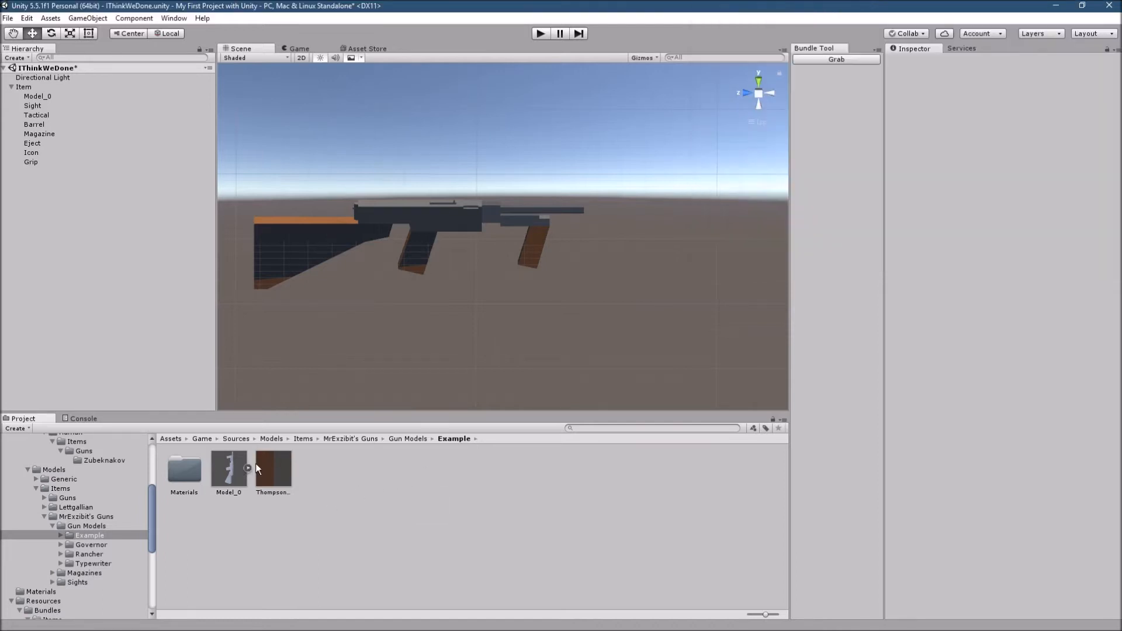
- Apply the ThompsonTexture2 texture to Item's Model_0 child and check its material settings
{"action": "left_click_drag", "start_coordinate": [270, 476], "coordinate": [37, 97]}
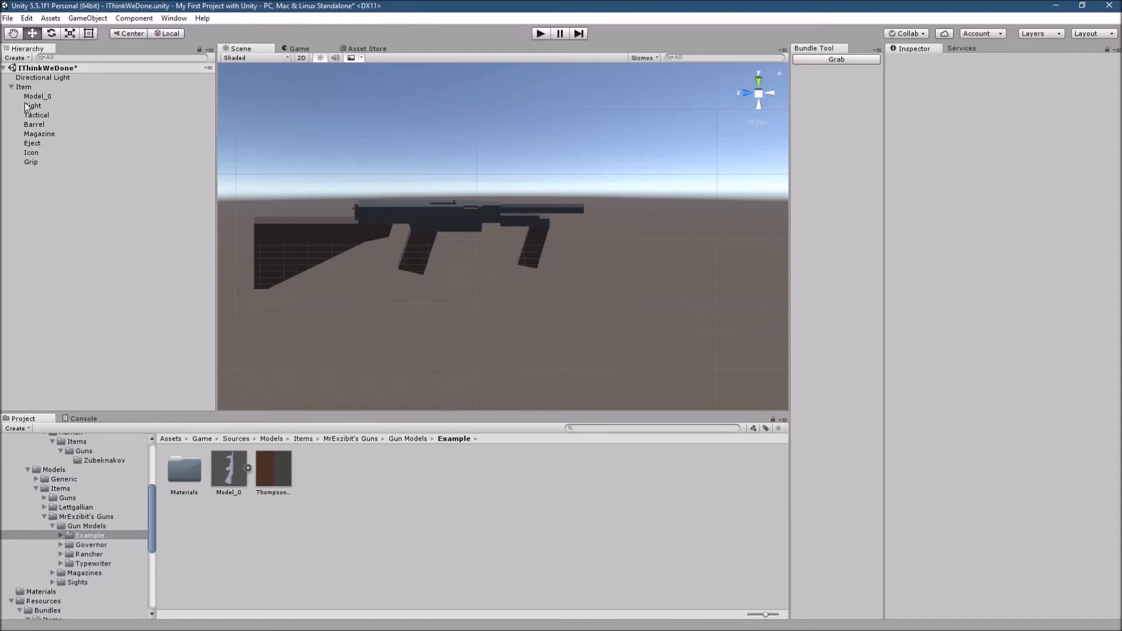
{"action": "left_click", "coordinate": [69, 96]}
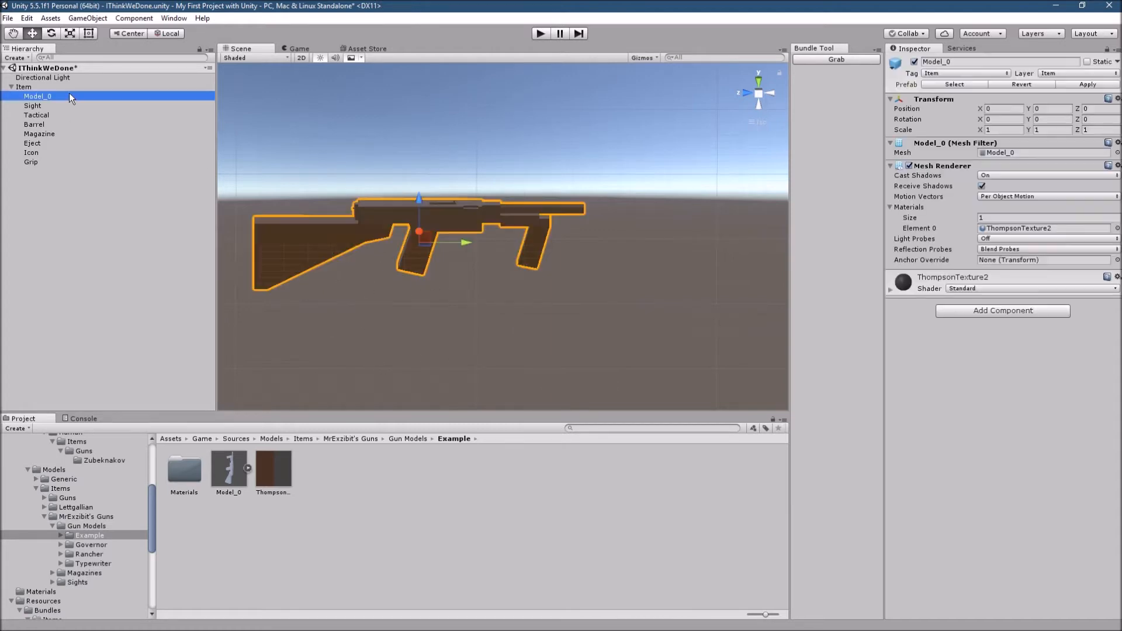
{"action": "left_click", "coordinate": [891, 289]}
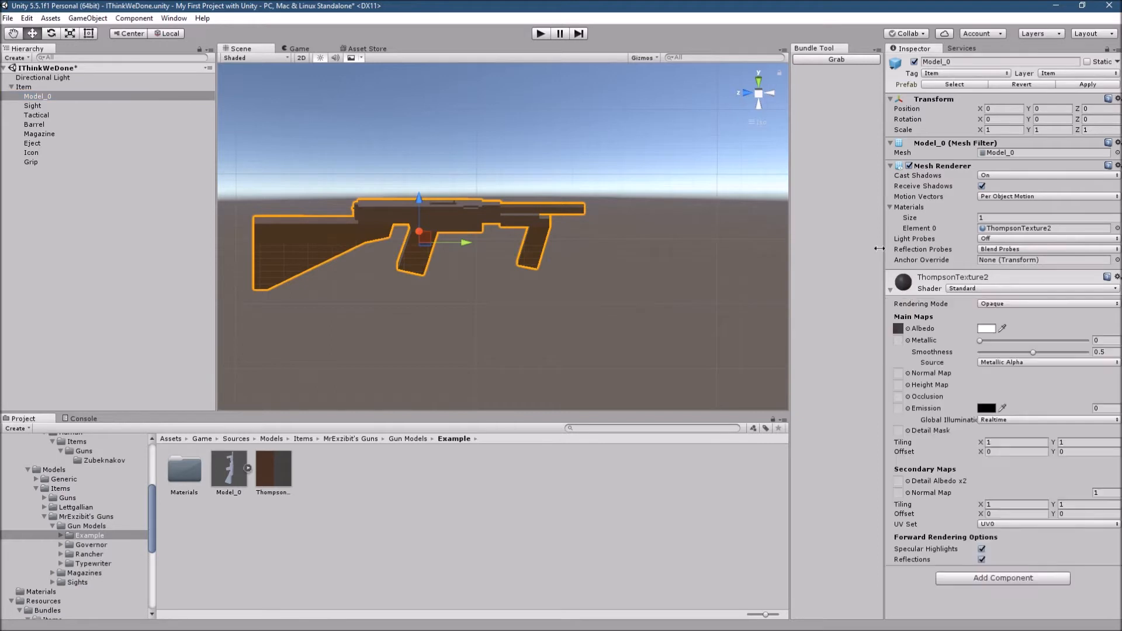
{"action": "left_click", "coordinate": [889, 289]}
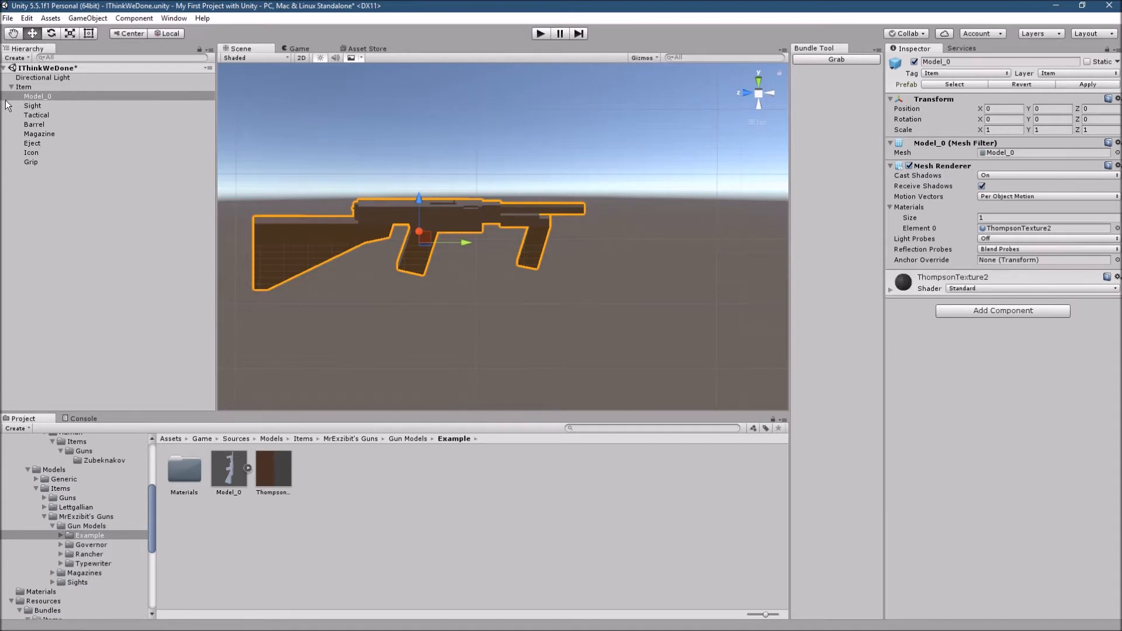
- Move the Sight attachment point onto the rear top of the receiver, at about Y -0.404, Z 0.154
{"action": "left_click", "coordinate": [35, 105]}
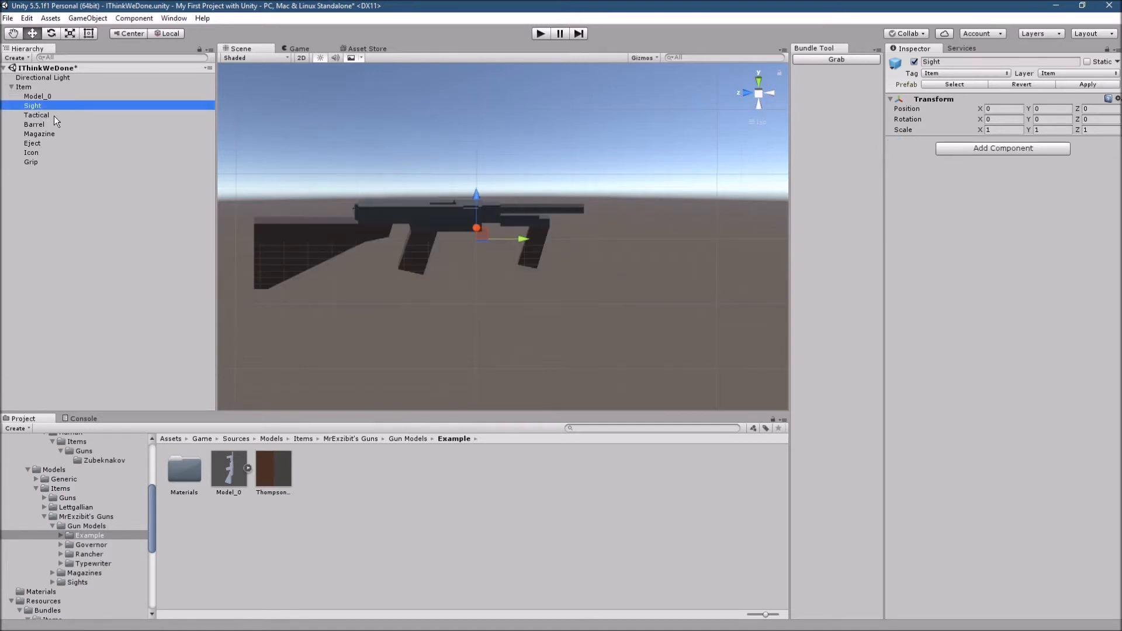
{"action": "left_click", "coordinate": [53, 115]}
{"action": "left_click", "coordinate": [70, 18]}
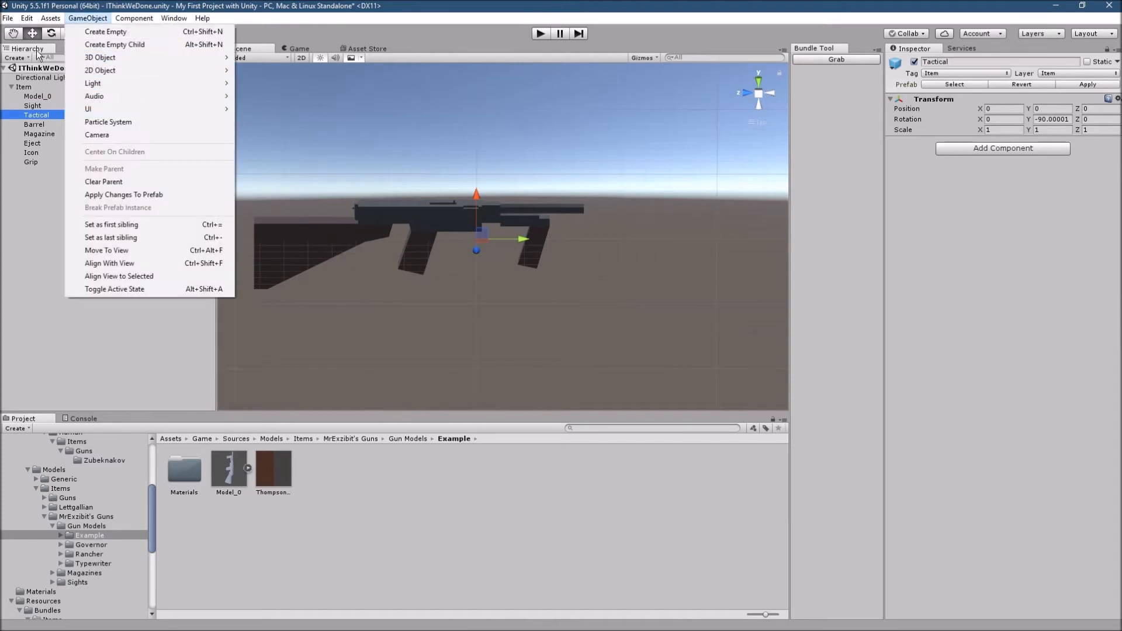
{"action": "left_click", "coordinate": [35, 97]}
{"action": "left_click", "coordinate": [34, 106]}
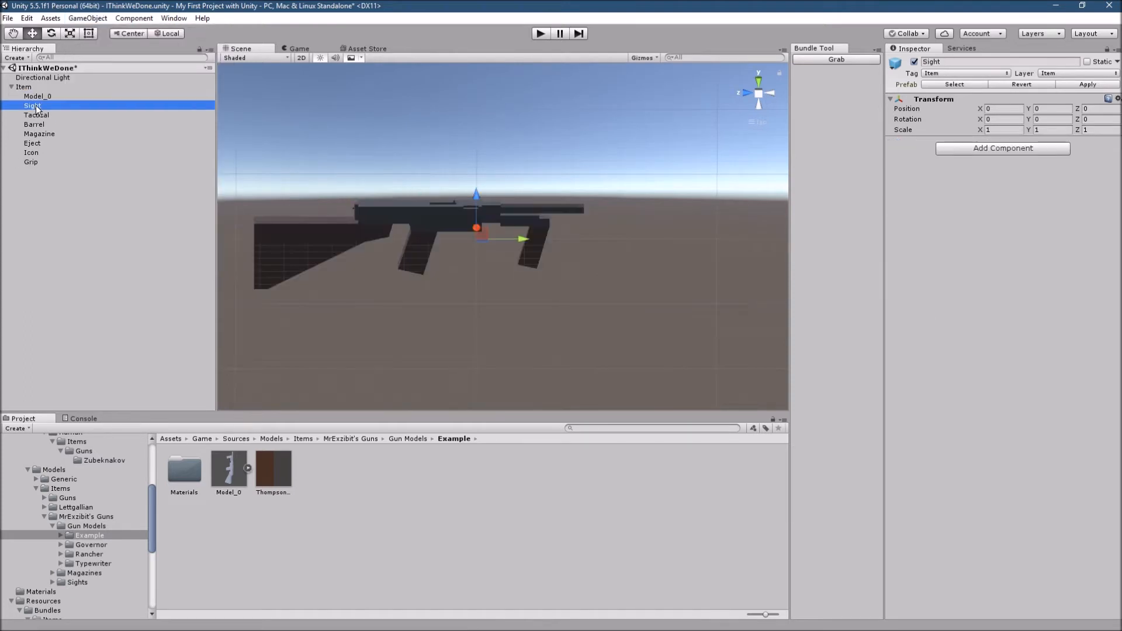
{"action": "left_click", "coordinate": [764, 93]}
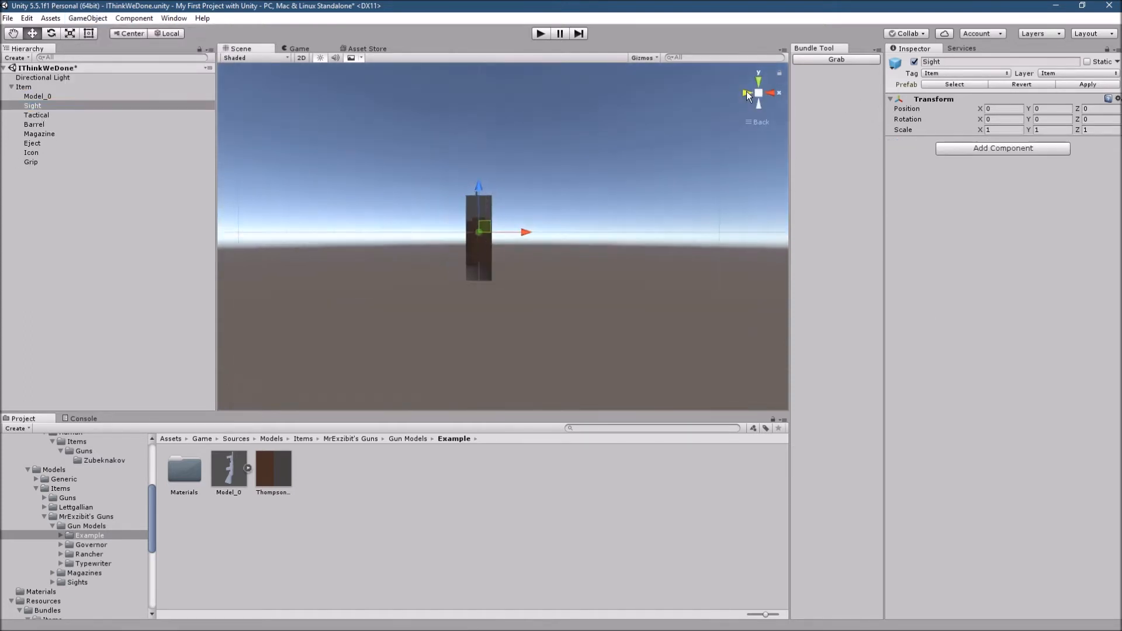
{"action": "left_click", "coordinate": [746, 91]}
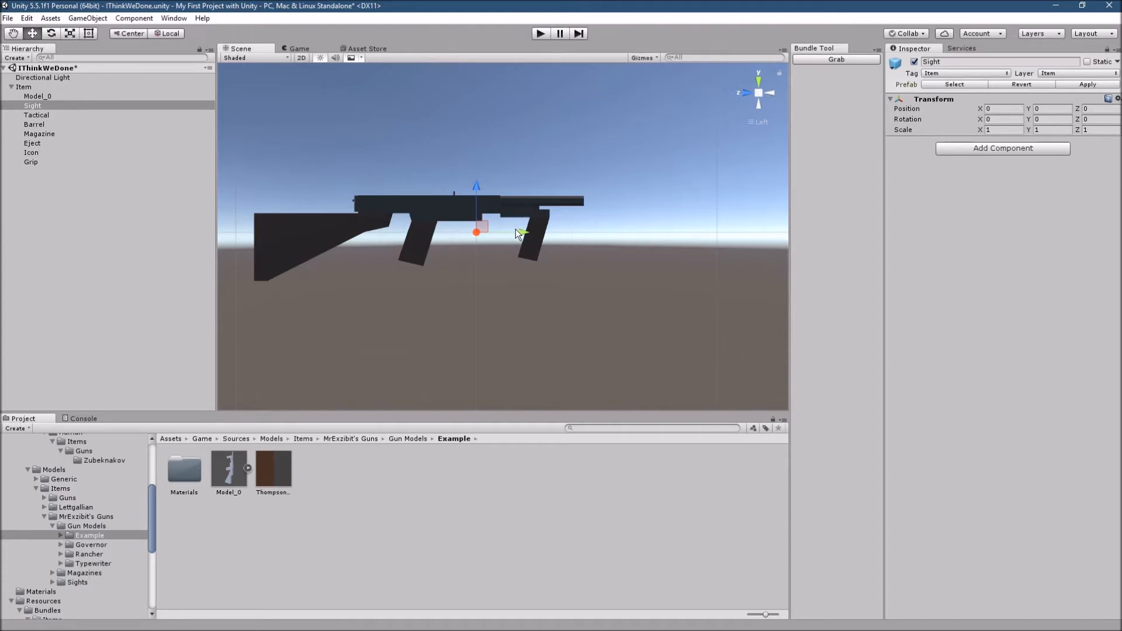
{"action": "left_click_drag", "start_coordinate": [515, 230], "coordinate": [418, 255]}
{"action": "left_click_drag", "start_coordinate": [388, 201], "coordinate": [382, 161]}
{"action": "left_click_drag", "start_coordinate": [423, 194], "coordinate": [421, 195]}
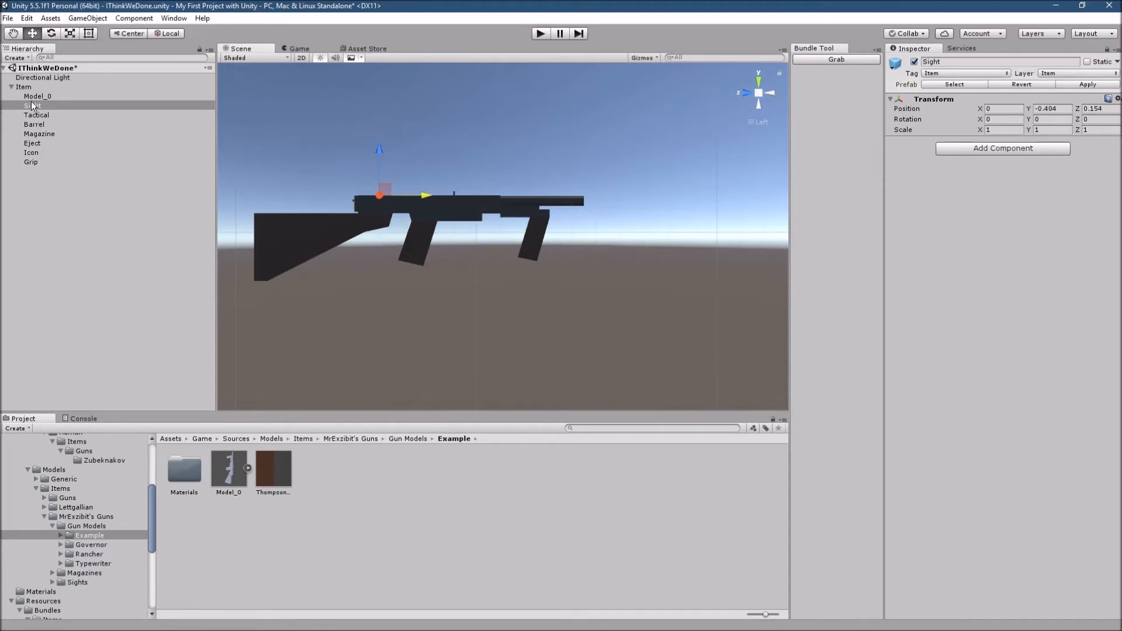
- Move the Tactical attachment point to the gun's side at about X 0.056, Y -0.024, Z 0.095 and set its Y rotation to 0
{"action": "left_click", "coordinate": [41, 114]}
{"action": "left_click_drag", "start_coordinate": [478, 218], "coordinate": [486, 185]}
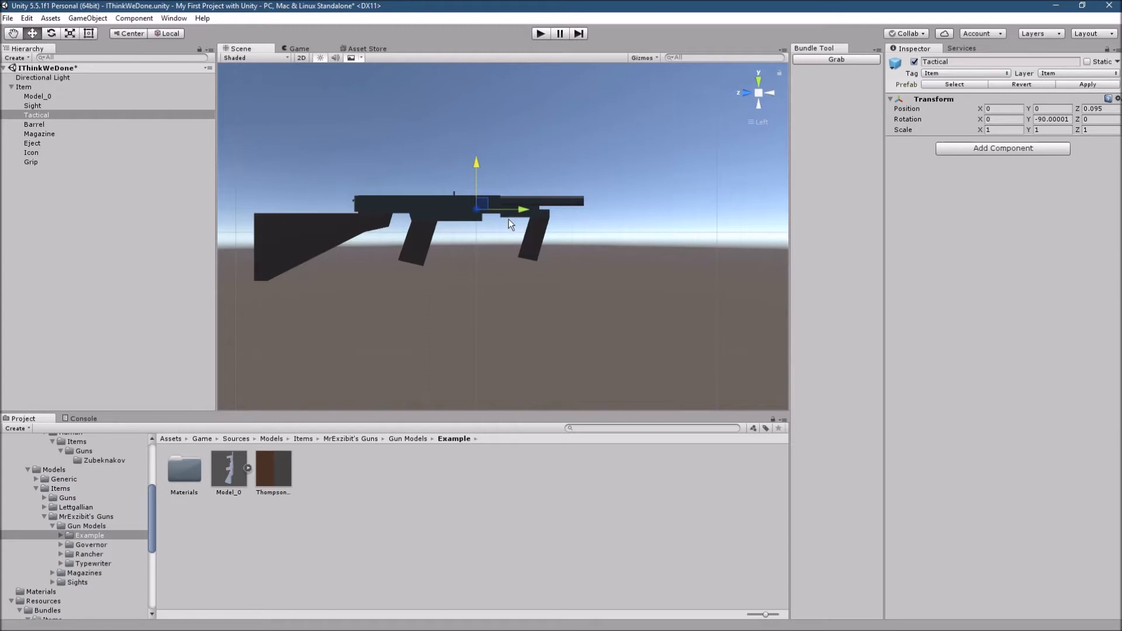
{"action": "left_click_drag", "start_coordinate": [515, 208], "coordinate": [509, 211]}
{"action": "left_click", "coordinate": [748, 92]}
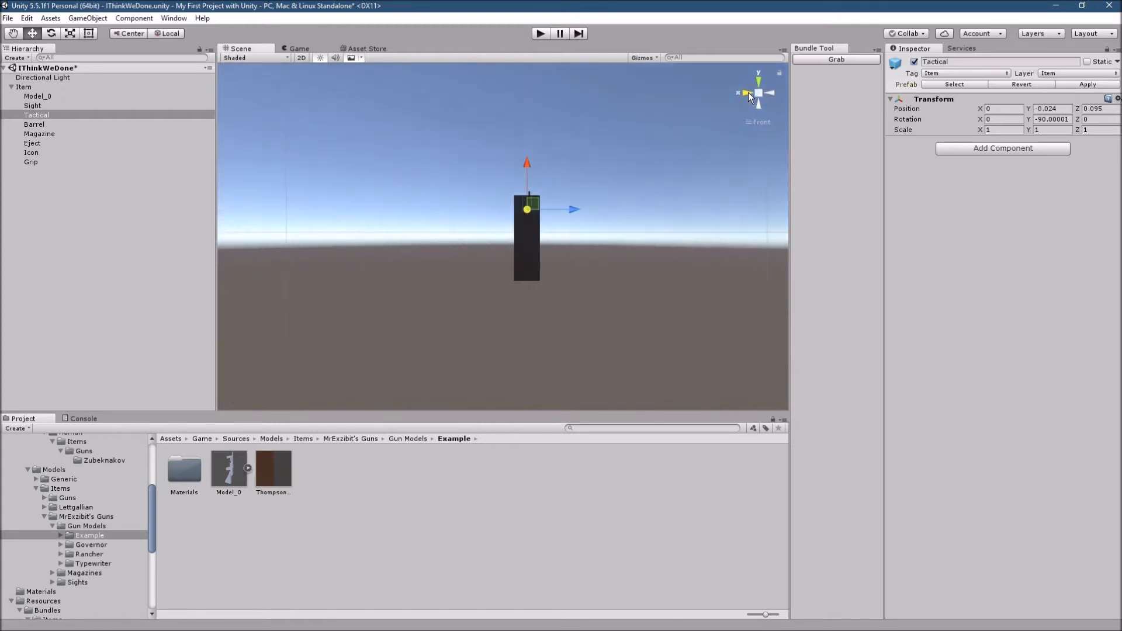
{"action": "left_click_drag", "start_coordinate": [576, 211], "coordinate": [549, 214]}
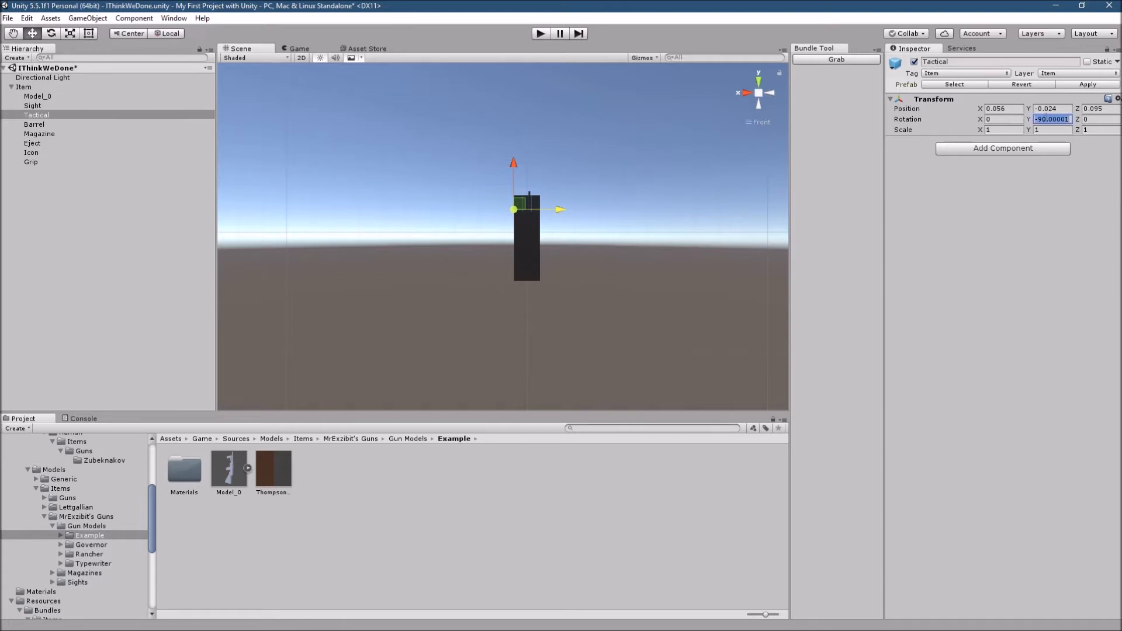
{"action": "type", "text": "0"}
- Move the Barrel point onto the muzzle tip at about Y 0.45, Z 0.132 and shift the Magazine point to Y -0.01
{"action": "left_click", "coordinate": [44, 125]}
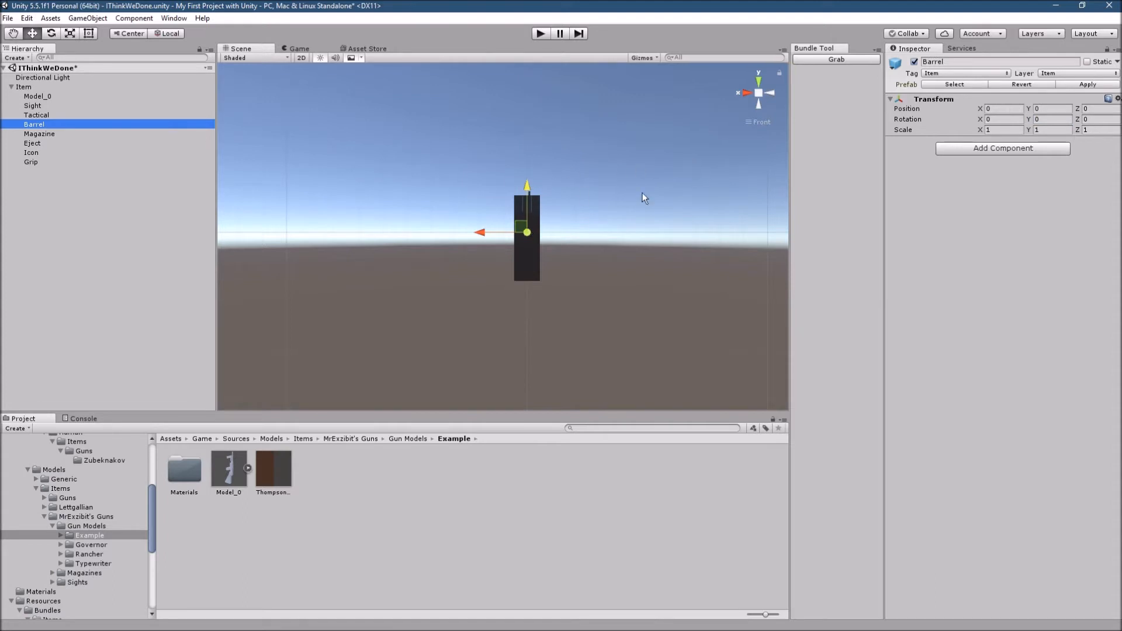
{"action": "left_click", "coordinate": [770, 91]}
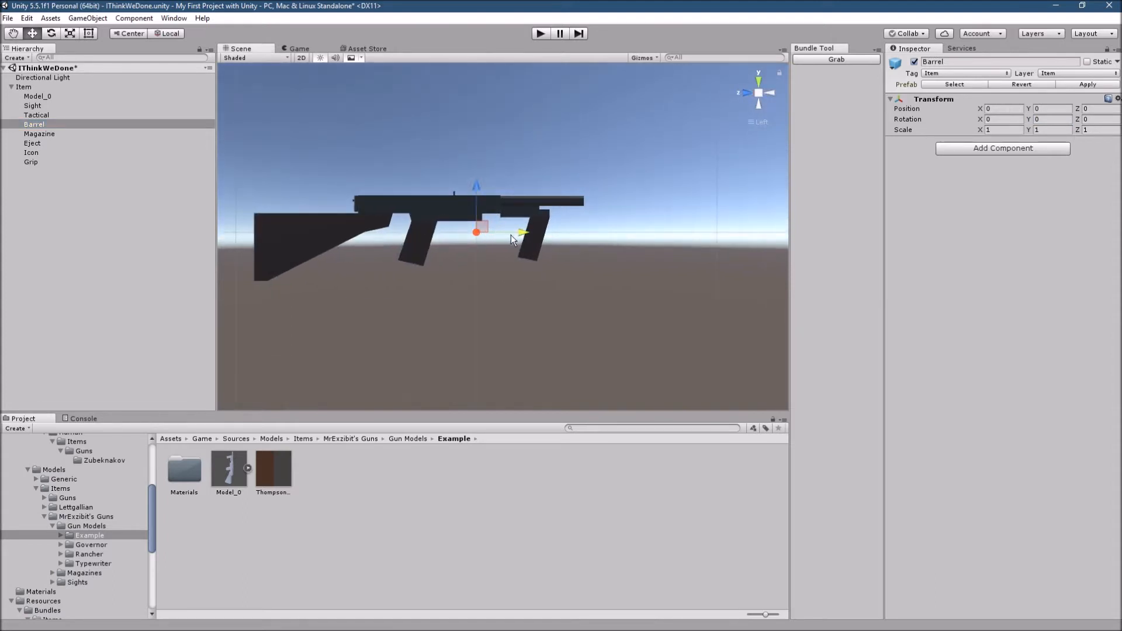
{"action": "left_click", "coordinate": [592, 204]}
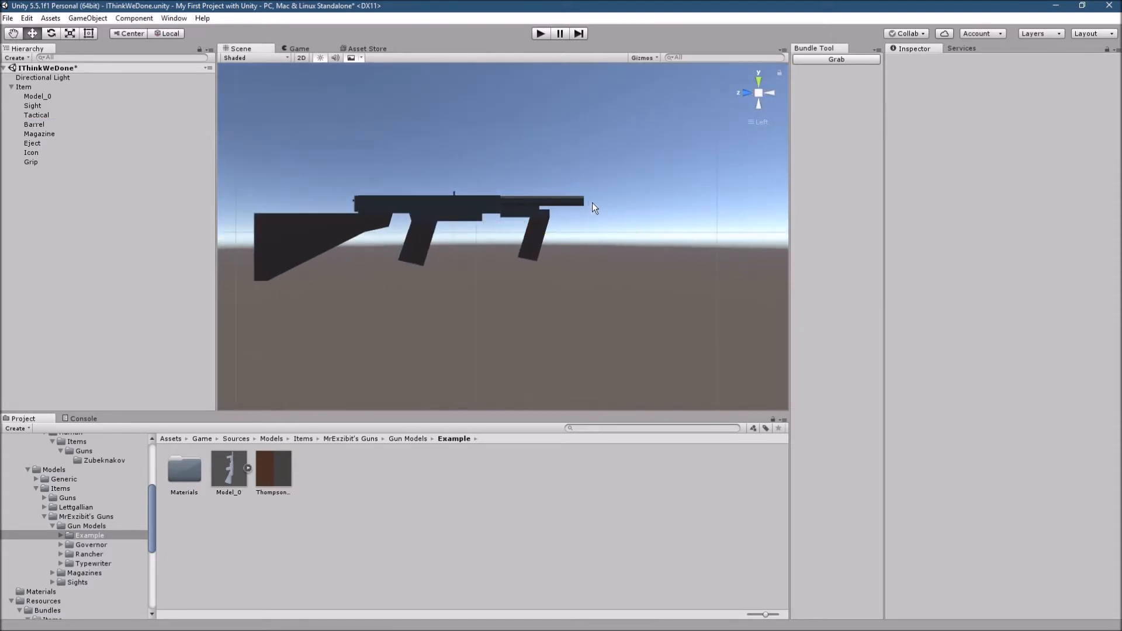
{"action": "left_click", "coordinate": [40, 125]}
{"action": "left_click_drag", "start_coordinate": [586, 180], "coordinate": [589, 151]}
{"action": "left_click_drag", "start_coordinate": [634, 201], "coordinate": [630, 202]}
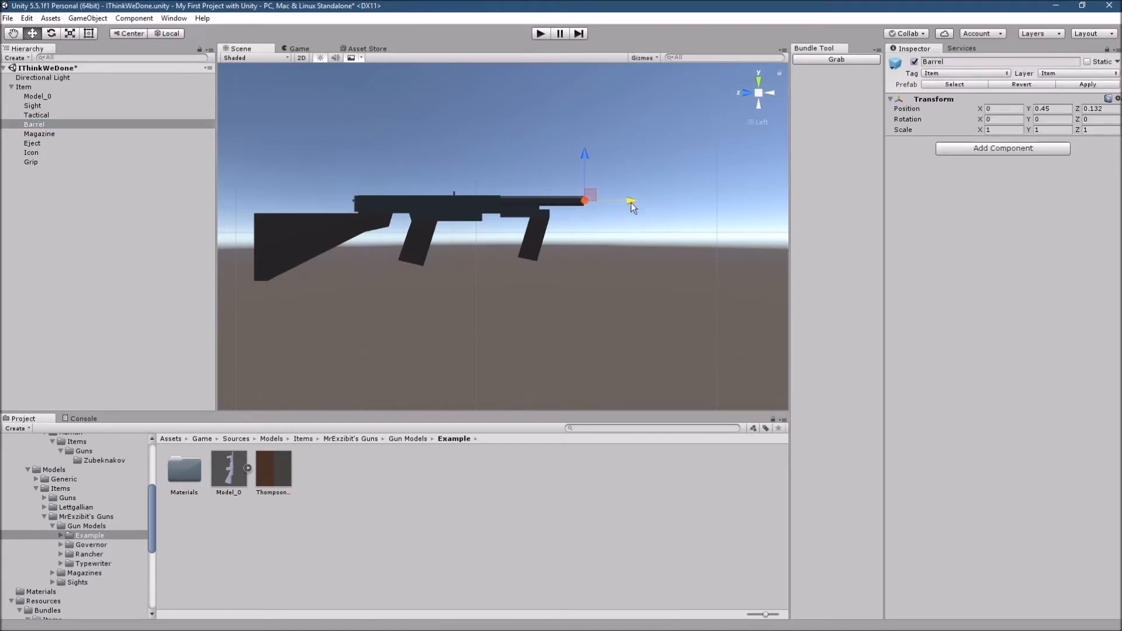
{"action": "left_click", "coordinate": [65, 134]}
{"action": "left_click_drag", "start_coordinate": [517, 236], "coordinate": [518, 235]}
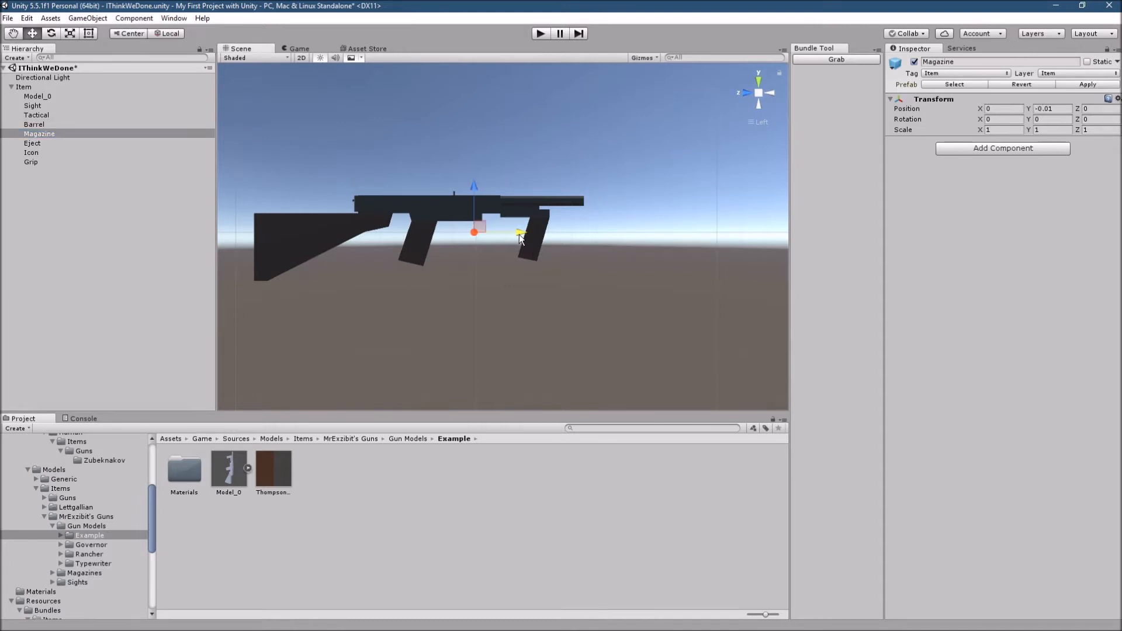
- Move the Eject point to the receiver's ejection side at about X -0.042, Y -0.004, Z 0.147
{"action": "left_click", "coordinate": [48, 143]}
{"action": "left_click", "coordinate": [430, 233]}
{"action": "left_click_drag", "start_coordinate": [430, 234], "coordinate": [386, 232]}
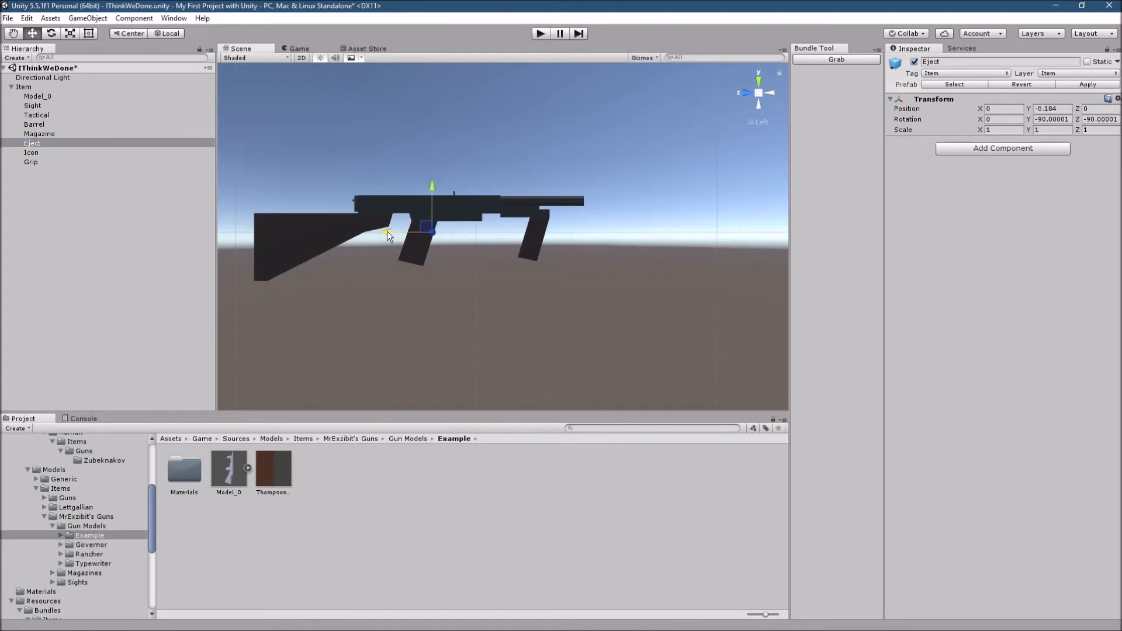
{"action": "left_click_drag", "start_coordinate": [430, 187], "coordinate": [440, 152]}
{"action": "left_click", "coordinate": [749, 92]}
{"action": "left_click_drag", "start_coordinate": [570, 191], "coordinate": [451, 281]}
{"action": "left_click_drag", "start_coordinate": [408, 245], "coordinate": [690, 194]}
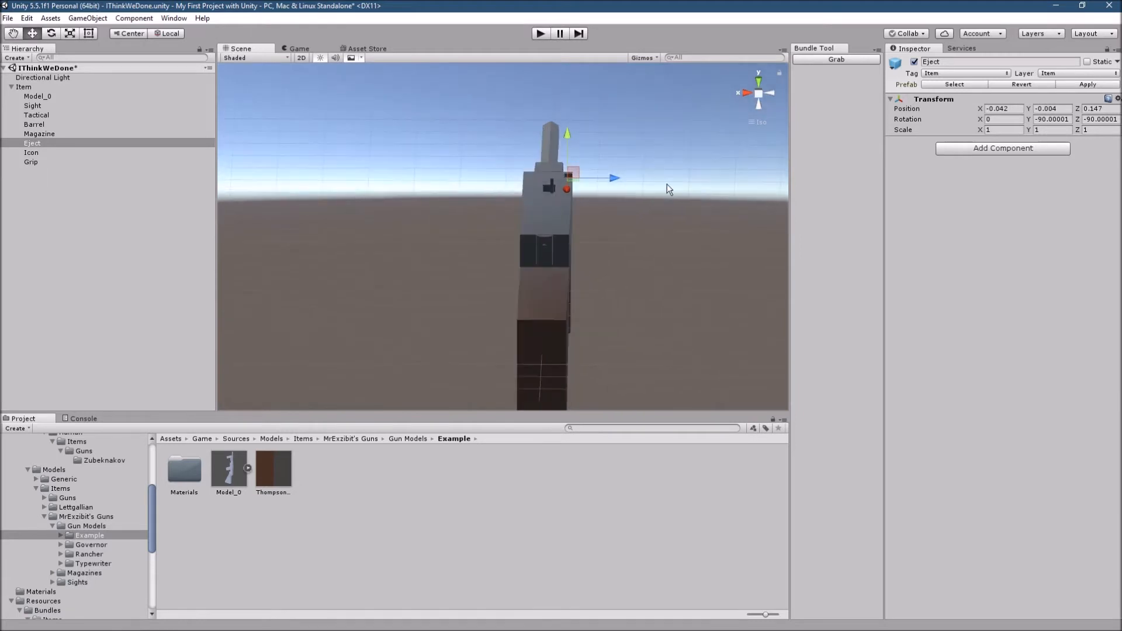
- Nudge the Eject point further outward and up, to about X -0.055, Z 0.156, and check it from several angles
{"action": "left_click", "coordinate": [575, 144]}
{"action": "left_click", "coordinate": [35, 143]}
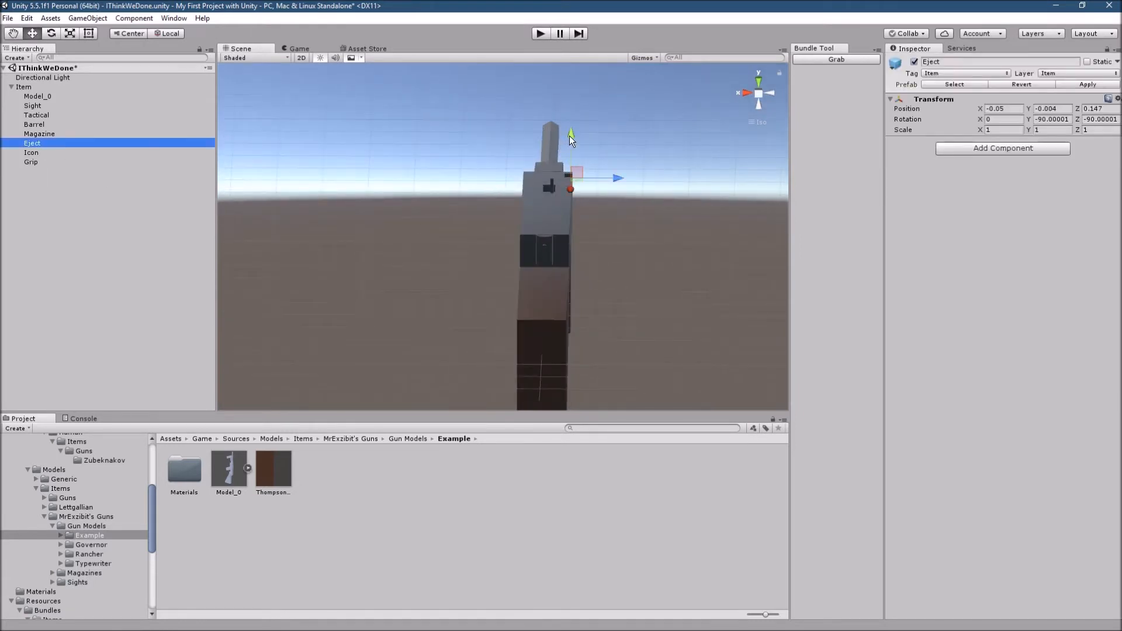
{"action": "left_click_drag", "start_coordinate": [574, 130], "coordinate": [574, 128]}
{"action": "left_click_drag", "start_coordinate": [619, 176], "coordinate": [621, 174]}
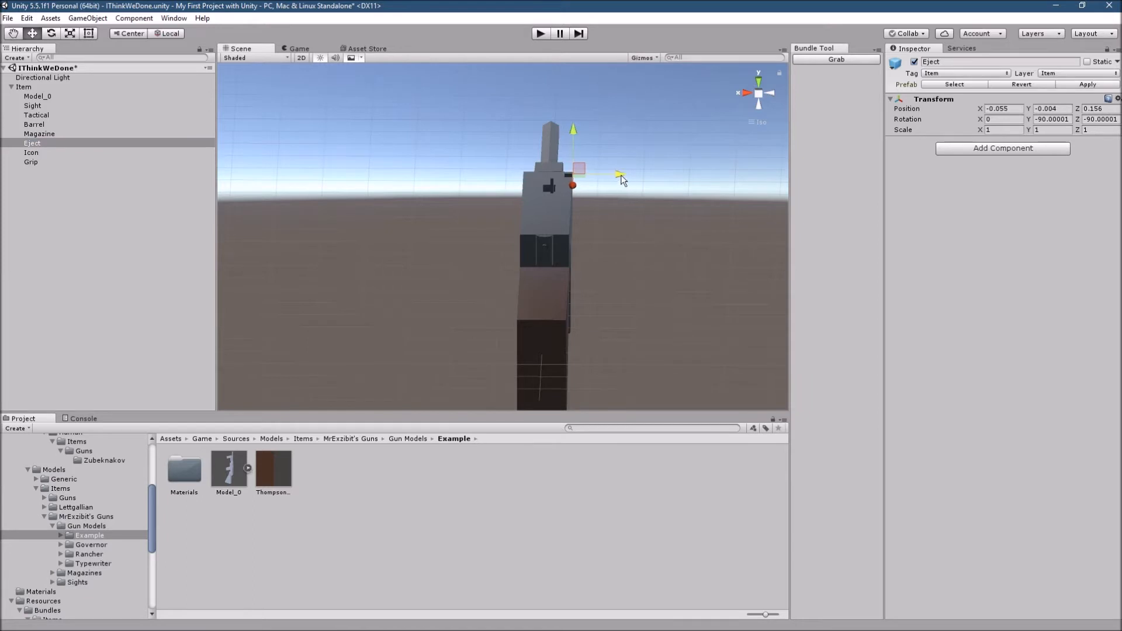
{"action": "right_click_drag", "start_coordinate": [563, 236], "coordinate": [484, 259]}
{"action": "right_click_drag", "start_coordinate": [566, 257], "coordinate": [649, 262]}
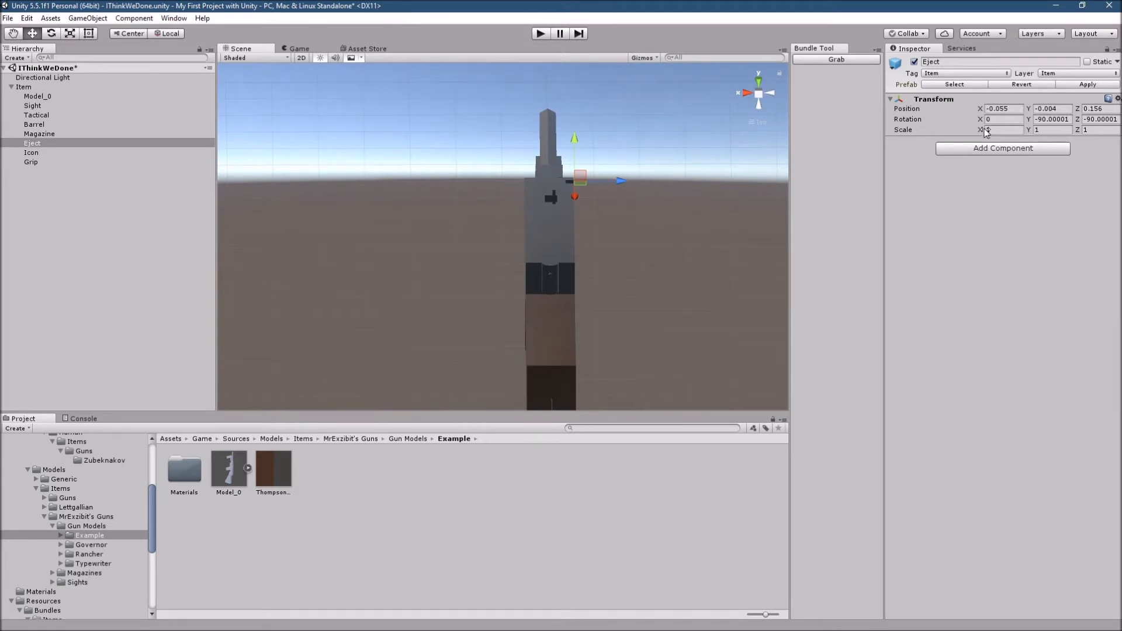
{"action": "right_click_drag", "start_coordinate": [684, 220], "coordinate": [527, 314]}
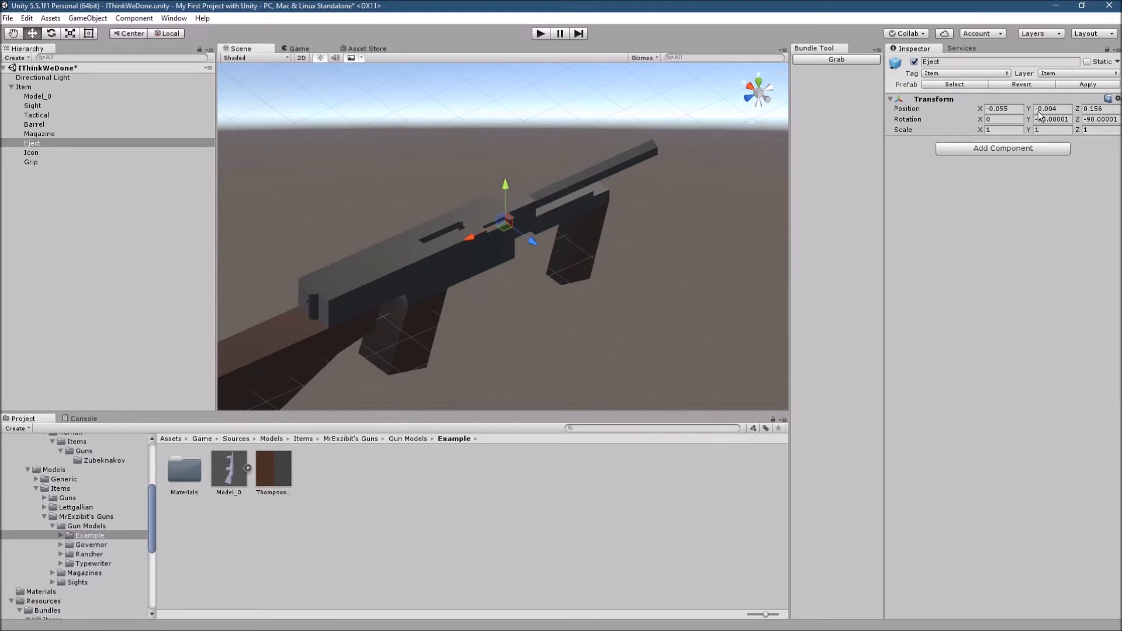
{"action": "right_click_drag", "start_coordinate": [336, 285], "coordinate": [602, 293]}
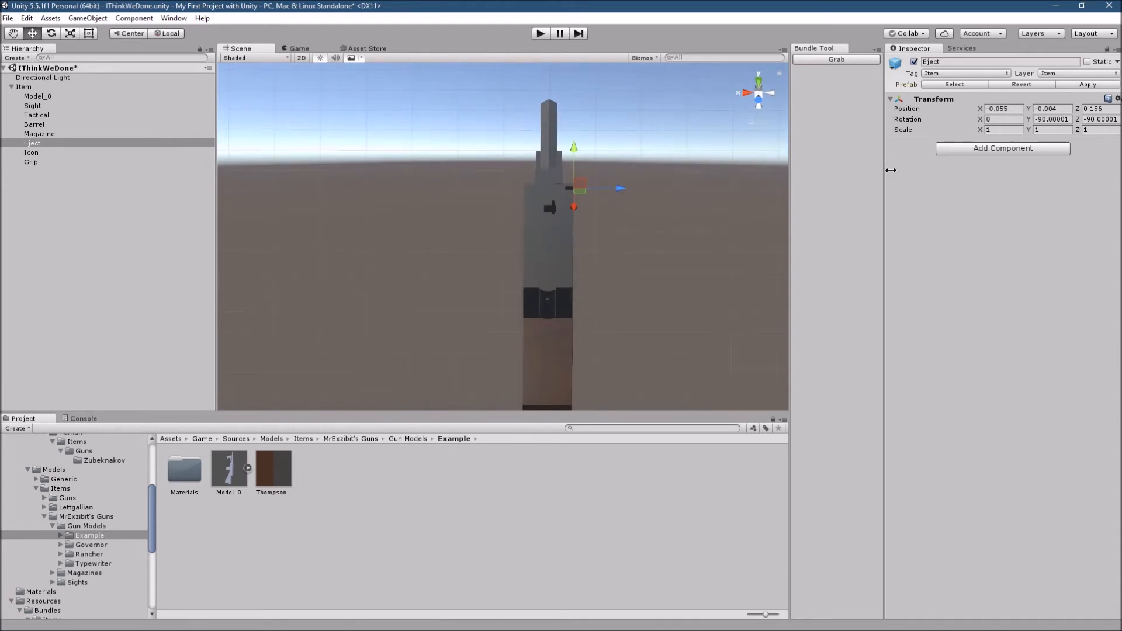
- Move the Grip point onto the gun's foregrip at about Y 0.236, Z -0.028
{"action": "left_click", "coordinate": [26, 154]}
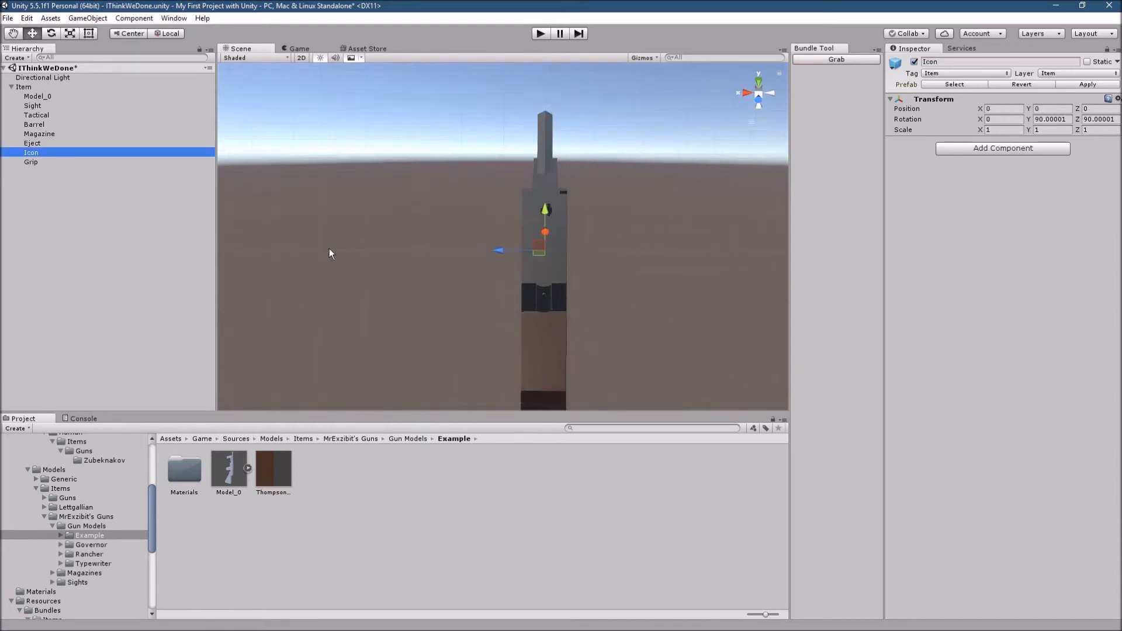
{"action": "left_click", "coordinate": [28, 163]}
{"action": "left_click", "coordinate": [771, 94]}
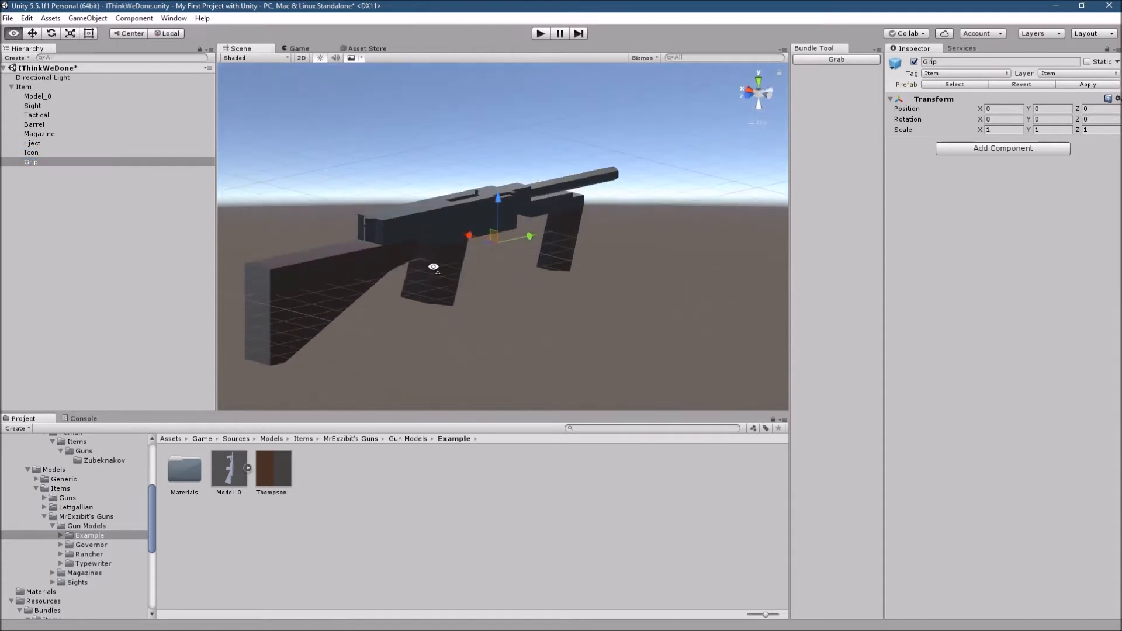
{"action": "left_click", "coordinate": [772, 98]}
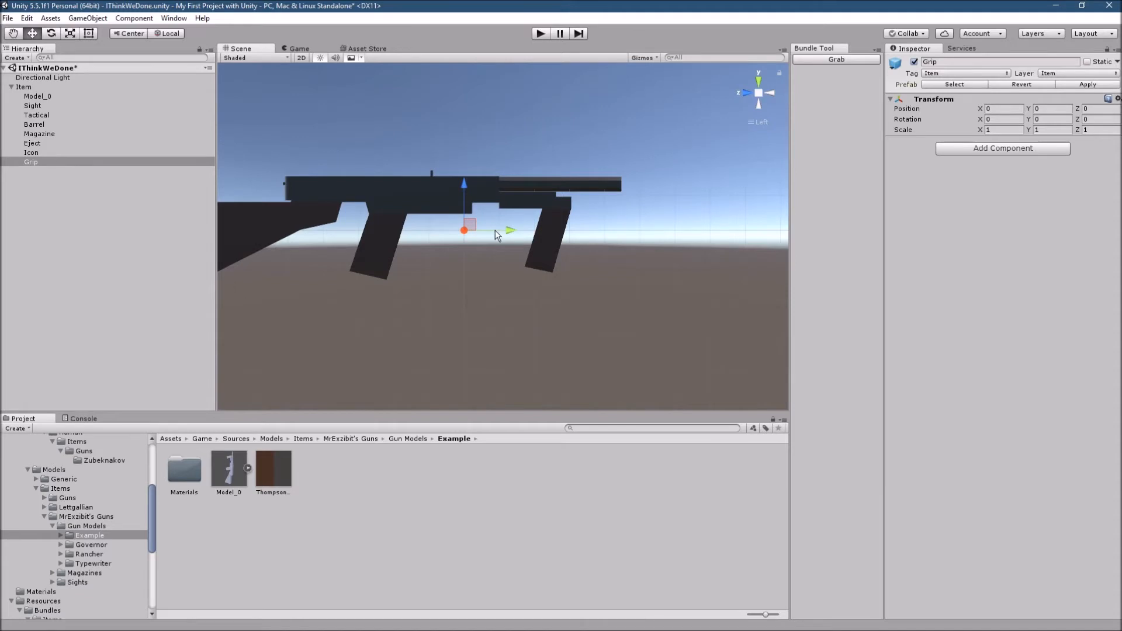
{"action": "left_click_drag", "start_coordinate": [507, 230], "coordinate": [592, 235]}
{"action": "left_click_drag", "start_coordinate": [547, 183], "coordinate": [548, 198]}
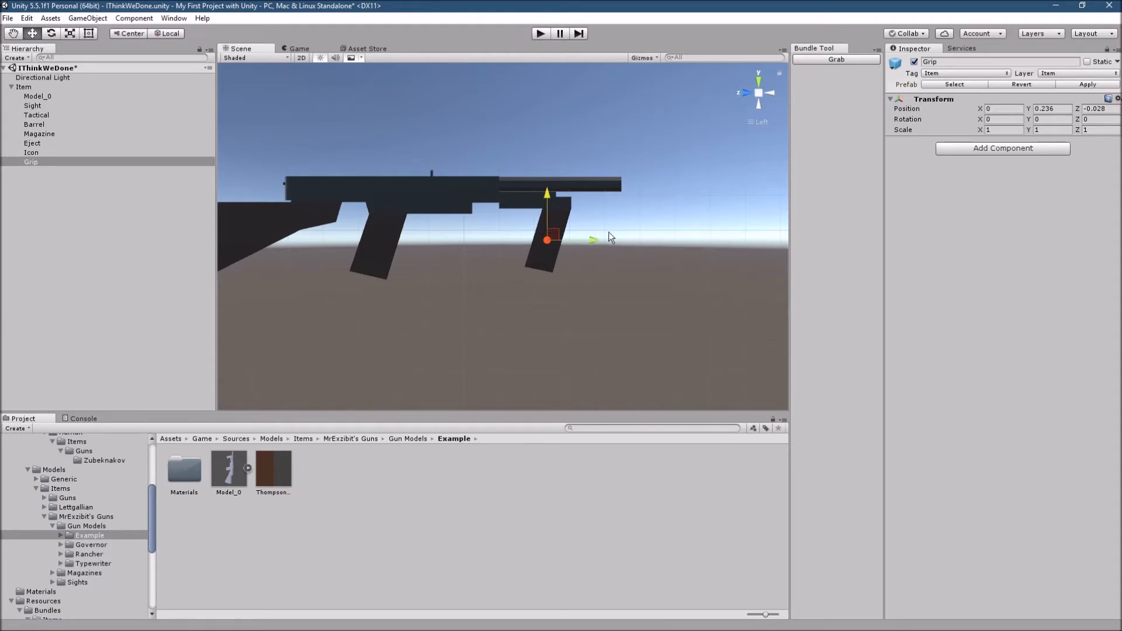
- Move the Icon point beside the gun to about X -0.114 and add a Camera component to it
{"action": "left_click", "coordinate": [37, 153]}
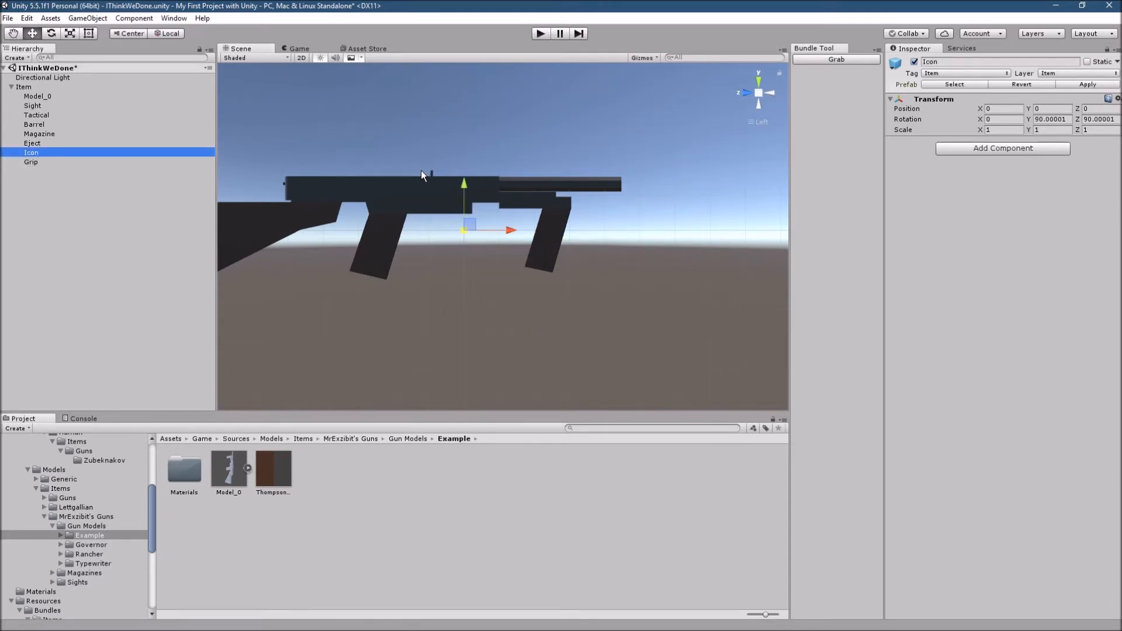
{"action": "left_click_drag", "start_coordinate": [406, 206], "coordinate": [411, 271], "text": "alt"}
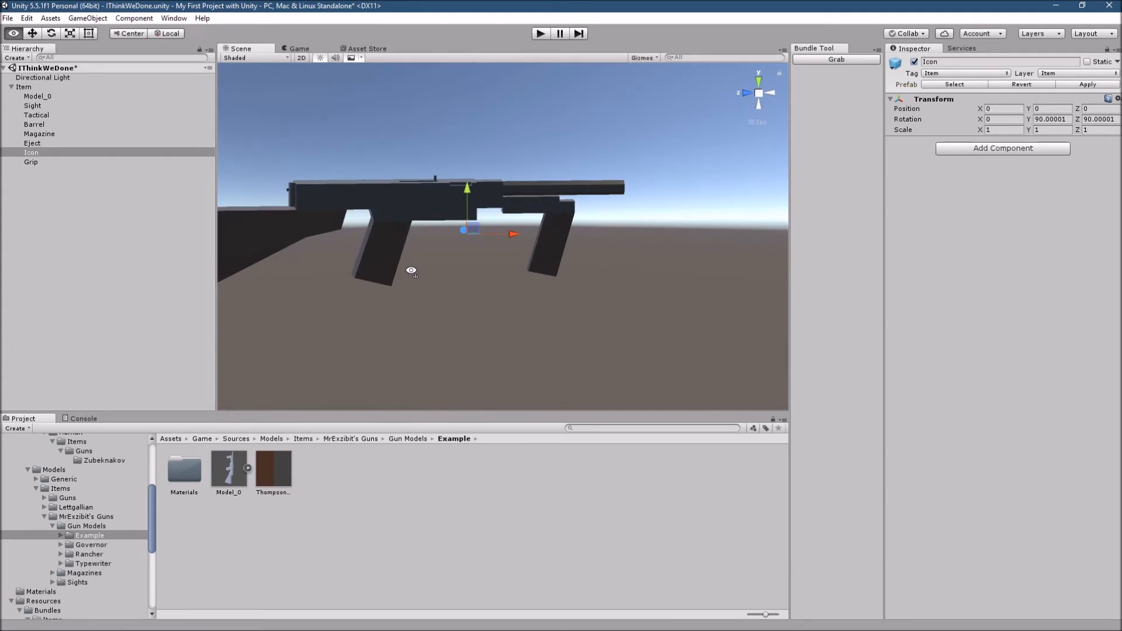
{"action": "left_click_drag", "start_coordinate": [415, 265], "coordinate": [687, 298], "text": "alt"}
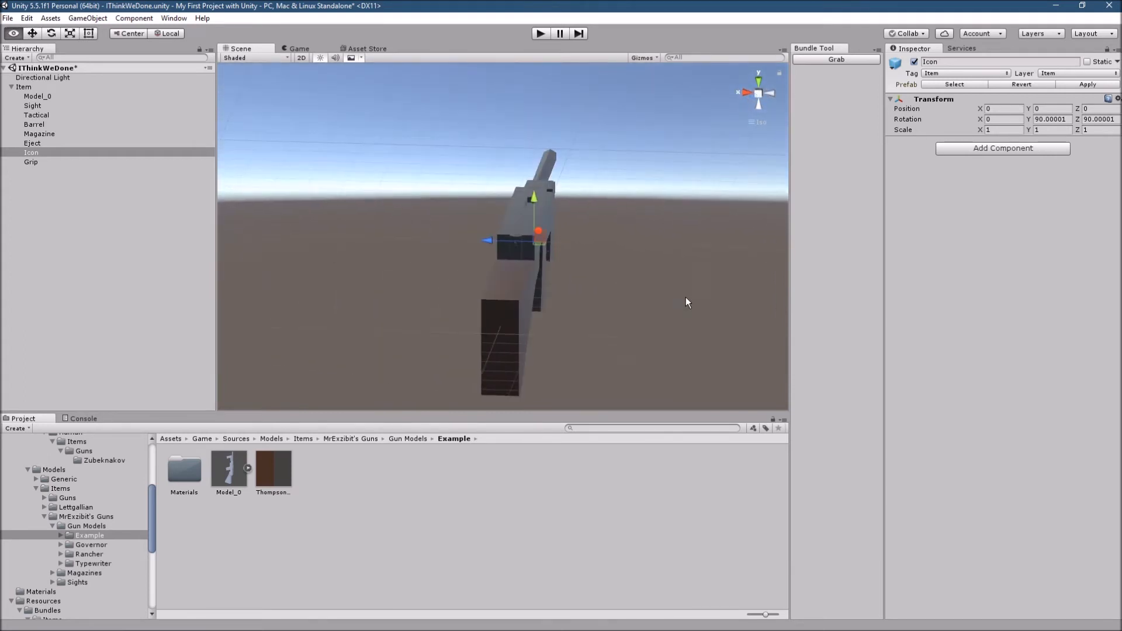
{"action": "left_click_drag", "start_coordinate": [490, 241], "coordinate": [566, 307]}
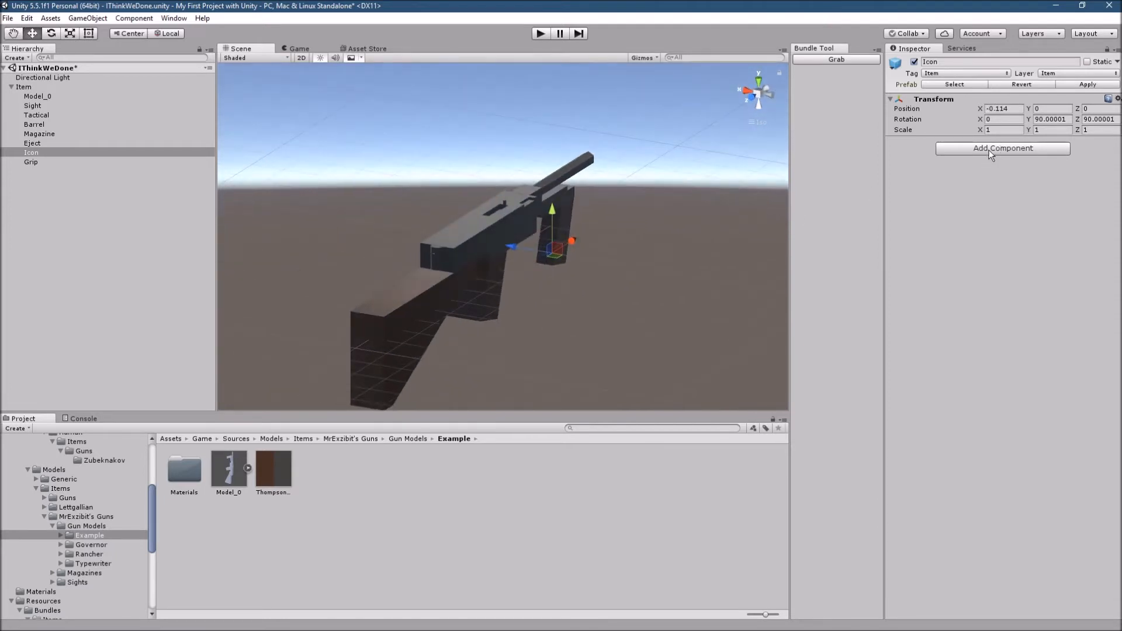
{"action": "left_click", "coordinate": [1015, 153]}
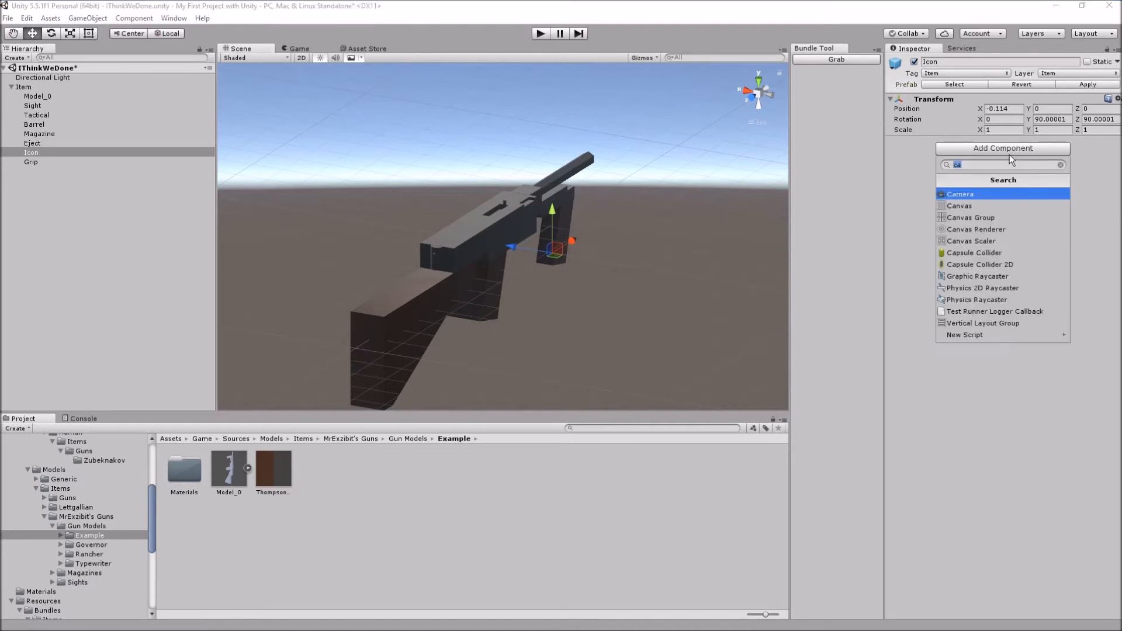
{"action": "left_click", "coordinate": [976, 165]}
{"action": "left_click", "coordinate": [1060, 165]}
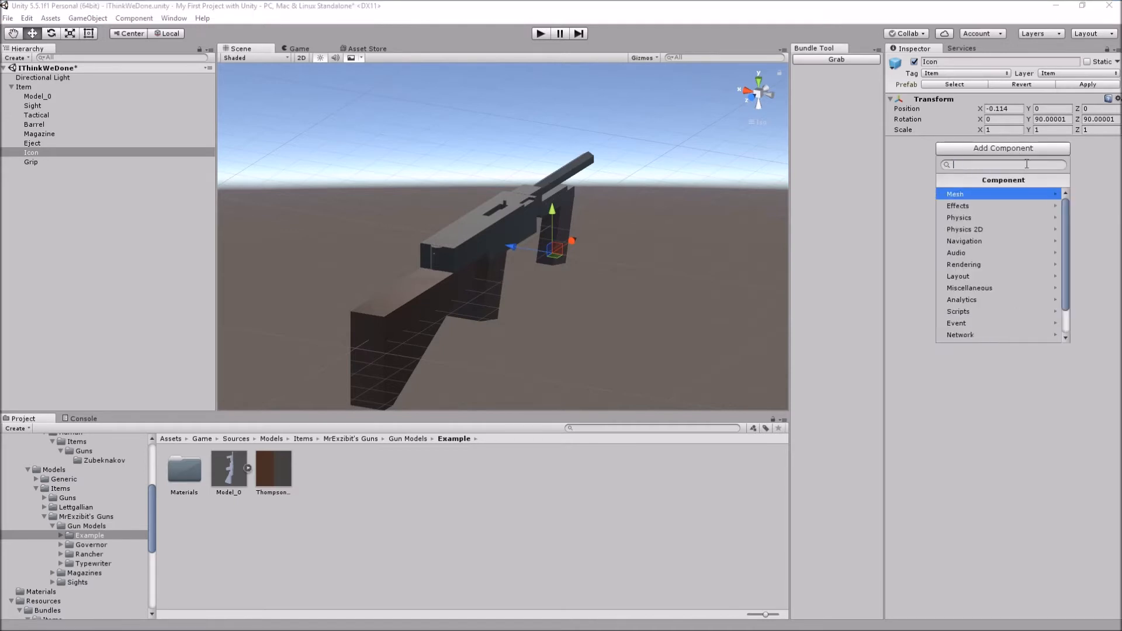
{"action": "type", "text": "cam"}
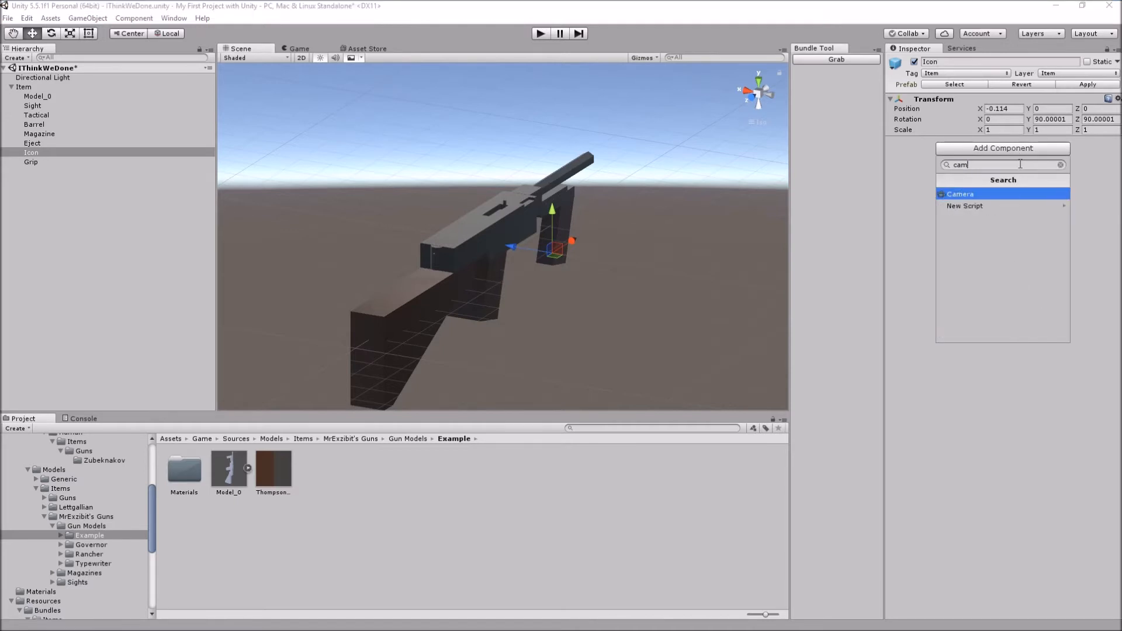
{"action": "left_click", "coordinate": [961, 194]}
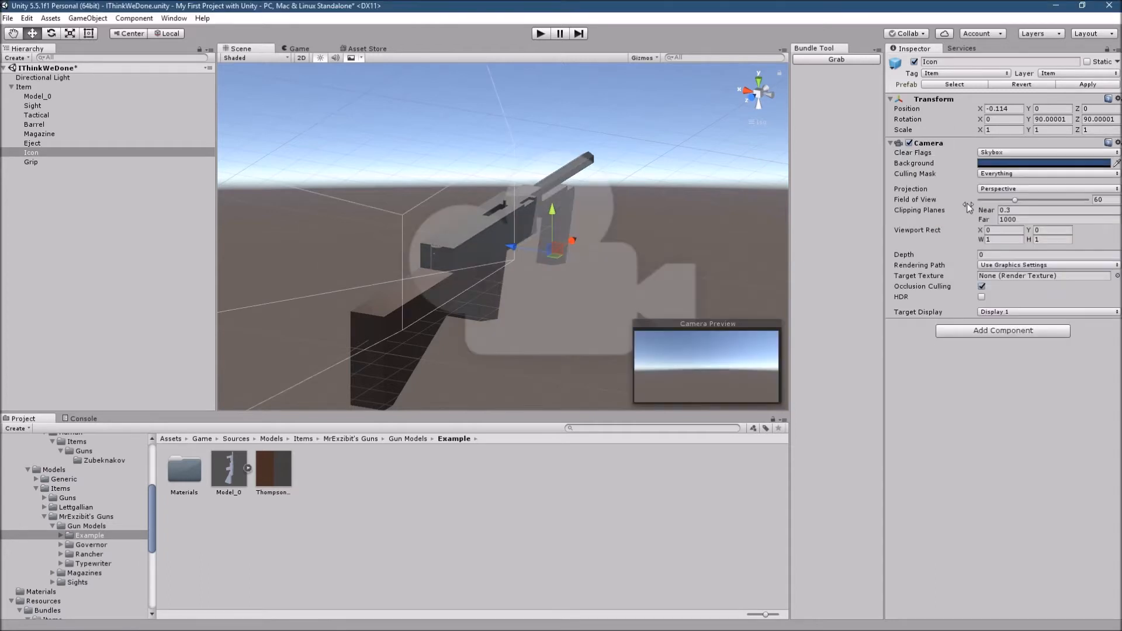
- Set the Icon camera's projection to Orthographic with a size of 0.4
{"action": "right_click_drag", "start_coordinate": [481, 299], "coordinate": [528, 298]}
{"action": "right_click_drag", "start_coordinate": [751, 238], "coordinate": [666, 248]}
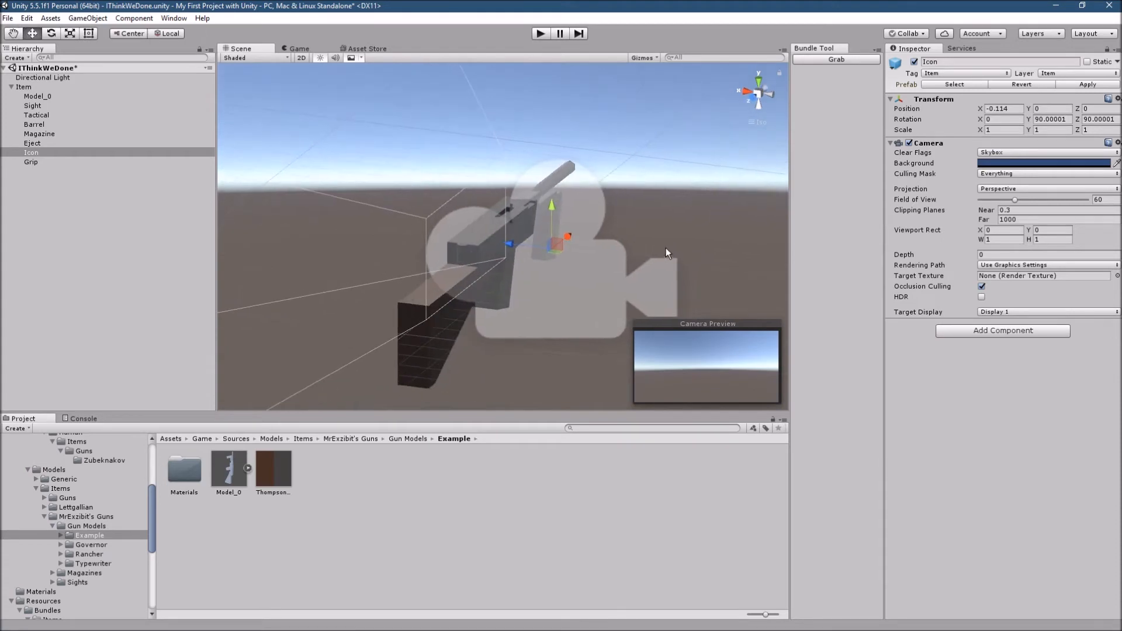
{"action": "left_click", "coordinate": [1002, 190]}
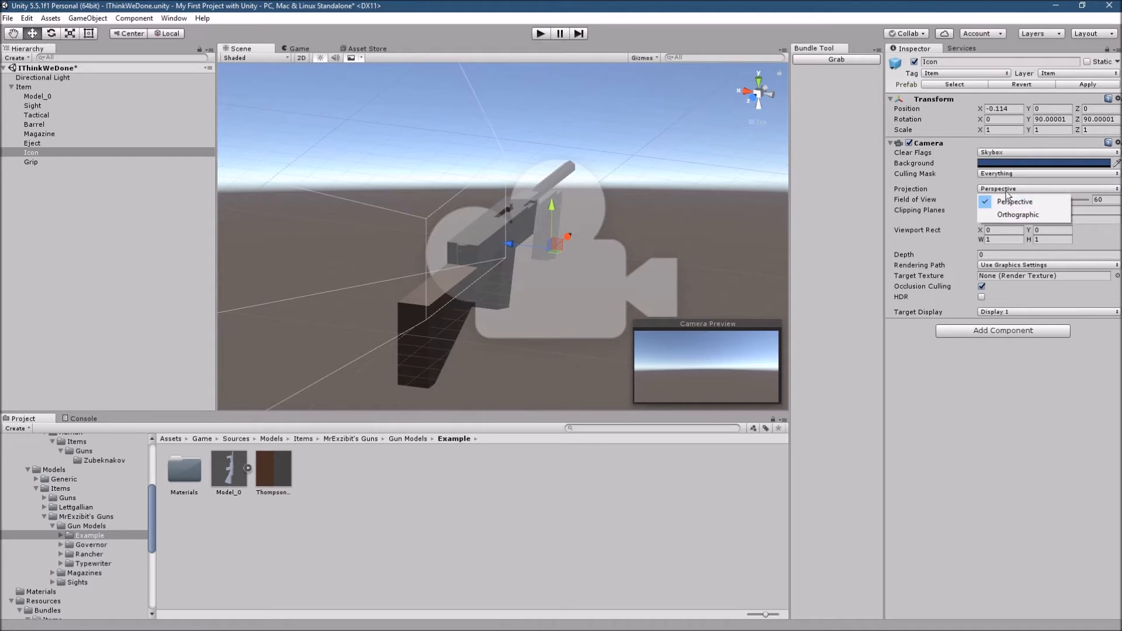
{"action": "left_click", "coordinate": [1005, 215]}
{"action": "left_click", "coordinate": [1005, 199]}
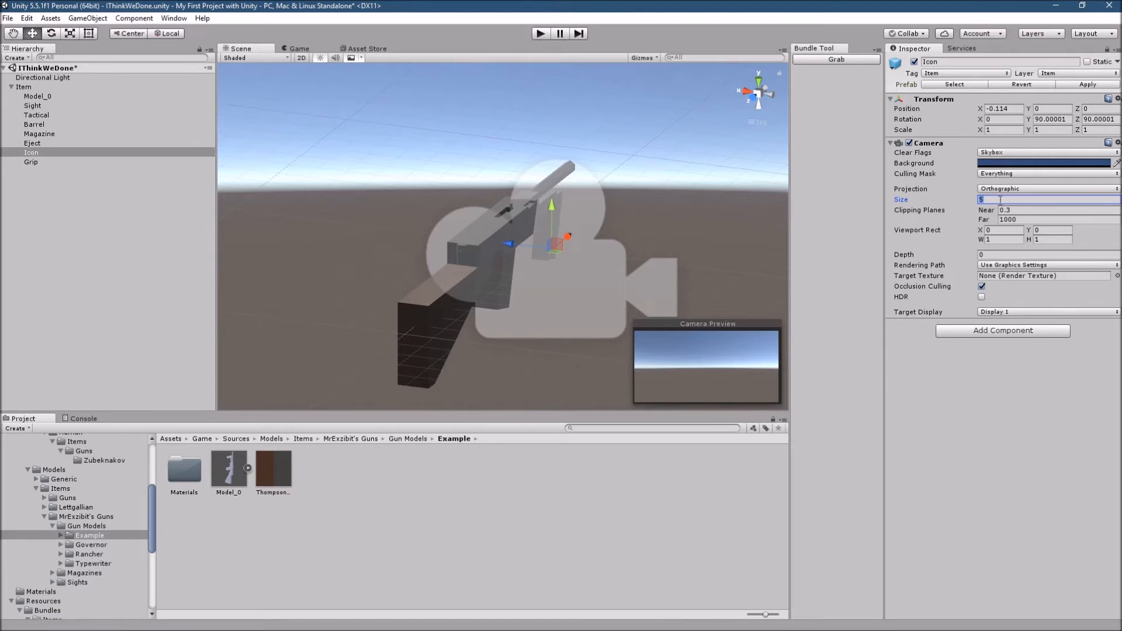
{"action": "type", "text": "0.4"}
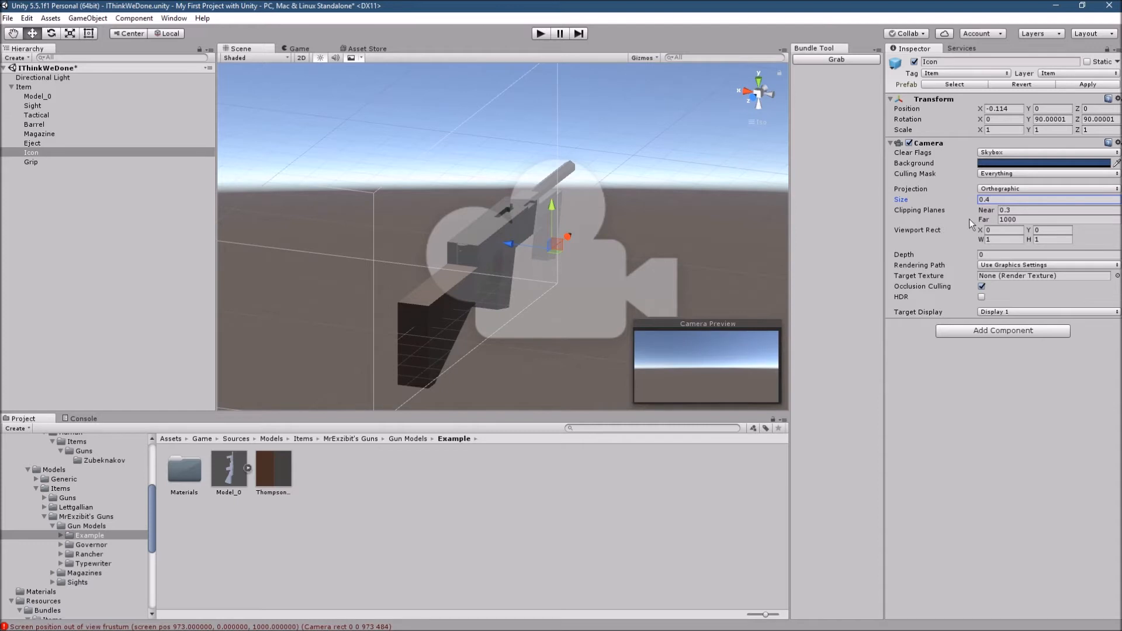
- Move the Icon point to about X -0.395, Y -0.181 so the whole gun fits in the camera preview
{"action": "left_click_drag", "start_coordinate": [521, 241], "coordinate": [353, 303]}
{"action": "left_click", "coordinate": [1006, 100]}
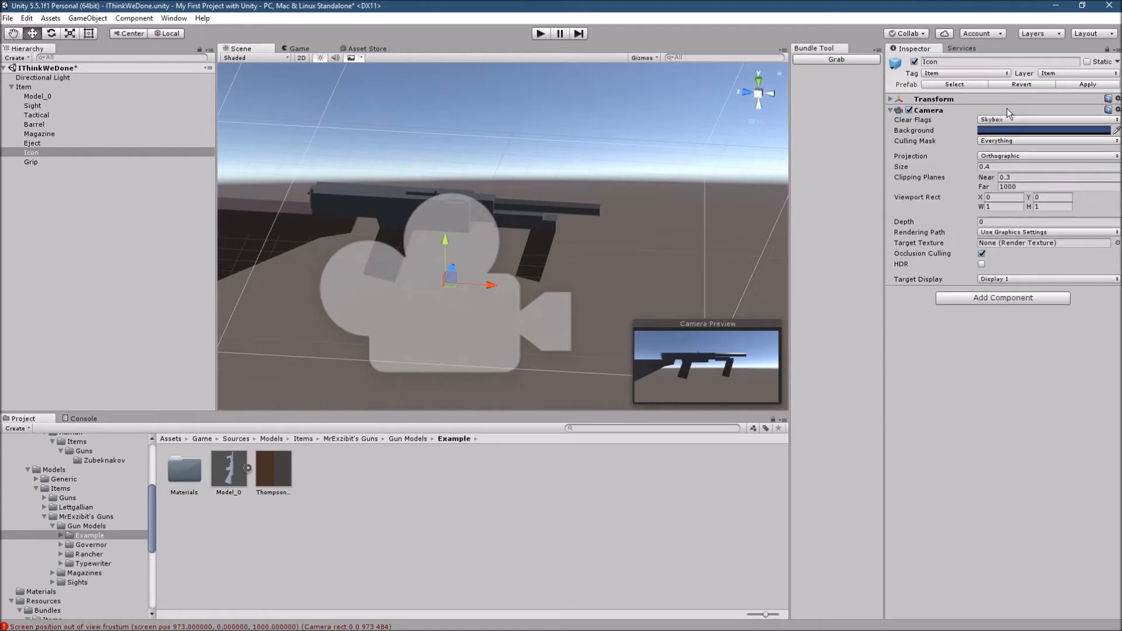
{"action": "left_click", "coordinate": [942, 100]}
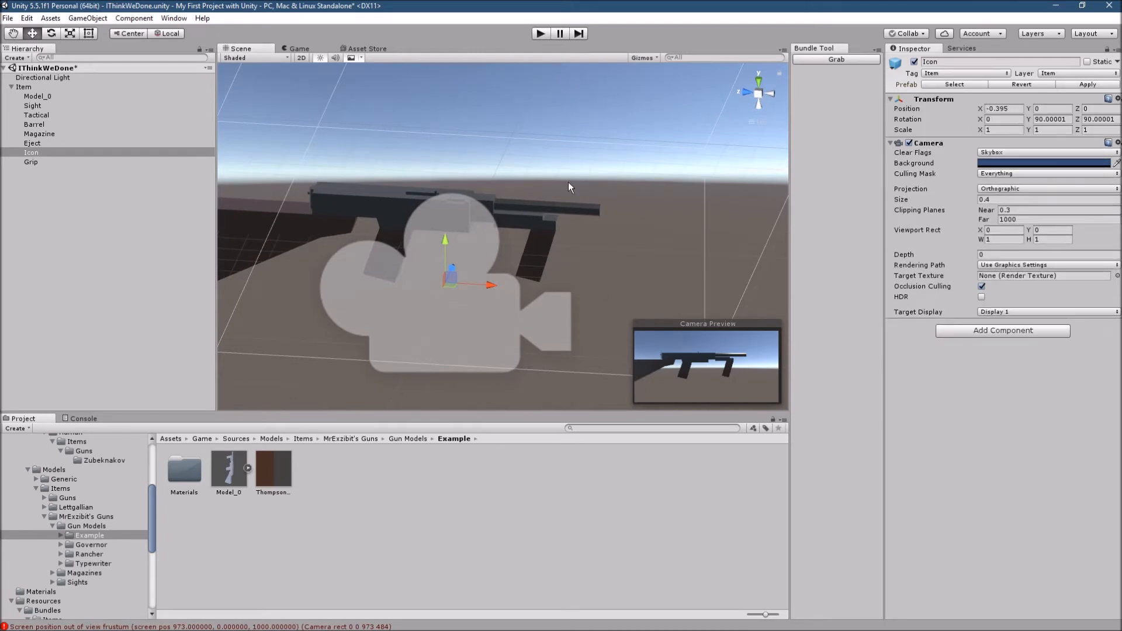
{"action": "left_click_drag", "start_coordinate": [391, 291], "coordinate": [454, 250], "text": "alt"}
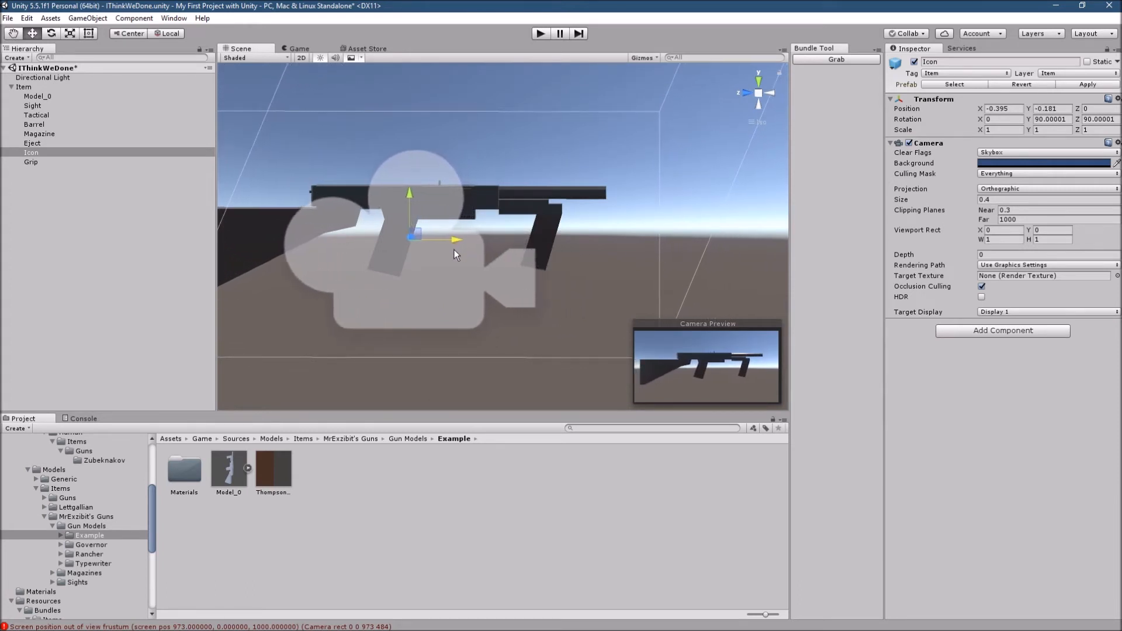
{"action": "mouse_move", "coordinate": [543, 275]}
{"action": "left_mouse_down", "text": "alt"}
{"action": "mouse_move", "coordinate": [582, 249]}
{"action": "mouse_move", "coordinate": [555, 259]}
{"action": "left_mouse_up", "text": "alt"}
{"action": "left_click", "coordinate": [773, 91]}
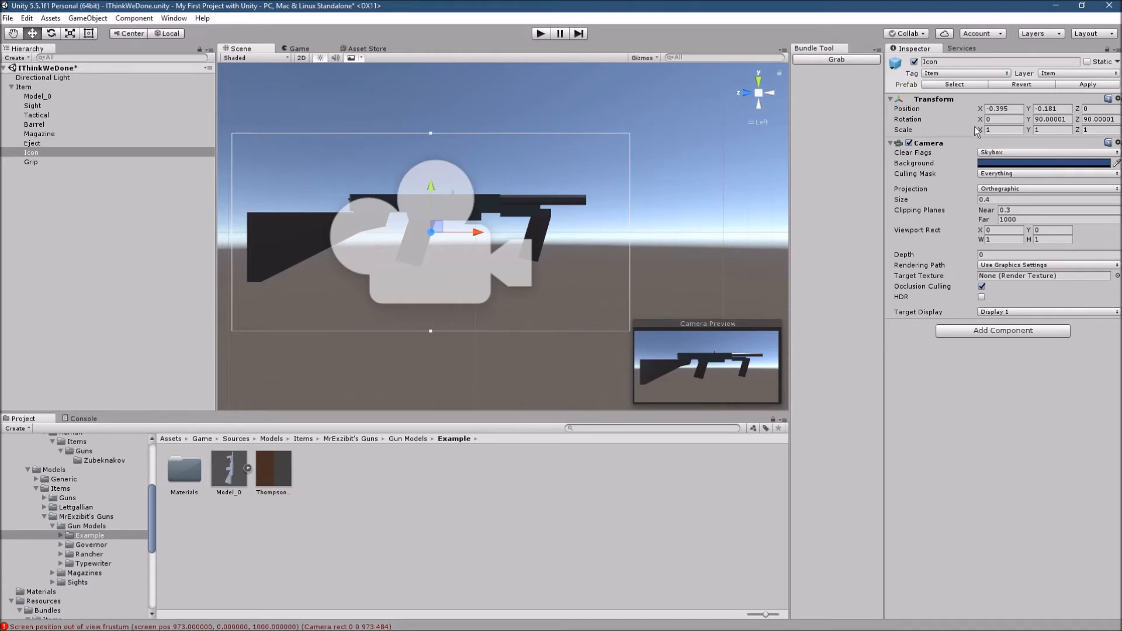
- Remove the Camera component from the Icon object and look over the gun from several angles
{"action": "left_click", "coordinate": [1117, 143]}
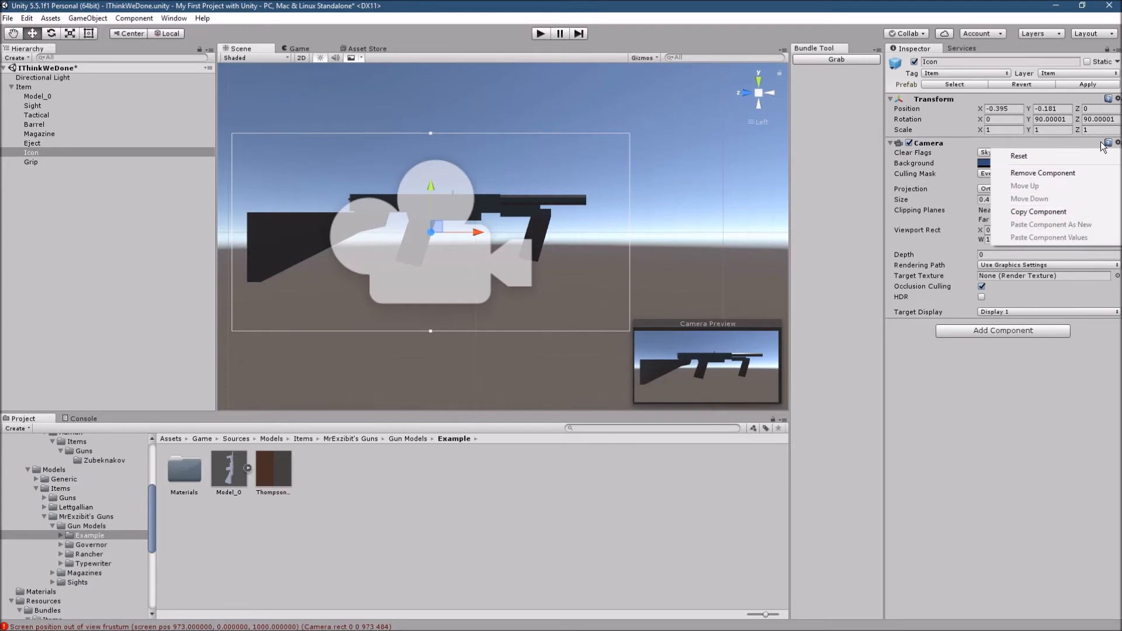
{"action": "left_click", "coordinate": [1079, 173]}
{"action": "left_click_drag", "start_coordinate": [428, 305], "coordinate": [710, 380], "text": "alt"}
{"action": "mouse_move", "coordinate": [582, 314]}
{"action": "left_mouse_down", "text": "alt"}
{"action": "mouse_move", "coordinate": [614, 318]}
{"action": "mouse_move", "coordinate": [501, 360]}
{"action": "mouse_move", "coordinate": [569, 343]}
{"action": "mouse_move", "coordinate": [579, 304]}
{"action": "left_mouse_up", "text": "alt"}
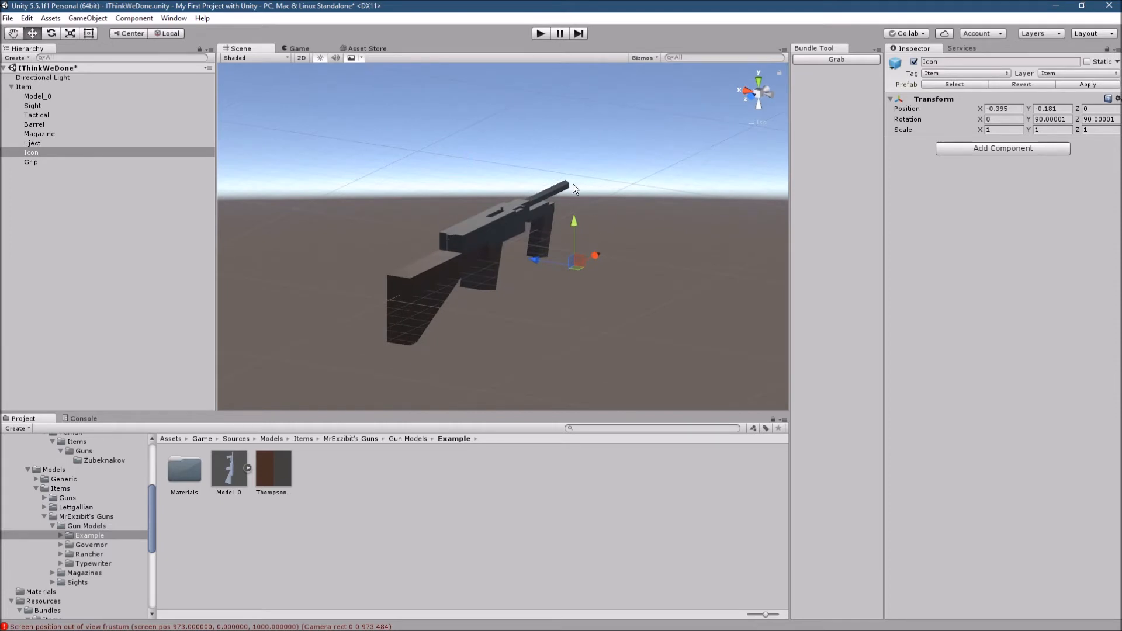
{"action": "left_click_drag", "start_coordinate": [362, 299], "coordinate": [222, 298], "text": "alt"}
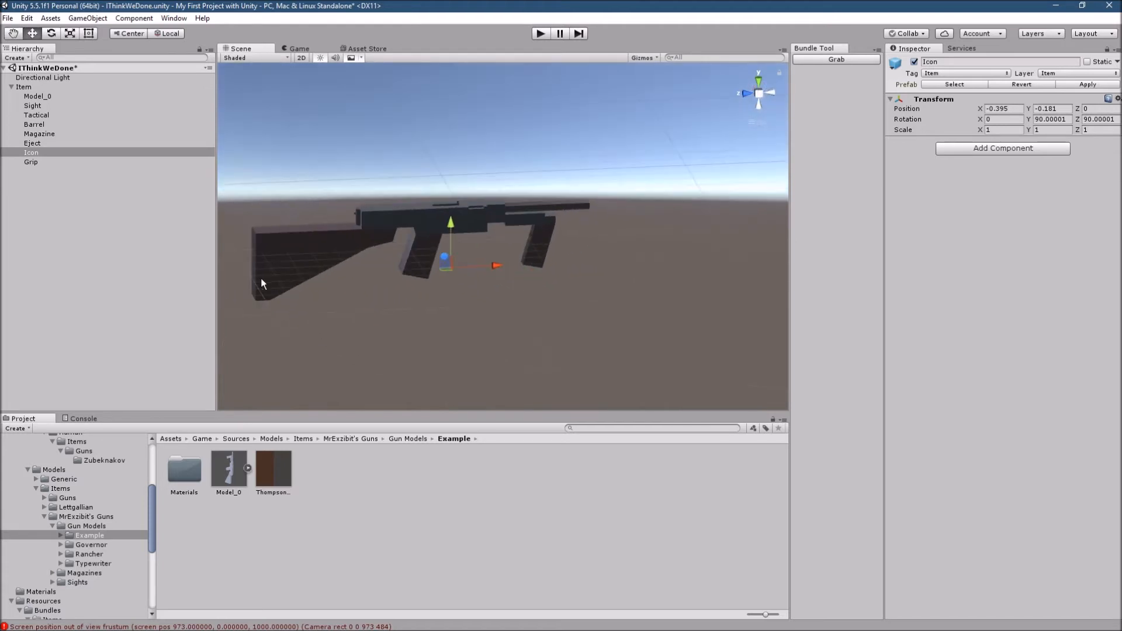
- Open the Example folder under Resources > Bundles > Items > MrExzibit's Guns and select the Item object in the scene
{"action": "left_click", "coordinate": [12, 87]}
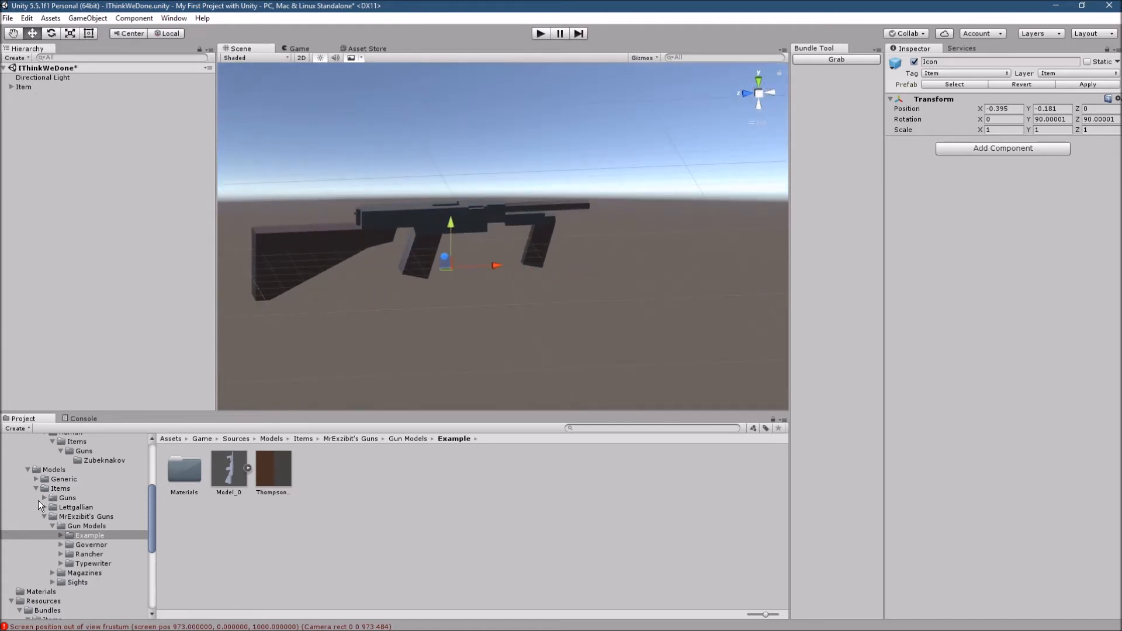
{"action": "scroll", "coordinate": [40, 506], "scroll_direction": "down", "scroll_amount": 5}
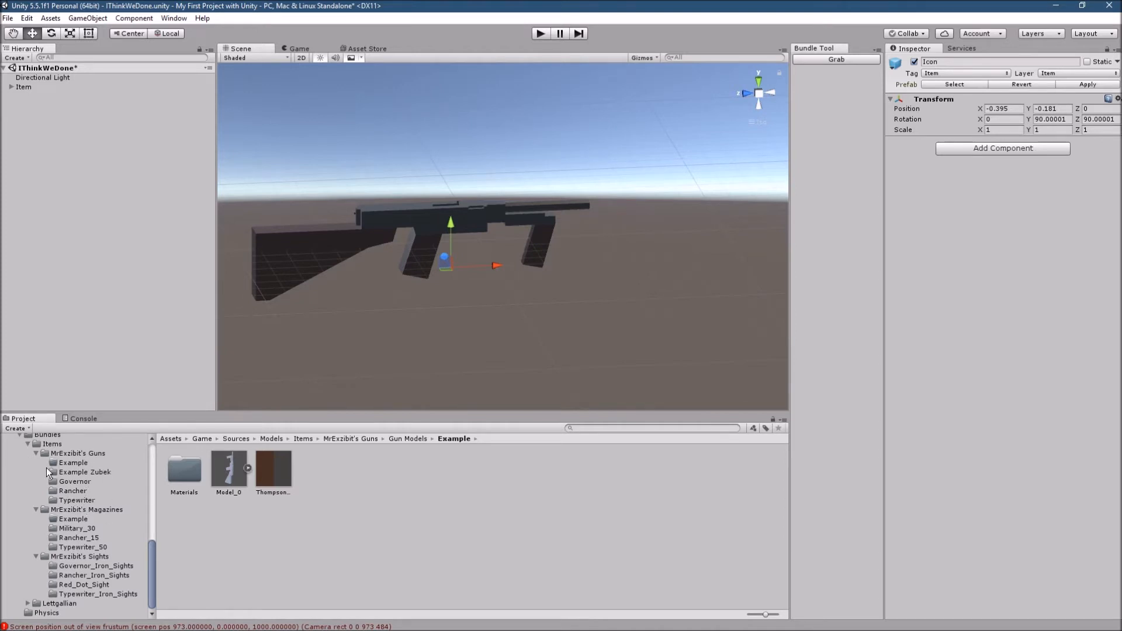
{"action": "left_click", "coordinate": [85, 463]}
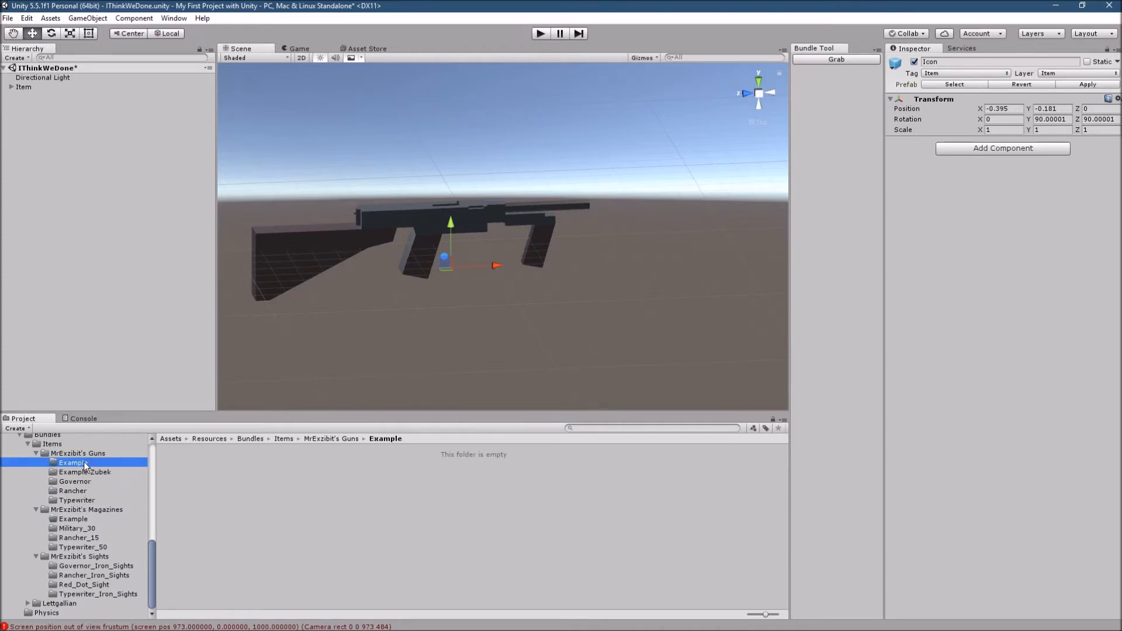
{"action": "left_click", "coordinate": [24, 88]}
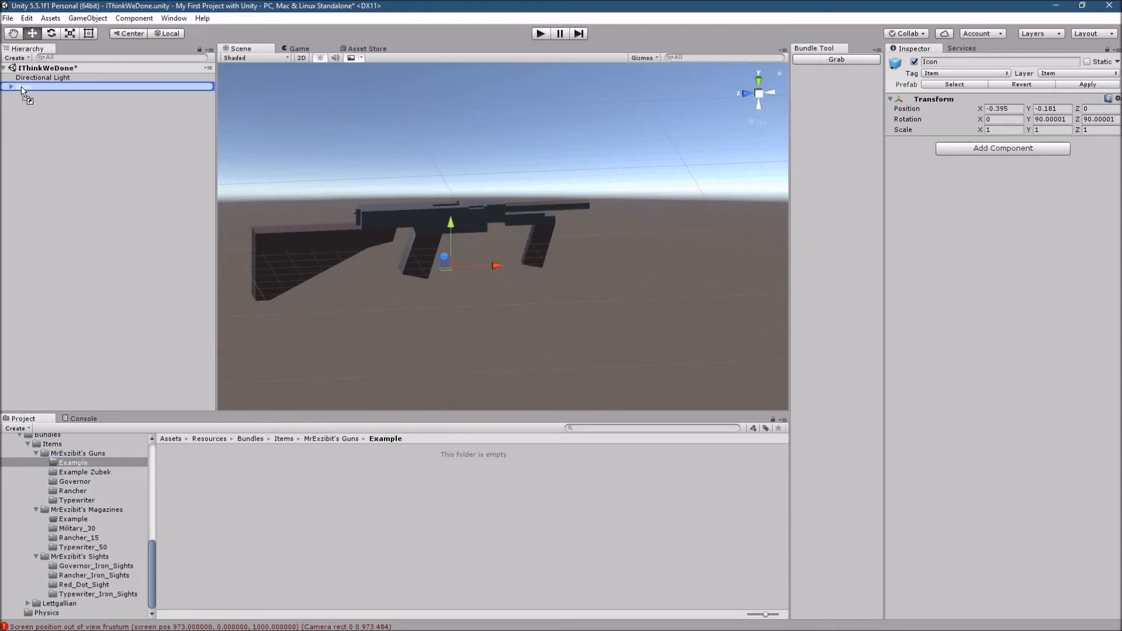
{"action": "left_click", "coordinate": [32, 109]}
{"action": "left_click", "coordinate": [34, 88]}
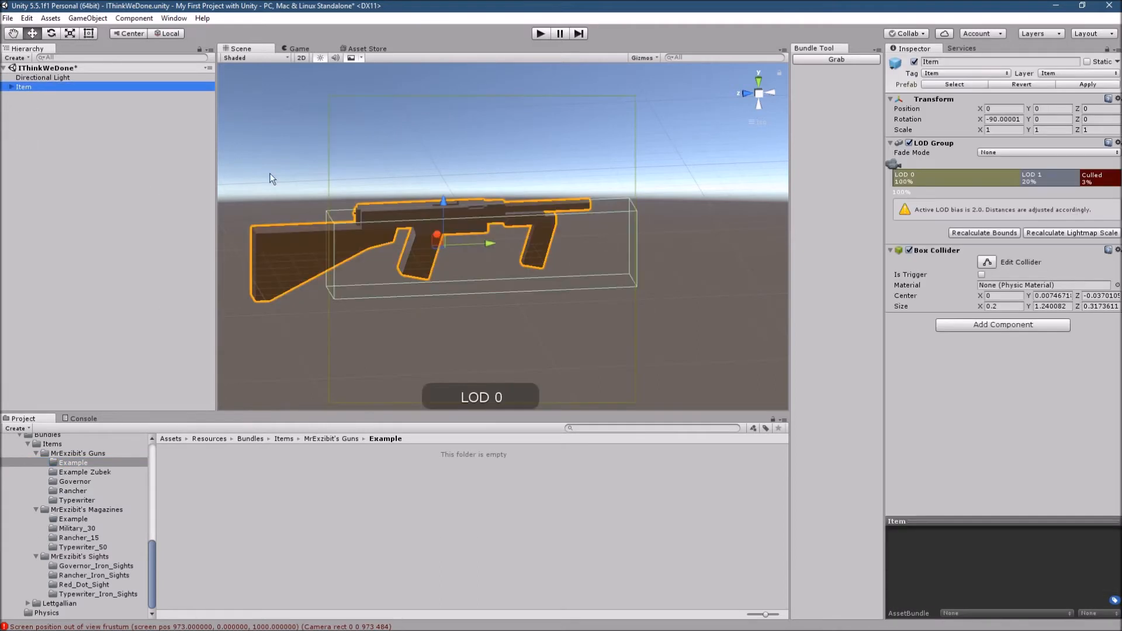
- Delete LOD 1 from the Item's LOD Group and extend LOD 0 so culling starts at 3%
{"action": "left_click", "coordinate": [11, 87]}
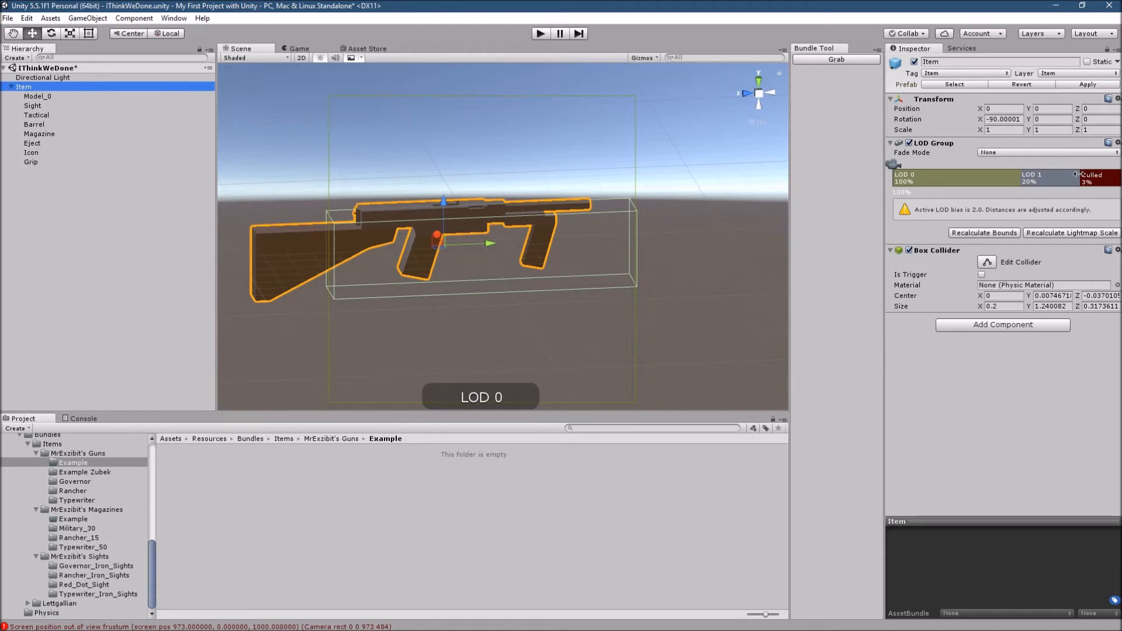
{"action": "left_click", "coordinate": [1063, 183]}
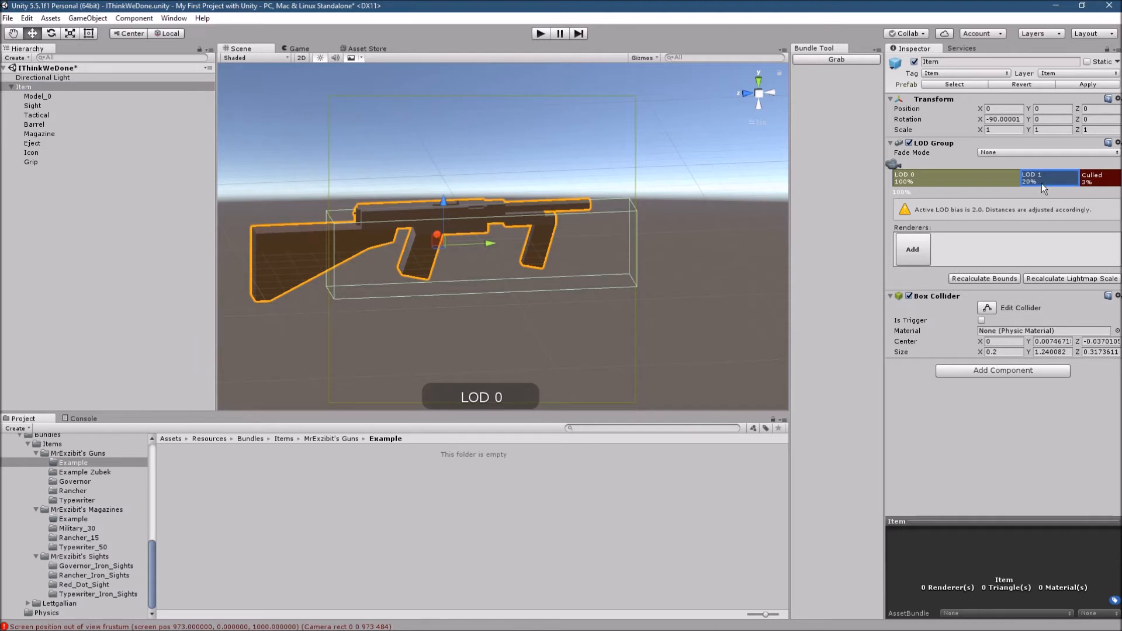
{"action": "right_click", "coordinate": [1041, 183]}
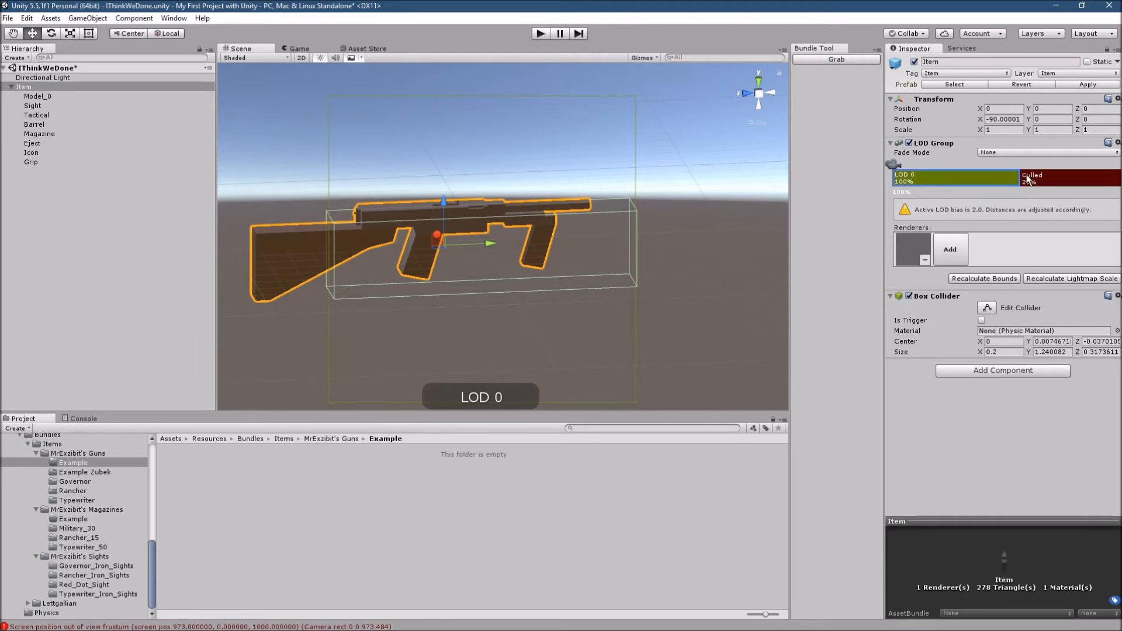
{"action": "left_click_drag", "start_coordinate": [1019, 178], "coordinate": [1086, 192]}
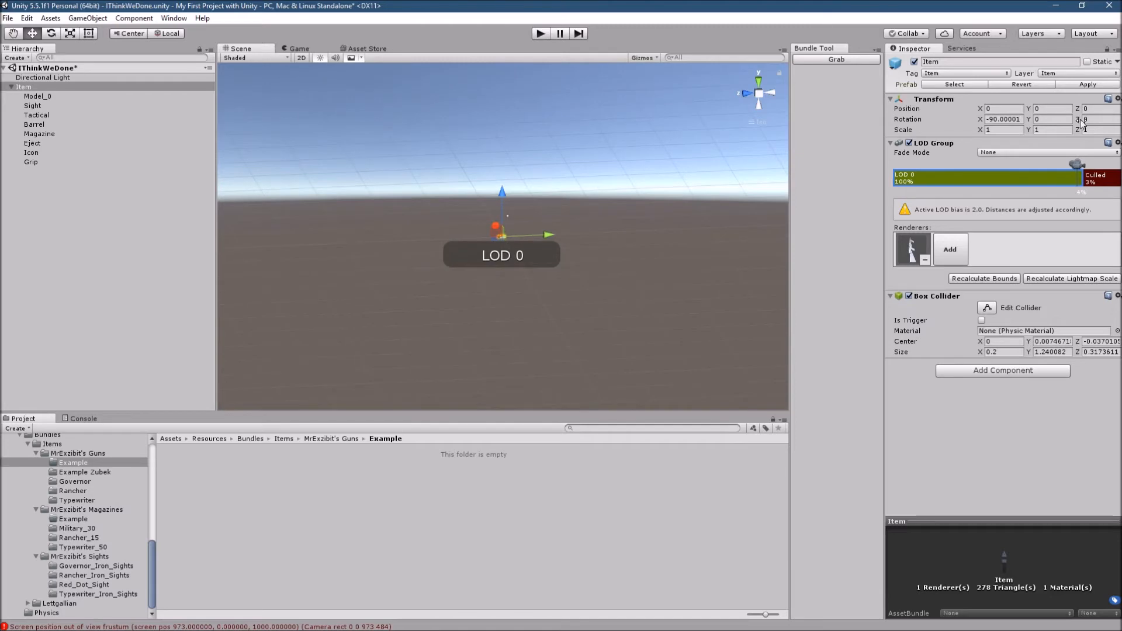
{"action": "left_click_drag", "start_coordinate": [1080, 166], "coordinate": [850, 213]}
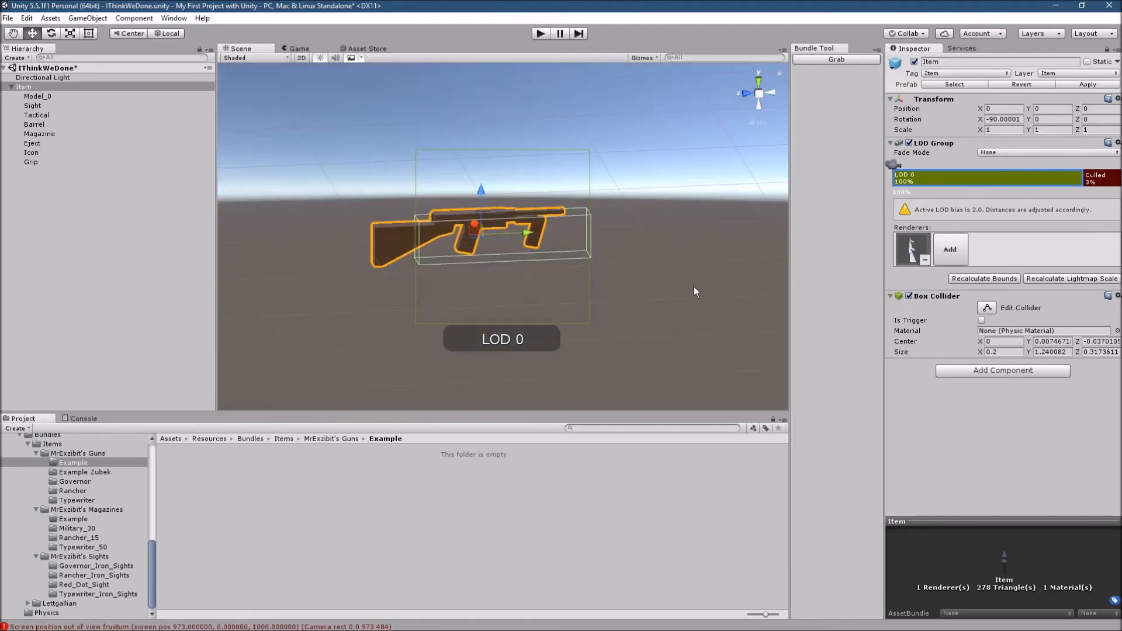
{"action": "right_click_drag", "start_coordinate": [592, 351], "coordinate": [562, 321]}
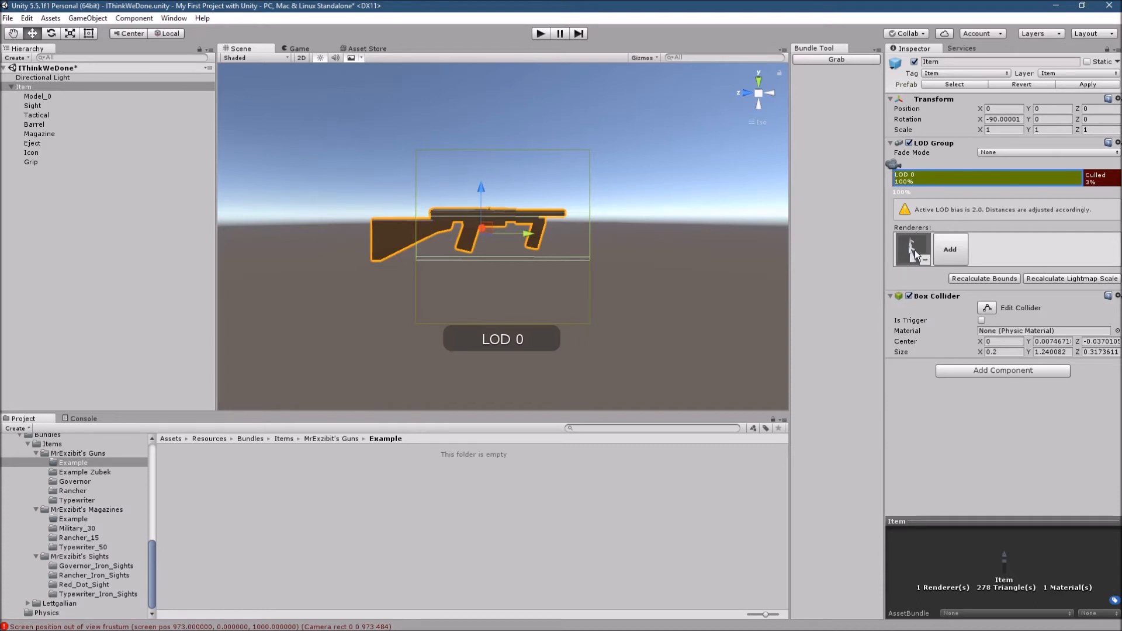
- Remove the existing LOD 0 renderer and add Model_0 as the renderer instead
{"action": "left_click", "coordinate": [948, 250]}
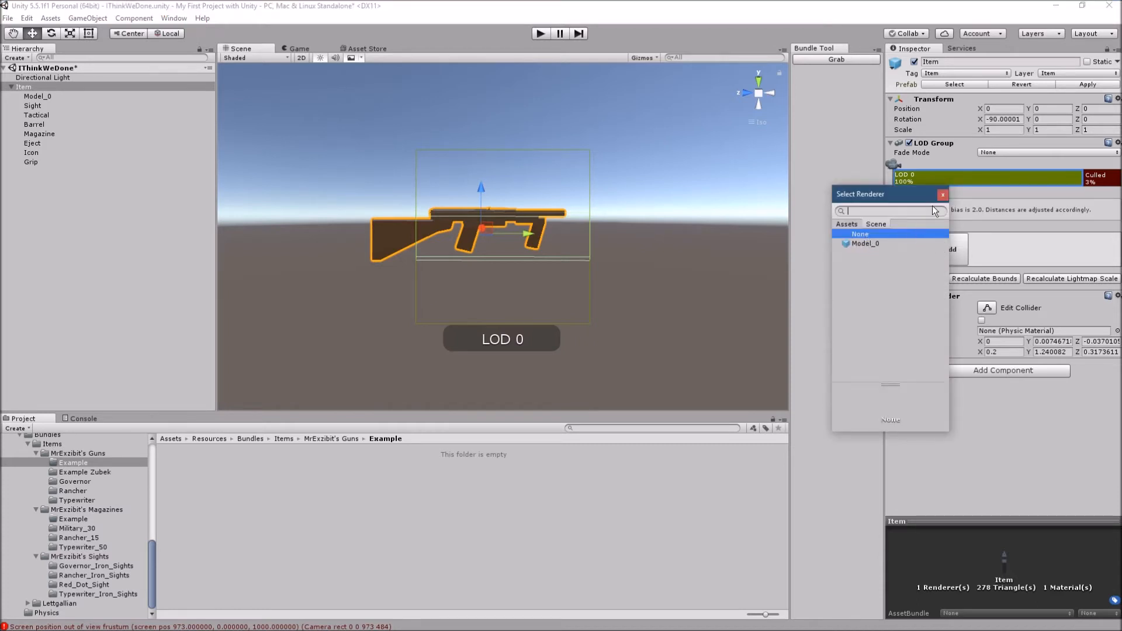
{"action": "left_click", "coordinate": [943, 194]}
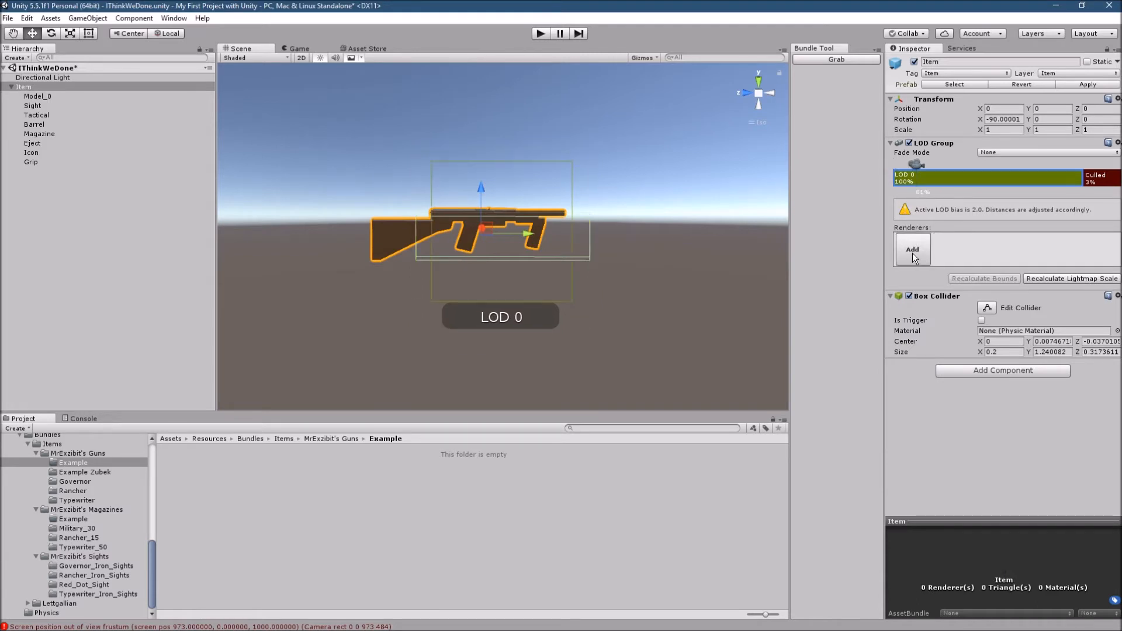
{"action": "left_click", "coordinate": [913, 255]}
{"action": "double_click", "coordinate": [871, 250]}
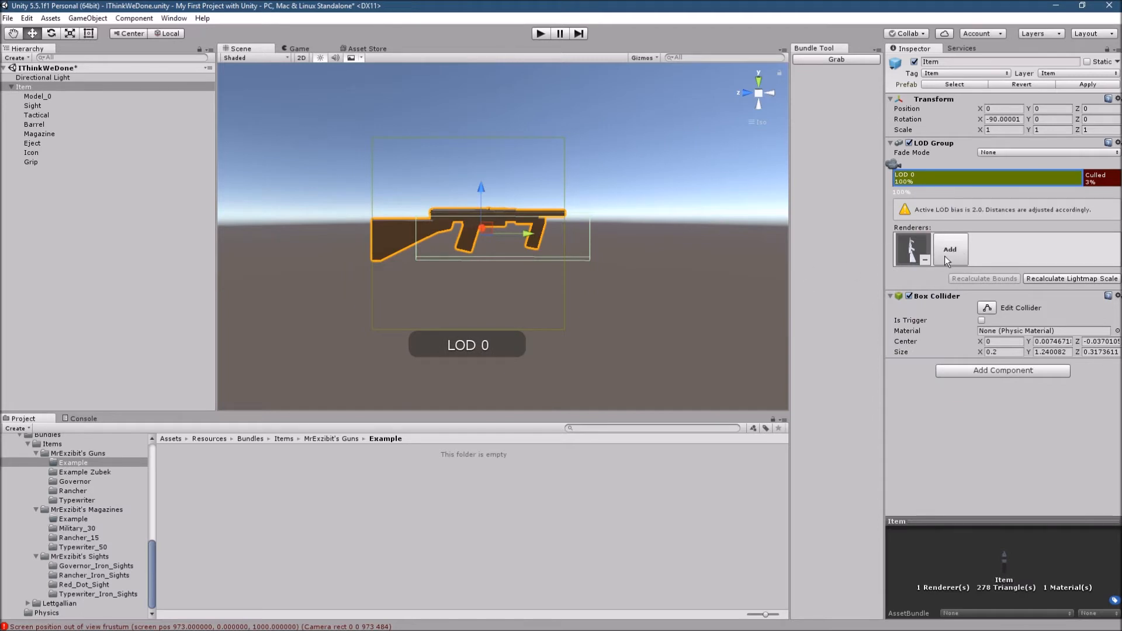
{"action": "scroll", "coordinate": [499, 251], "scroll_direction": "up", "scroll_amount": 3}
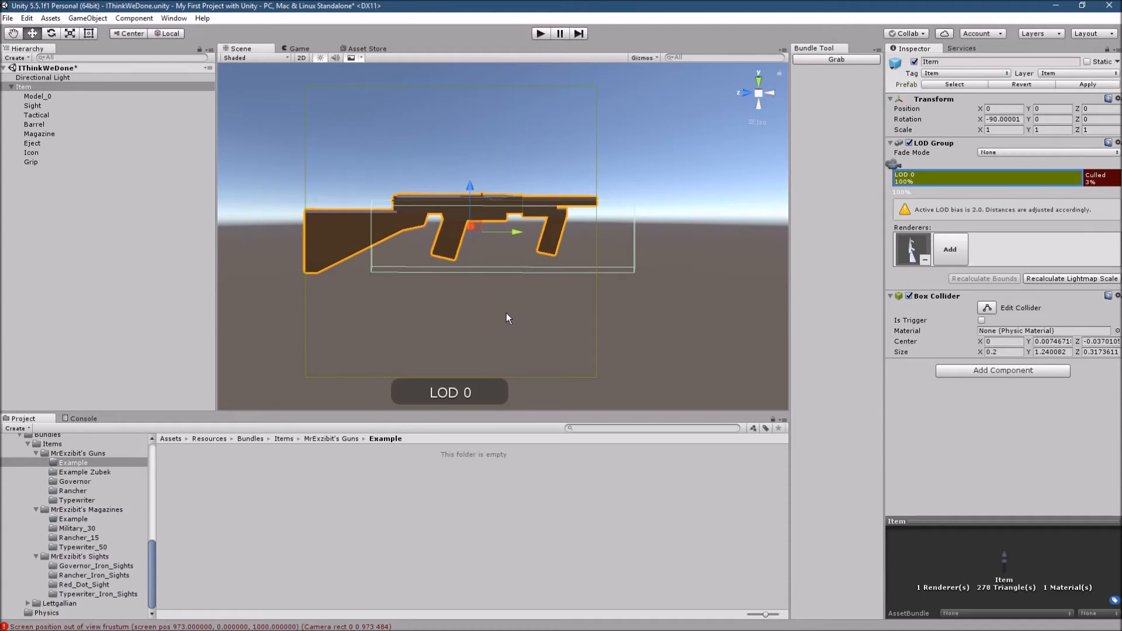
{"action": "mouse_move", "coordinate": [545, 318]}
{"action": "right_mouse_down"}
{"action": "mouse_move", "coordinate": [553, 308]}
{"action": "mouse_move", "coordinate": [541, 298]}
{"action": "right_mouse_up"}
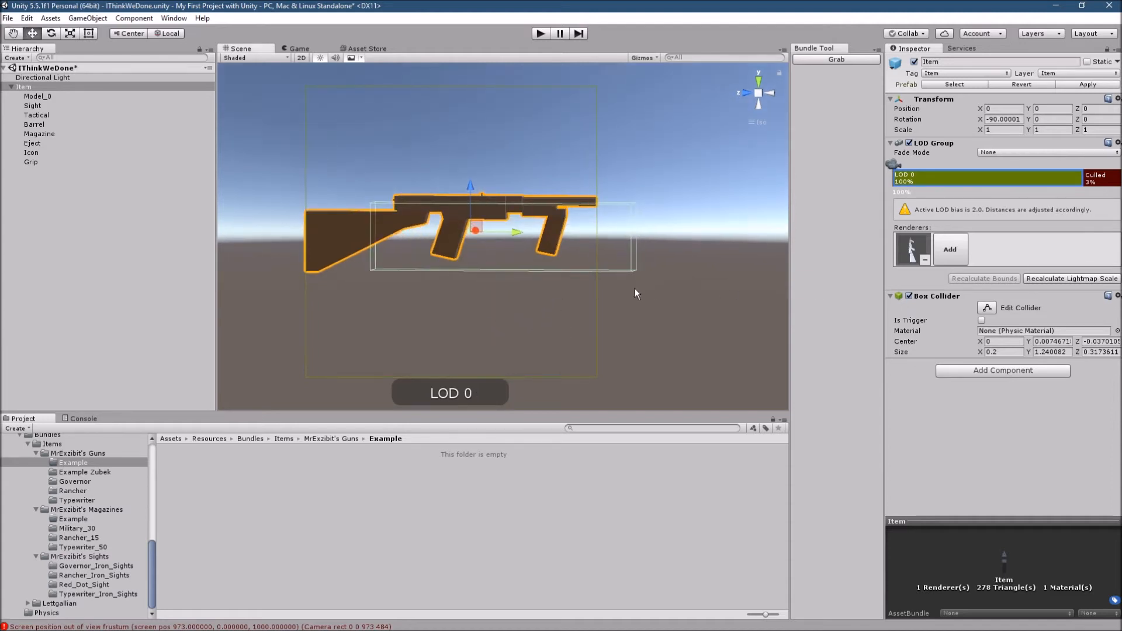
{"action": "left_click_drag", "start_coordinate": [517, 233], "coordinate": [515, 236]}
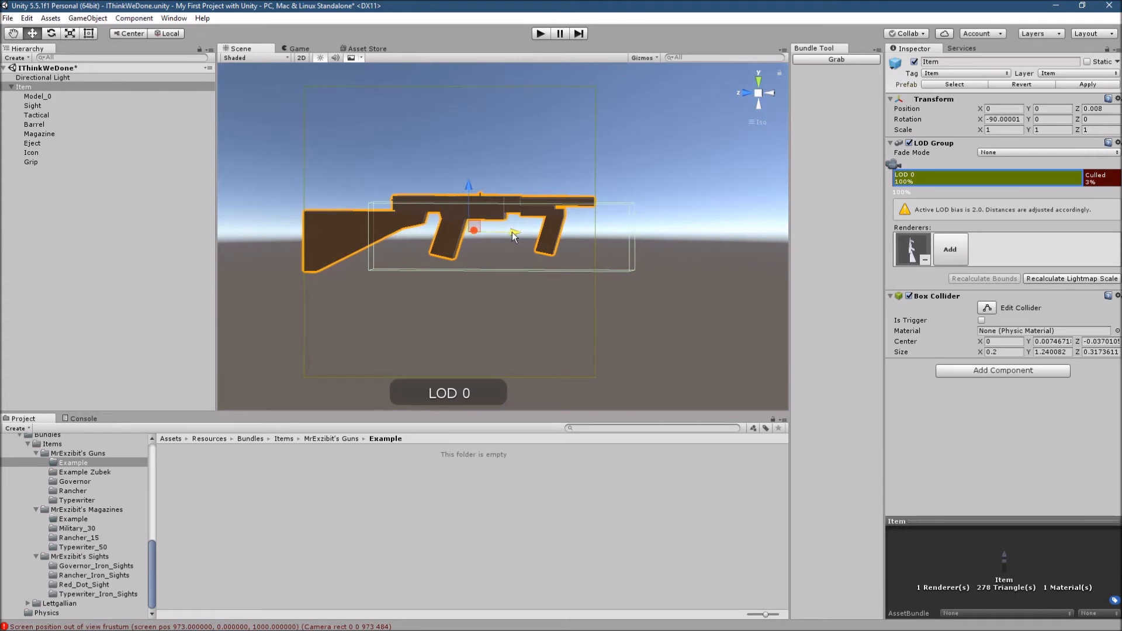
{"action": "key", "text": "ctrl+z"}
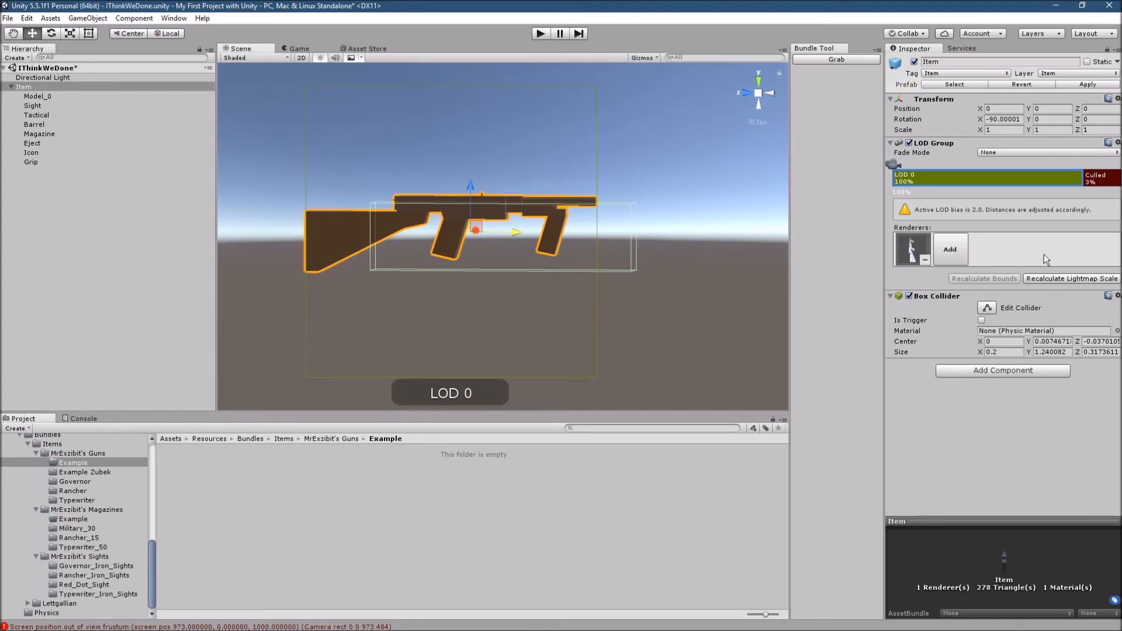
- Resize the Item's Box Collider in side view to enclose the whole gun, about 1.40 in Y and 0.39 in Z
{"action": "left_click", "coordinate": [988, 311]}
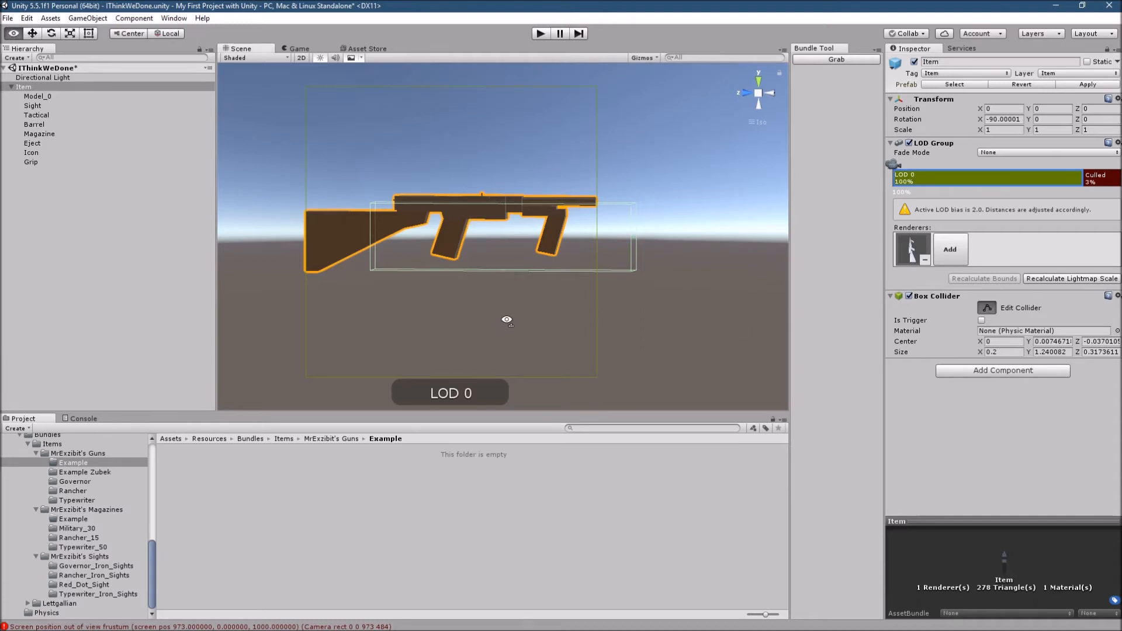
{"action": "right_click_drag", "start_coordinate": [503, 320], "coordinate": [507, 318]}
{"action": "left_click", "coordinate": [771, 92]}
{"action": "left_click", "coordinate": [747, 93]}
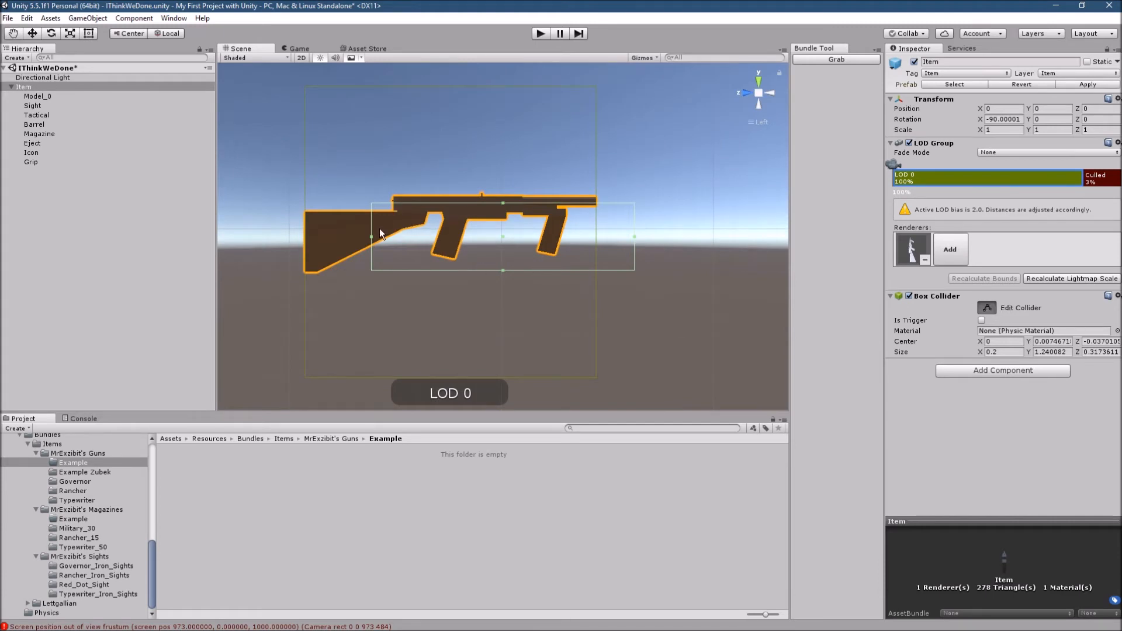
{"action": "left_click_drag", "start_coordinate": [372, 236], "coordinate": [301, 263]}
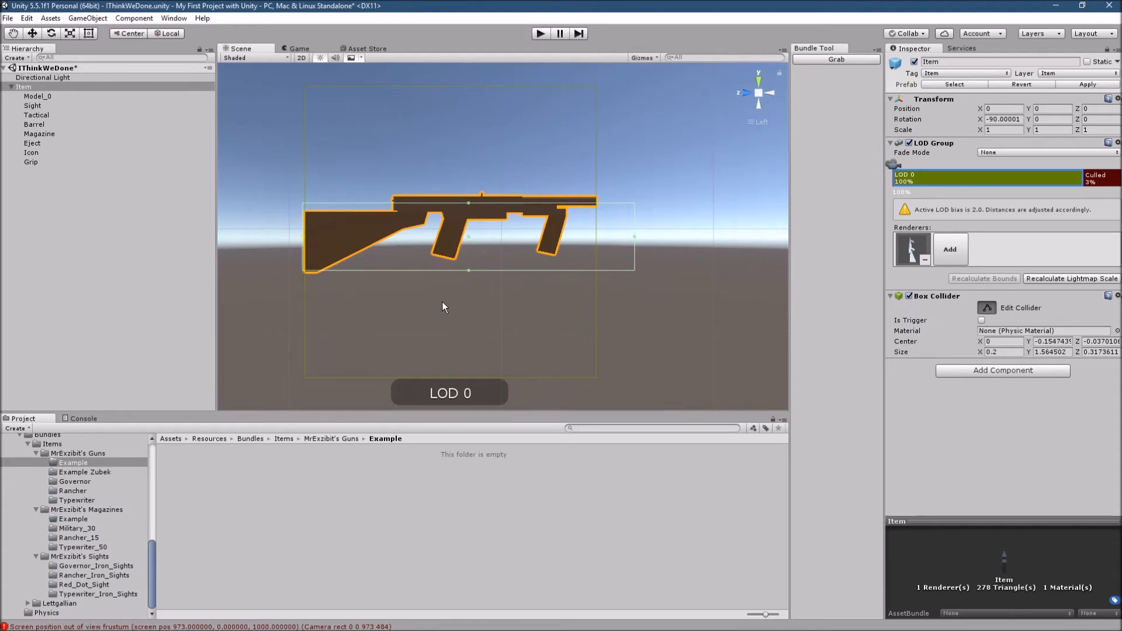
{"action": "left_click_drag", "start_coordinate": [468, 272], "coordinate": [465, 276]}
{"action": "left_click_drag", "start_coordinate": [636, 238], "coordinate": [600, 244]}
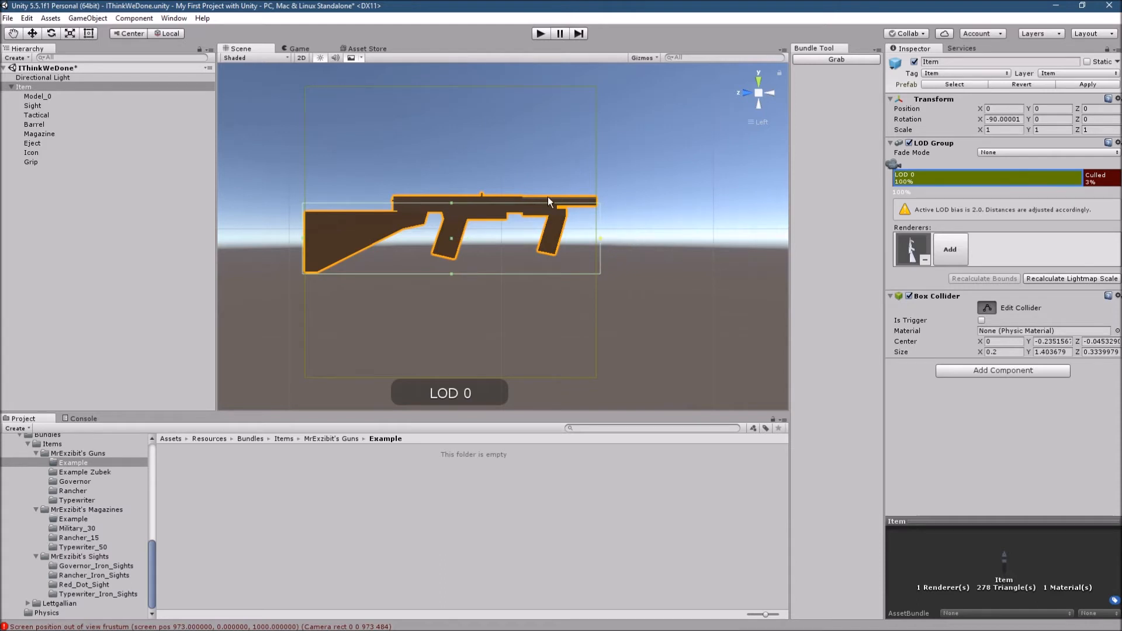
{"action": "left_click_drag", "start_coordinate": [448, 203], "coordinate": [466, 196]}
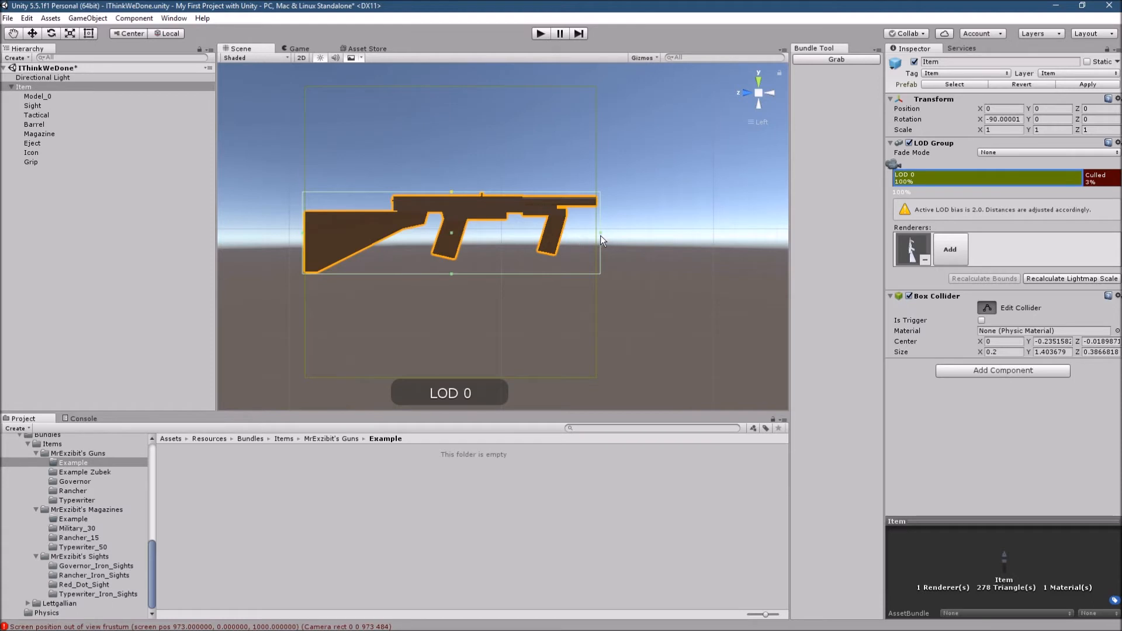
{"action": "left_click", "coordinate": [987, 308]}
{"action": "left_click", "coordinate": [986, 308]}
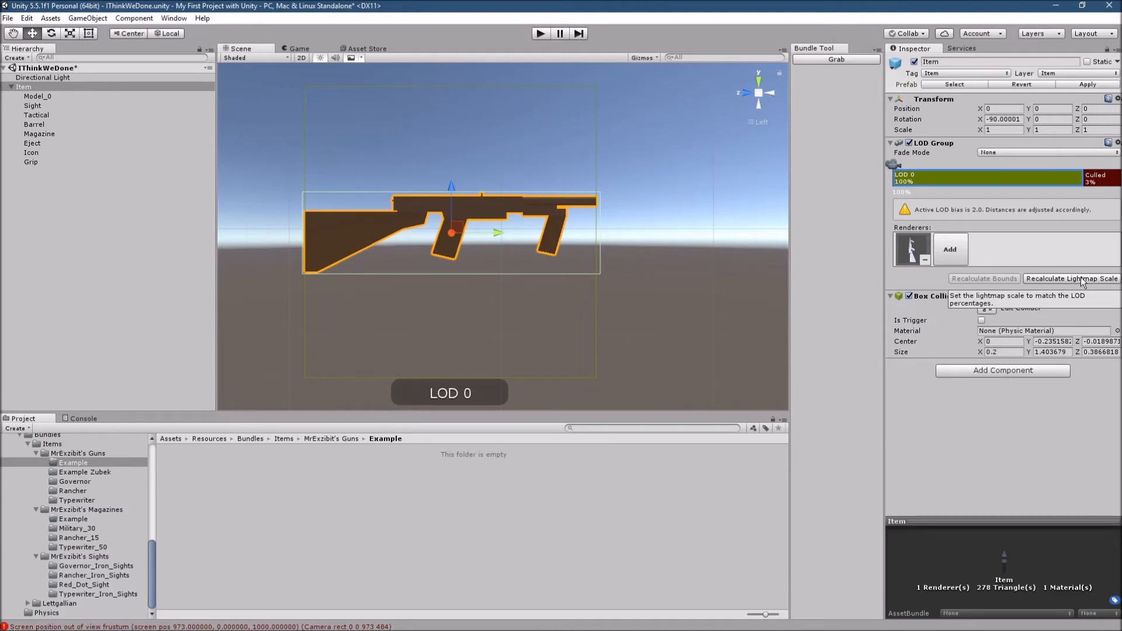
- Save the Item object as a prefab in the Example folder under Resources > Bundles > Items > MrExzibit's Guns
{"action": "left_click", "coordinate": [12, 87]}
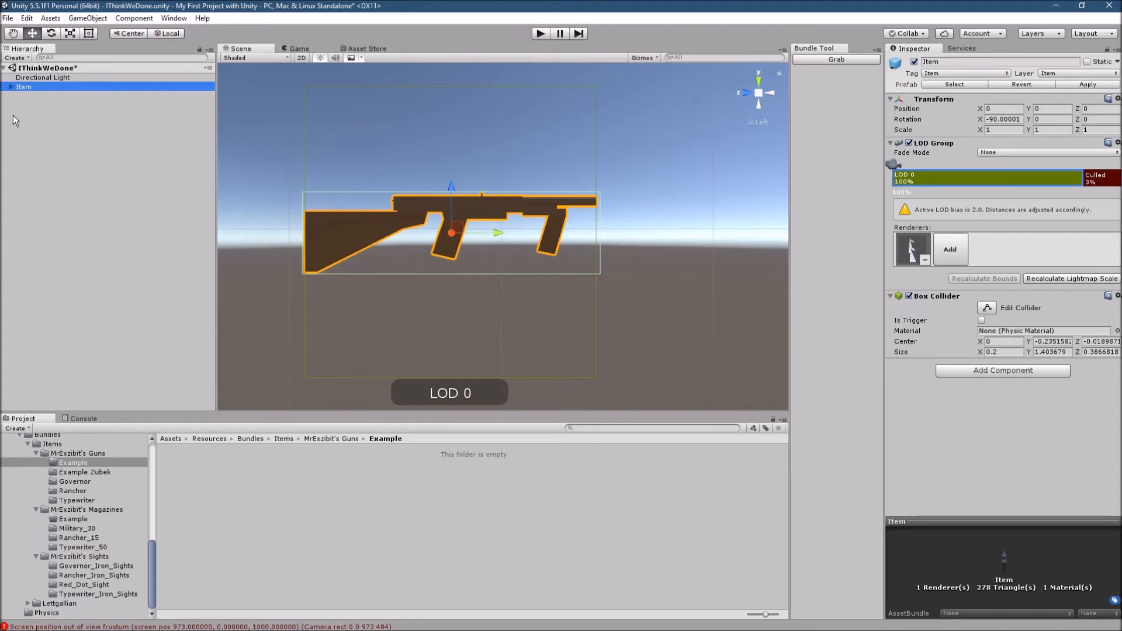
{"action": "scroll", "coordinate": [68, 532], "scroll_direction": "up", "scroll_amount": 4}
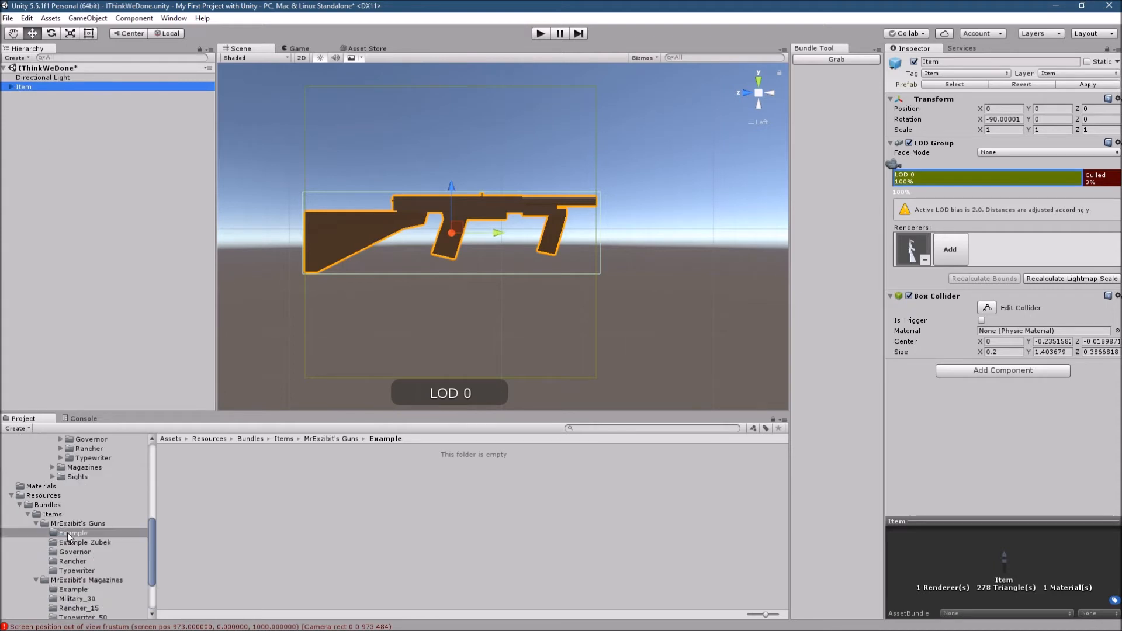
{"action": "scroll", "coordinate": [111, 544], "scroll_direction": "up", "scroll_amount": 4}
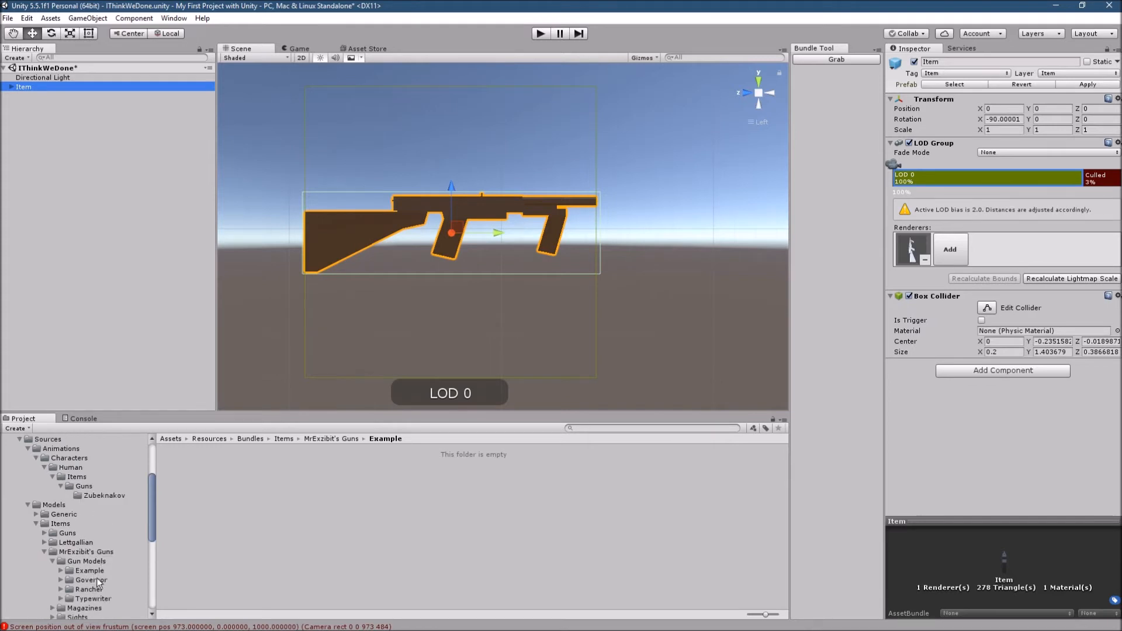
{"action": "left_click", "coordinate": [91, 571]}
{"action": "scroll", "coordinate": [130, 471], "scroll_direction": "down", "scroll_amount": 5}
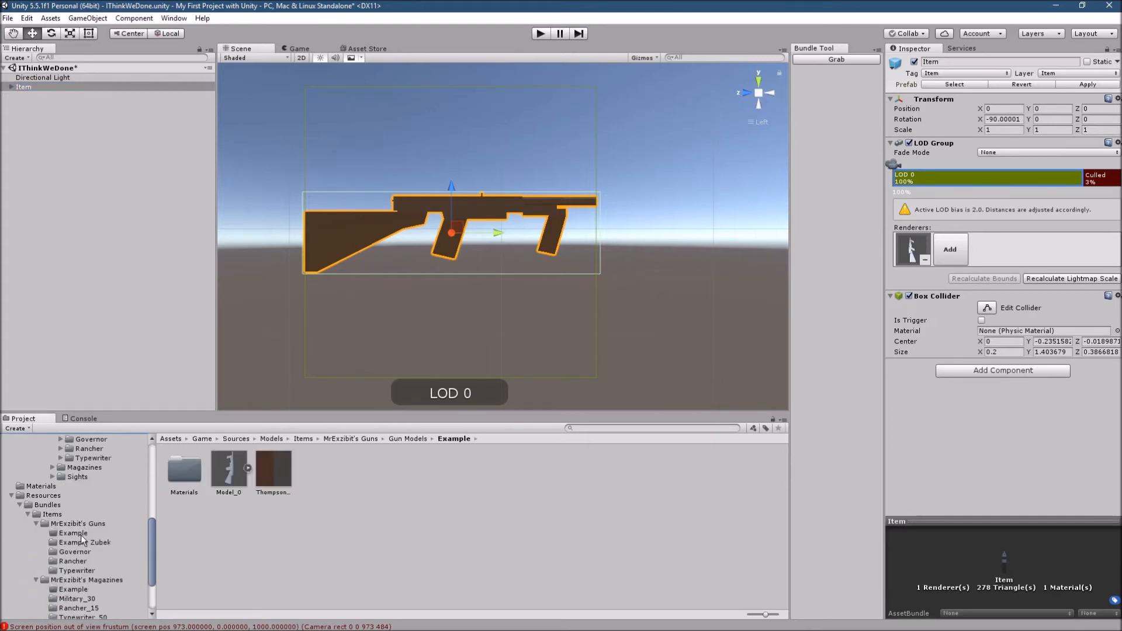
{"action": "left_click", "coordinate": [82, 533]}
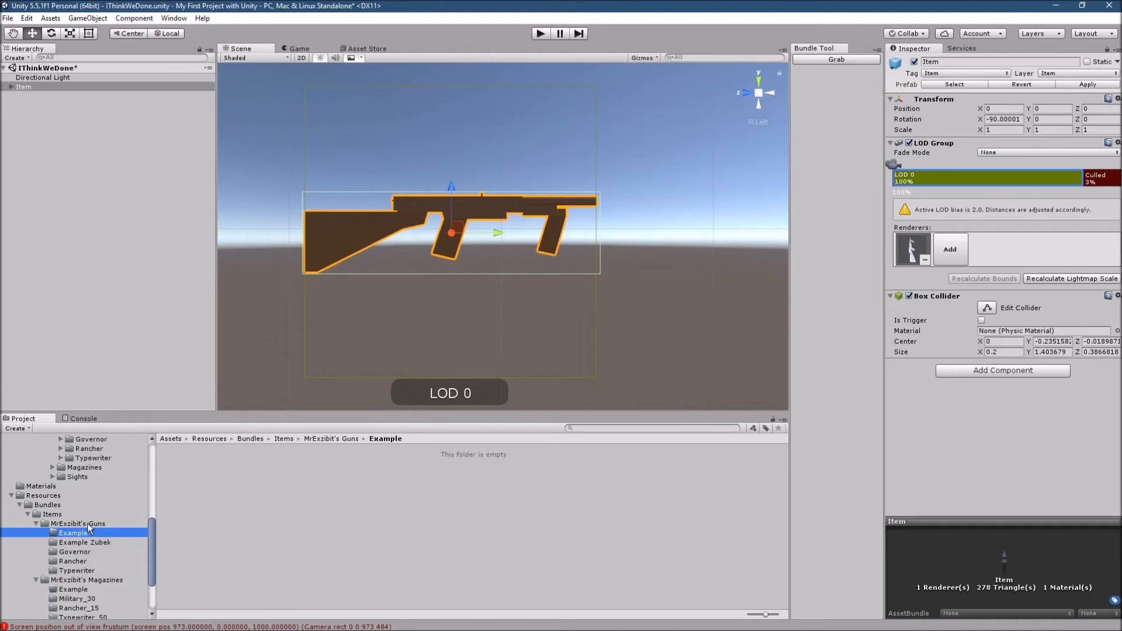
{"action": "left_click_drag", "start_coordinate": [20, 86], "coordinate": [260, 493]}
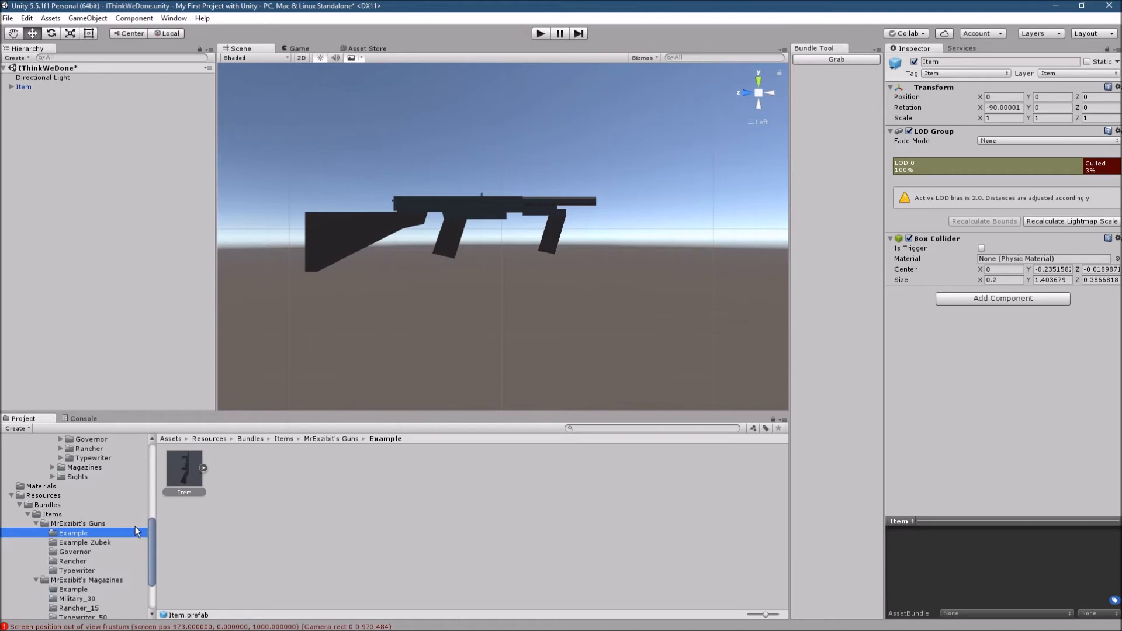
- Move the Animations prefab and the Hammer, Reload and Shoot audio clips from the Example Zubek folder into the Example folder
{"action": "left_click", "coordinate": [108, 542]}
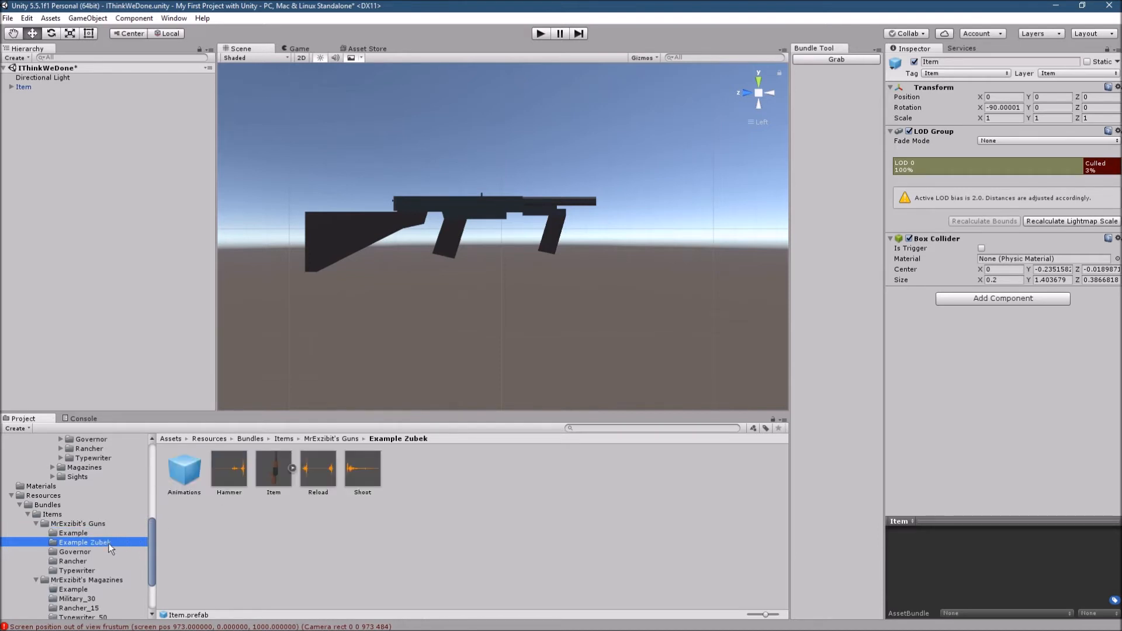
{"action": "left_click", "coordinate": [183, 476]}
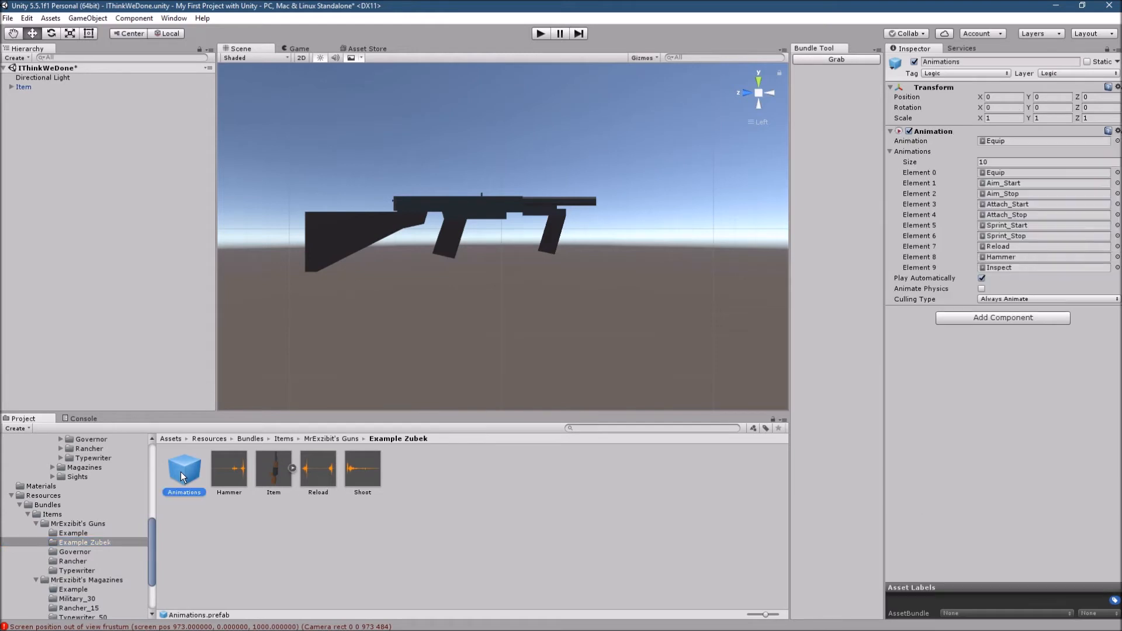
{"action": "left_click", "coordinate": [227, 476], "text": "ctrl"}
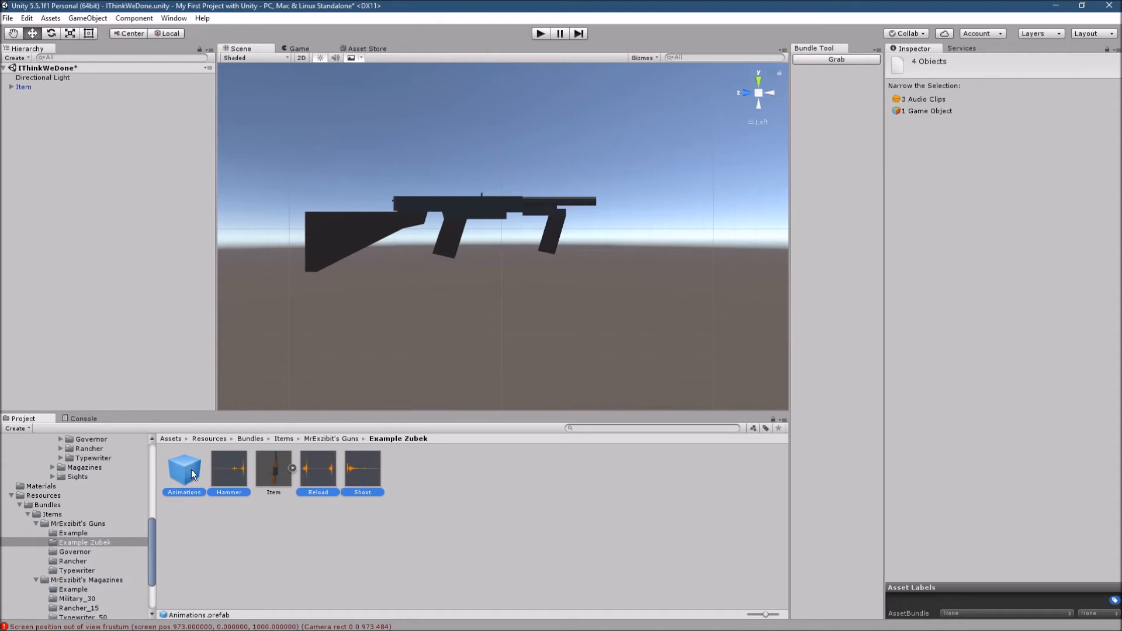
{"action": "left_click_drag", "start_coordinate": [229, 479], "coordinate": [91, 534]}
{"action": "left_click", "coordinate": [90, 533]}
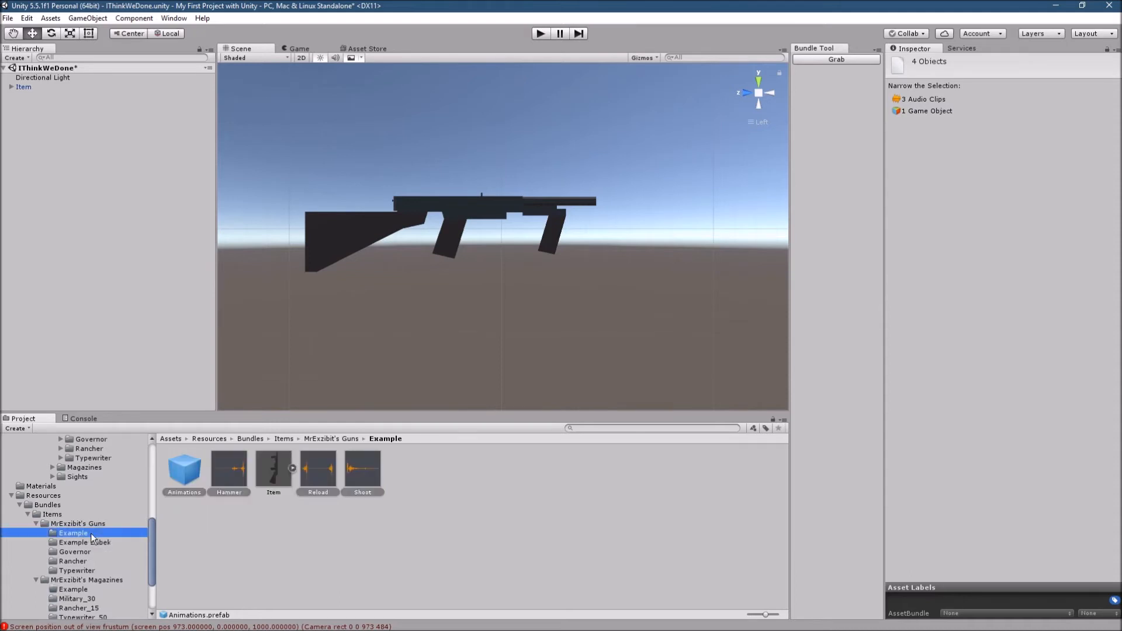
{"action": "left_click", "coordinate": [93, 541]}
{"action": "left_click", "coordinate": [132, 533]}
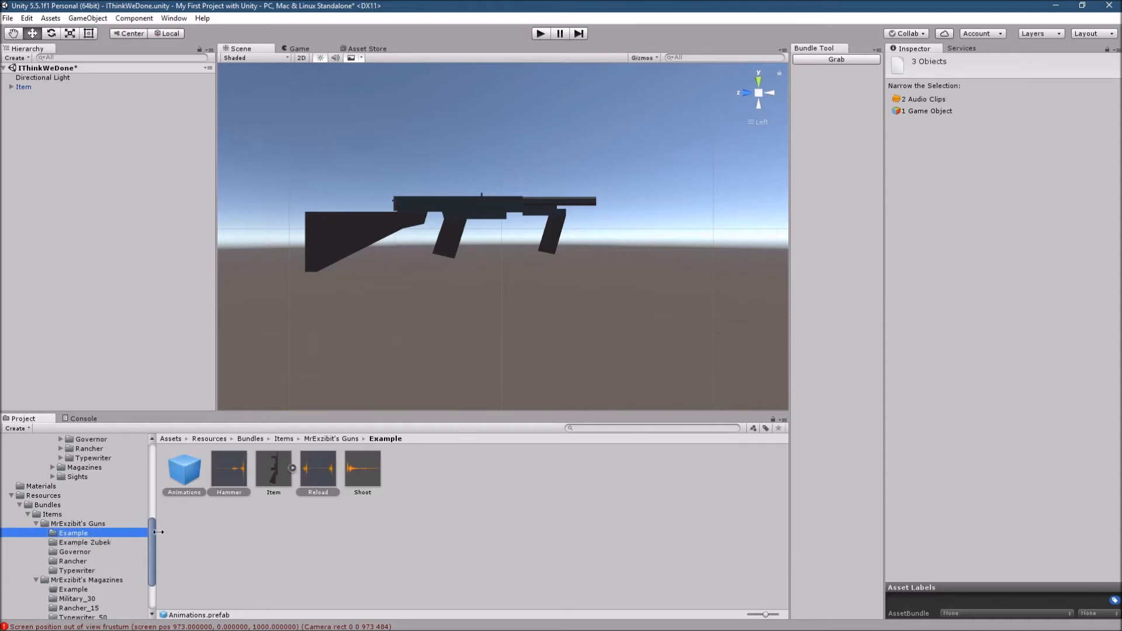
- Try to undo the move of the animation and sound assets out of the Example Zubek folder
{"action": "left_click", "coordinate": [104, 542]}
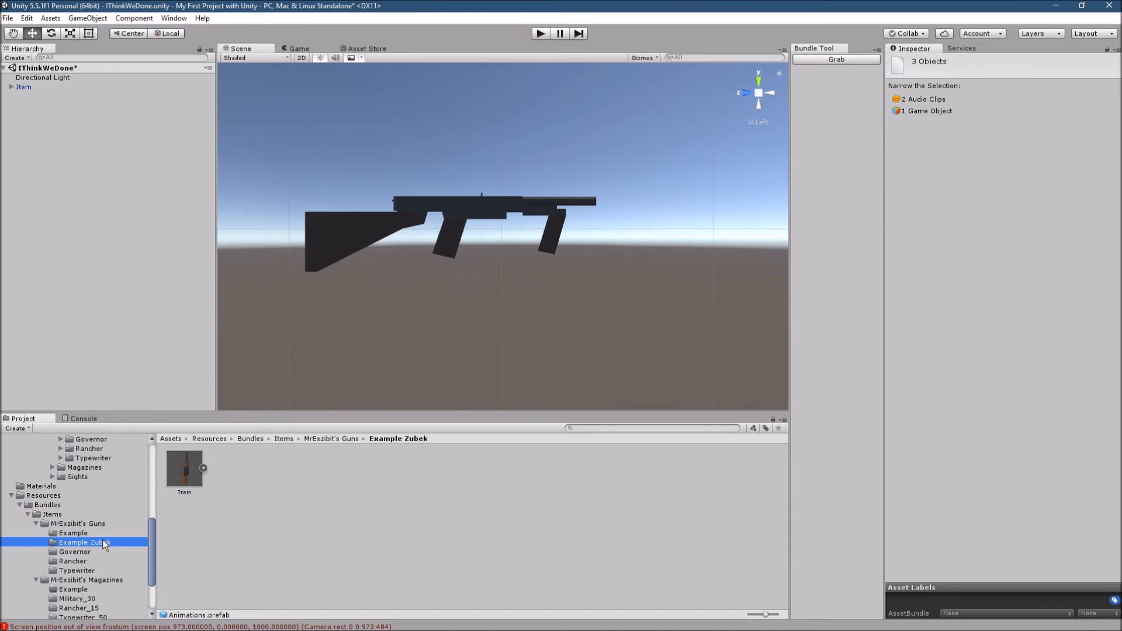
{"action": "key", "text": "ctrl+z"}
{"action": "key", "text": "ctrl+z"}
{"action": "key", "text": "ctrl+z"}
{"action": "key", "text": "ctrl+z"}
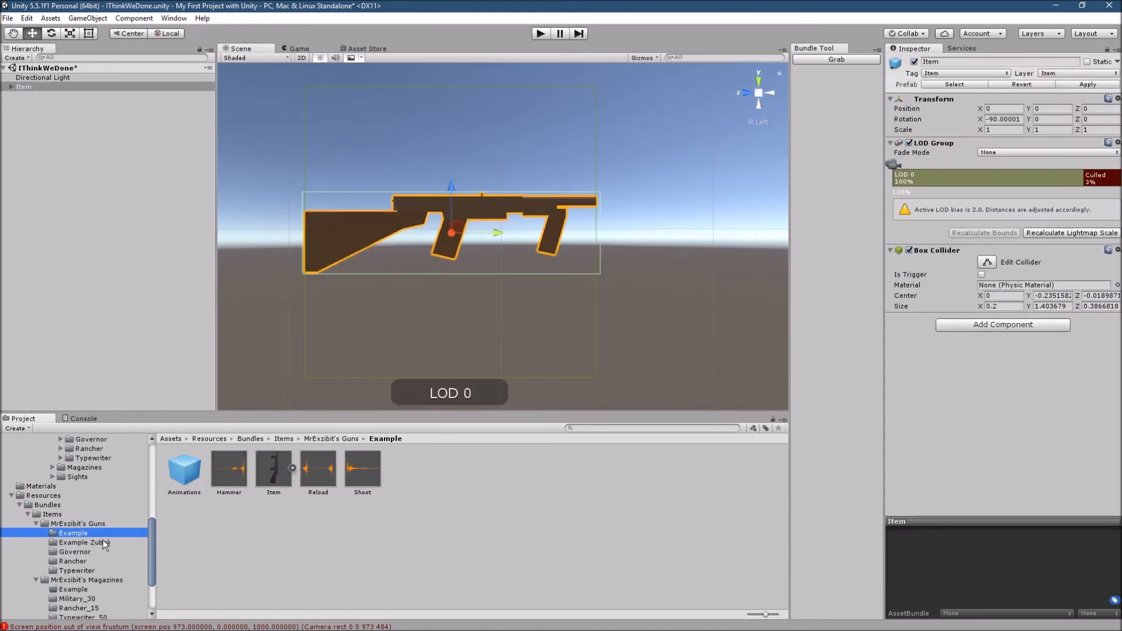
- Duplicate the Animations prefab and the Hammer, Reload and Shoot clips in Example and move the copies to the Example Zubek folder
{"action": "left_click", "coordinate": [186, 477]}
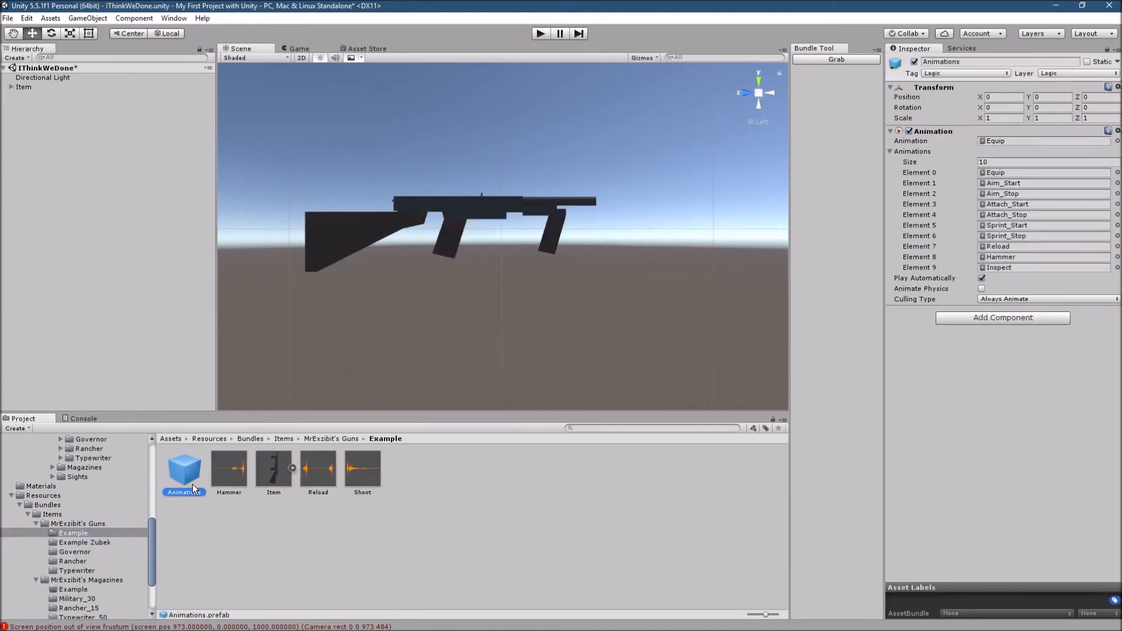
{"action": "left_click", "coordinate": [237, 477], "text": "ctrl"}
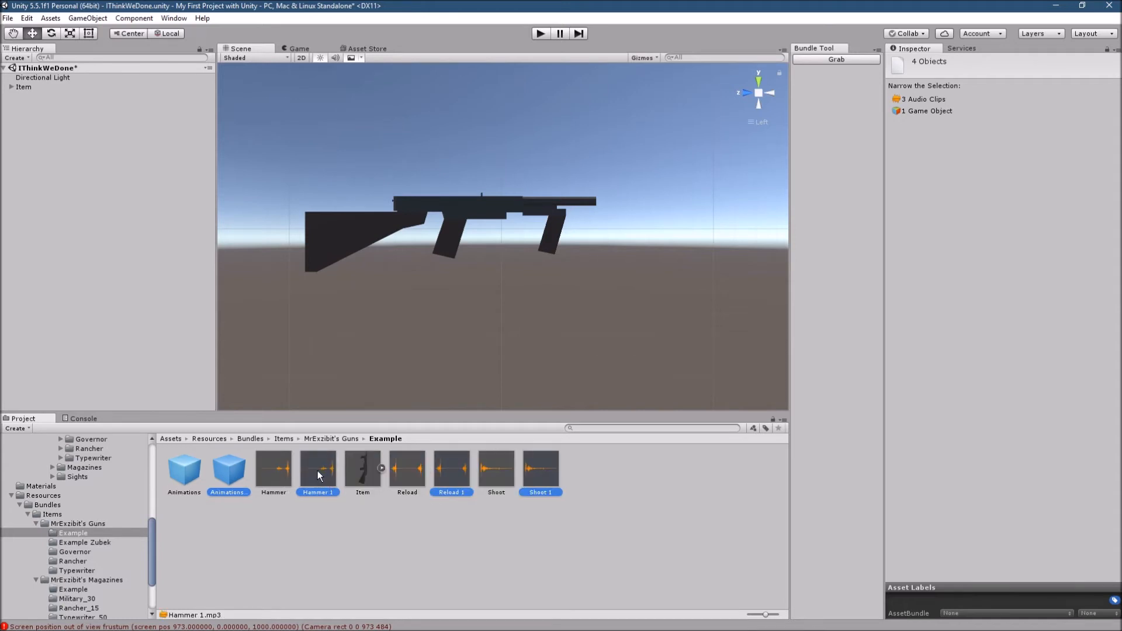
{"action": "left_click_drag", "start_coordinate": [317, 477], "coordinate": [107, 547]}
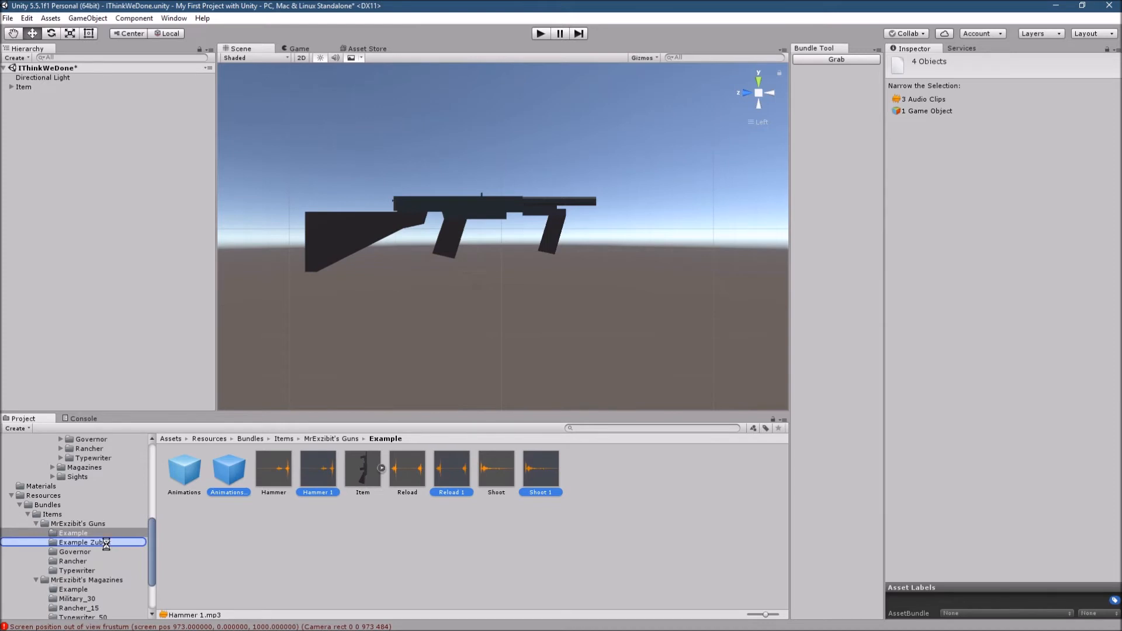
- Rename the copied prefab to Animations and the copied hammer clip to Hammer in the Example Zubek folder
{"action": "left_click", "coordinate": [196, 495]}
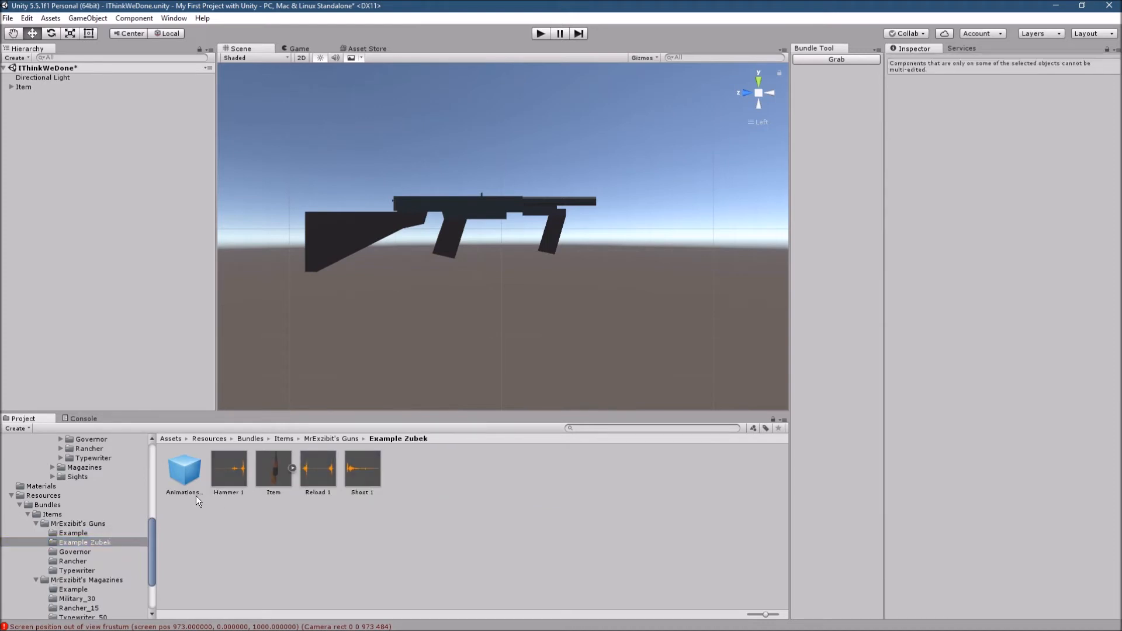
{"action": "left_click", "coordinate": [195, 492]}
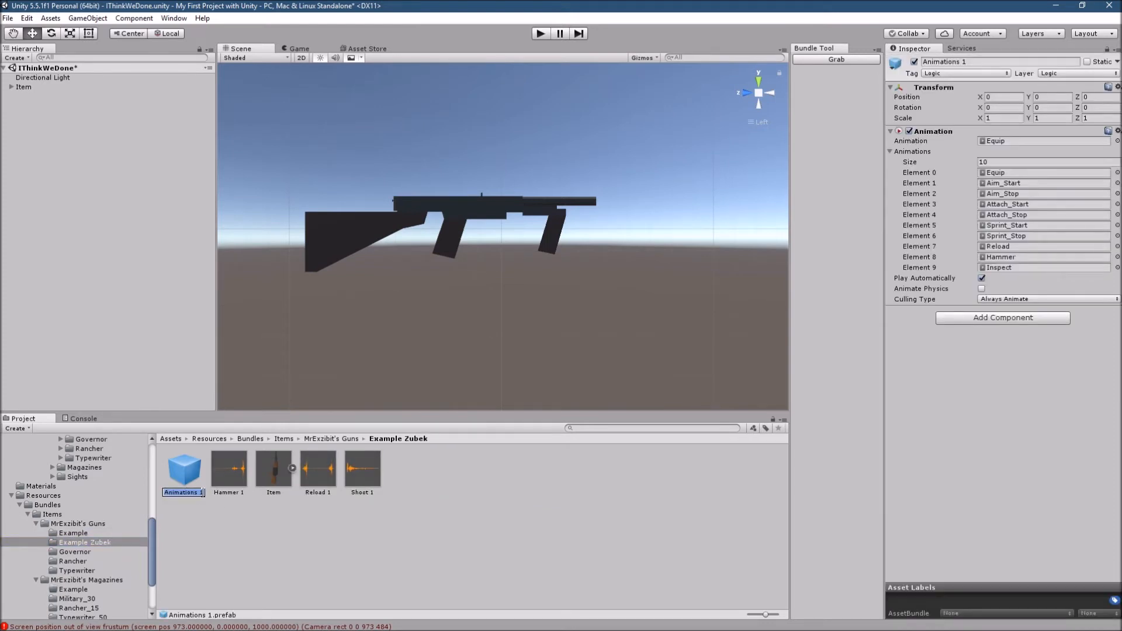
{"action": "key", "text": "BackSpace"}
{"action": "key", "text": "BackSpace"}
{"action": "key", "text": "Return"}
{"action": "left_click", "coordinate": [244, 494]}
{"action": "left_click", "coordinate": [243, 492]}
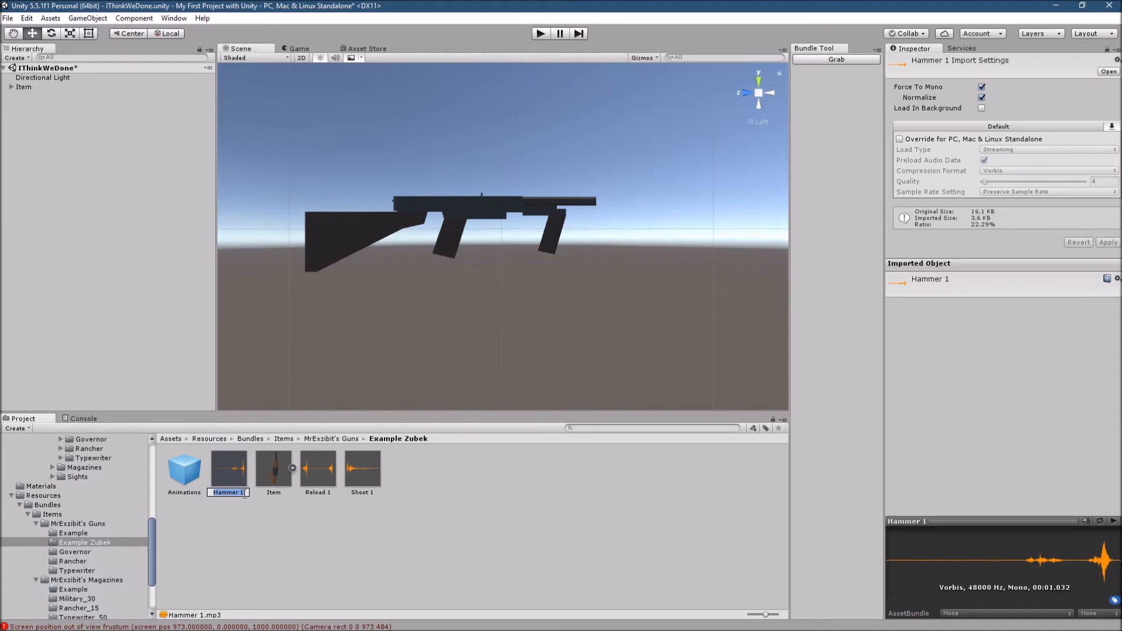
{"action": "key", "text": "BackSpace"}
{"action": "key", "text": "BackSpace"}
{"action": "key", "text": "Return"}
- Rename the copied Reload 1 and Shoot 1 clips to Reload and Shoot
{"action": "left_click", "coordinate": [331, 492]}
{"action": "left_click", "coordinate": [331, 493]}
{"action": "key", "text": "BackSpace"}
{"action": "key", "text": "BackSpace"}
{"action": "key", "text": "Return"}
{"action": "left_click", "coordinate": [374, 492]}
{"action": "left_click", "coordinate": [375, 492]}
{"action": "left_click", "coordinate": [377, 492]}
{"action": "key", "text": "BackSpace"}
{"action": "key", "text": "BackSpace"}
{"action": "key", "text": "Return"}
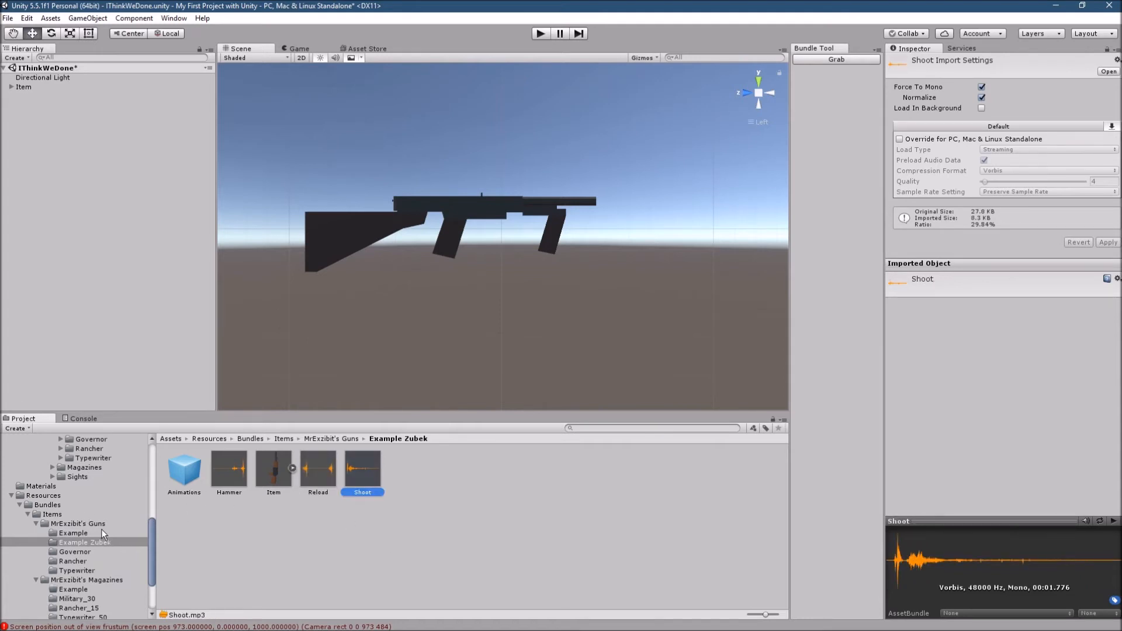
- For the Example folder's Hammer clip, disable Force To Mono, enable the PC, Mac & Linux Standalone override, set Quality to 100 and apply
{"action": "left_click", "coordinate": [100, 530]}
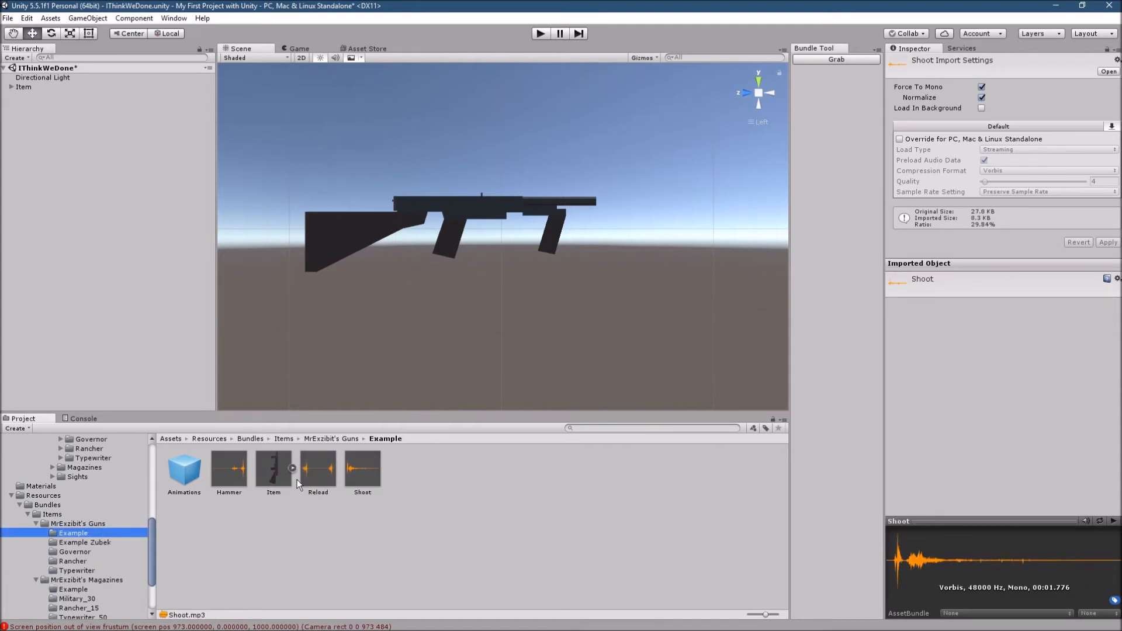
{"action": "left_click", "coordinate": [186, 471]}
{"action": "left_click", "coordinate": [224, 471]}
{"action": "left_click", "coordinate": [199, 468]}
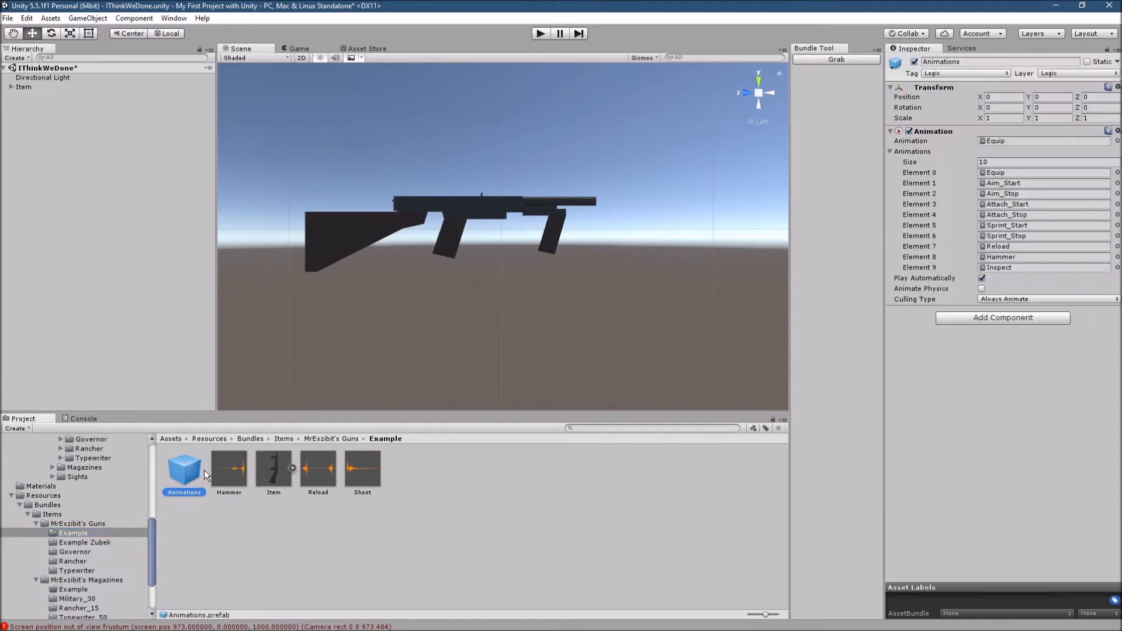
{"action": "left_click", "coordinate": [241, 482]}
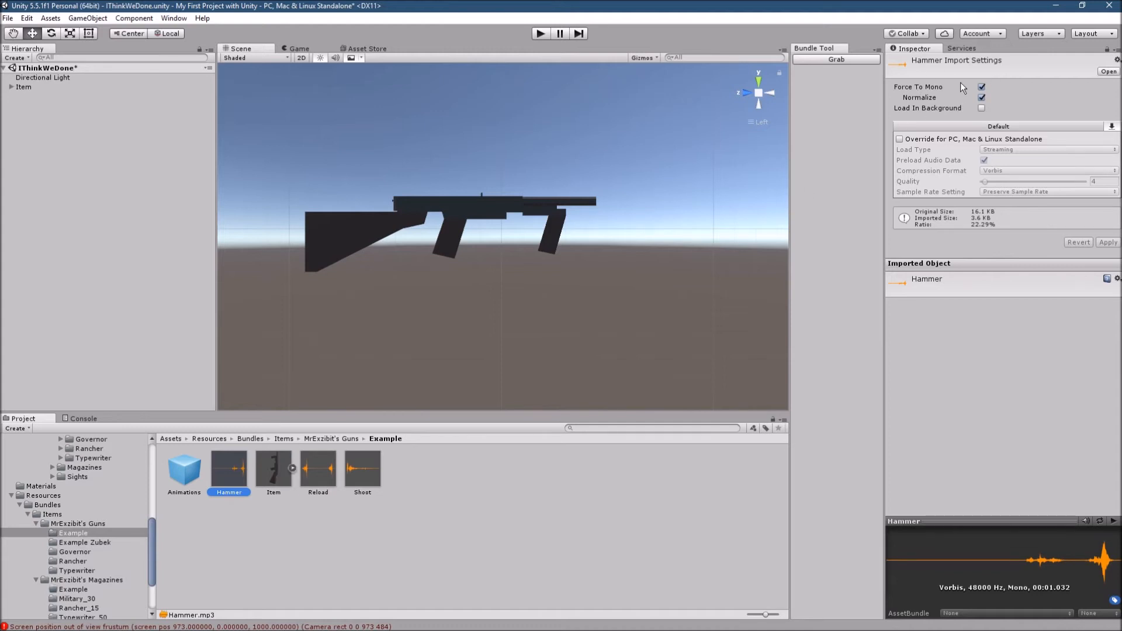
{"action": "left_click", "coordinate": [982, 87]}
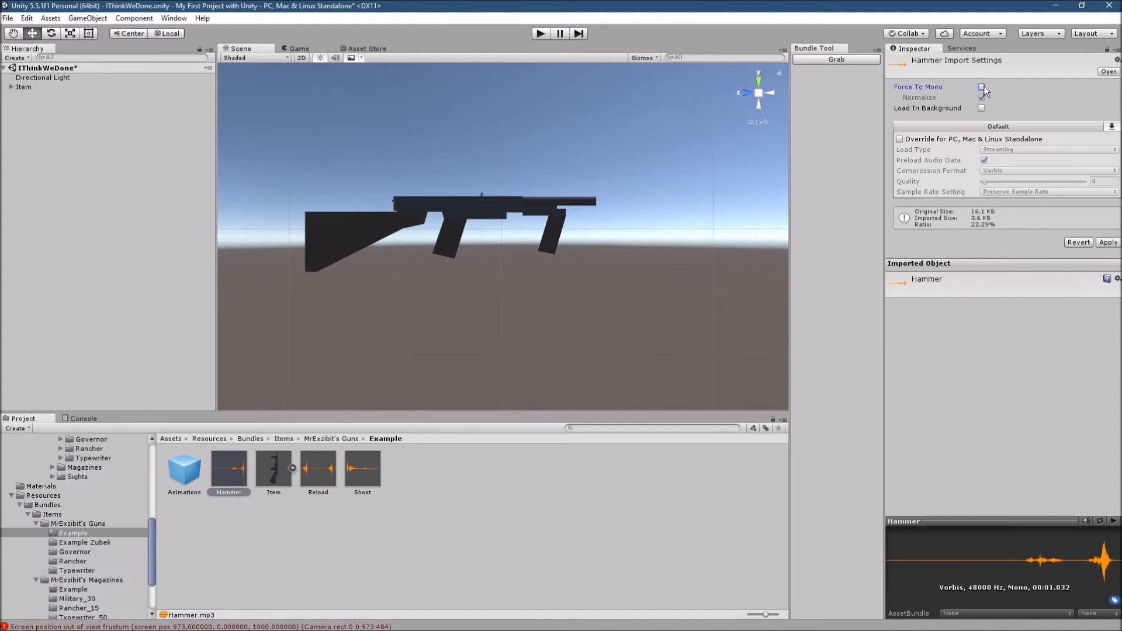
{"action": "left_click", "coordinate": [900, 140]}
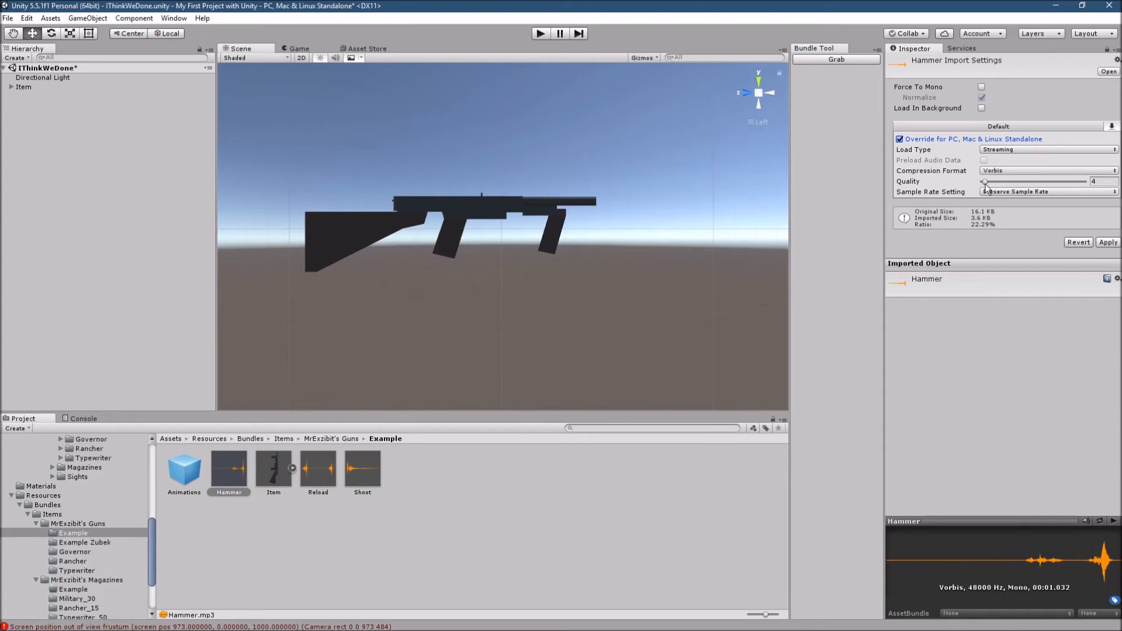
{"action": "left_click_drag", "start_coordinate": [987, 186], "coordinate": [1096, 174]}
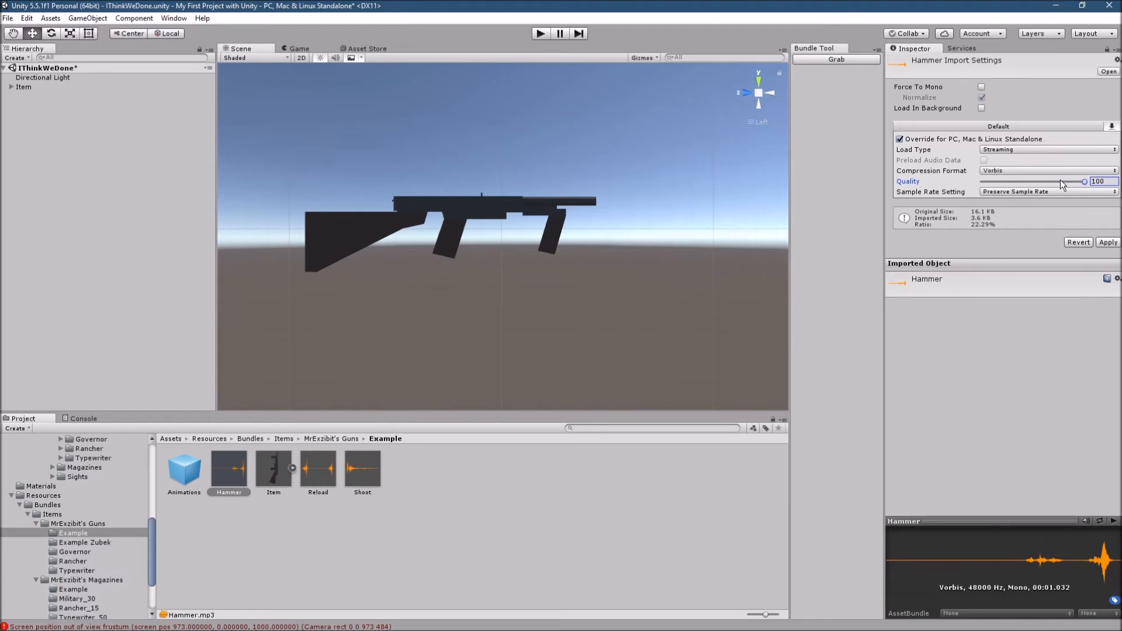
{"action": "left_click", "coordinate": [1040, 159]}
{"action": "left_click", "coordinate": [1027, 146]}
{"action": "left_click", "coordinate": [1020, 139]}
{"action": "left_click", "coordinate": [1019, 139]}
{"action": "left_click", "coordinate": [1019, 150]}
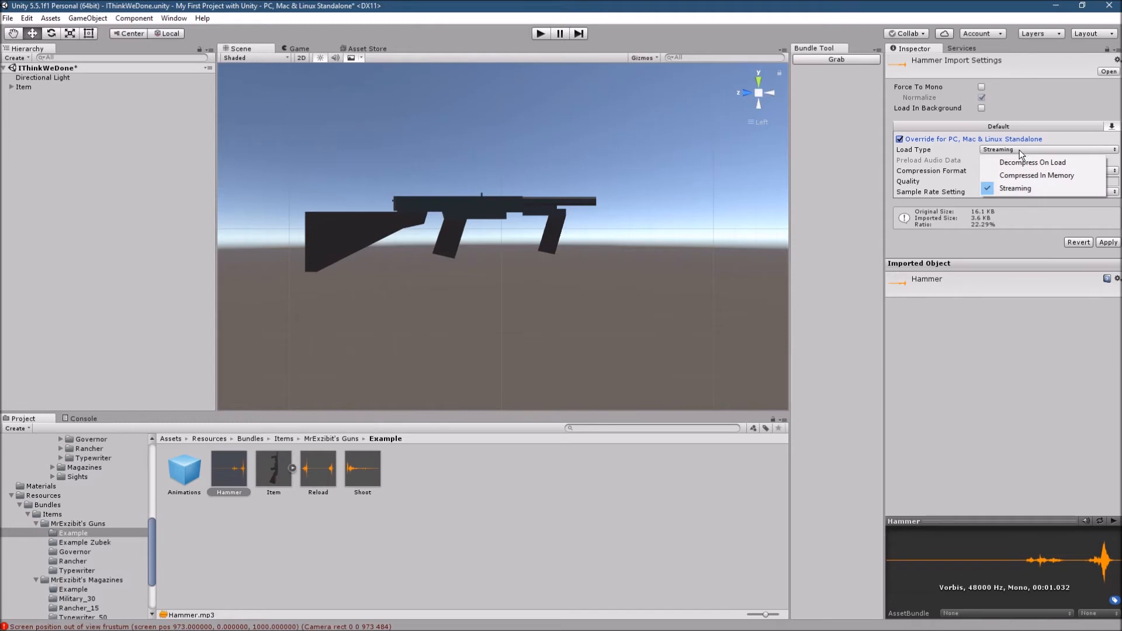
{"action": "left_click", "coordinate": [994, 345]}
{"action": "left_click", "coordinate": [1108, 242]}
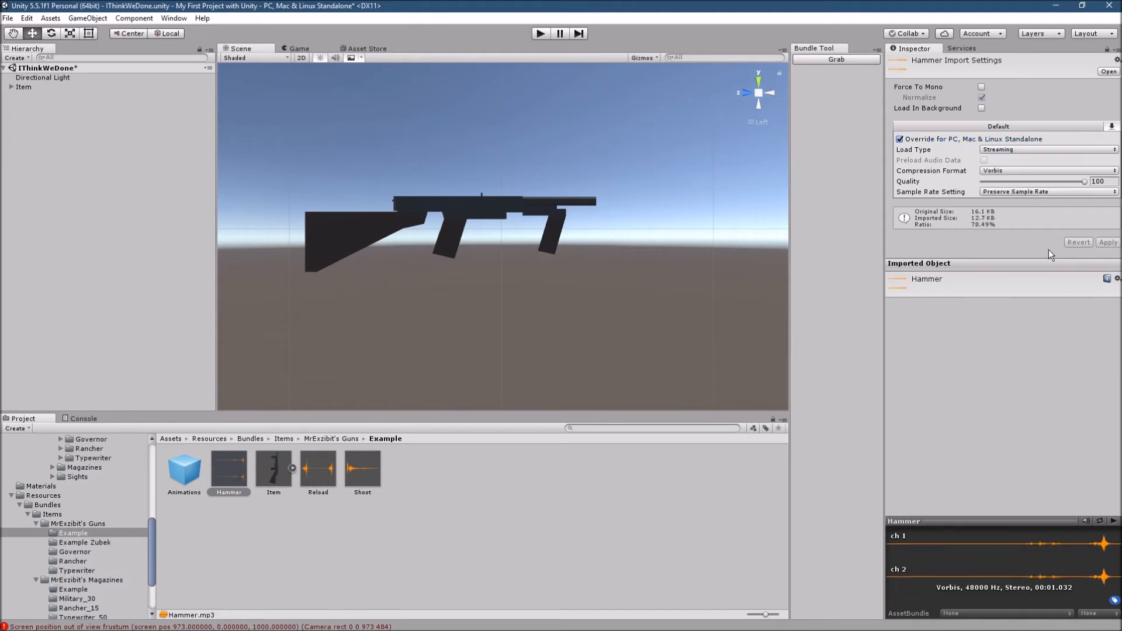
- Check the Typewriter Hammer clip's import settings, and apply Decompress On Load as the Load Type of the Example Hammer clip
{"action": "left_click", "coordinate": [79, 571]}
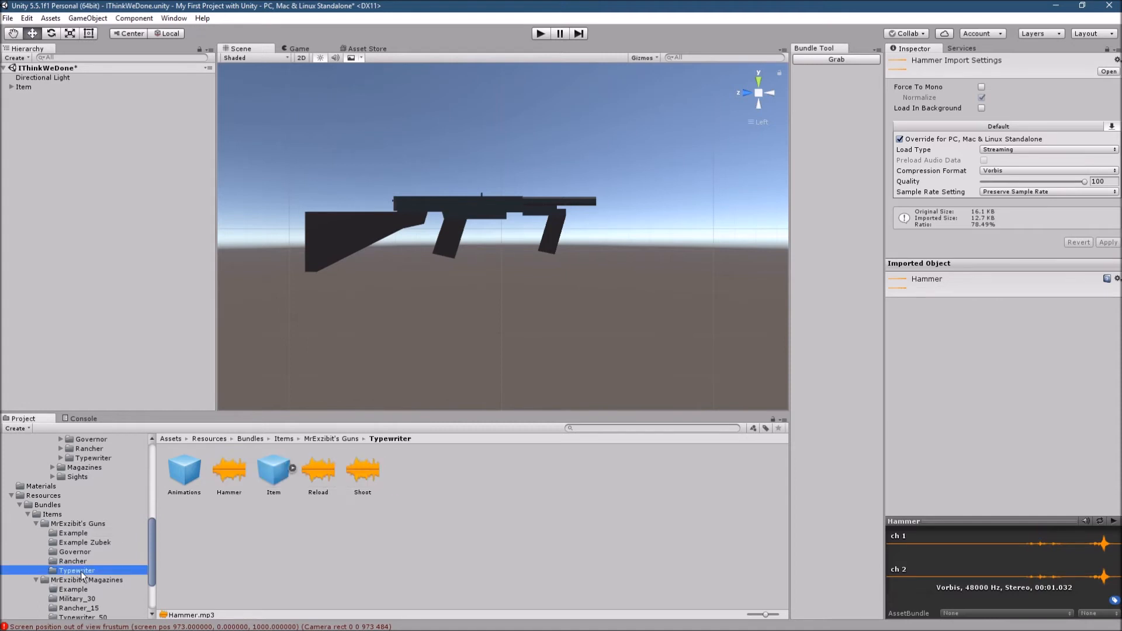
{"action": "left_click", "coordinate": [233, 468]}
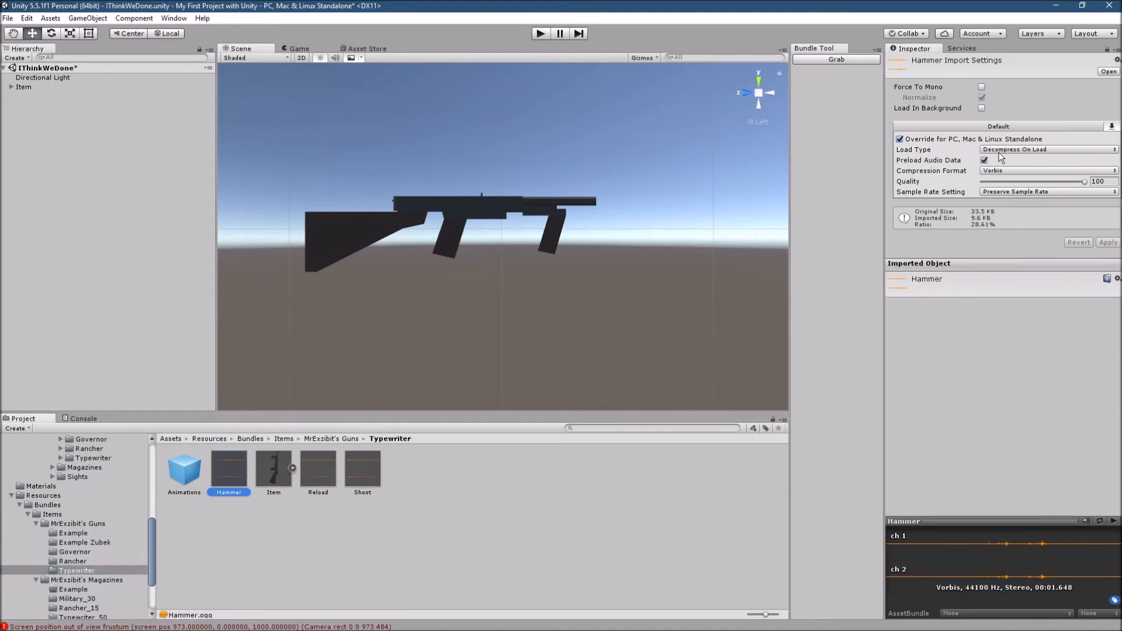
{"action": "left_click", "coordinate": [74, 533]}
{"action": "left_click", "coordinate": [229, 468]}
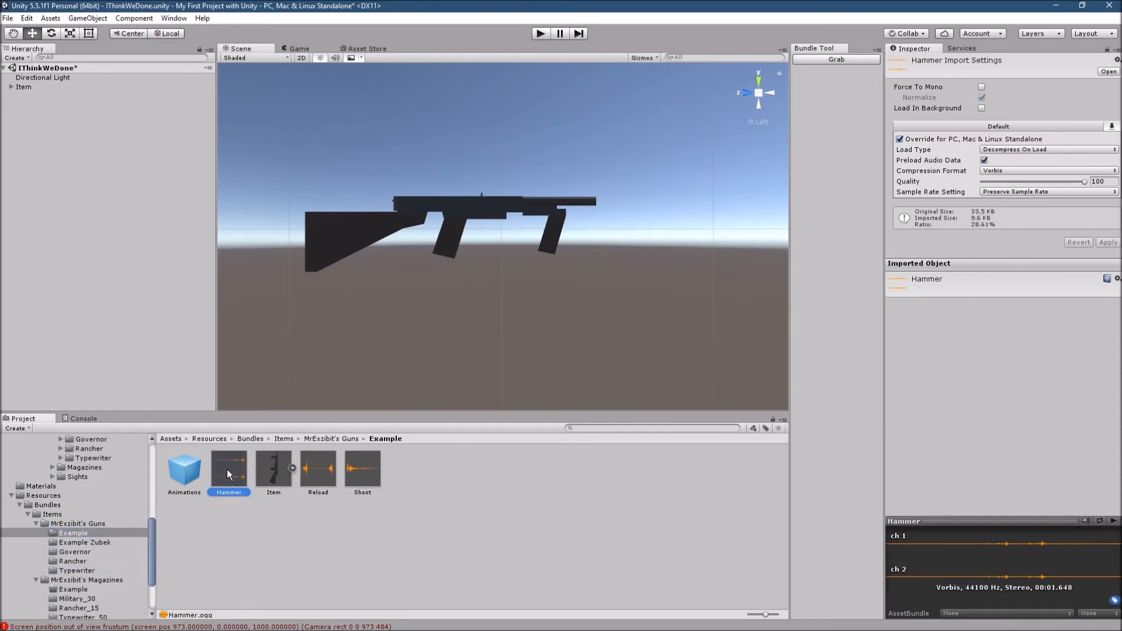
{"action": "left_click", "coordinate": [1012, 149]}
{"action": "left_click", "coordinate": [1020, 162]}
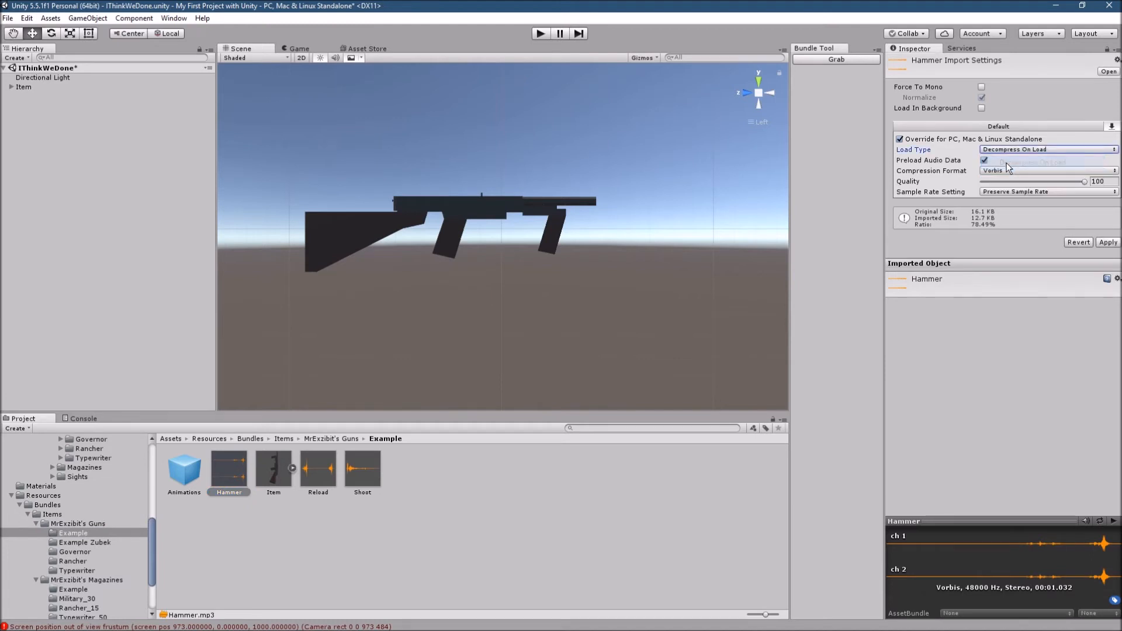
{"action": "left_click", "coordinate": [1108, 242]}
- Import the Reload clip without Force To Mono, using the Standalone override with Decompress On Load and Quality 100, and apply
{"action": "left_click", "coordinate": [317, 476]}
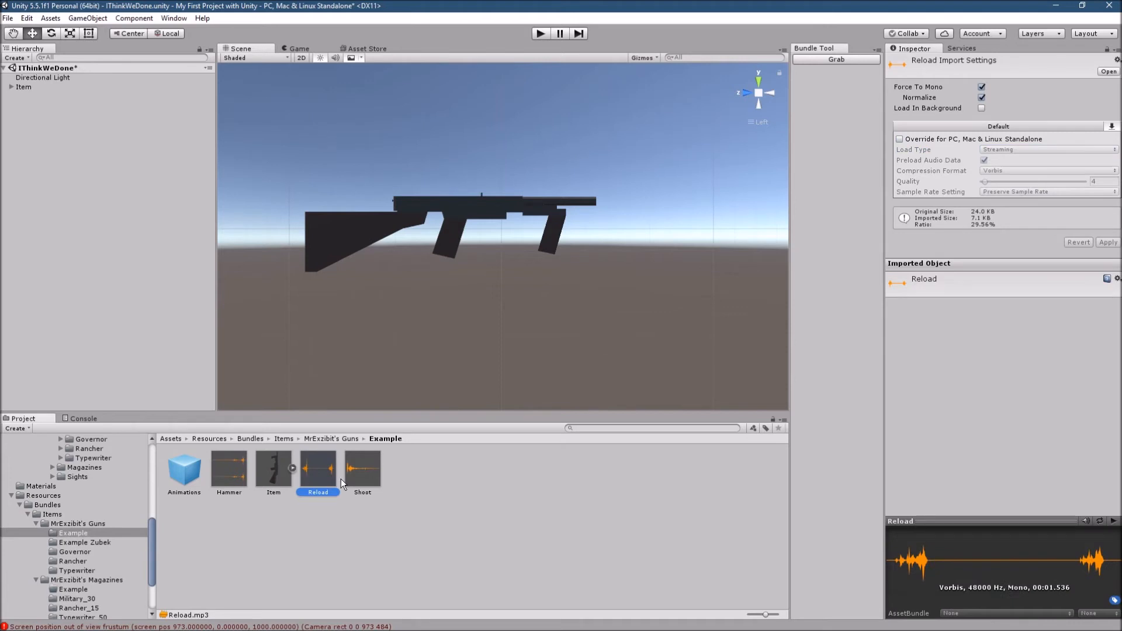
{"action": "left_click", "coordinate": [982, 86]}
{"action": "left_click", "coordinate": [942, 140]}
{"action": "left_click", "coordinate": [1017, 150]}
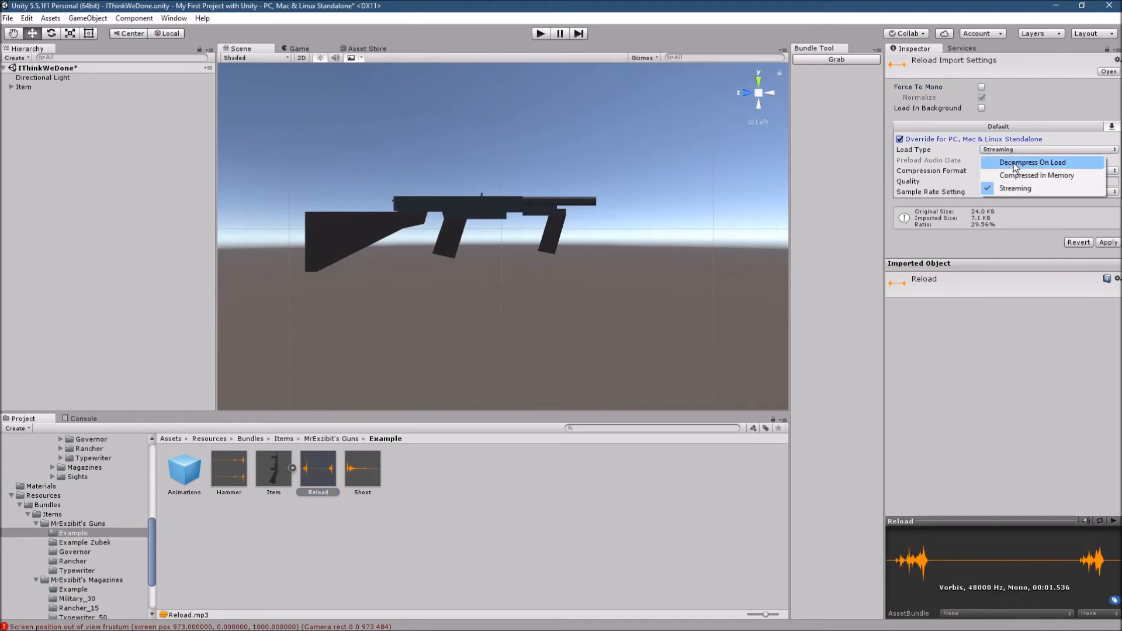
{"action": "left_click", "coordinate": [1015, 163]}
{"action": "left_click_drag", "start_coordinate": [985, 182], "coordinate": [1107, 170]}
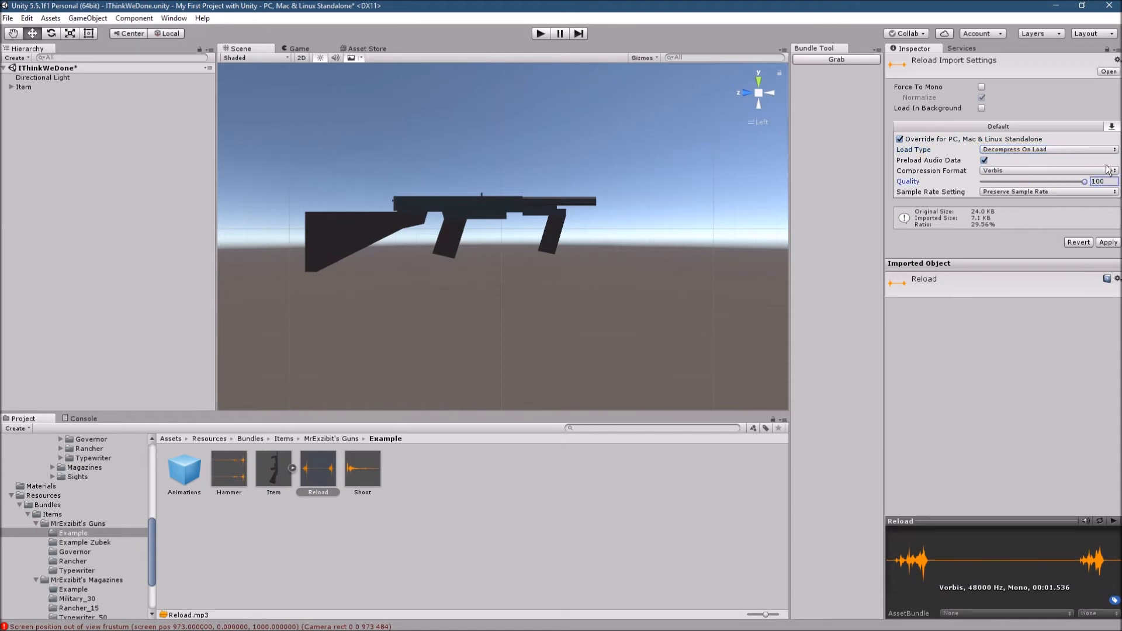
{"action": "left_click", "coordinate": [1106, 243]}
- Give the Shoot clip a Standalone override with Decompress On Load and Quality 100, with Force To Mono disabled, and apply
{"action": "left_click", "coordinate": [362, 469]}
{"action": "left_click", "coordinate": [981, 87]}
{"action": "left_click", "coordinate": [899, 139]}
{"action": "left_click", "coordinate": [1027, 149]}
{"action": "left_click", "coordinate": [1018, 160]}
{"action": "left_click_drag", "start_coordinate": [985, 182], "coordinate": [1086, 182]}
{"action": "left_click", "coordinate": [1108, 242]}
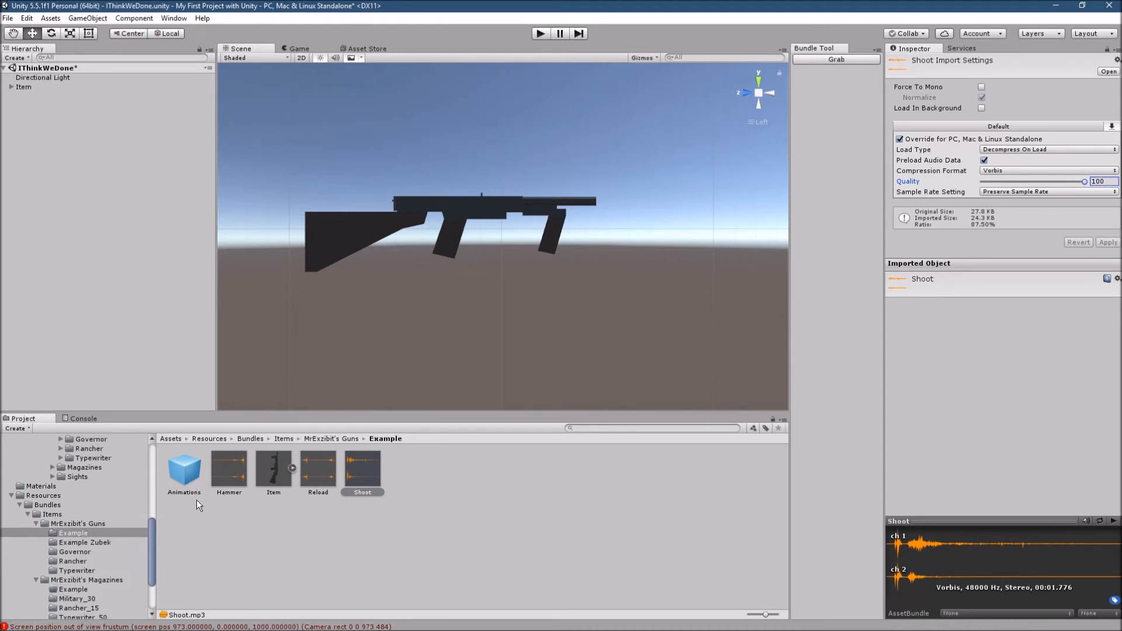
{"action": "left_click", "coordinate": [227, 530]}
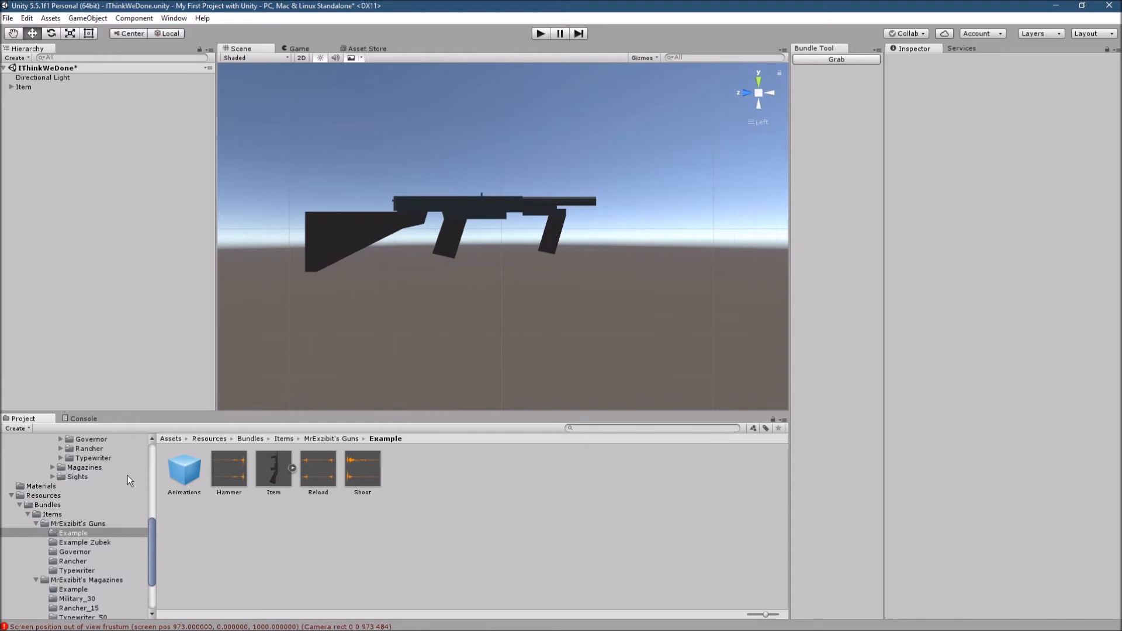
- Select the Example folder inside MrExzibit's Guns, grab its assets into the Bundle Tool and review the asset list
{"action": "left_click", "coordinate": [74, 524]}
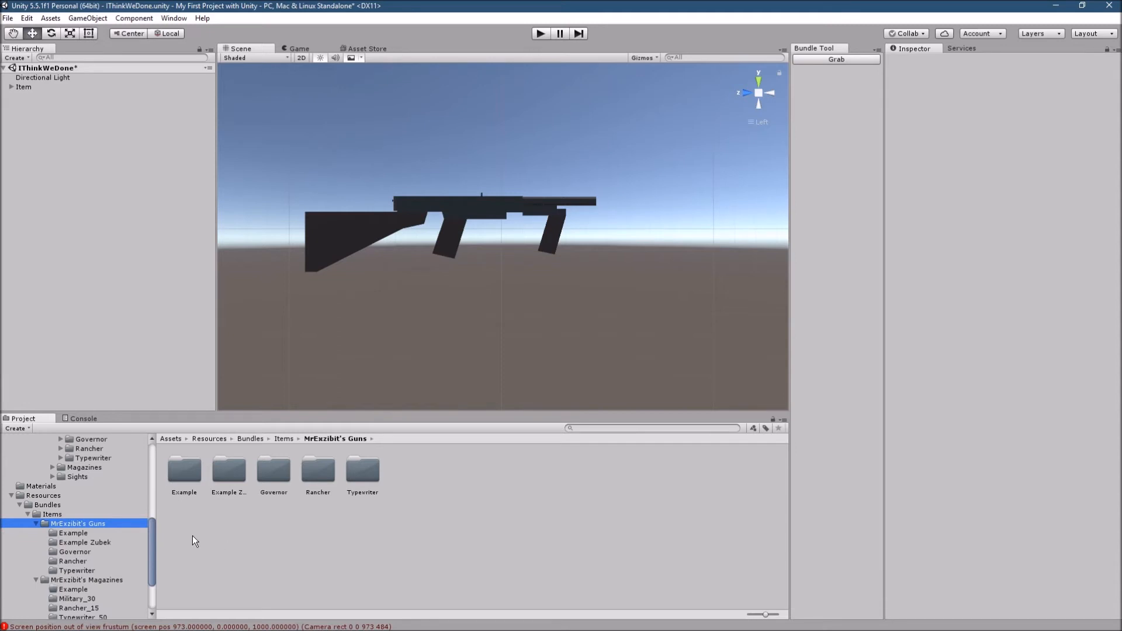
{"action": "left_click", "coordinate": [178, 473]}
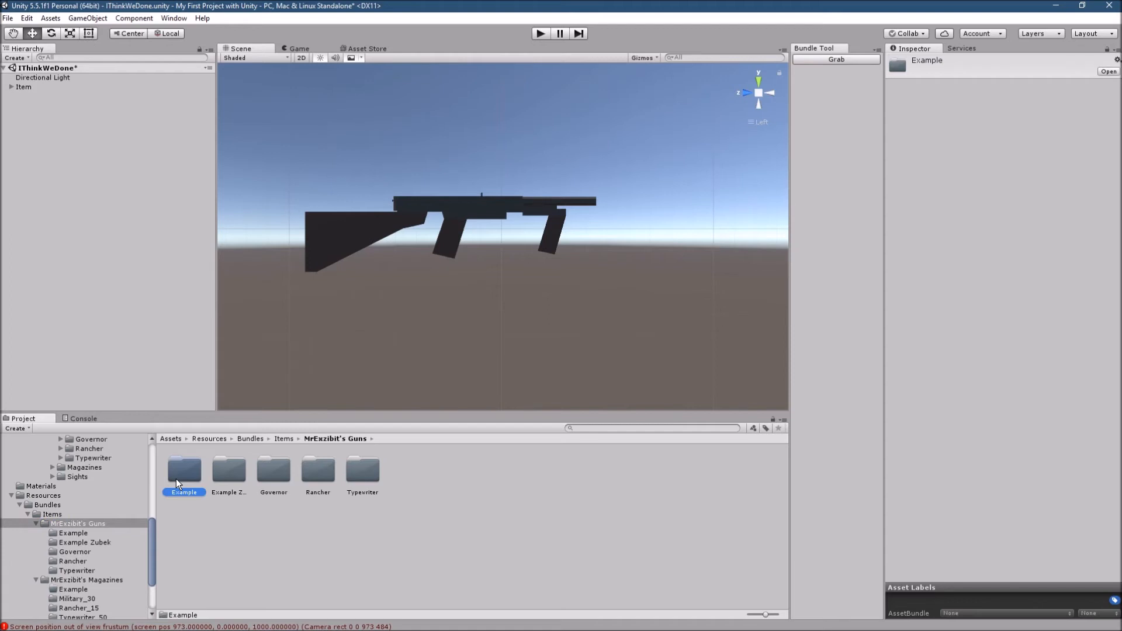
{"action": "left_click", "coordinate": [73, 533]}
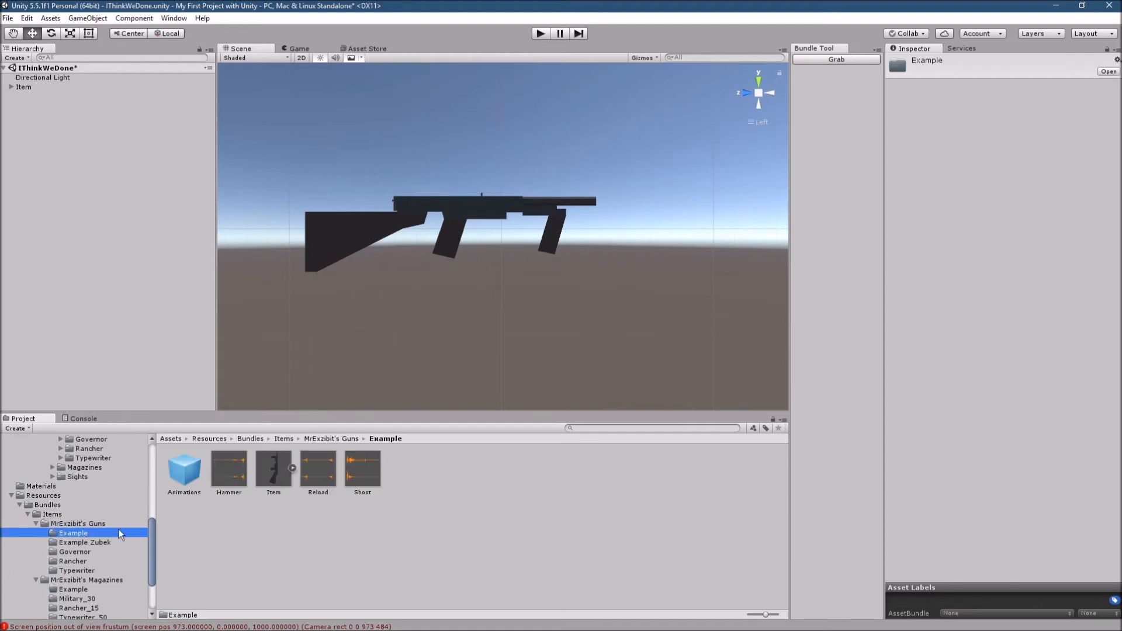
{"action": "left_click", "coordinate": [83, 521]}
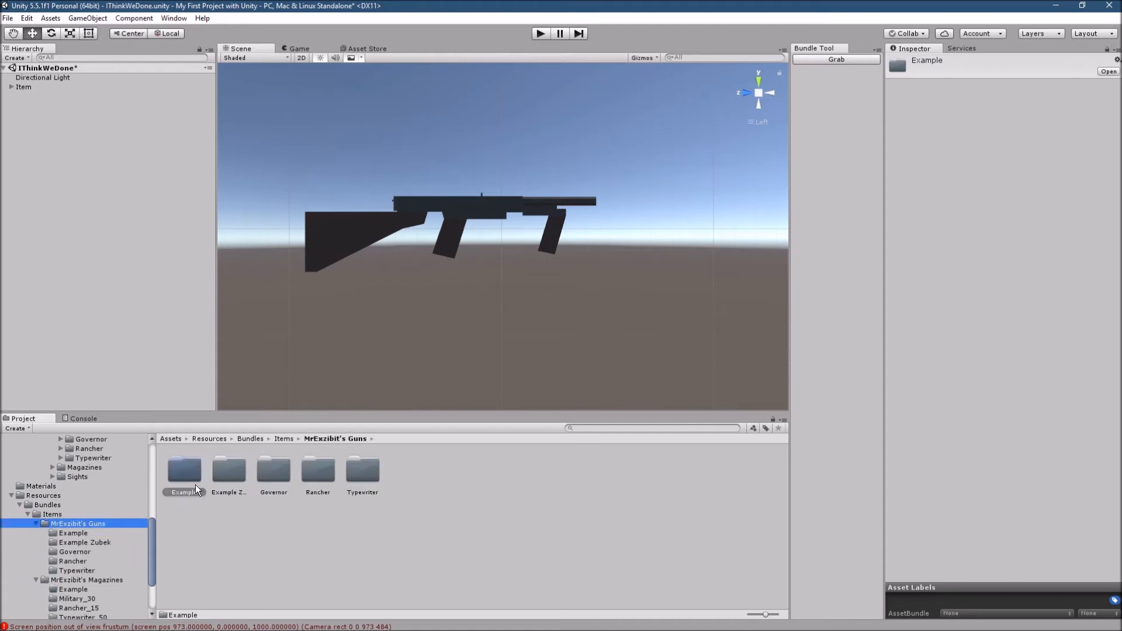
{"action": "left_click", "coordinate": [195, 484]}
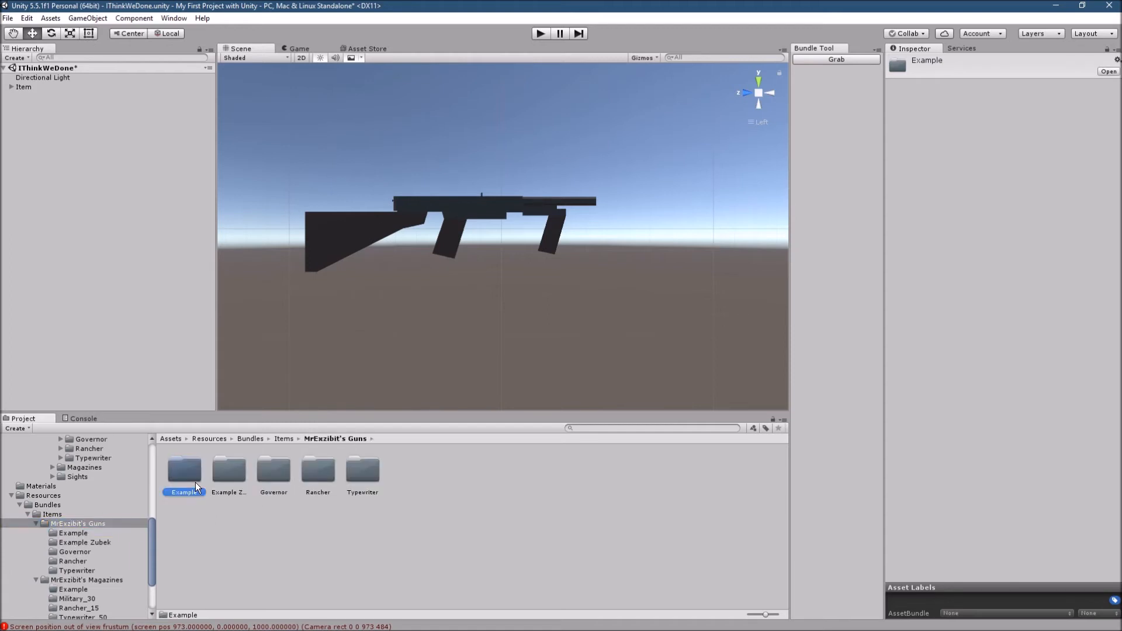
{"action": "left_click", "coordinate": [833, 59]}
{"action": "scroll", "coordinate": [836, 175], "scroll_direction": "down", "scroll_amount": 3}
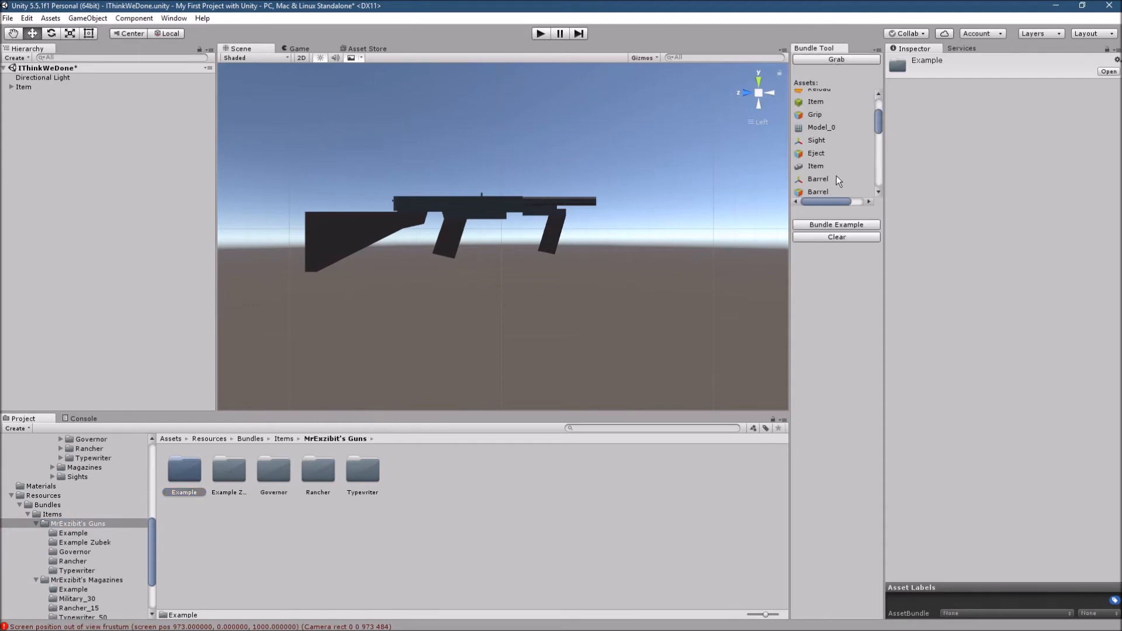
{"action": "scroll", "coordinate": [833, 176], "scroll_direction": "down", "scroll_amount": 5}
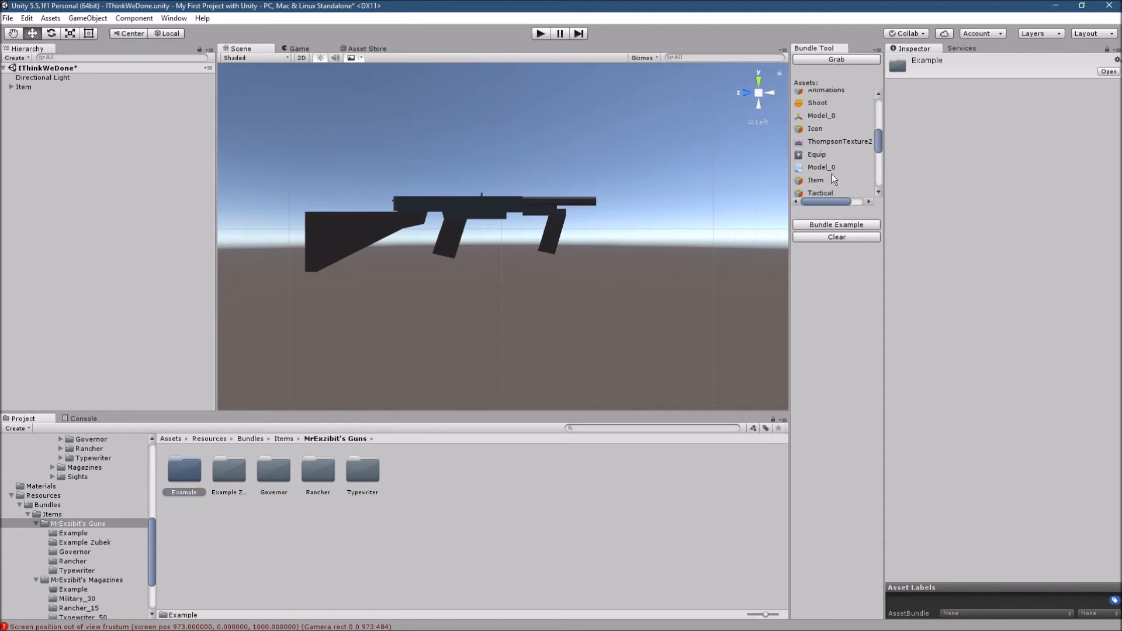
- Build the Example asset bundle and save it as Example.unity3d on the Desktop
{"action": "left_click", "coordinate": [835, 225]}
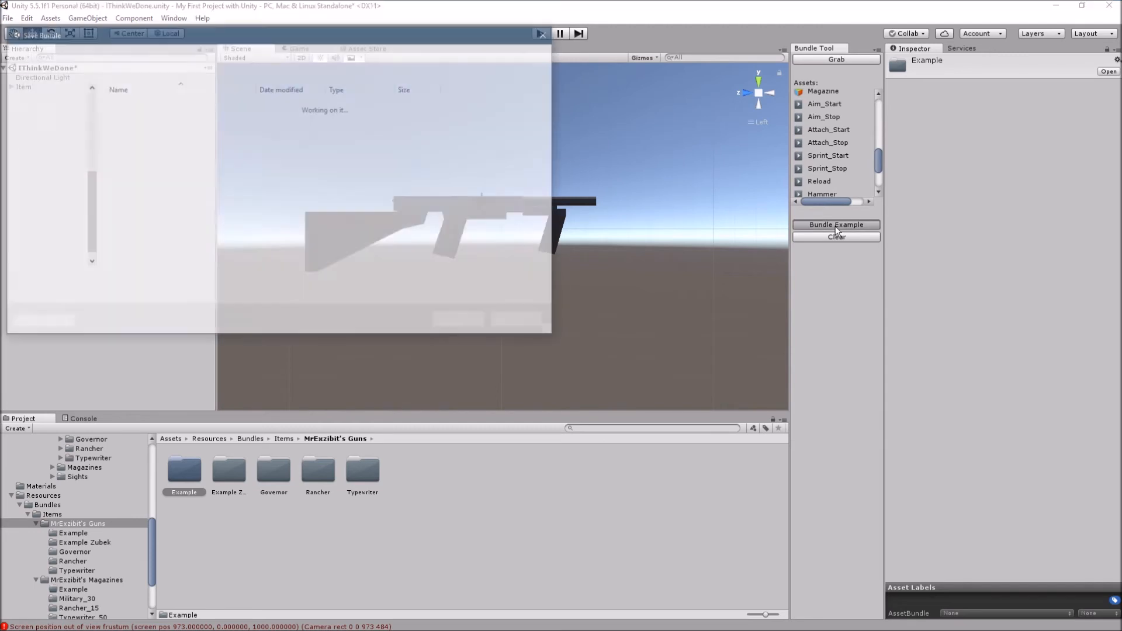
{"action": "left_click", "coordinate": [27, 142]}
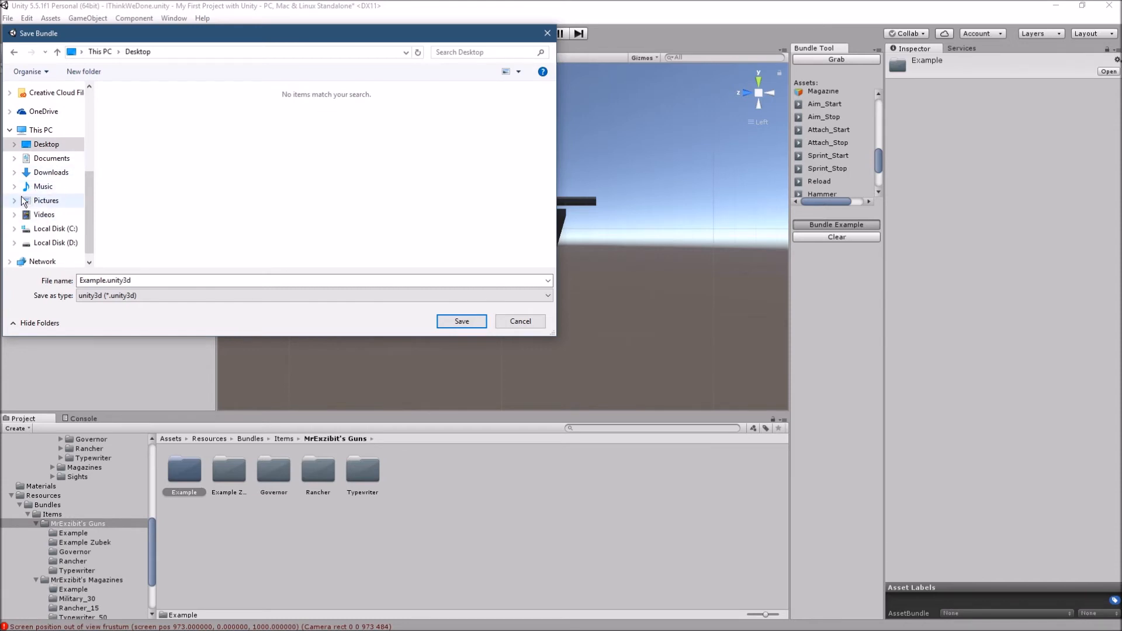
{"action": "scroll", "coordinate": [29, 175], "scroll_direction": "up", "scroll_amount": 2}
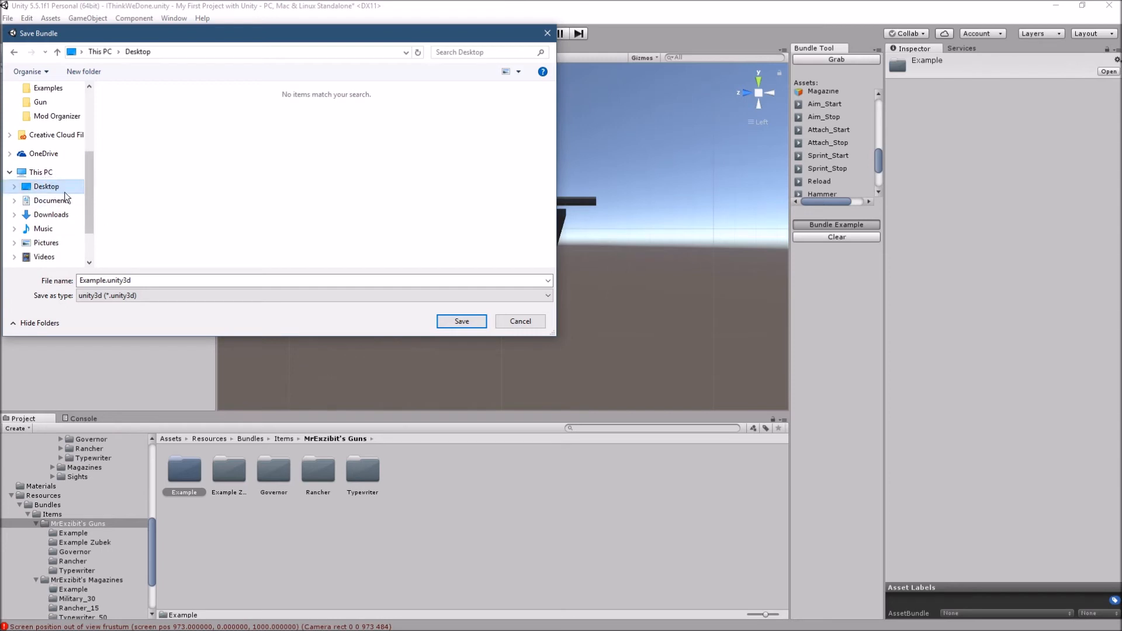
{"action": "left_click", "coordinate": [461, 322]}
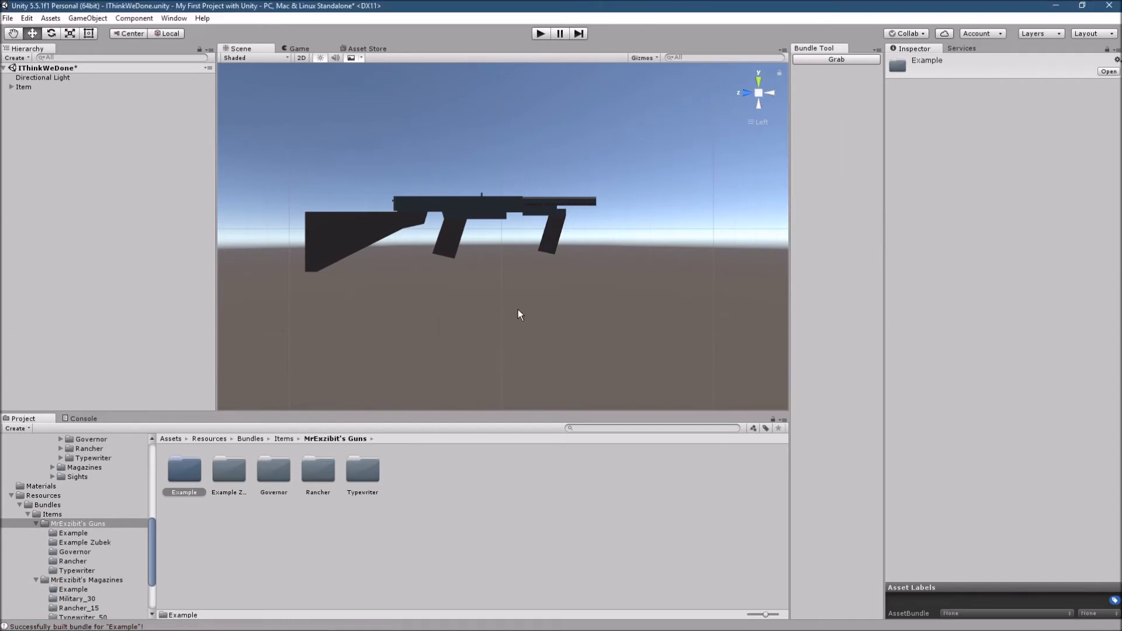
- Minimize Unity and both File Explorer windows, and move the exported Example file away from the Recycle Bin on the desktop
{"action": "left_click", "coordinate": [1056, 6]}
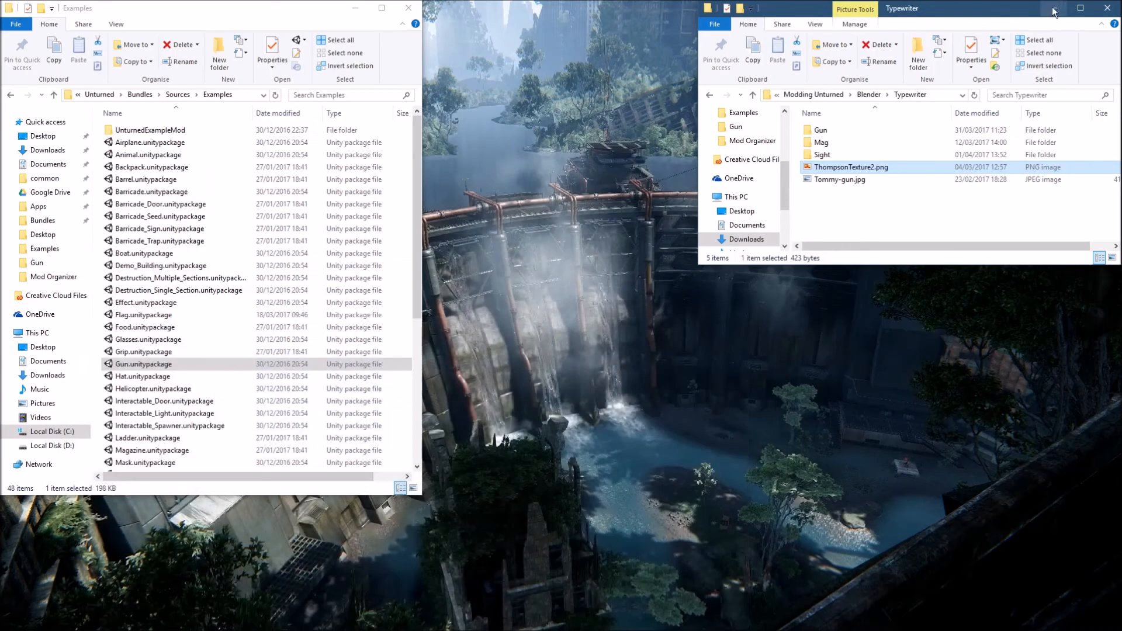
{"action": "left_click", "coordinate": [365, 8]}
{"action": "left_click", "coordinate": [1053, 9]}
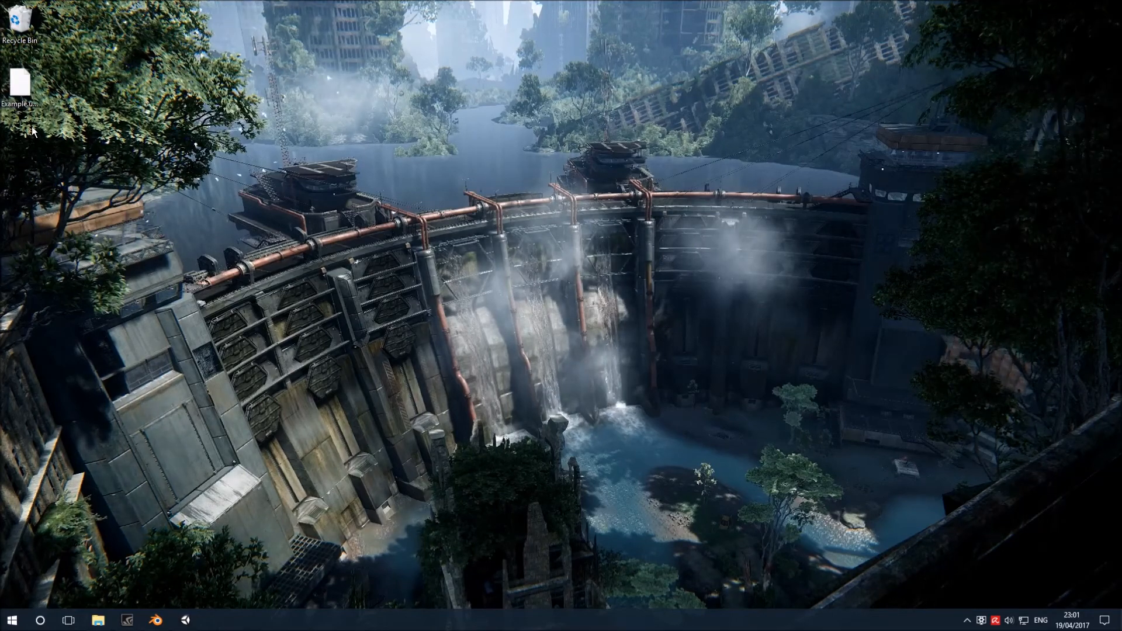
{"action": "left_click_drag", "start_coordinate": [27, 93], "coordinate": [248, 93]}
{"action": "left_click_drag", "start_coordinate": [347, 31], "coordinate": [102, 148]}
{"action": "left_click", "coordinate": [91, 112]}
- Switch to the File Explorer window showing Examples and go to Unturned's Bundles > Items > Guns folder
{"action": "mouse_move", "coordinate": [131, 625]}
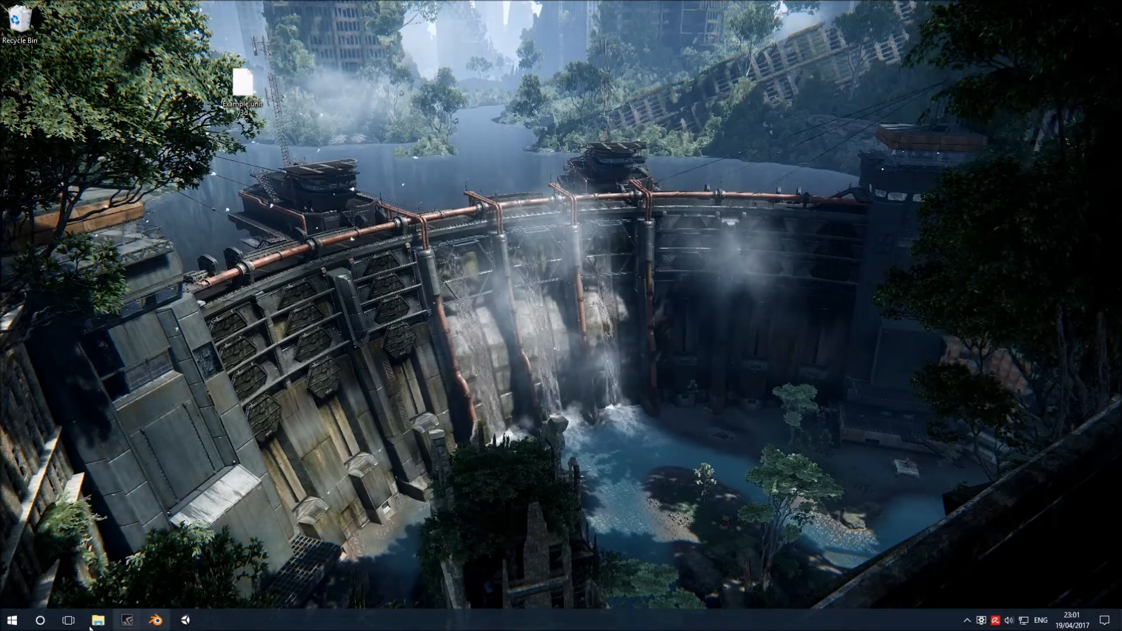
{"action": "mouse_move", "coordinate": [94, 624]}
{"action": "mouse_move", "coordinate": [164, 562]}
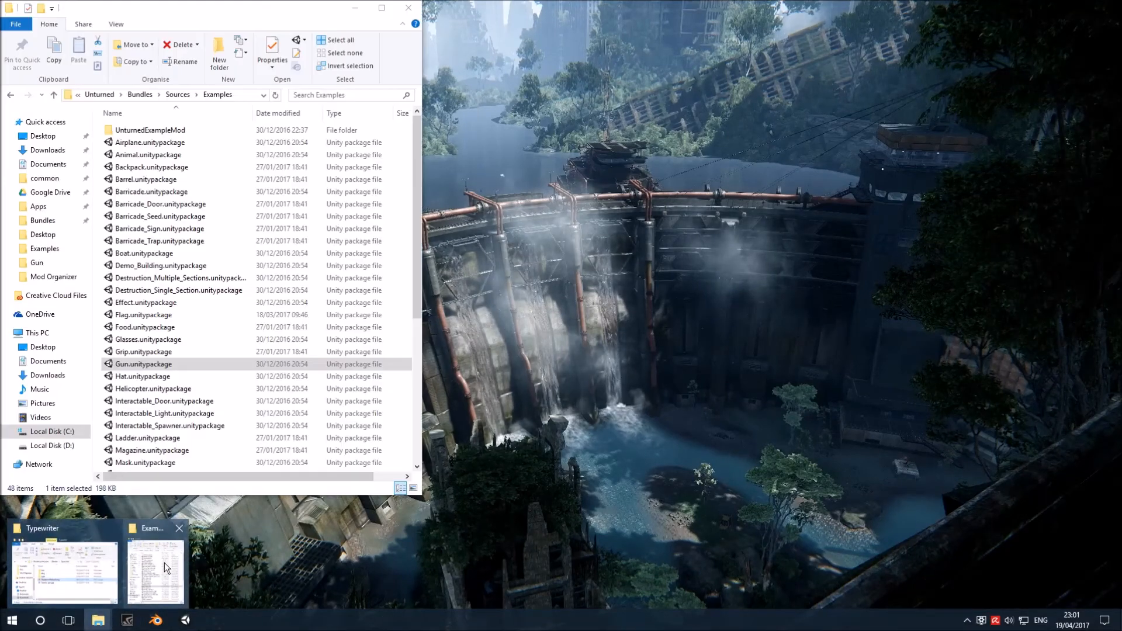
{"action": "left_click", "coordinate": [164, 563]}
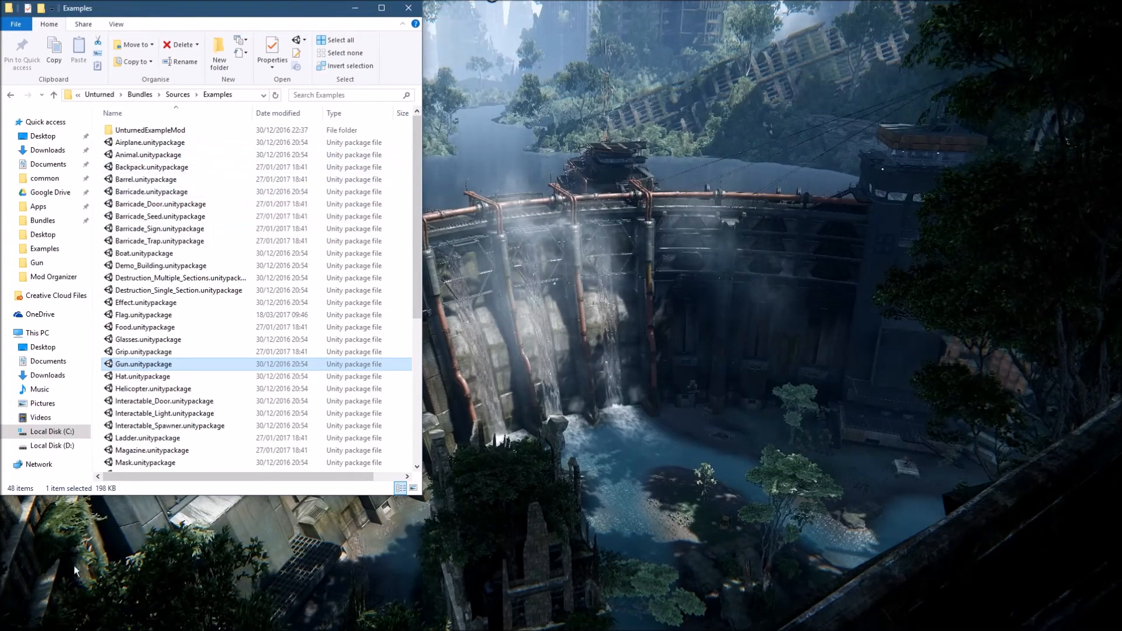
{"action": "left_click", "coordinate": [89, 623]}
{"action": "left_click", "coordinate": [156, 570]}
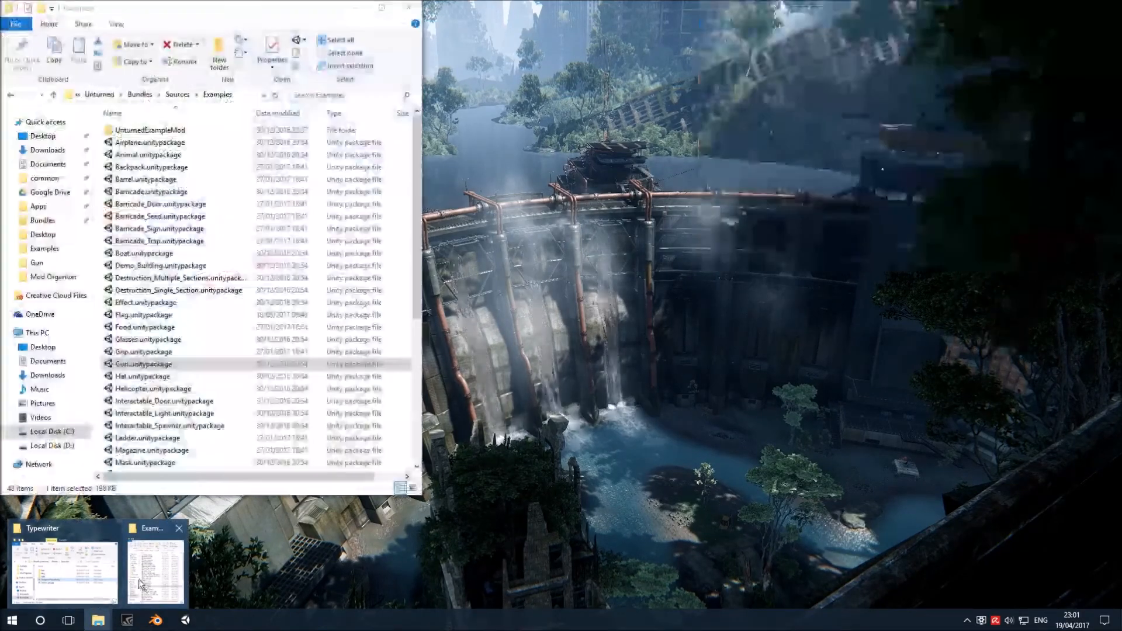
{"action": "left_click", "coordinate": [146, 95]}
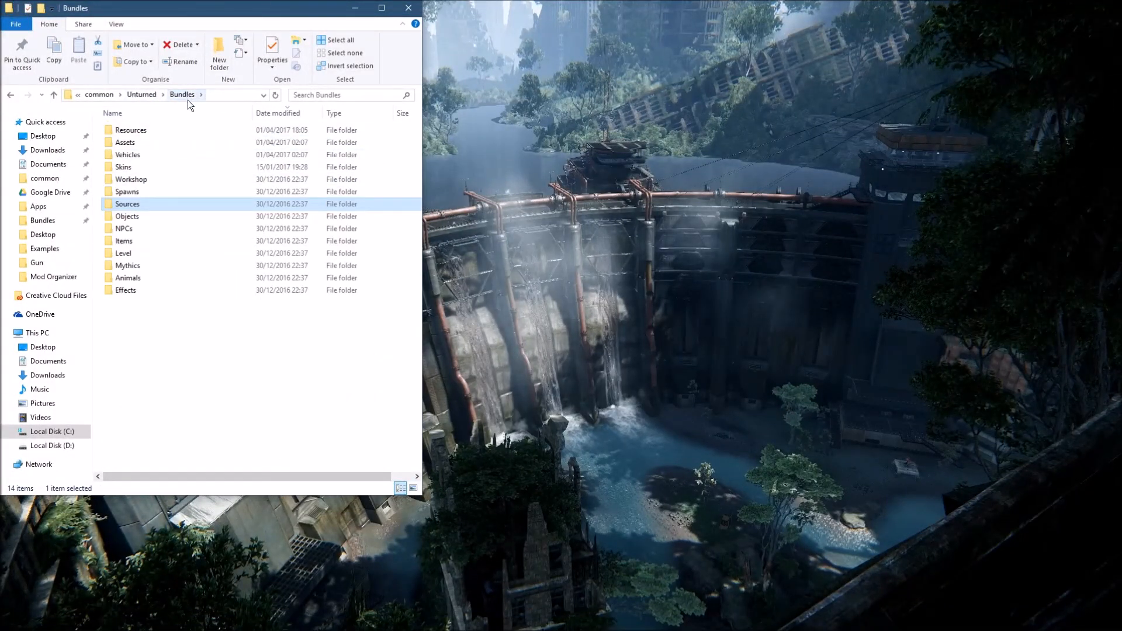
{"action": "left_click", "coordinate": [146, 95]}
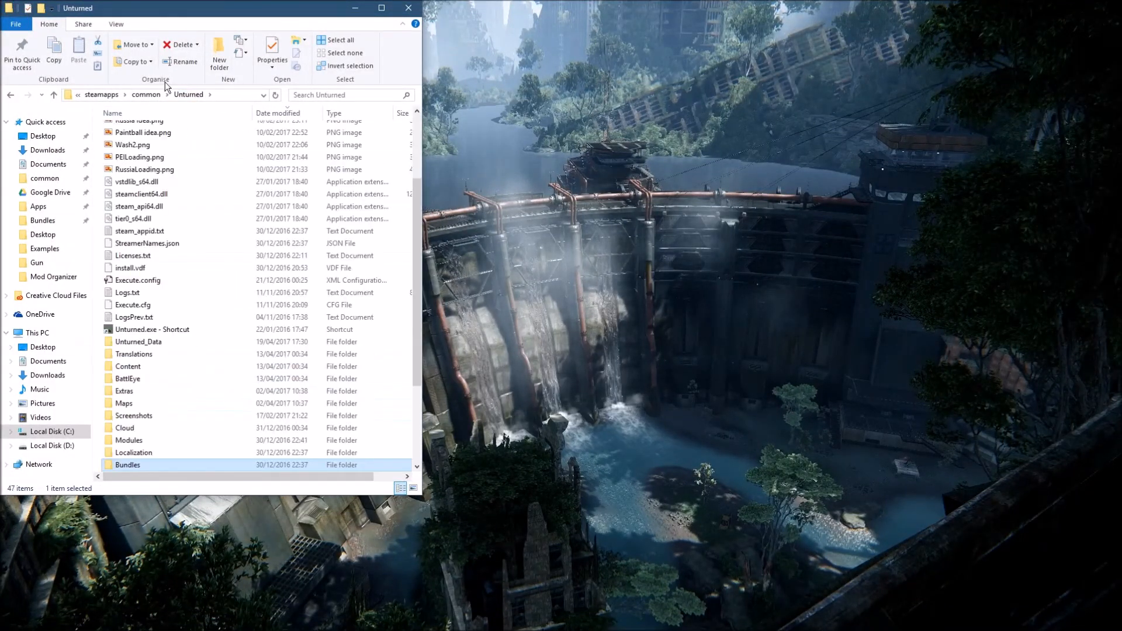
{"action": "double_click", "coordinate": [142, 463]}
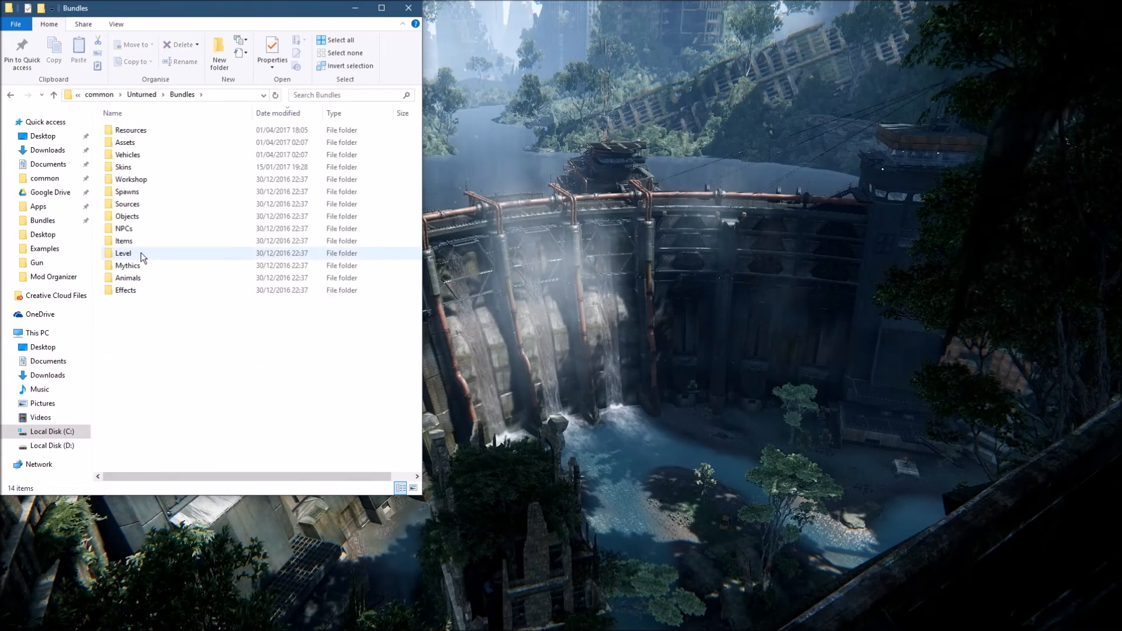
{"action": "double_click", "coordinate": [136, 240]}
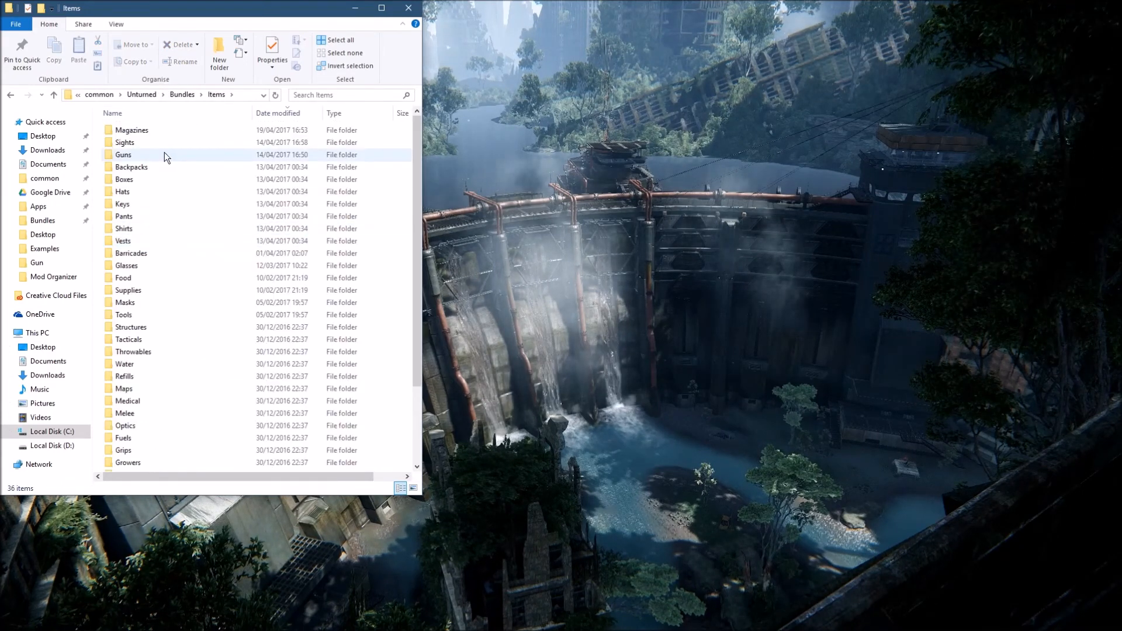
{"action": "double_click", "coordinate": [135, 154]}
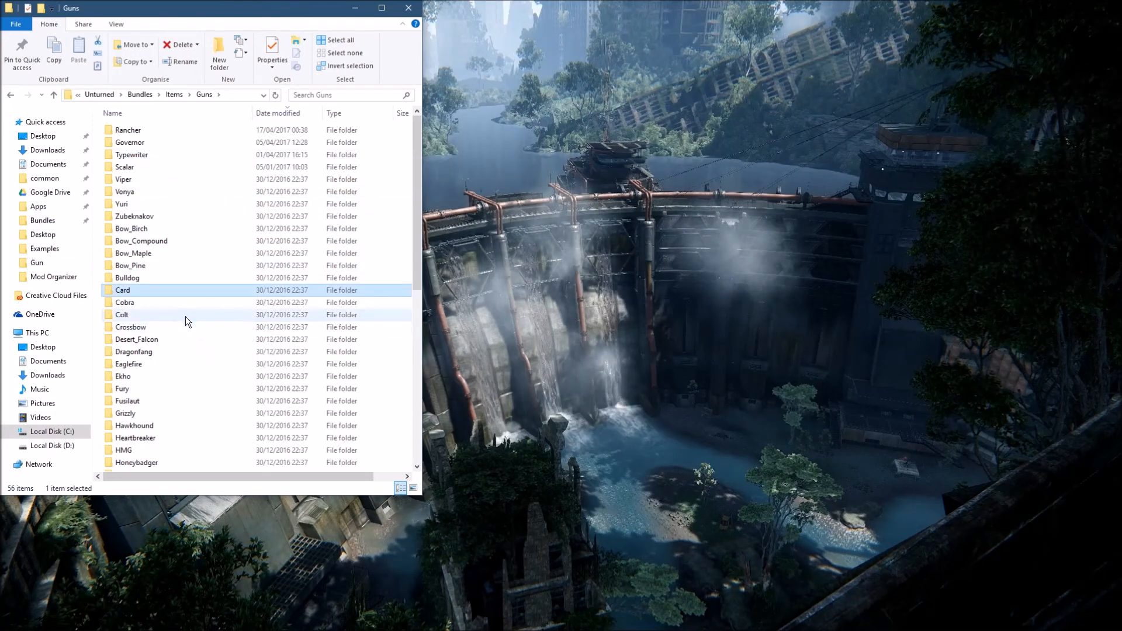
- Look inside the Card gun folder, and duplicate the Card folder within Guns
{"action": "double_click", "coordinate": [133, 289]}
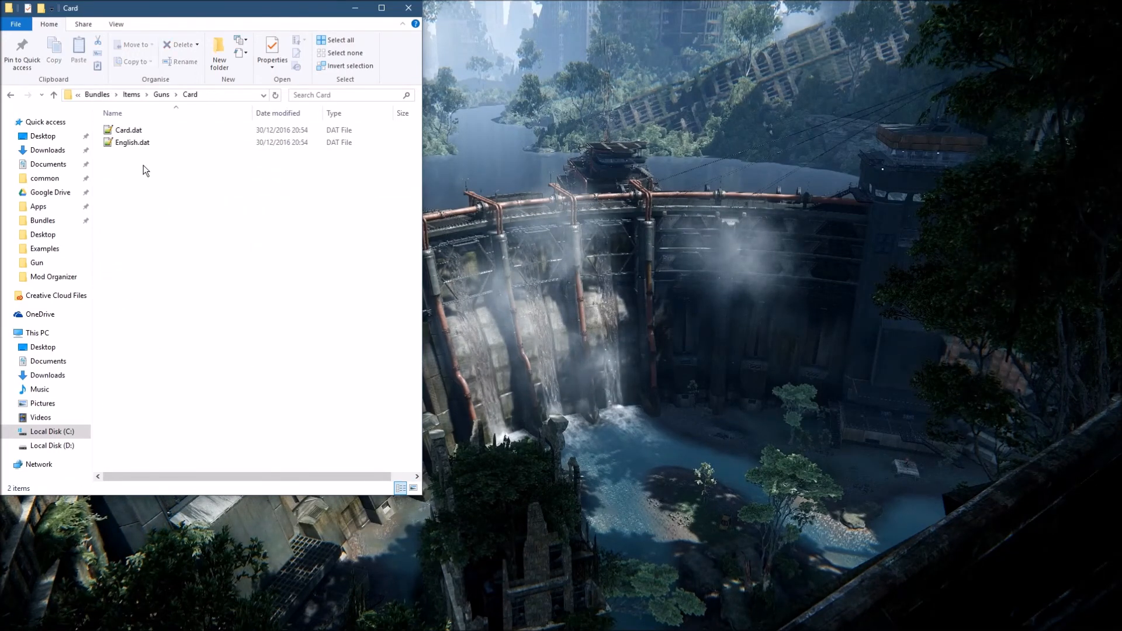
{"action": "left_click", "coordinate": [163, 95]}
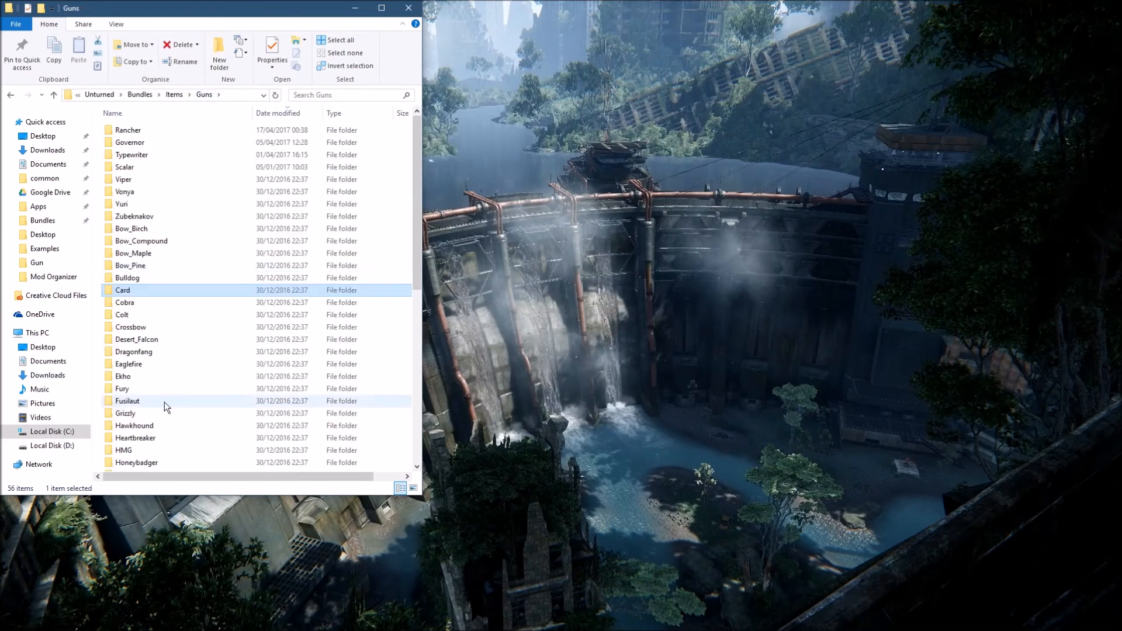
{"action": "right_click", "coordinate": [151, 290]}
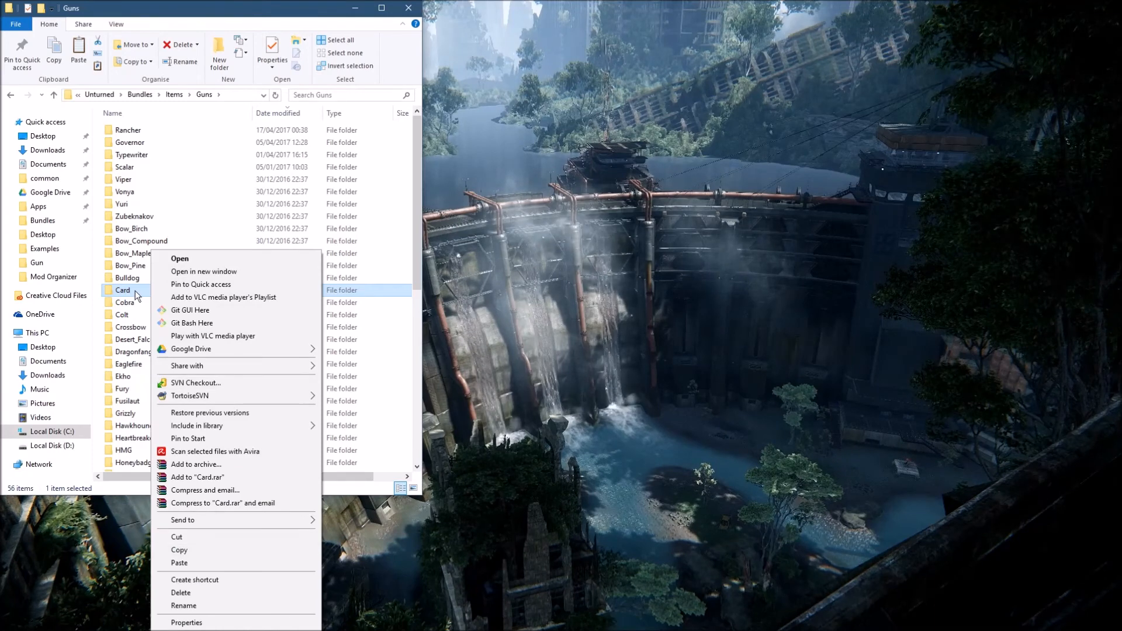
{"action": "left_click", "coordinate": [198, 549]}
{"action": "left_click", "coordinate": [143, 302]}
{"action": "left_click", "coordinate": [266, 295]}
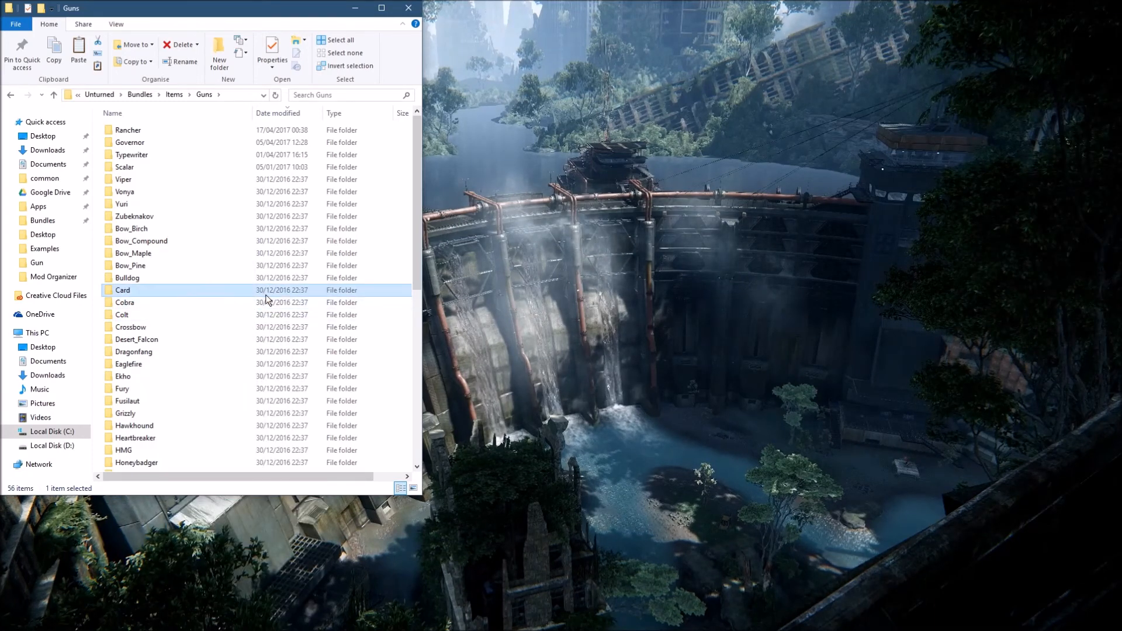
{"action": "key", "text": "ctrl+v"}
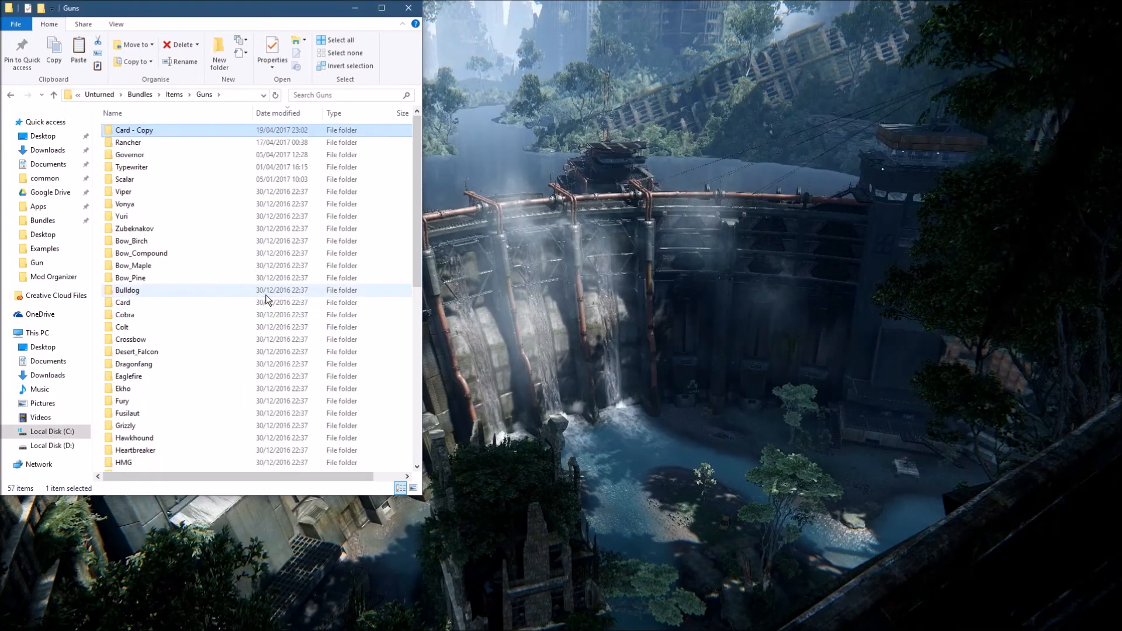
- Rename the duplicated Card folder as Example
{"action": "right_click", "coordinate": [160, 130]}
{"action": "left_click", "coordinate": [398, 351]}
{"action": "right_click", "coordinate": [399, 351]}
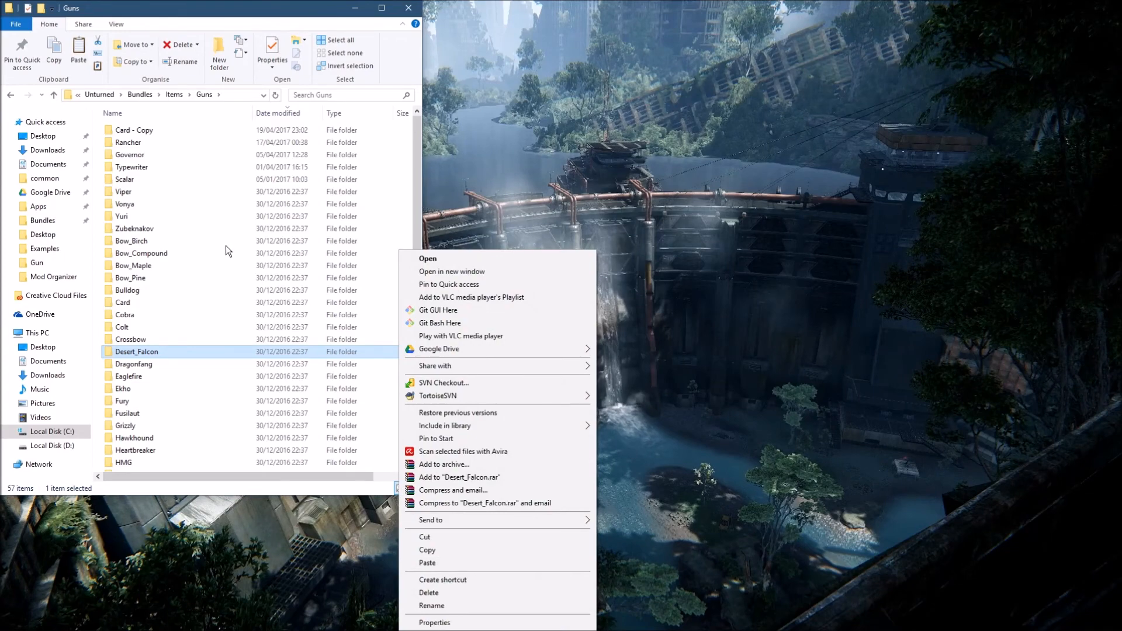
{"action": "left_click", "coordinate": [450, 562]}
{"action": "left_click", "coordinate": [168, 130]}
{"action": "key", "text": "F2"}
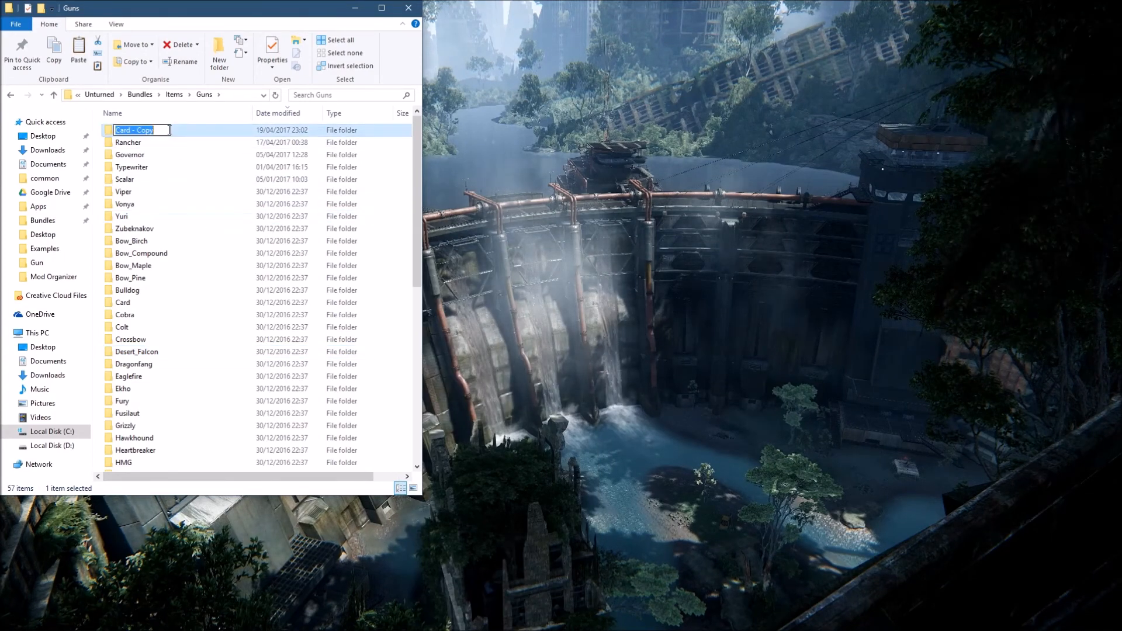
{"action": "type", "text": "Example"}
{"action": "key", "text": "Return"}
- Open the Example folder and rename Card.dat as Asset.dat
{"action": "double_click", "coordinate": [168, 130]}
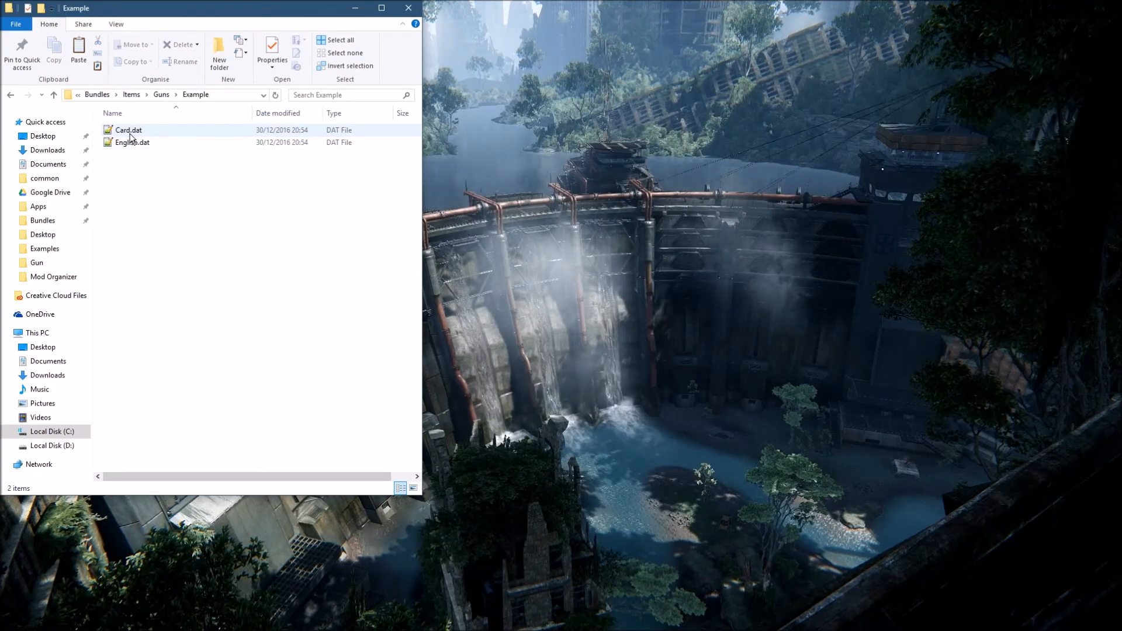
{"action": "left_click", "coordinate": [130, 131]}
{"action": "key", "text": "F2"}
{"action": "type", "text": "Asset"}
{"action": "key", "text": "Return"}
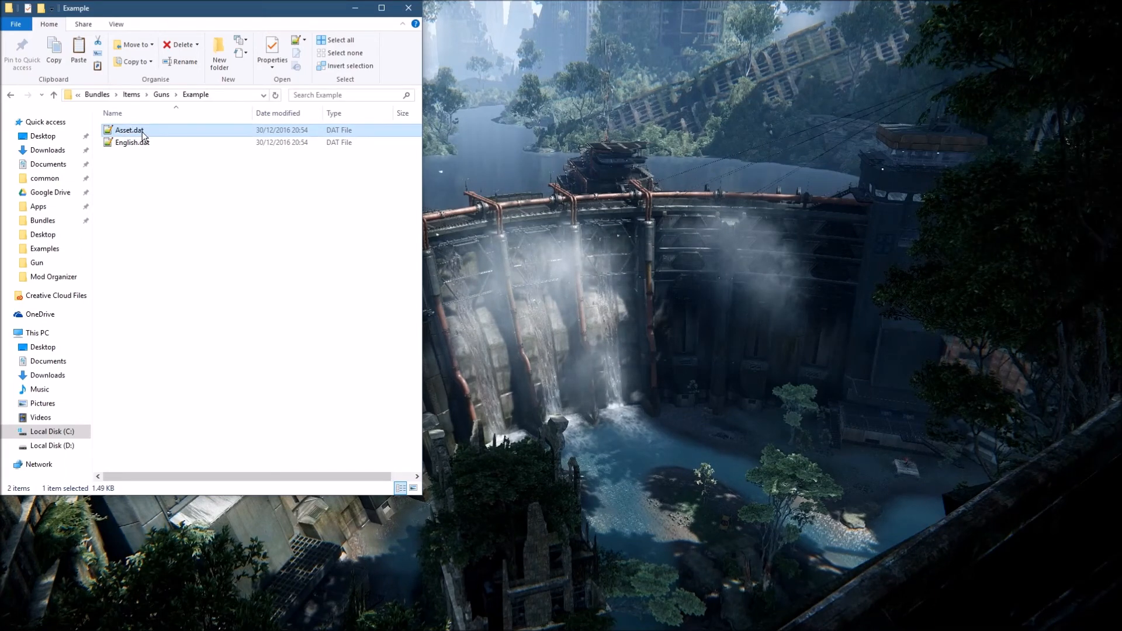
- Open Asset.dat in Notepad++ and delete the whole GUID line at the start of the file
{"action": "left_click_drag", "start_coordinate": [192, 11], "coordinate": [423, 33]}
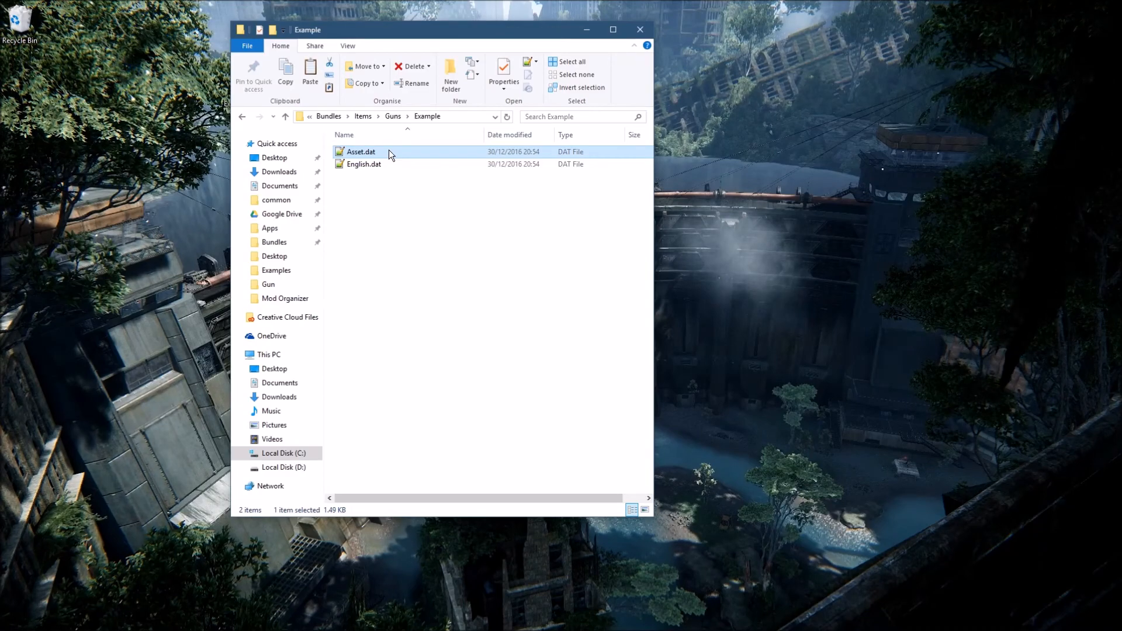
{"action": "double_click", "coordinate": [389, 150]}
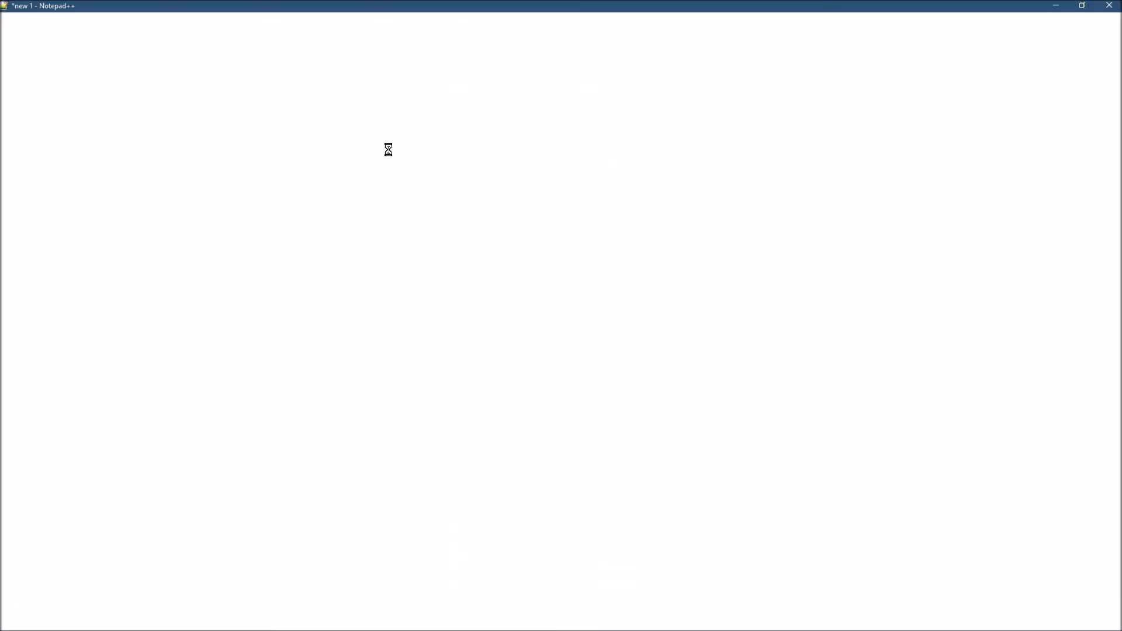
{"action": "scroll", "coordinate": [222, 197], "scroll_direction": "down", "scroll_amount": 1}
{"action": "scroll", "coordinate": [222, 200], "scroll_direction": "up", "scroll_amount": 1}
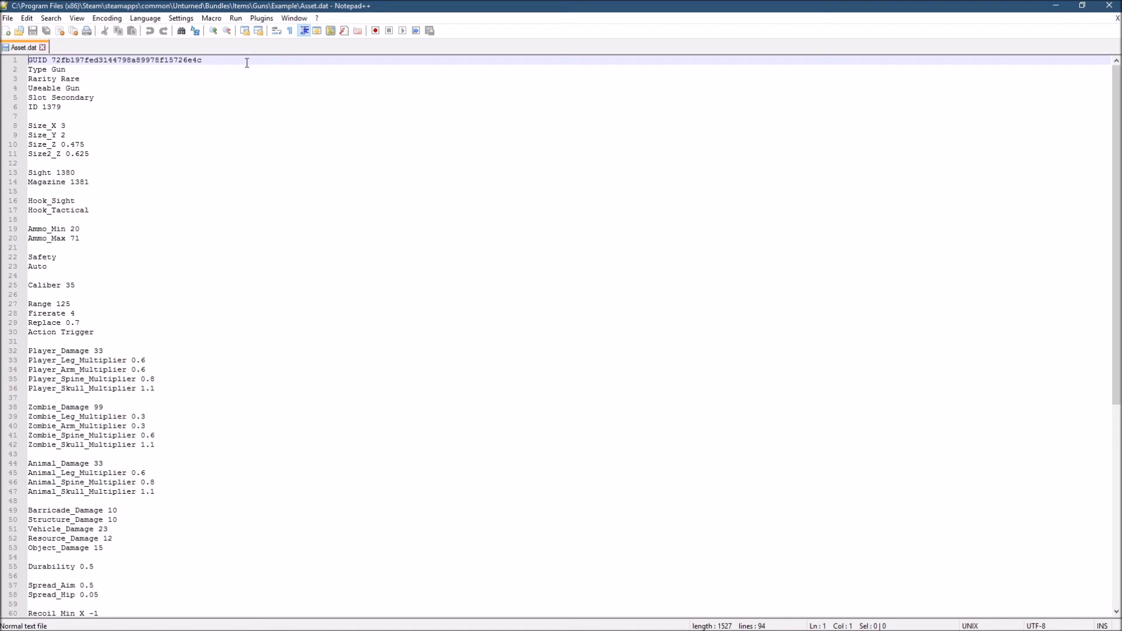
{"action": "left_click_drag", "start_coordinate": [246, 63], "coordinate": [23, 61]}
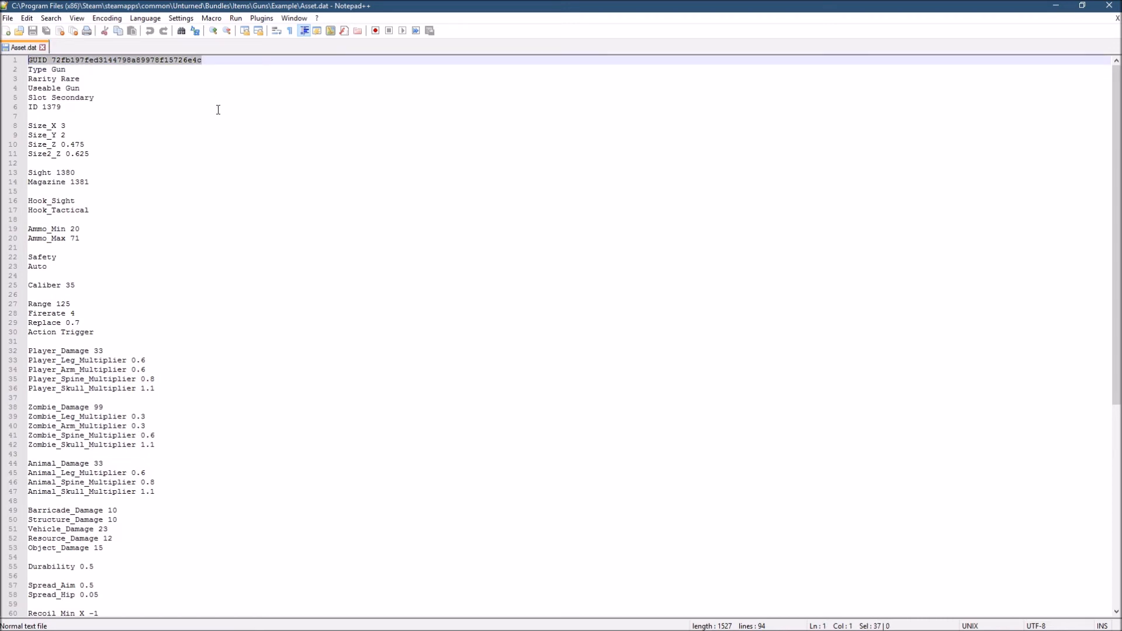
{"action": "key", "text": "Delete"}
{"action": "key", "text": "Delete"}
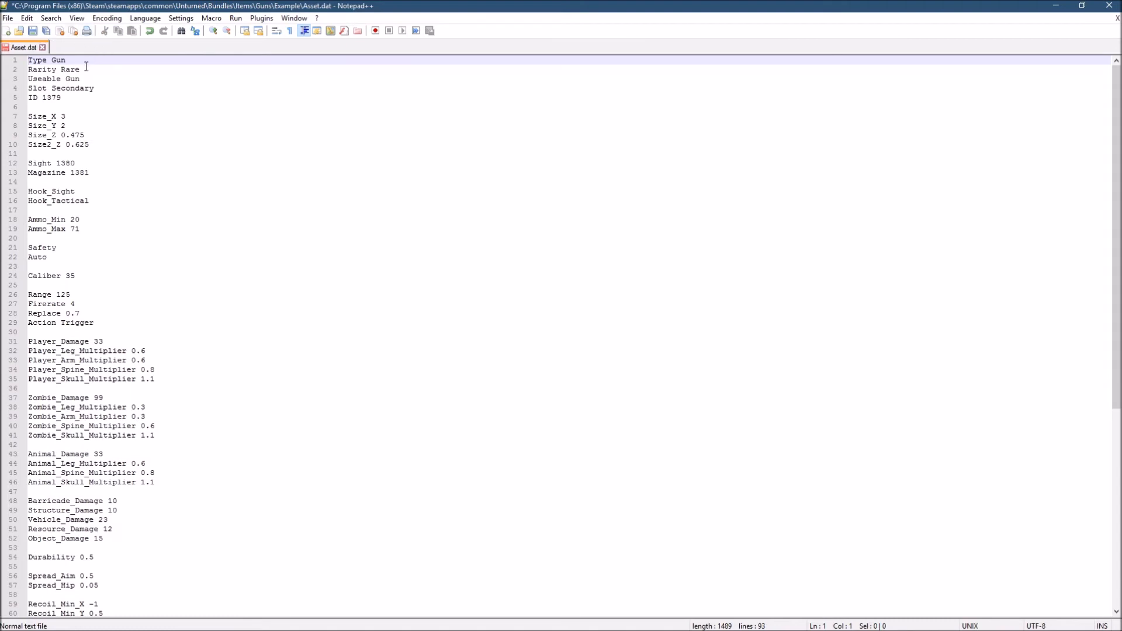
- Check the Rarity and Slot entries, and set the gun's ID to 90091
{"action": "left_click_drag", "start_coordinate": [84, 69], "coordinate": [64, 71]}
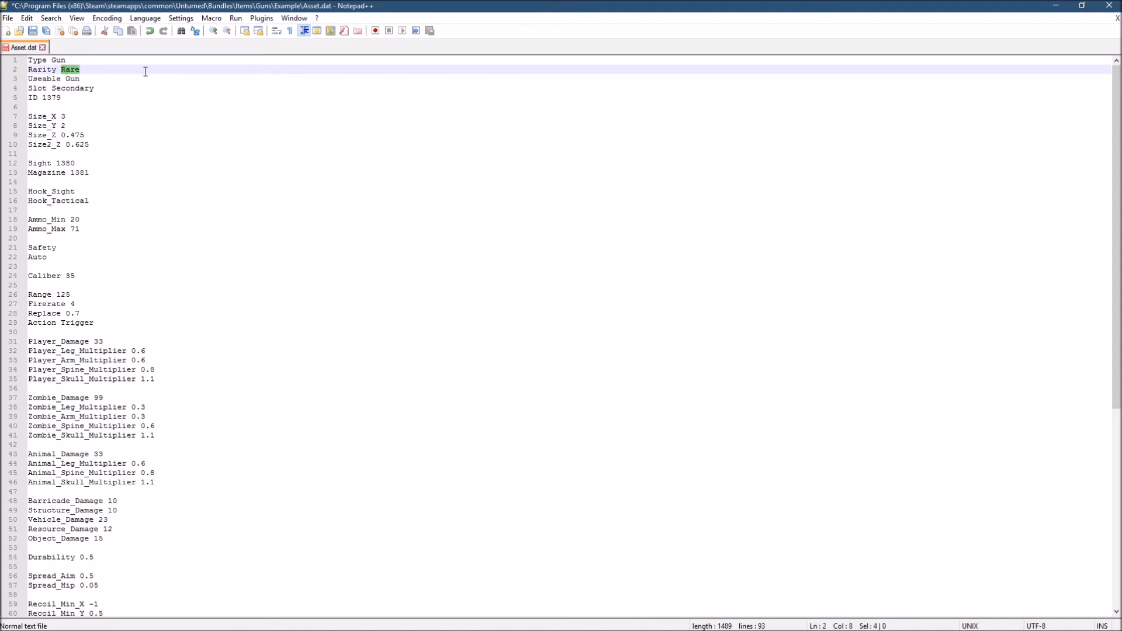
{"action": "left_click", "coordinate": [145, 72]}
{"action": "left_click_drag", "start_coordinate": [94, 88], "coordinate": [53, 89]}
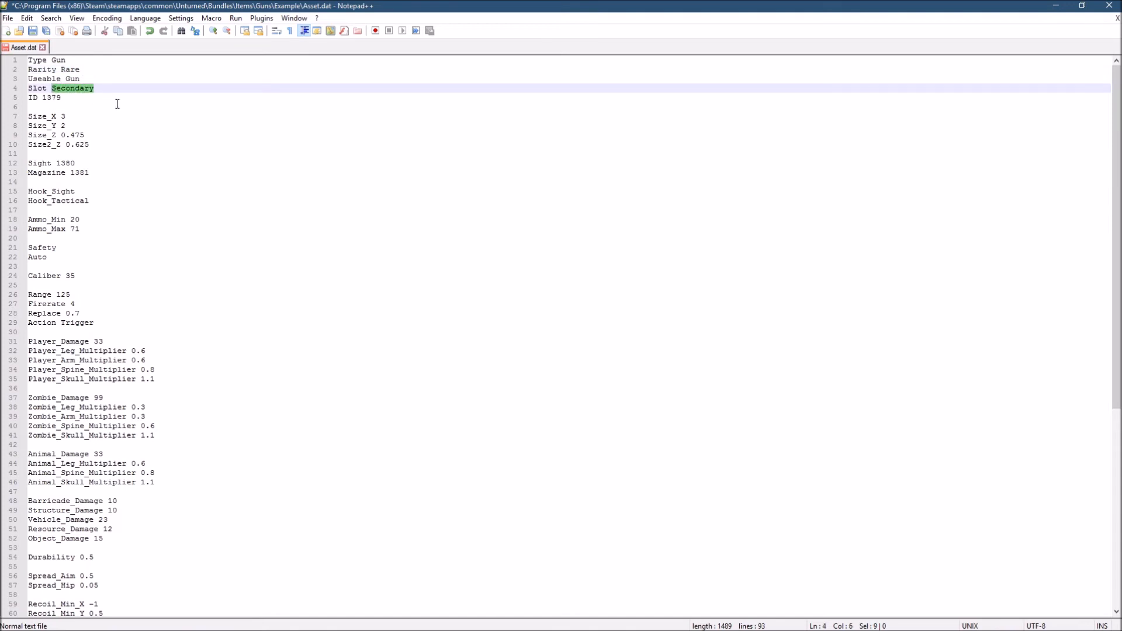
{"action": "left_click", "coordinate": [65, 97]}
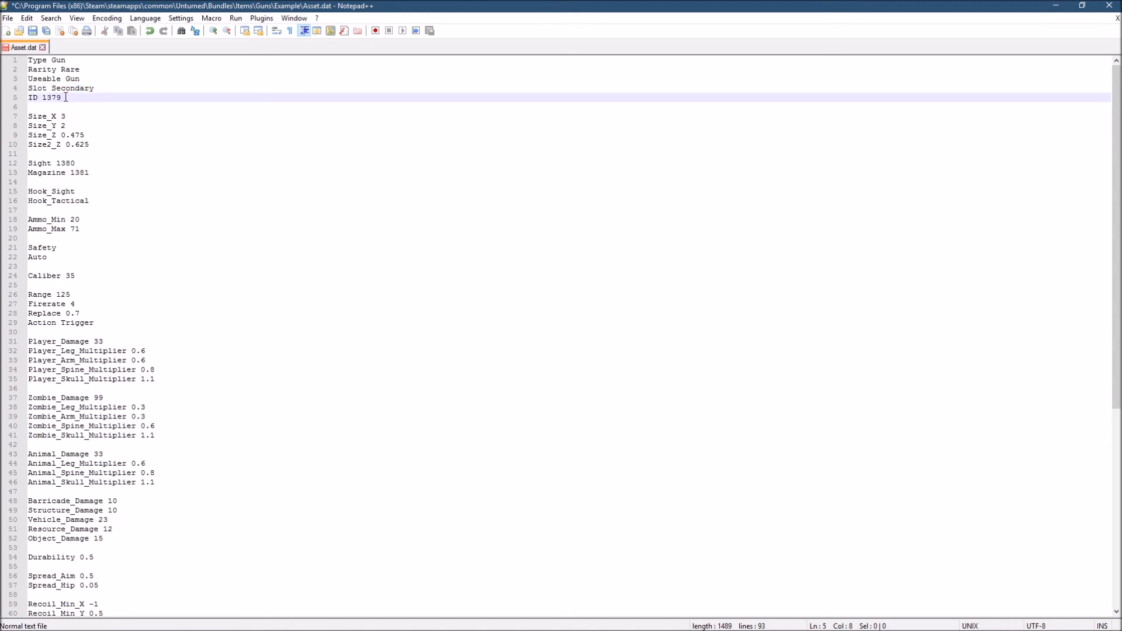
{"action": "left_click_drag", "start_coordinate": [64, 97], "coordinate": [42, 97]}
{"action": "type", "text": "9009"}
{"action": "key", "text": "shift+Left"}
{"action": "key", "text": "shift+Left"}
{"action": "key", "text": "shift+Left"}
{"action": "key", "text": "shift+Left"}
{"action": "key", "text": "Delete"}
{"action": "type", "text": "D 90091"}
- Review the Size entries and the Sight and Magazine IDs of the gun
{"action": "left_click_drag", "start_coordinate": [108, 153], "coordinate": [28, 117]}
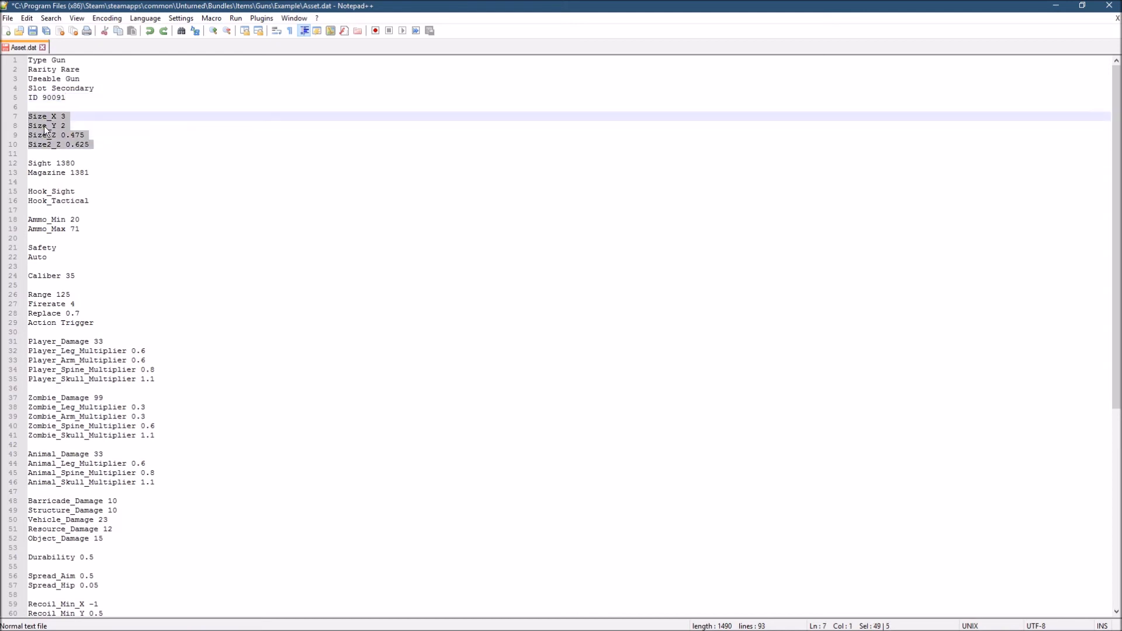
{"action": "left_click_drag", "start_coordinate": [121, 146], "coordinate": [46, 125]}
{"action": "left_click", "coordinate": [128, 144]}
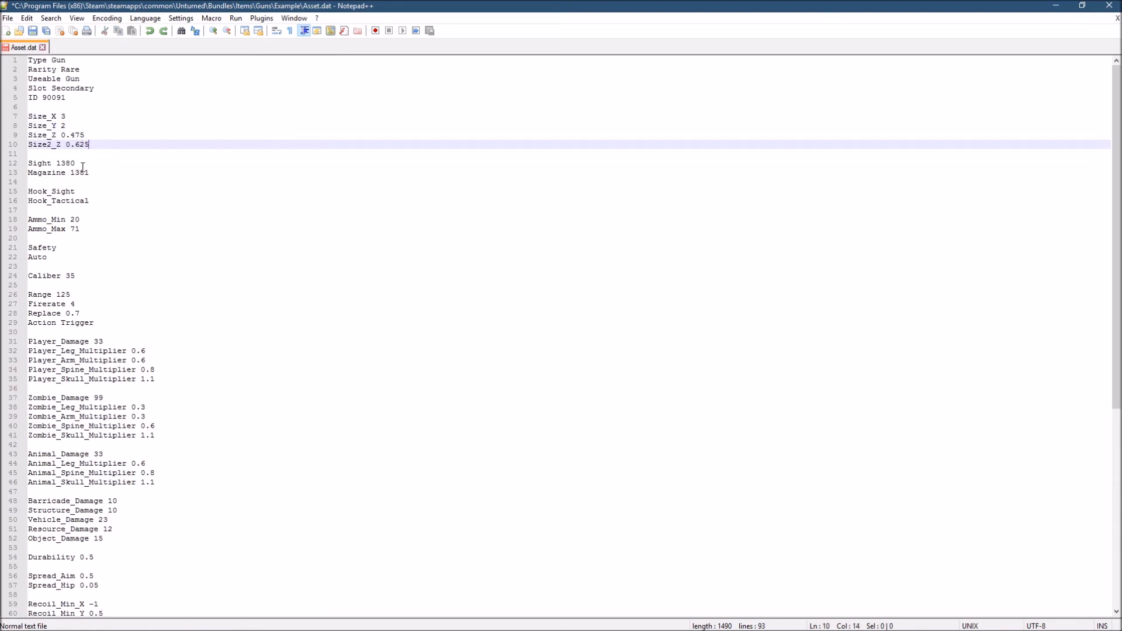
{"action": "left_click_drag", "start_coordinate": [94, 179], "coordinate": [131, 171]}
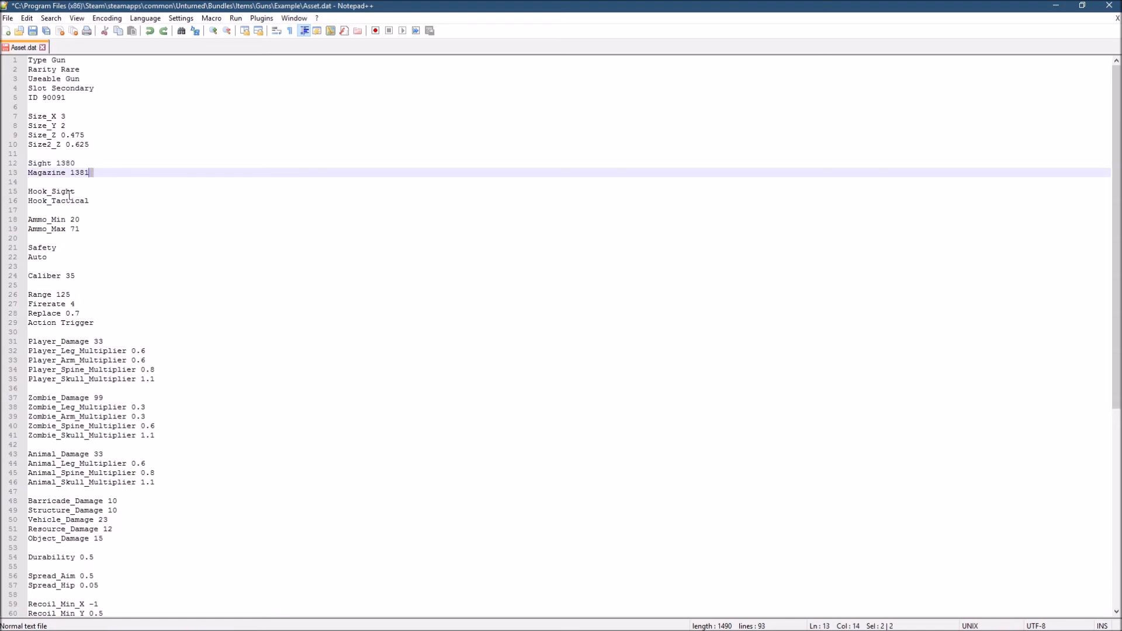
- Delete the Hook_Tactical line from the gun's attachment hooks, and undo that deletion
{"action": "left_click", "coordinate": [94, 200]}
{"action": "mouse_move", "coordinate": [94, 200]}
{"action": "left_mouse_down"}
{"action": "mouse_move", "coordinate": [24, 191]}
{"action": "mouse_move", "coordinate": [95, 202]}
{"action": "left_mouse_up"}
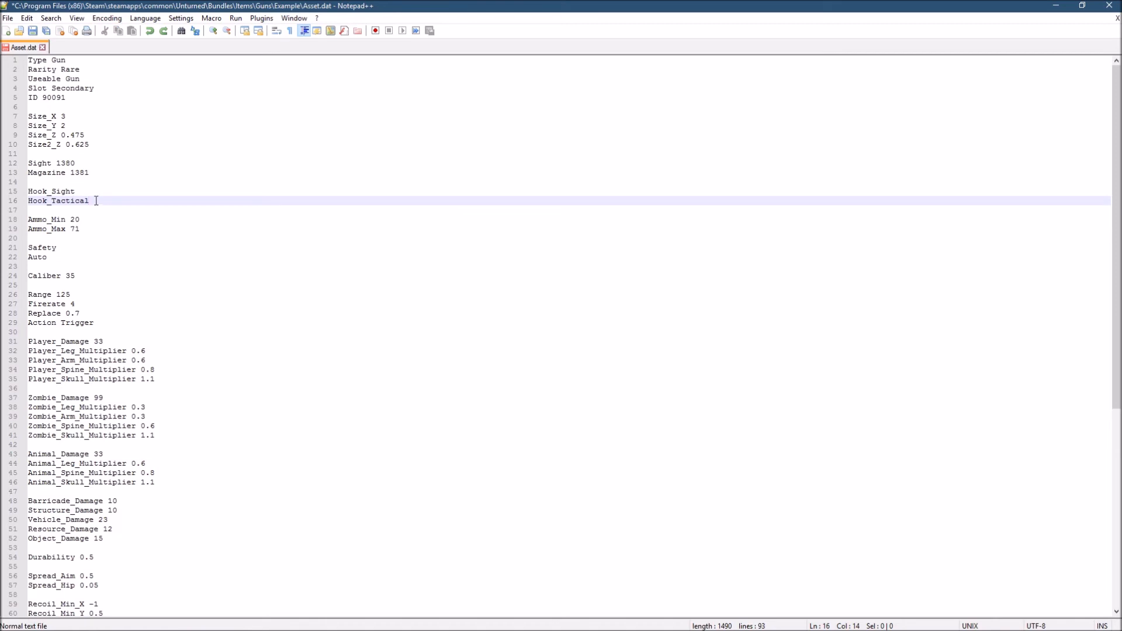
{"action": "double_click", "coordinate": [88, 200]}
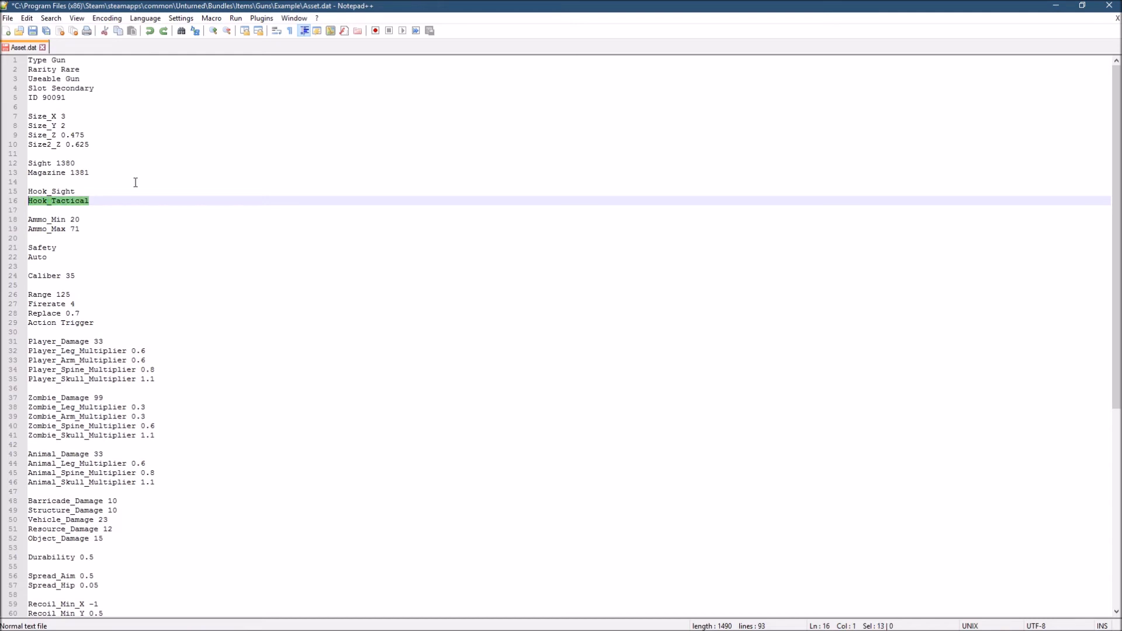
{"action": "key", "text": "BackSpace"}
{"action": "key", "text": "BackSpace"}
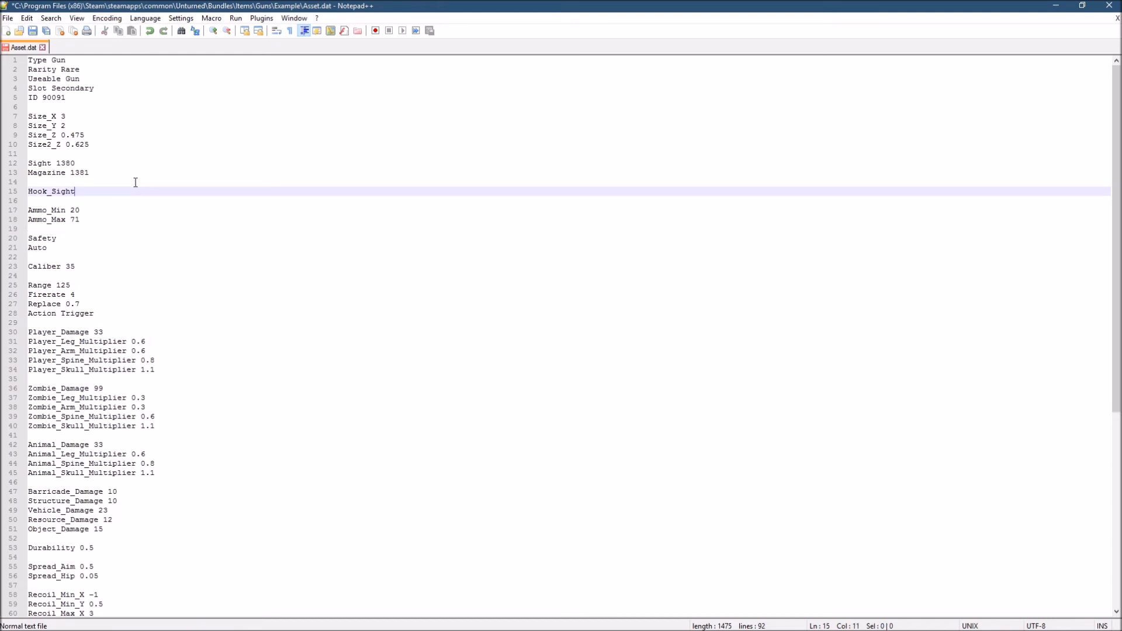
{"action": "key", "text": "ctrl+z"}
{"action": "key", "text": "ctrl+z"}
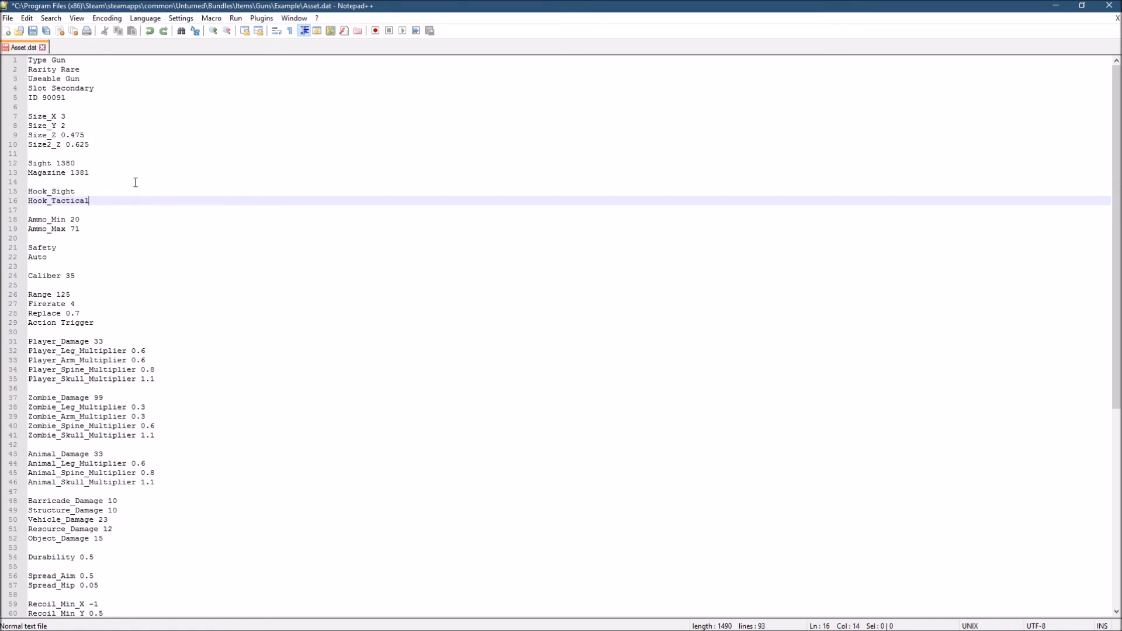
- Add a Hook_Grip line below Hook_Tactical, and remove that added line again
{"action": "key", "text": "Return"}
{"action": "type", "text": "Ho"}
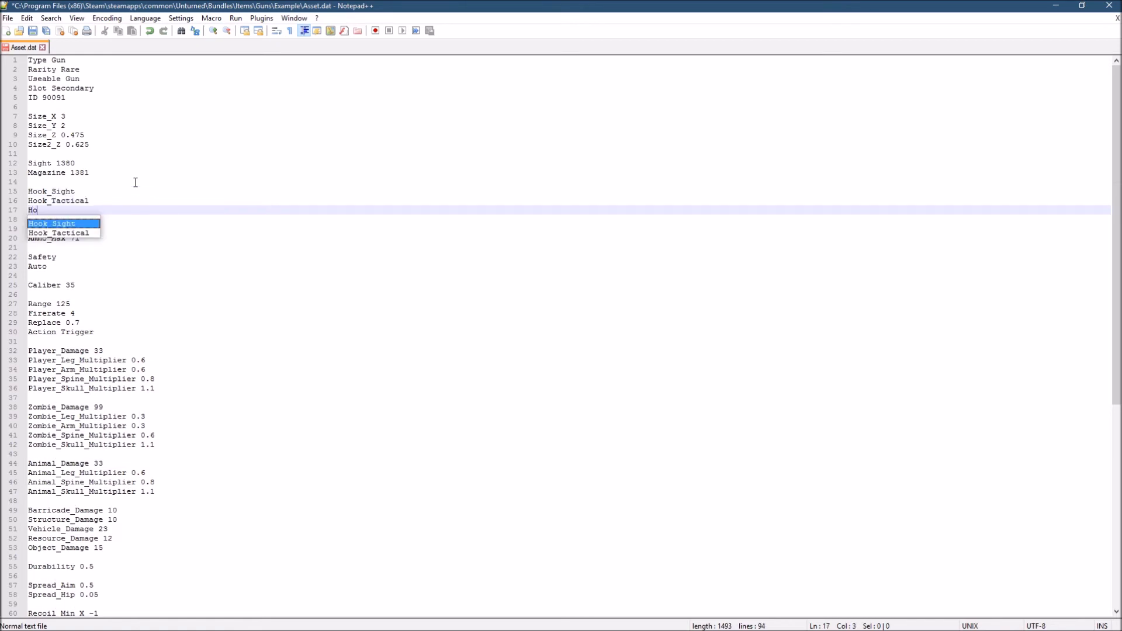
{"action": "type", "text": "ok_G"}
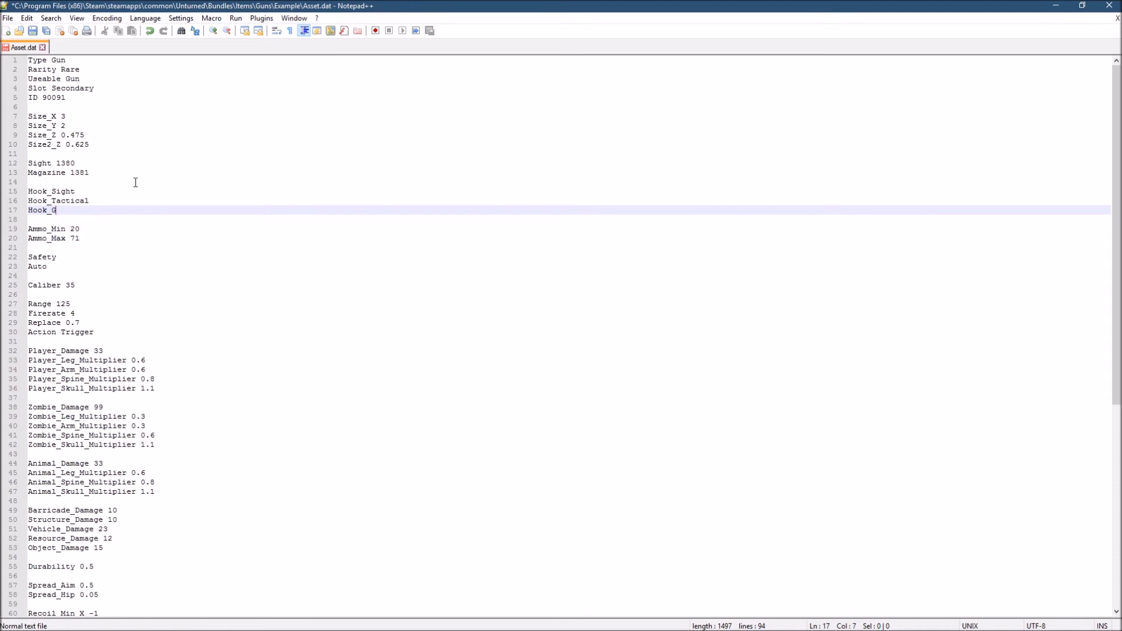
{"action": "type", "text": "rip"}
{"action": "key", "text": "BackSpace"}
{"action": "key", "text": "BackSpace"}
{"action": "key", "text": "BackSpace"}
{"action": "key", "text": "BackSpace"}
{"action": "key", "text": "BackSpace"}
{"action": "key", "text": "BackSpace"}
{"action": "key", "text": "BackSpace"}
{"action": "key", "text": "BackSpace"}
{"action": "key", "text": "BackSpace"}
{"action": "key", "text": "BackSpace"}
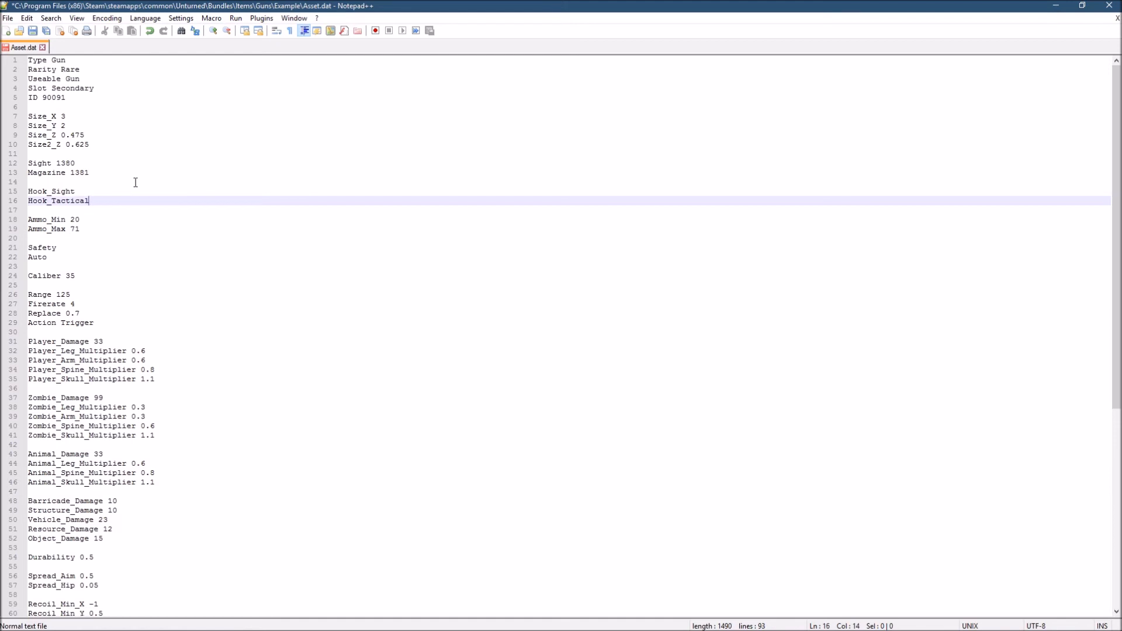
- Check the Ammo_Min entry and set the gun's Ammo_Max to 50
{"action": "left_click", "coordinate": [89, 221]}
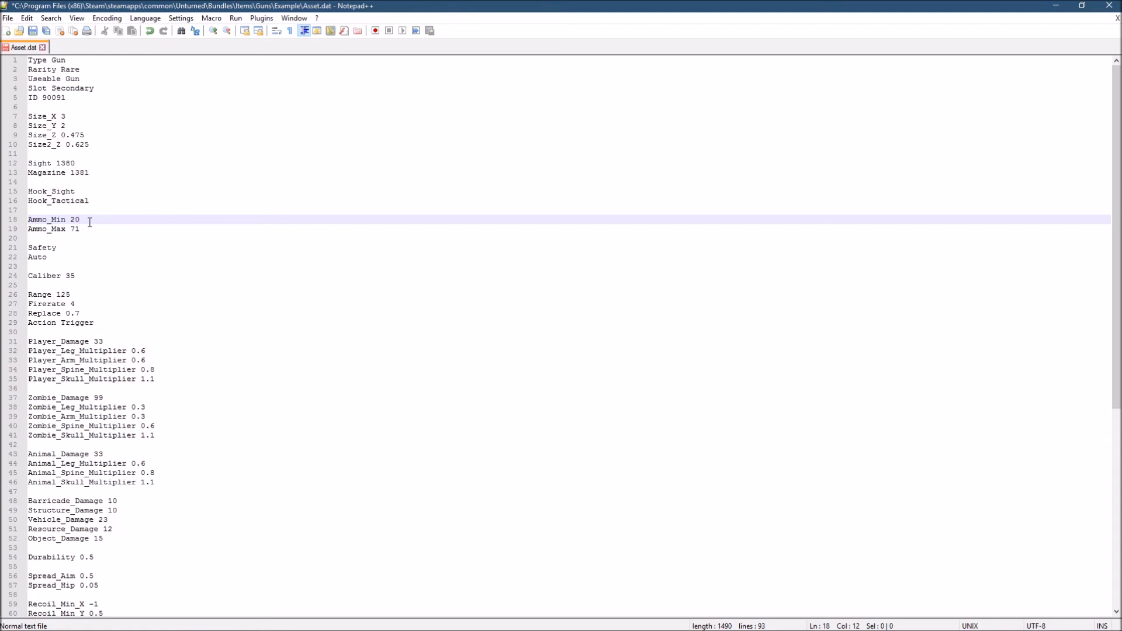
{"action": "left_click", "coordinate": [88, 228]}
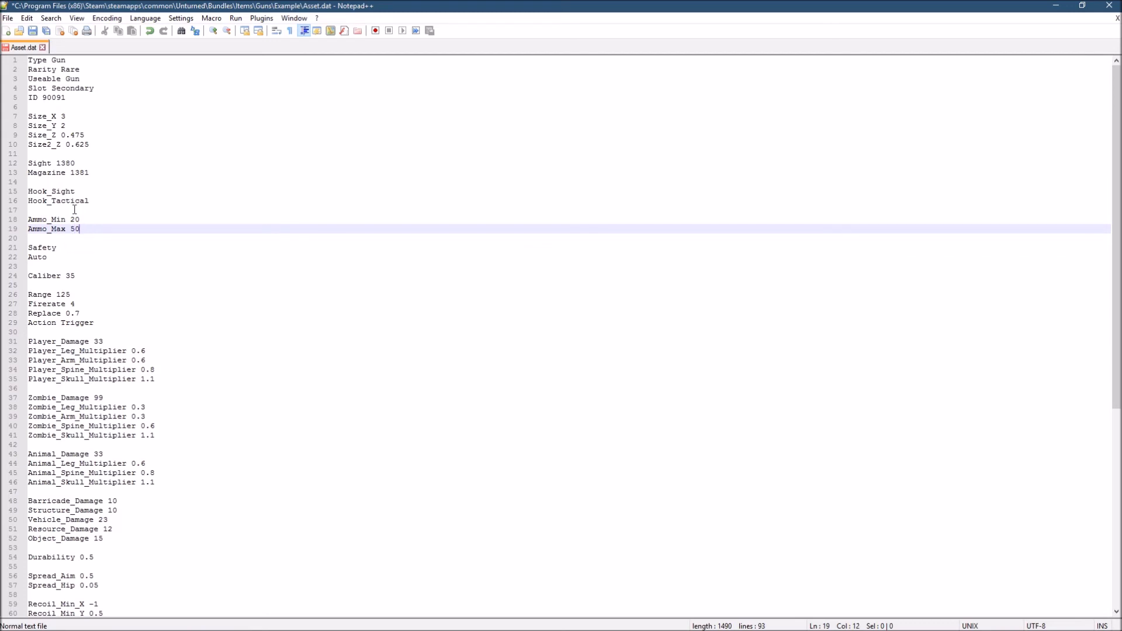
- Add a Semi fire mode line below Auto, and remove that added line again
{"action": "left_click", "coordinate": [51, 257]}
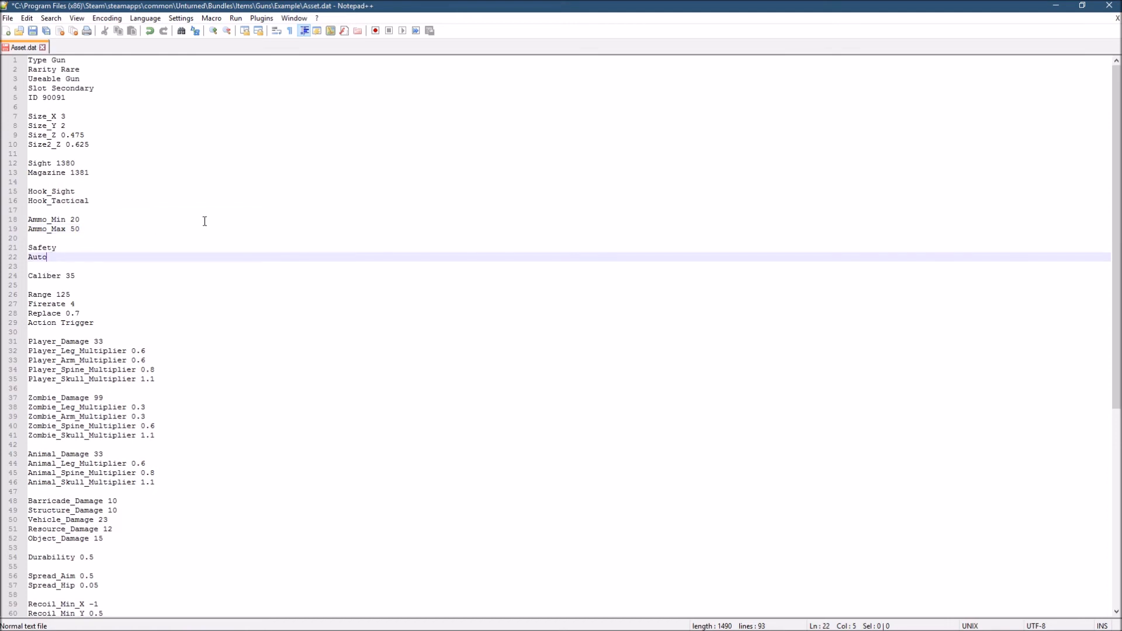
{"action": "key", "text": "Return"}
{"action": "type", "text": "Se,"}
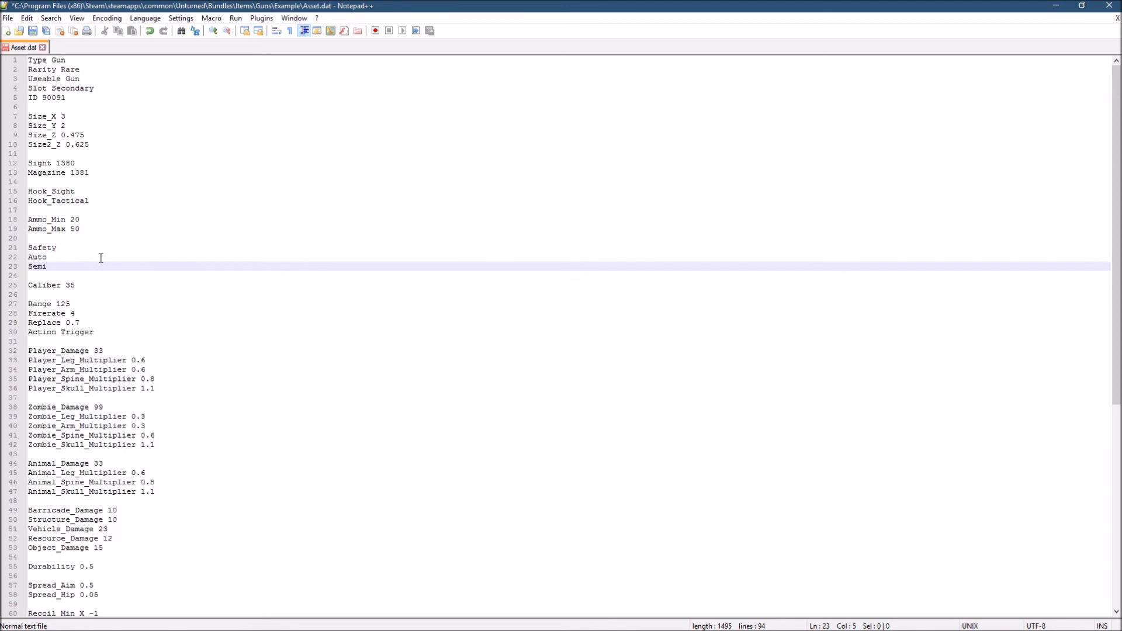
{"action": "key", "text": "BackSpace"}
{"action": "key", "text": "BackSpace"}
{"action": "key", "text": "BackSpace"}
{"action": "key", "text": "BackSpace"}
{"action": "key", "text": "BackSpace"}
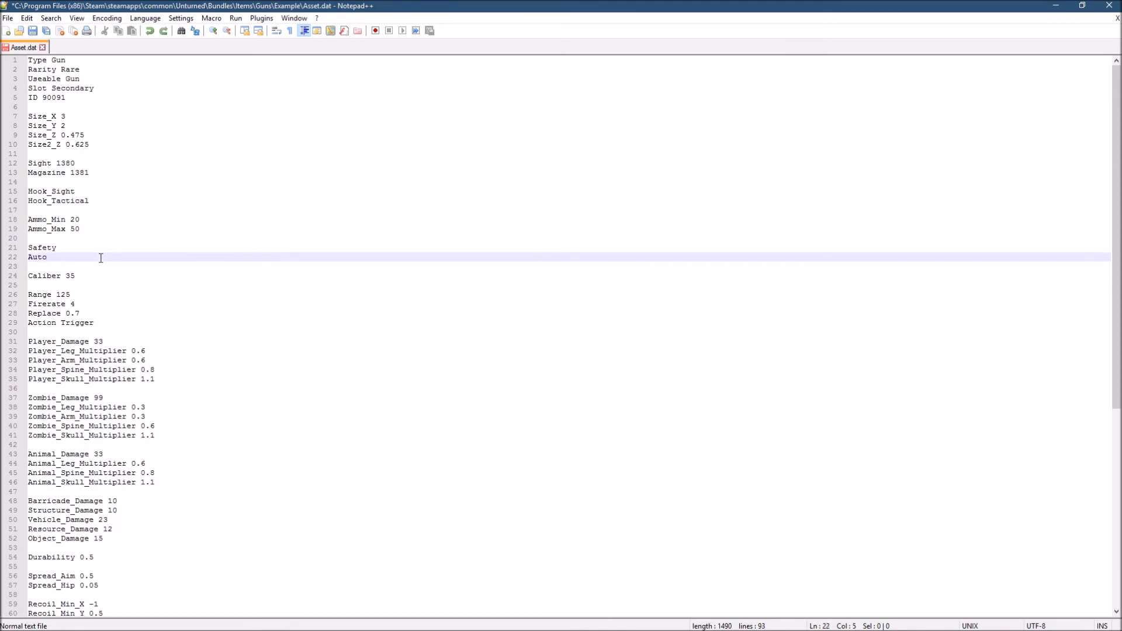
- Review the Caliber entry below the gun's fire modes
{"action": "left_click_drag", "start_coordinate": [76, 275], "coordinate": [30, 277]}
{"action": "left_click", "coordinate": [88, 274]}
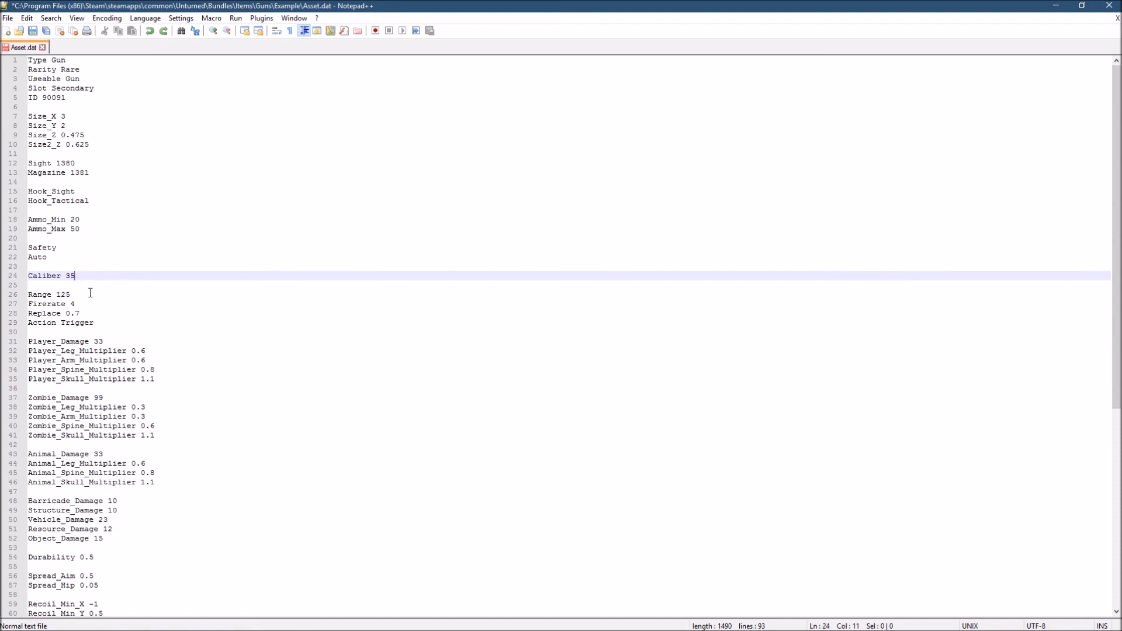
- Try Range values such as 200 and 300 for the gun, and restore Range to 125
{"action": "left_click", "coordinate": [82, 295]}
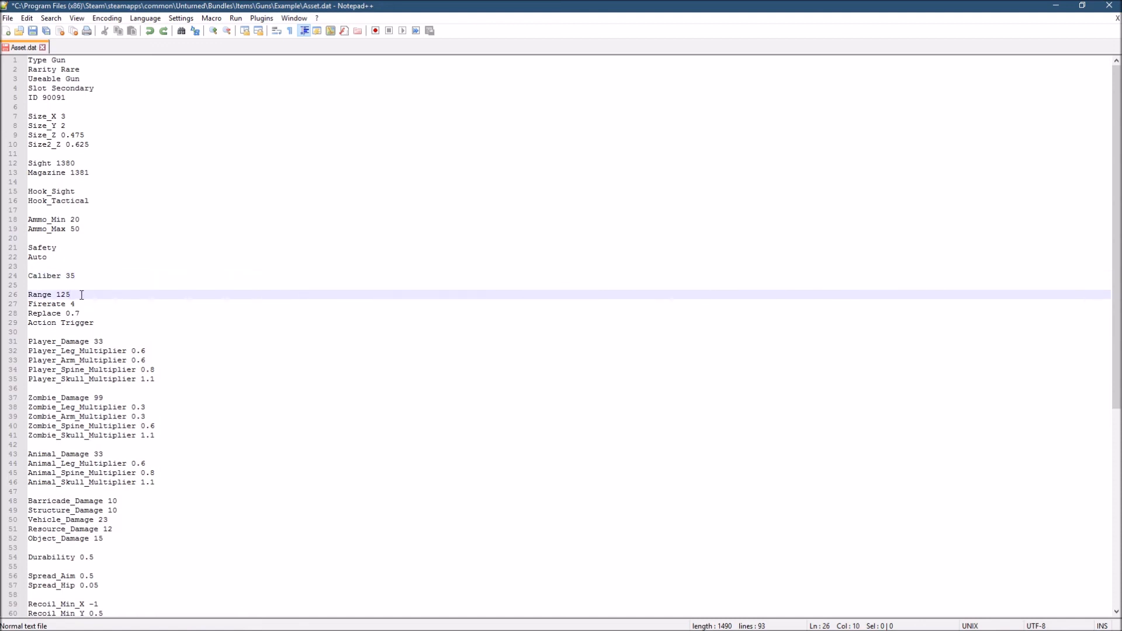
{"action": "key", "text": "BackSpace"}
{"action": "type", "text": "5"}
{"action": "key", "text": "BackSpace"}
{"action": "key", "text": "BackSpace"}
{"action": "key", "text": "BackSpace"}
{"action": "type", "text": "200"}
{"action": "key", "text": "BackSpace"}
{"action": "type", "text": "300"}
{"action": "key", "text": "BackSpace"}
{"action": "key", "text": "BackSpace"}
{"action": "key", "text": "BackSpace"}
{"action": "type", "text": "125"}
- Switch from the Firerate entry in Asset.dat to the File Explorer window showing the Example gun folder
{"action": "left_click", "coordinate": [84, 308]}
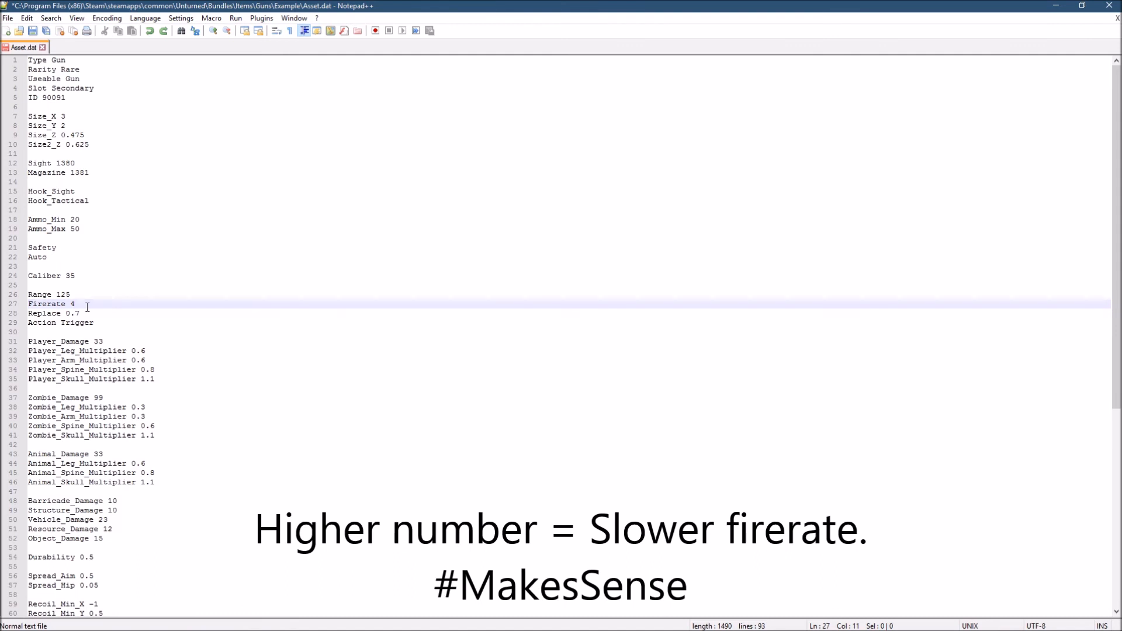
{"action": "left_click", "coordinate": [97, 620]}
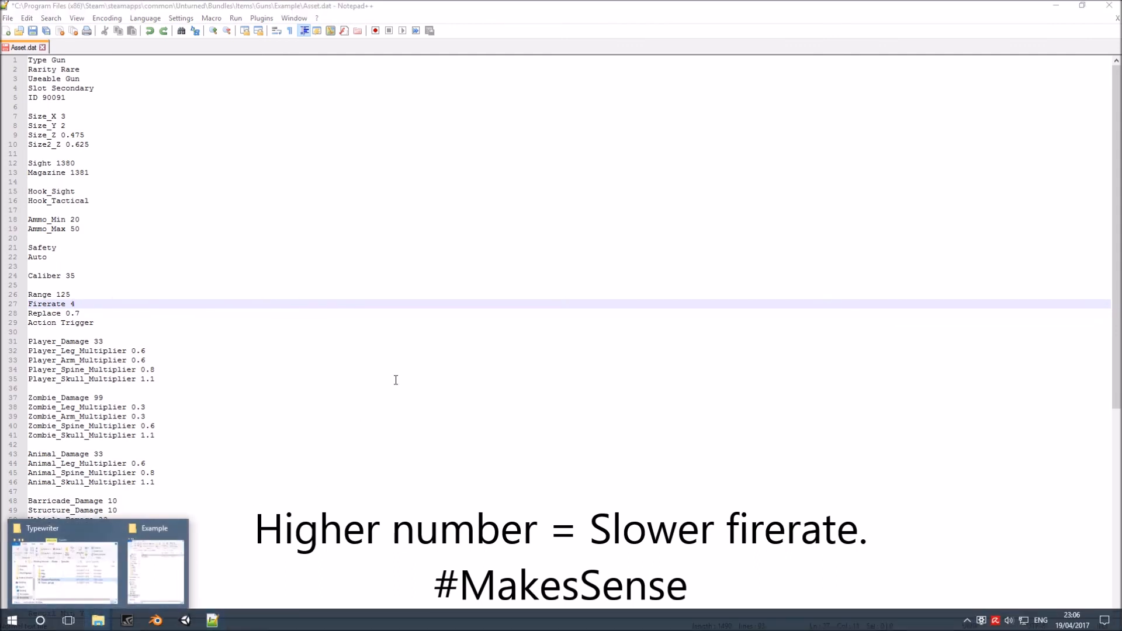
{"action": "left_click", "coordinate": [92, 560]}
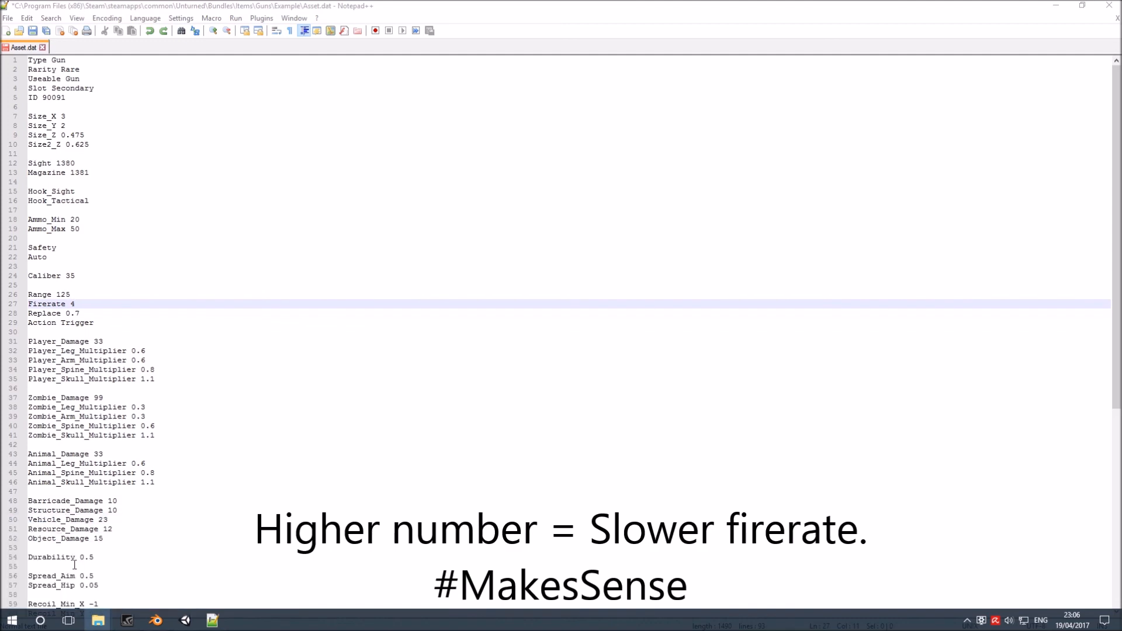
{"action": "mouse_move", "coordinate": [97, 621]}
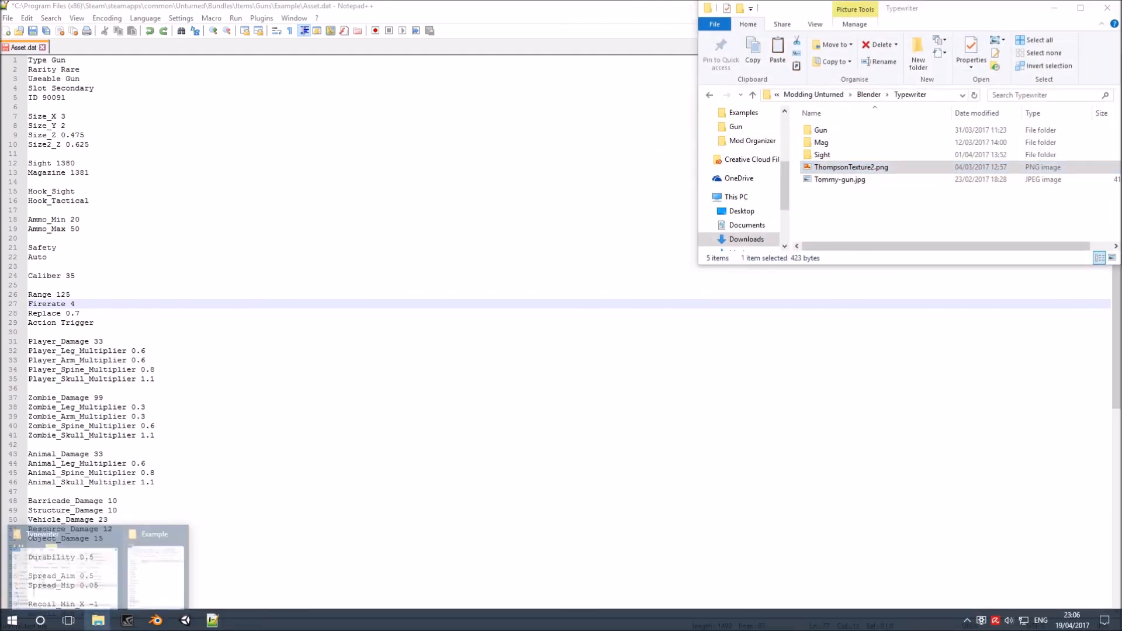
{"action": "left_click", "coordinate": [182, 553]}
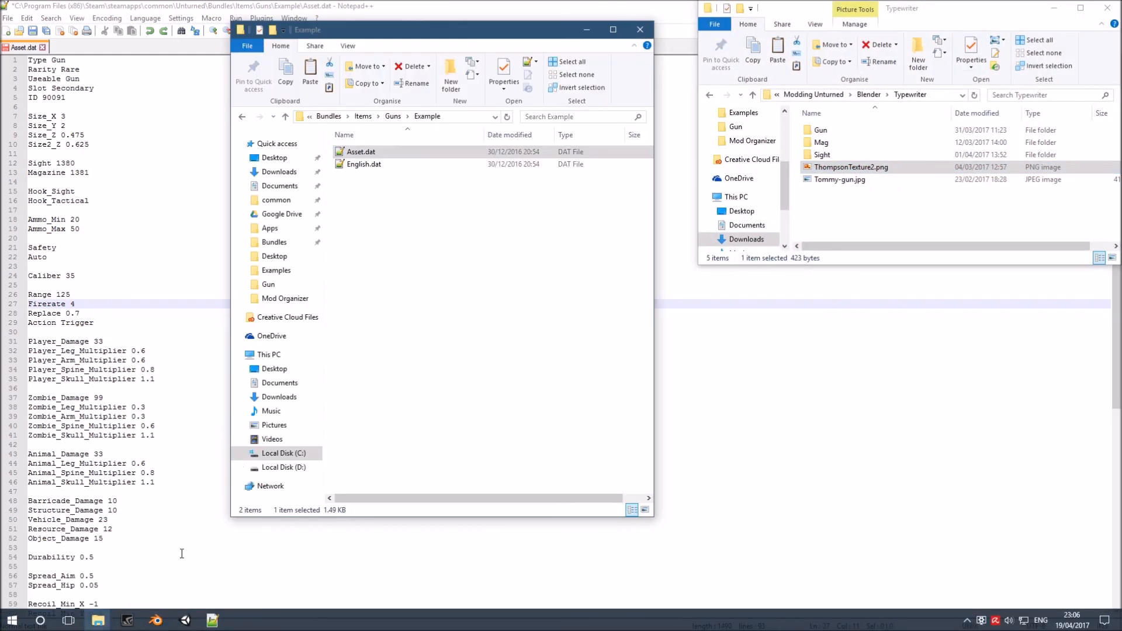
- Find the Honeybadger folder among the Unturned Guns and open Honeybadger.dat for comparison
{"action": "left_click", "coordinate": [391, 121]}
{"action": "left_click", "coordinate": [390, 249]}
{"action": "key", "text": "h"}
{"action": "key", "text": "h"}
{"action": "key", "text": "h"}
{"action": "key", "text": "h"}
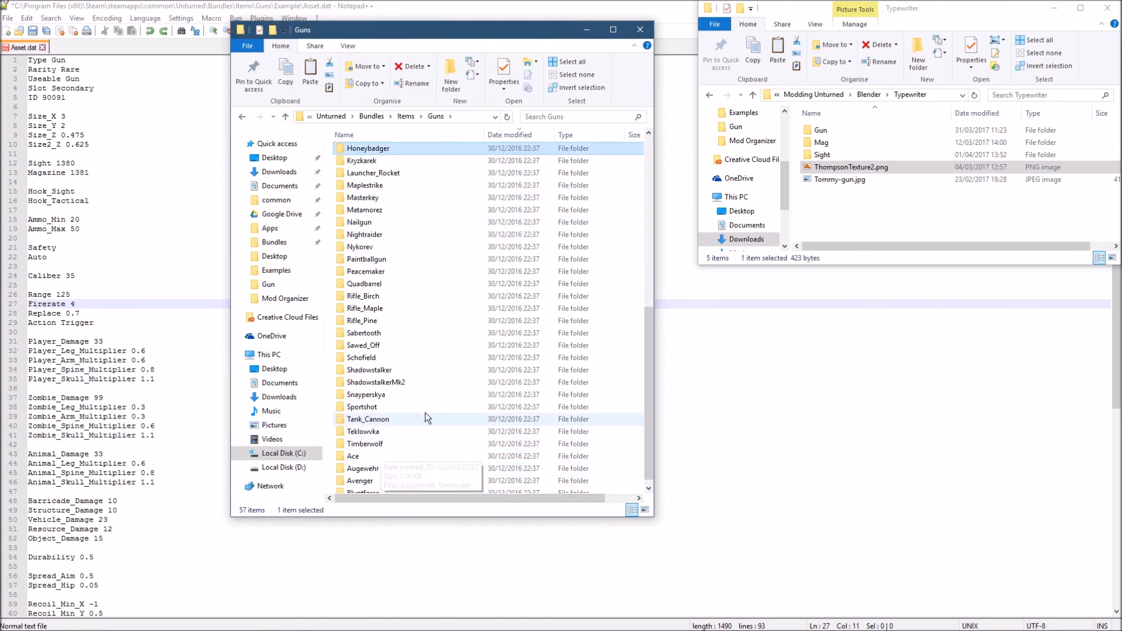
{"action": "double_click", "coordinate": [380, 150]}
{"action": "left_click", "coordinate": [381, 152]}
{"action": "double_click", "coordinate": [379, 164]}
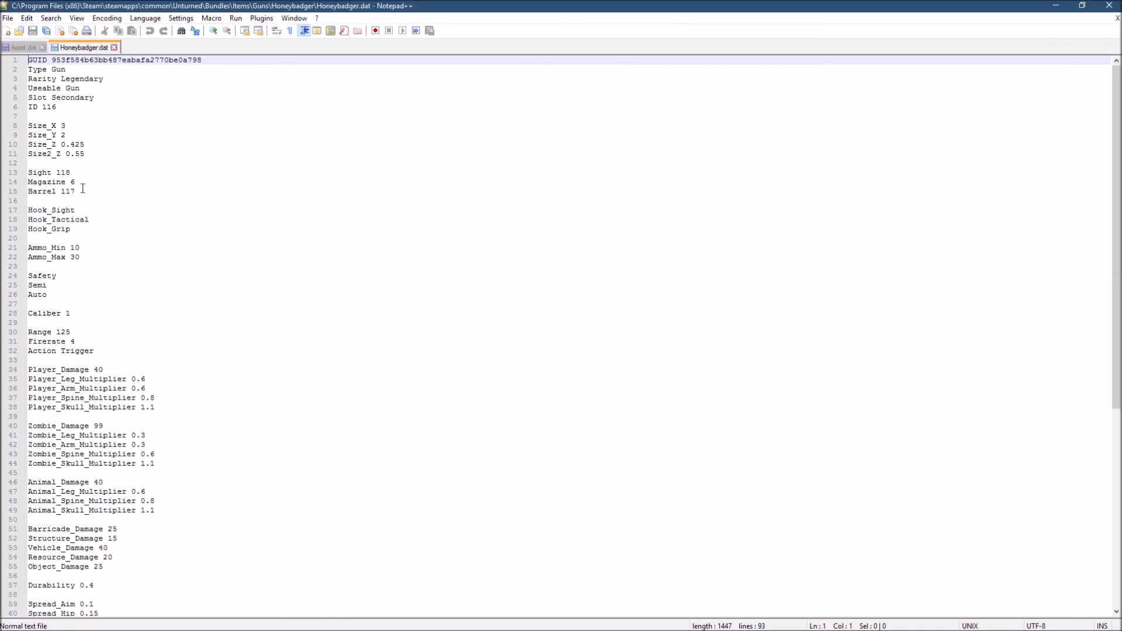
- Compare the Firerate entries of Honeybadger.dat and Asset.dat, closing Honeybadger.dat
{"action": "scroll", "coordinate": [65, 324], "scroll_direction": "down", "scroll_amount": 1}
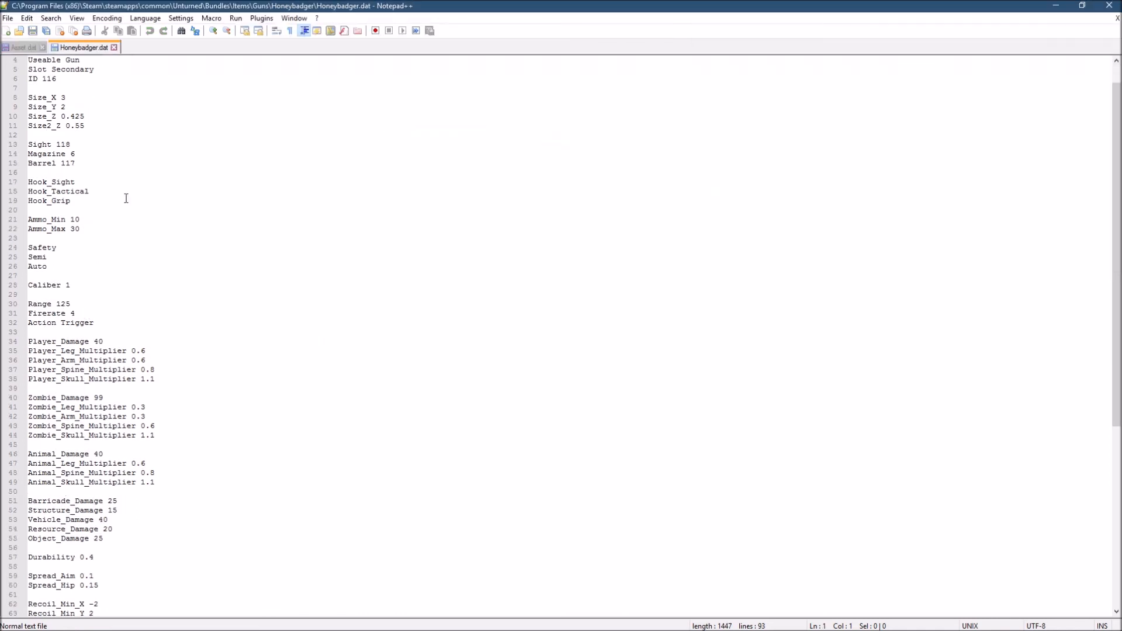
{"action": "left_click", "coordinate": [26, 51]}
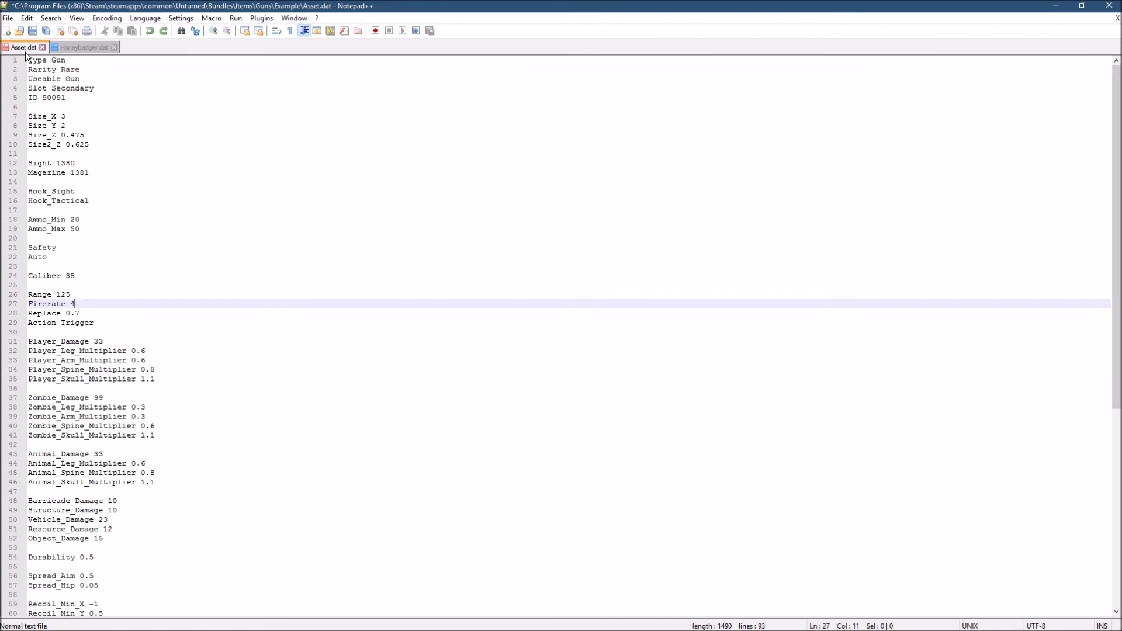
{"action": "left_click", "coordinate": [114, 48]}
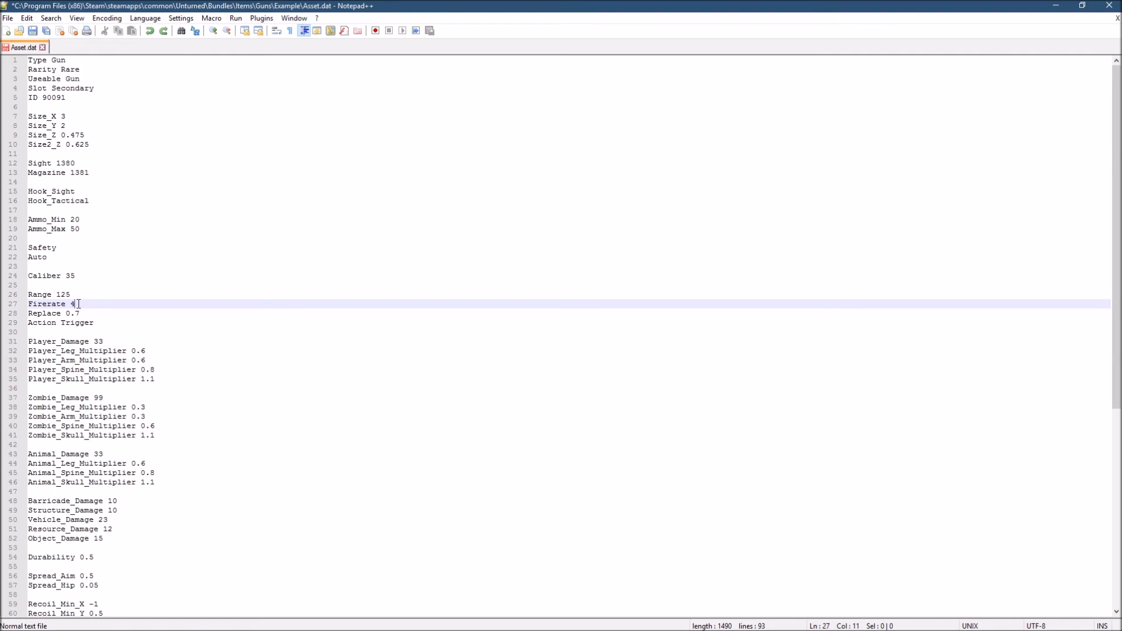
{"action": "left_click_drag", "start_coordinate": [78, 304], "coordinate": [70, 304]}
{"action": "left_click", "coordinate": [80, 307]}
{"action": "left_click_drag", "start_coordinate": [78, 306], "coordinate": [71, 303]}
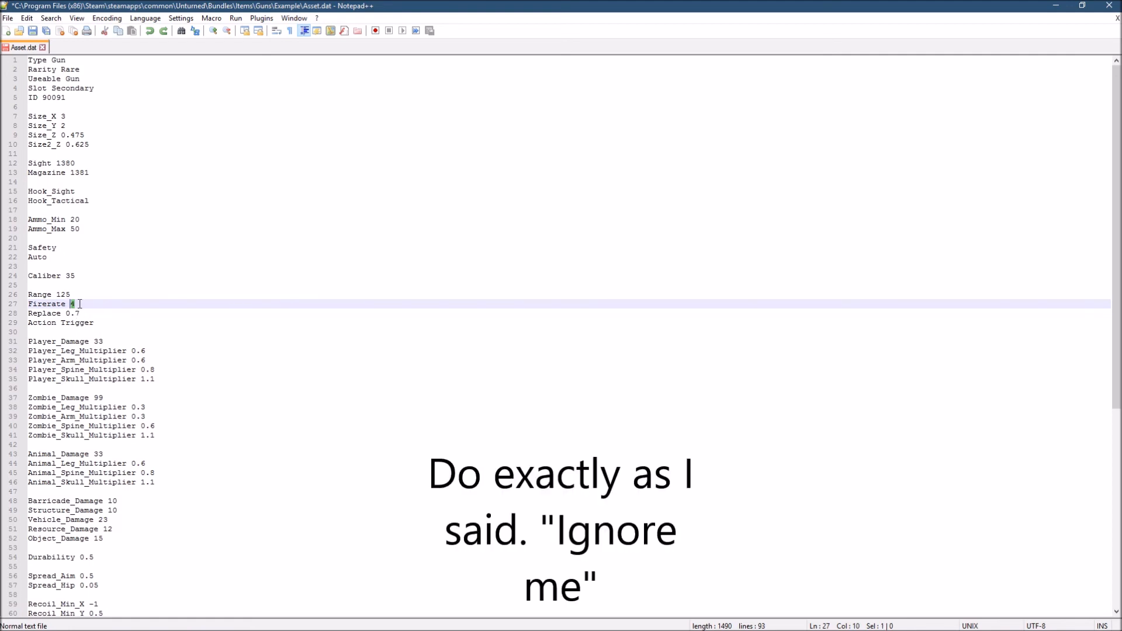
{"action": "left_click", "coordinate": [80, 304]}
- Try pump as the gun's Action, and restore the Action to Trigger
{"action": "left_click_drag", "start_coordinate": [97, 313], "coordinate": [60, 326]}
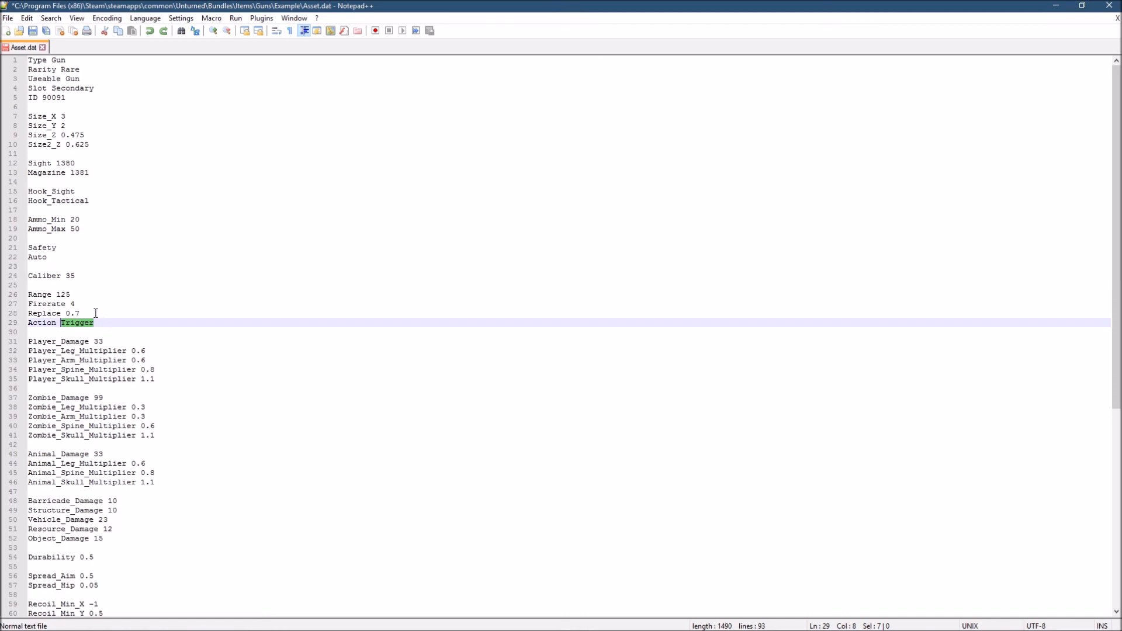
{"action": "type", "text": "pump"}
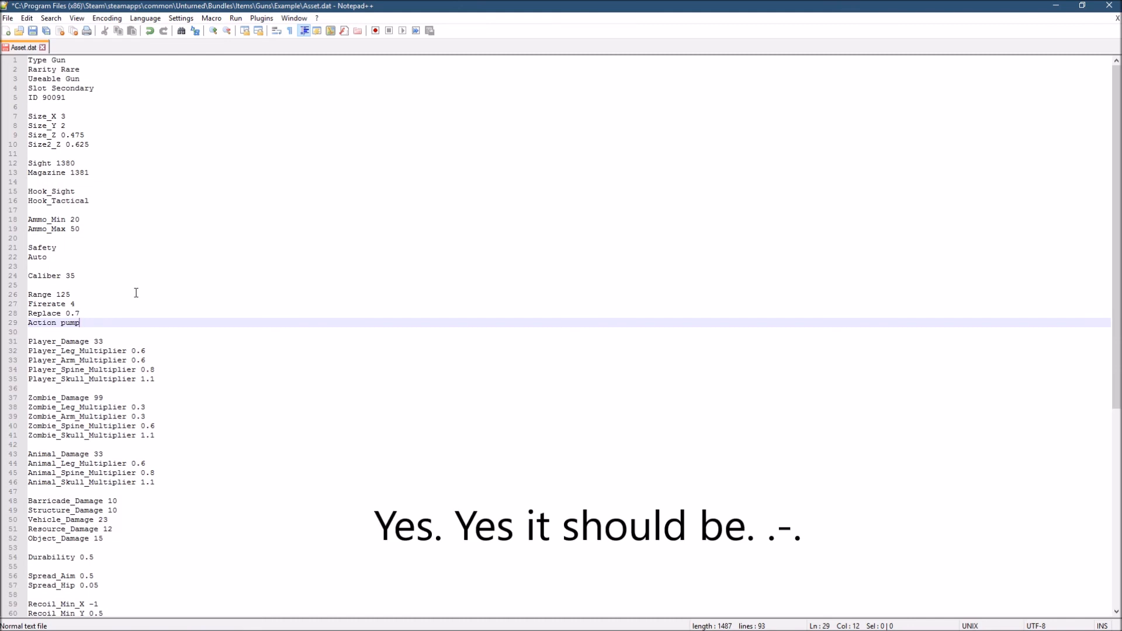
{"action": "key", "text": "BackSpace"}
{"action": "key", "text": "BackSpace"}
{"action": "key", "text": "BackSpace"}
{"action": "key", "text": "BackSpace"}
{"action": "type", "text": "Trigger"}
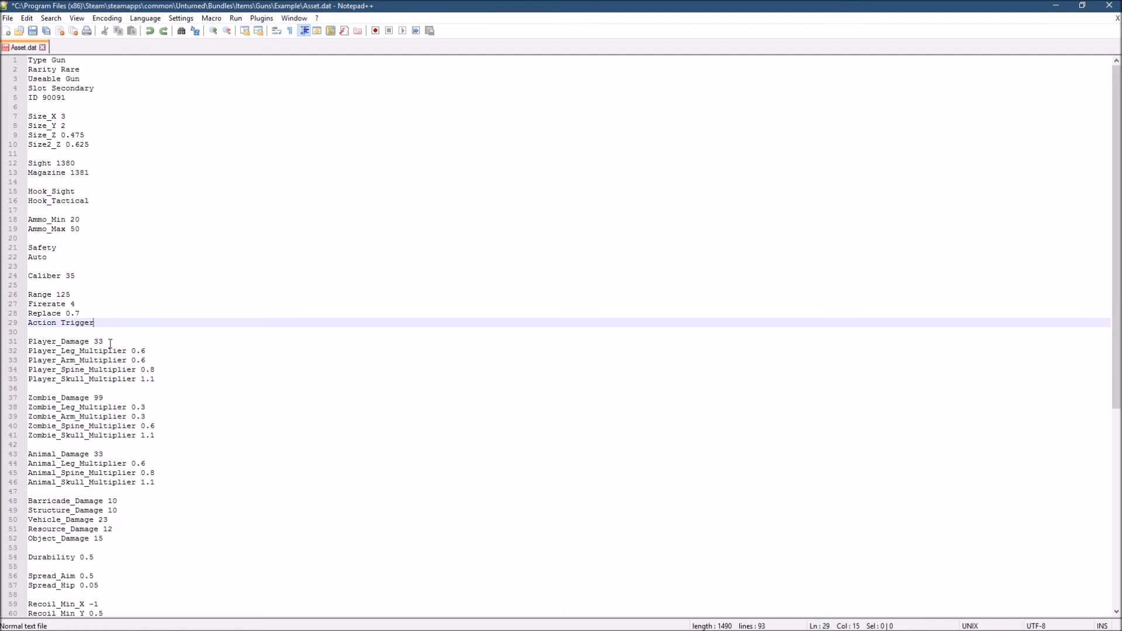
- Review the player, zombie and animal damage entries and their body-part multipliers
{"action": "left_click", "coordinate": [31, 339]}
{"action": "left_click_drag", "start_coordinate": [31, 339], "coordinate": [176, 512]}
{"action": "left_click", "coordinate": [170, 465]}
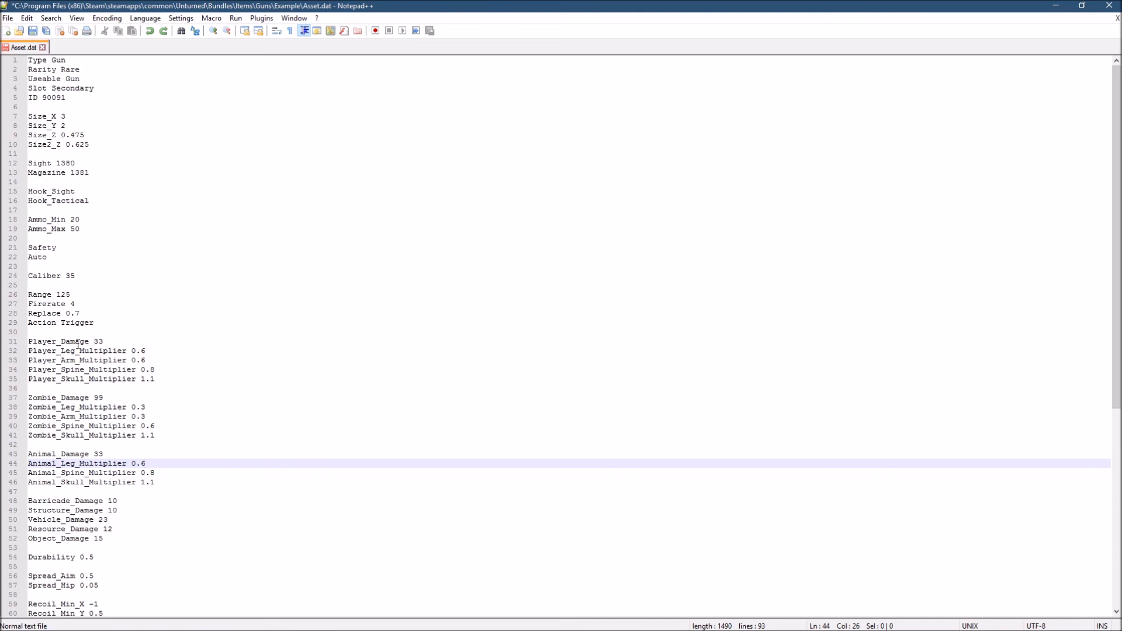
{"action": "scroll", "coordinate": [108, 349], "scroll_direction": "down", "scroll_amount": 1}
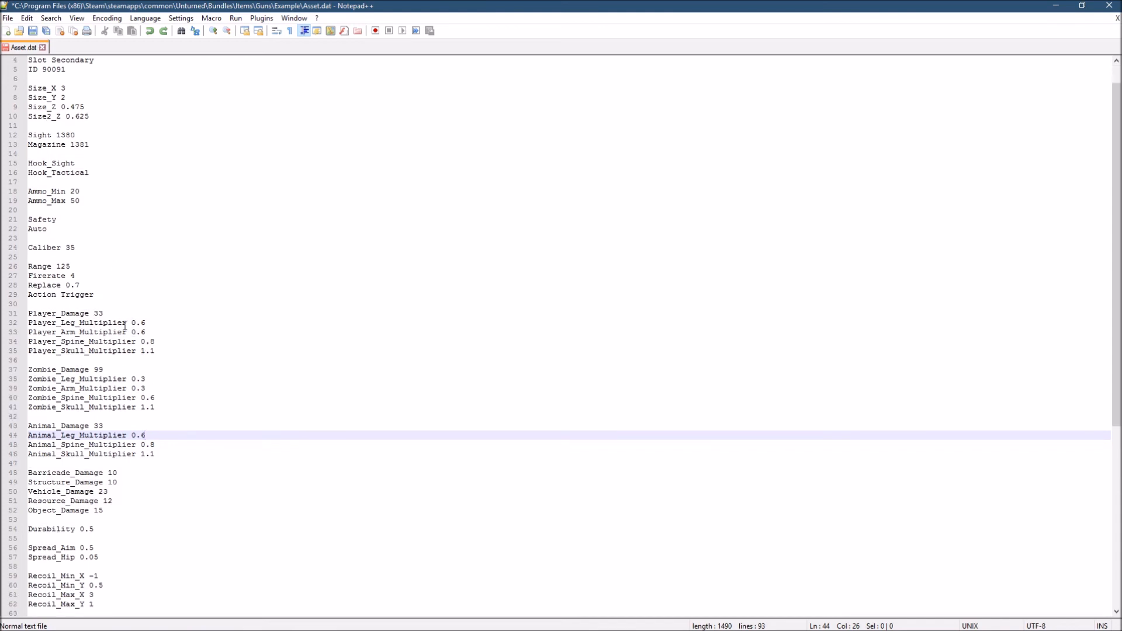
{"action": "scroll", "coordinate": [113, 287], "scroll_direction": "down", "scroll_amount": 3}
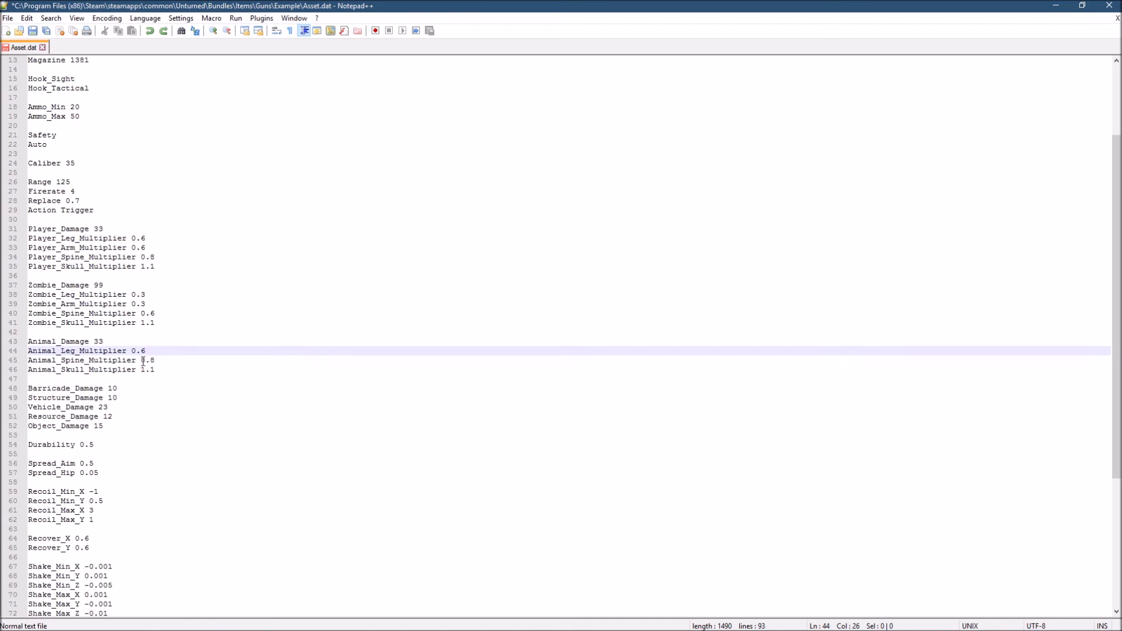
{"action": "scroll", "coordinate": [143, 355], "scroll_direction": "down", "scroll_amount": 1}
- Examine the Durability entry and the spread, recoil, recover, shake and muzzle entries below it
{"action": "left_click", "coordinate": [96, 421]}
{"action": "left_click", "coordinate": [97, 416]}
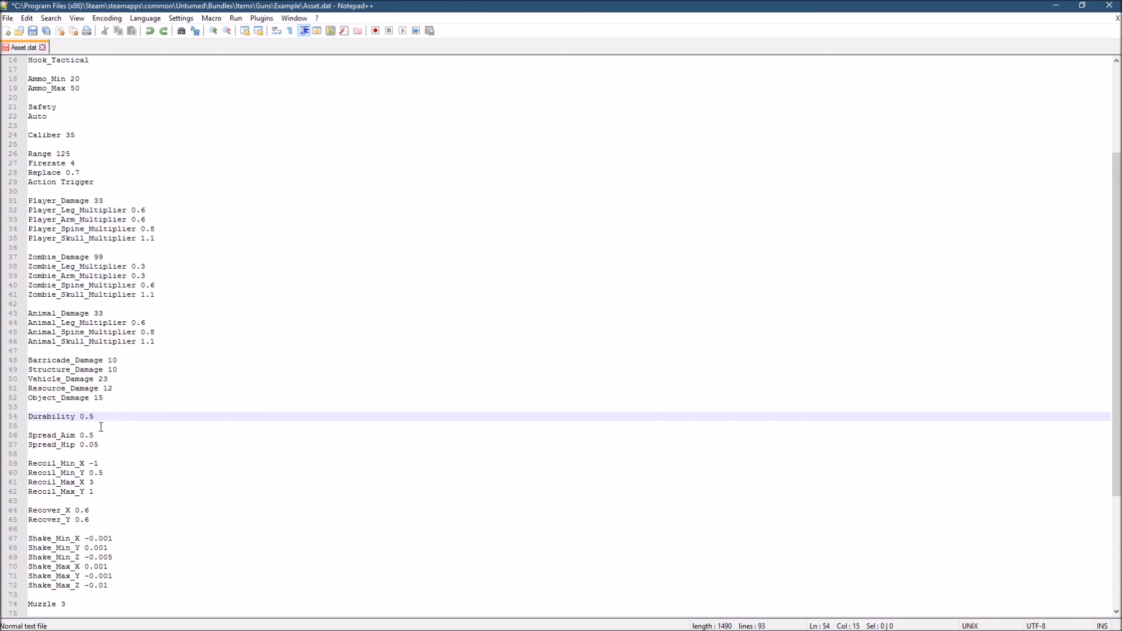
{"action": "scroll", "coordinate": [99, 442], "scroll_direction": "down", "scroll_amount": 1}
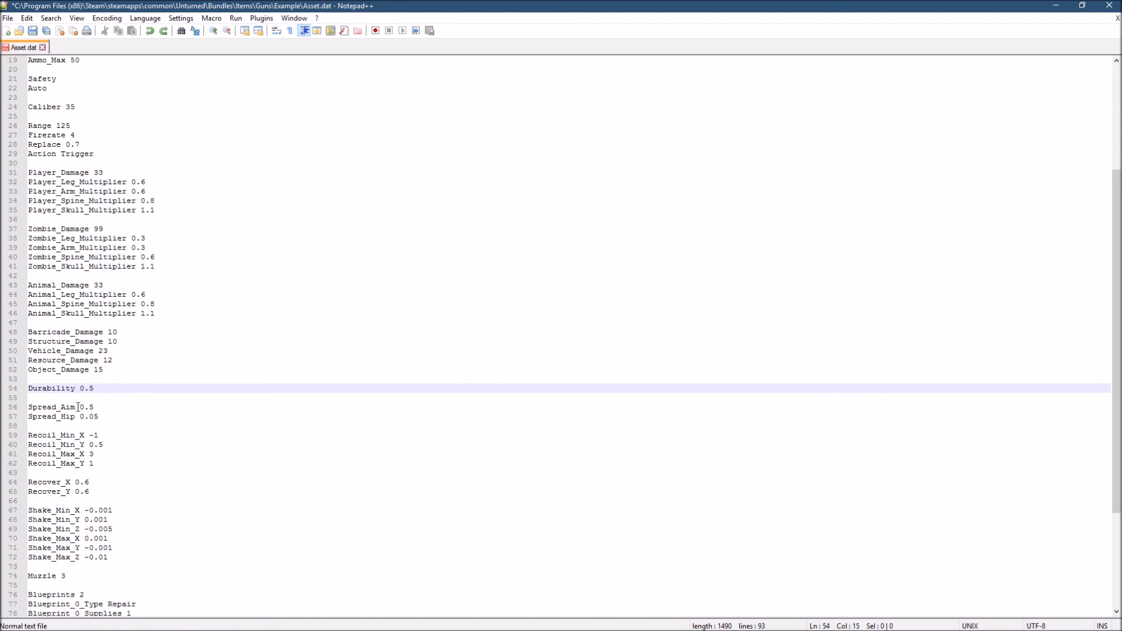
{"action": "scroll", "coordinate": [45, 437], "scroll_direction": "down", "scroll_amount": 1}
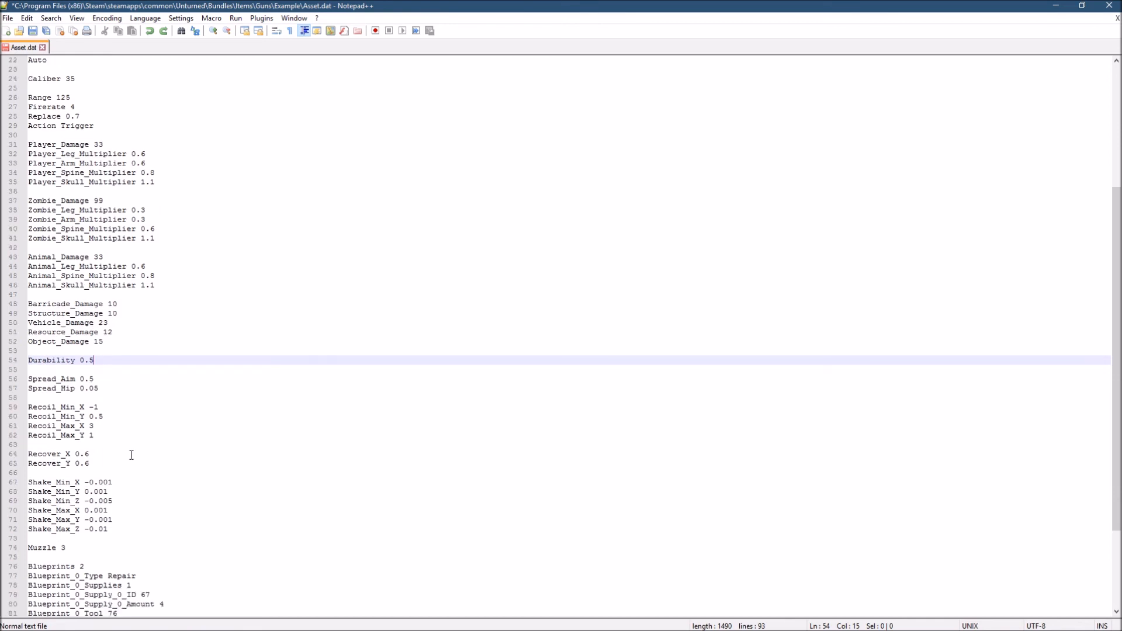
{"action": "scroll", "coordinate": [83, 413], "scroll_direction": "down", "scroll_amount": 1}
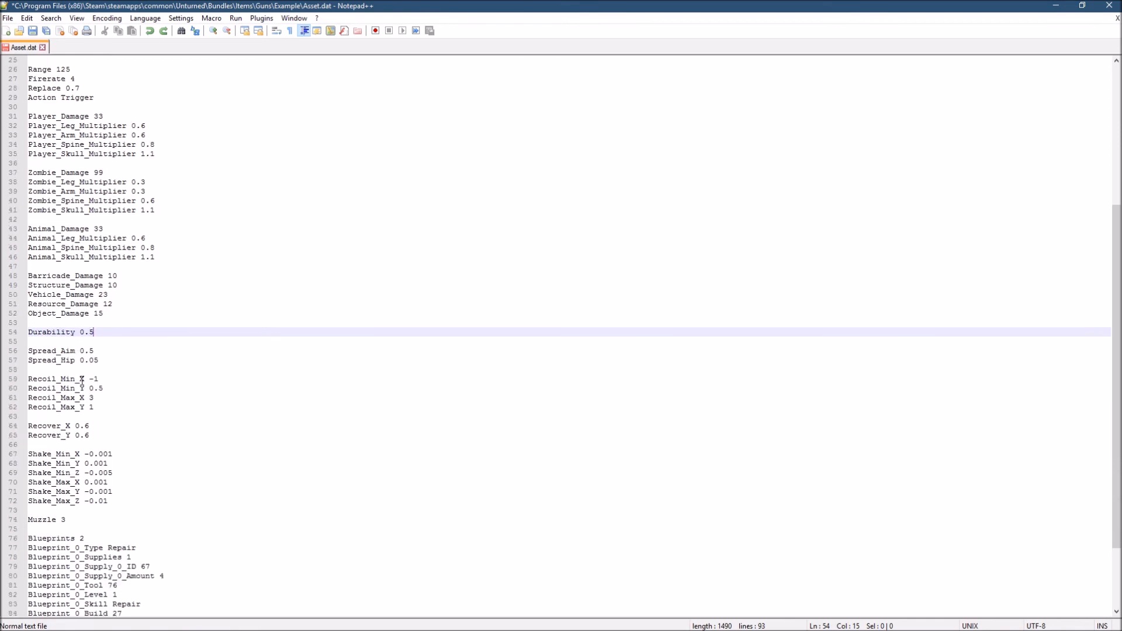
{"action": "scroll", "coordinate": [81, 380], "scroll_direction": "down", "scroll_amount": 3}
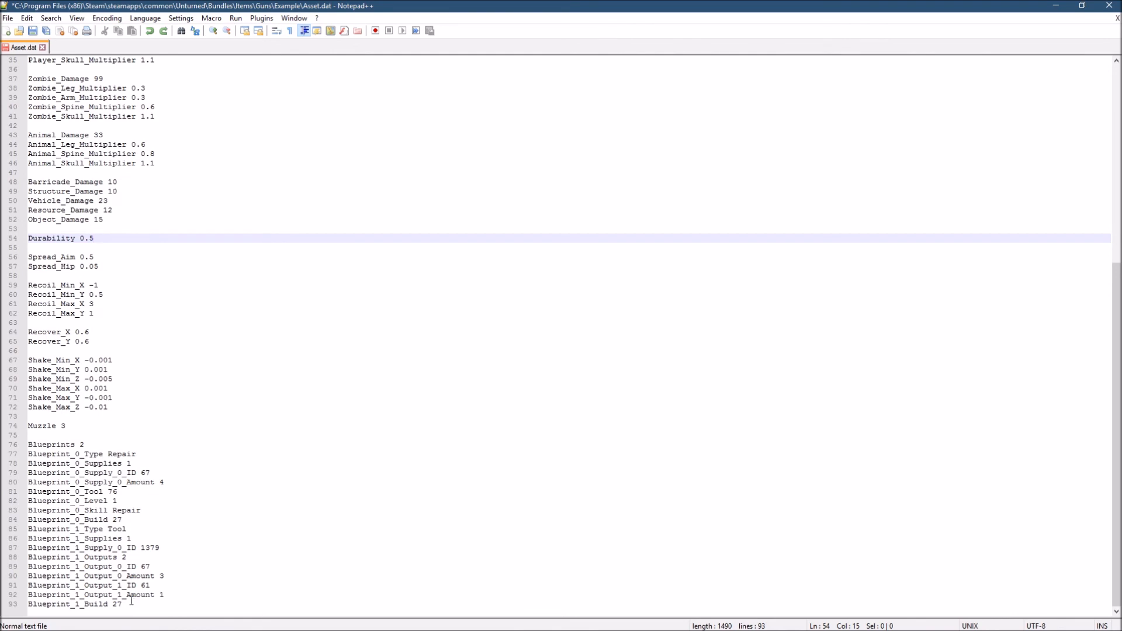
- Highlight the whole Blueprints block at the end of the file and inspect the Blueprint_0_Supply_0_ID value
{"action": "left_click_drag", "start_coordinate": [131, 602], "coordinate": [27, 441]}
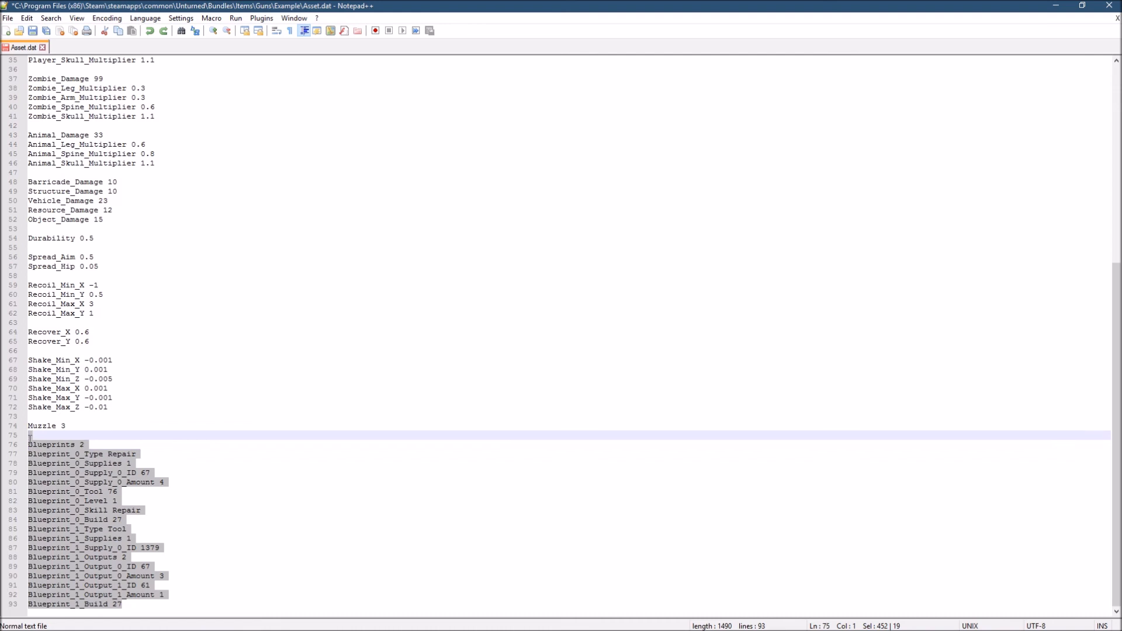
{"action": "left_click", "coordinate": [136, 473]}
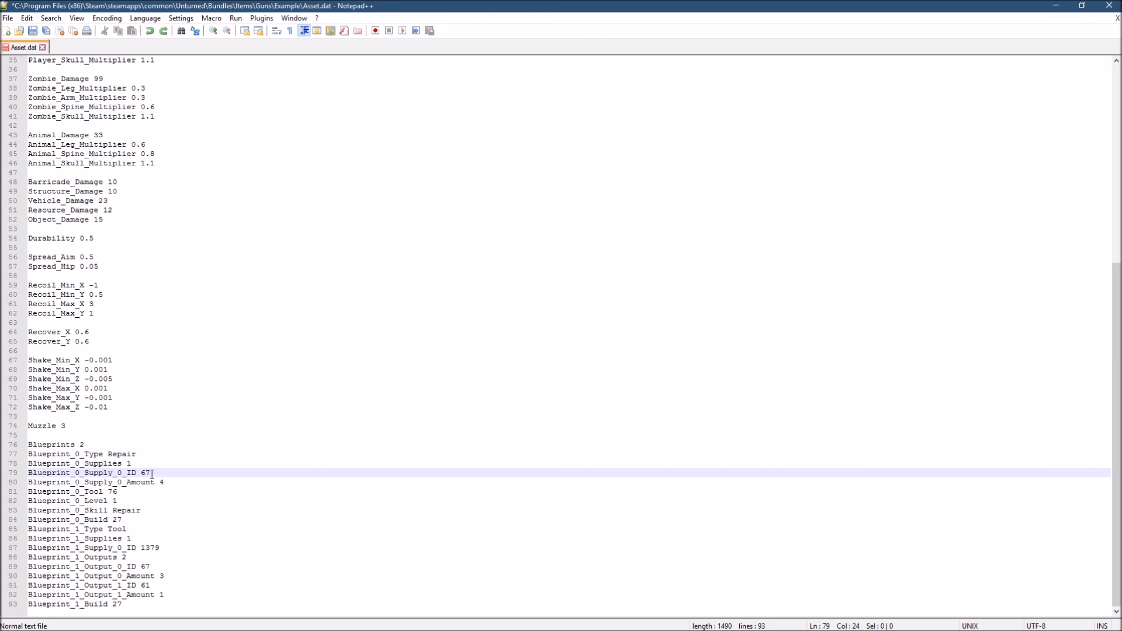
{"action": "left_click_drag", "start_coordinate": [151, 473], "coordinate": [140, 473]}
- Set Blueprint_0_Supply_0_Amount to 6
{"action": "mouse_move", "coordinate": [168, 482]}
{"action": "left_mouse_down"}
{"action": "mouse_move", "coordinate": [126, 484]}
{"action": "mouse_move", "coordinate": [160, 485]}
{"action": "left_mouse_up"}
{"action": "left_click", "coordinate": [161, 485]}
{"action": "left_click", "coordinate": [166, 484]}
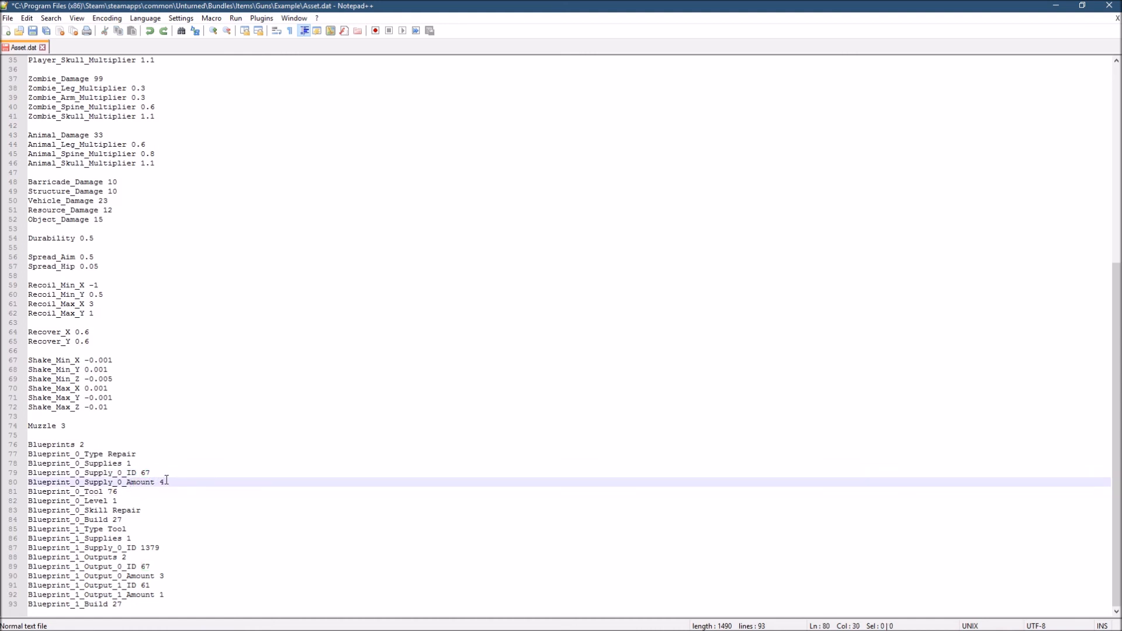
{"action": "key", "text": "BackSpace"}
{"action": "type", "text": "6"}
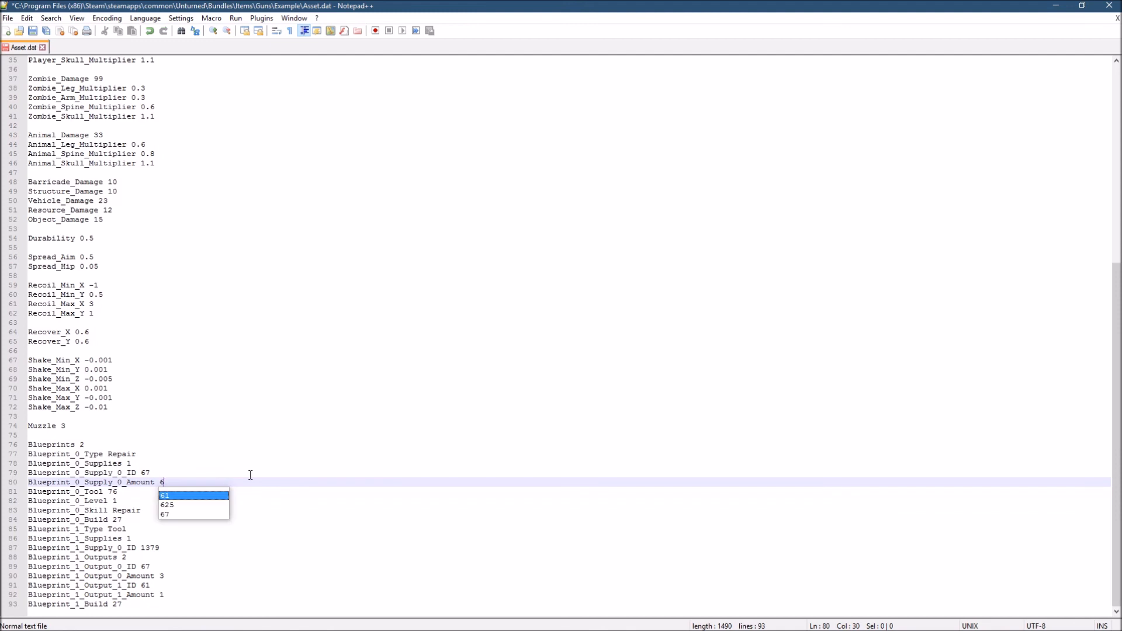
{"action": "left_click", "coordinate": [176, 482]}
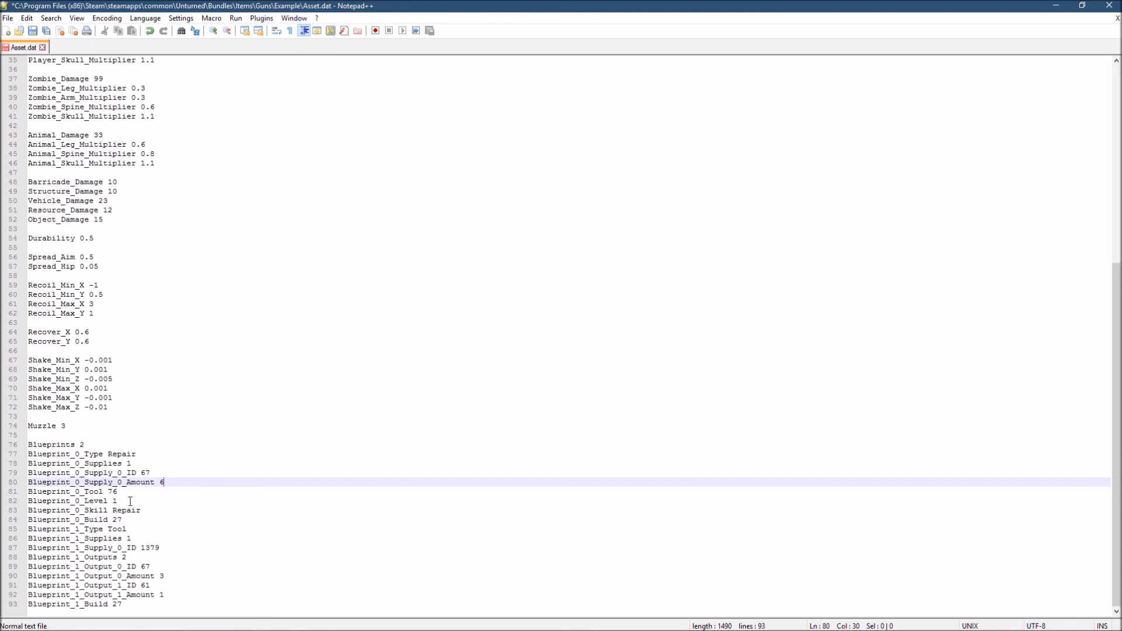
- Review Blueprint_0's repair skill and Blueprint_1's supply ID, output IDs, output amounts and build entry
{"action": "left_click_drag", "start_coordinate": [151, 510], "coordinate": [137, 509]}
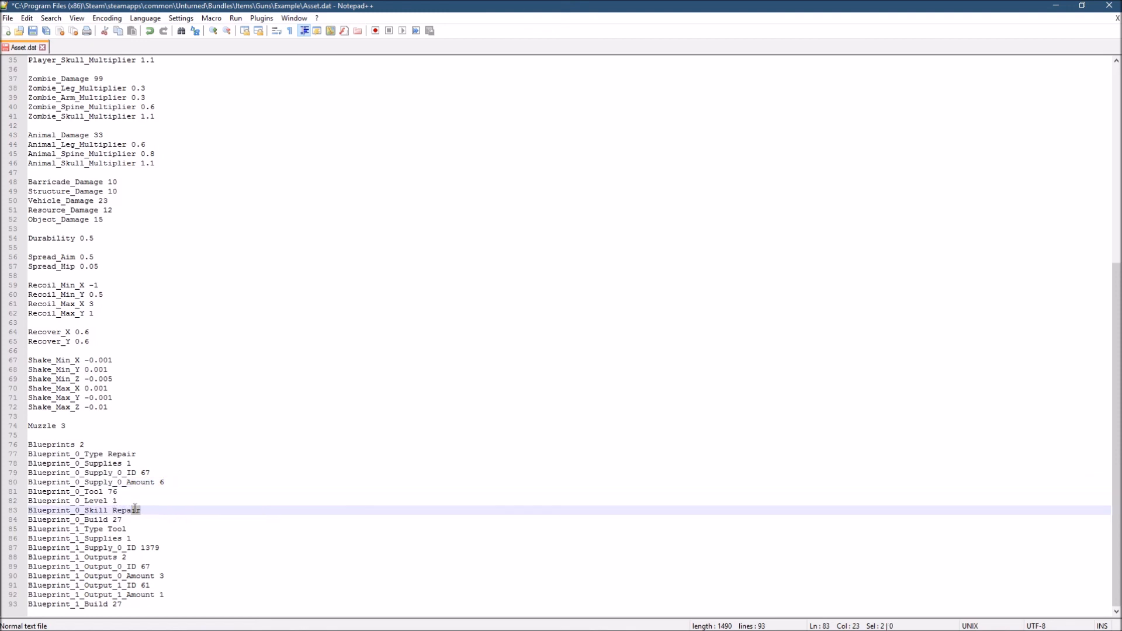
{"action": "left_click", "coordinate": [162, 490]}
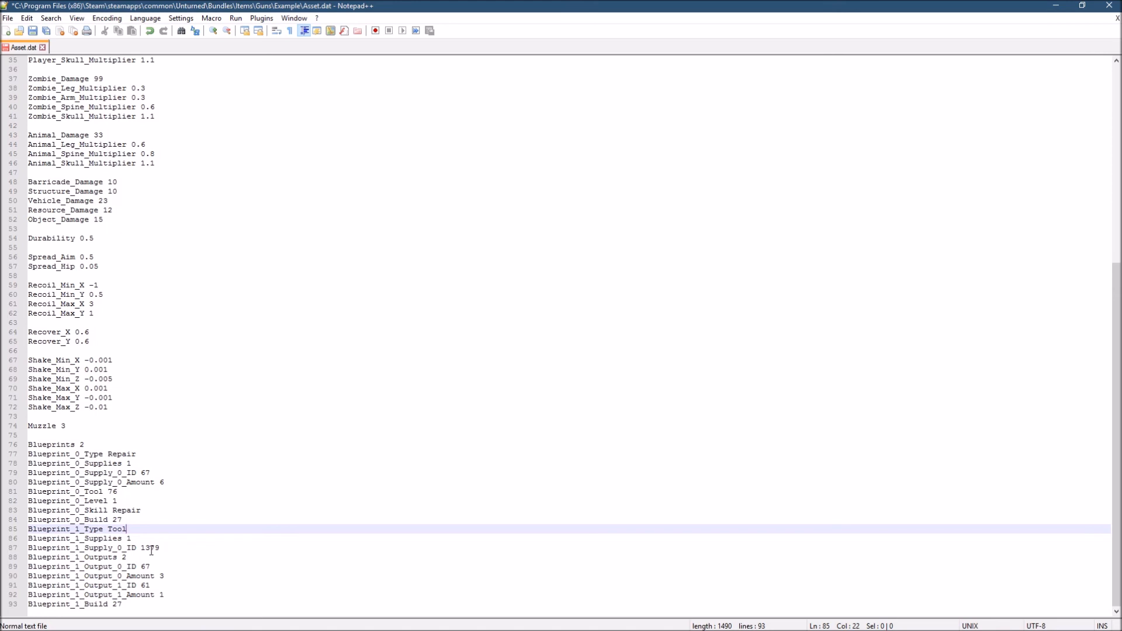
{"action": "left_click_drag", "start_coordinate": [163, 548], "coordinate": [145, 549]}
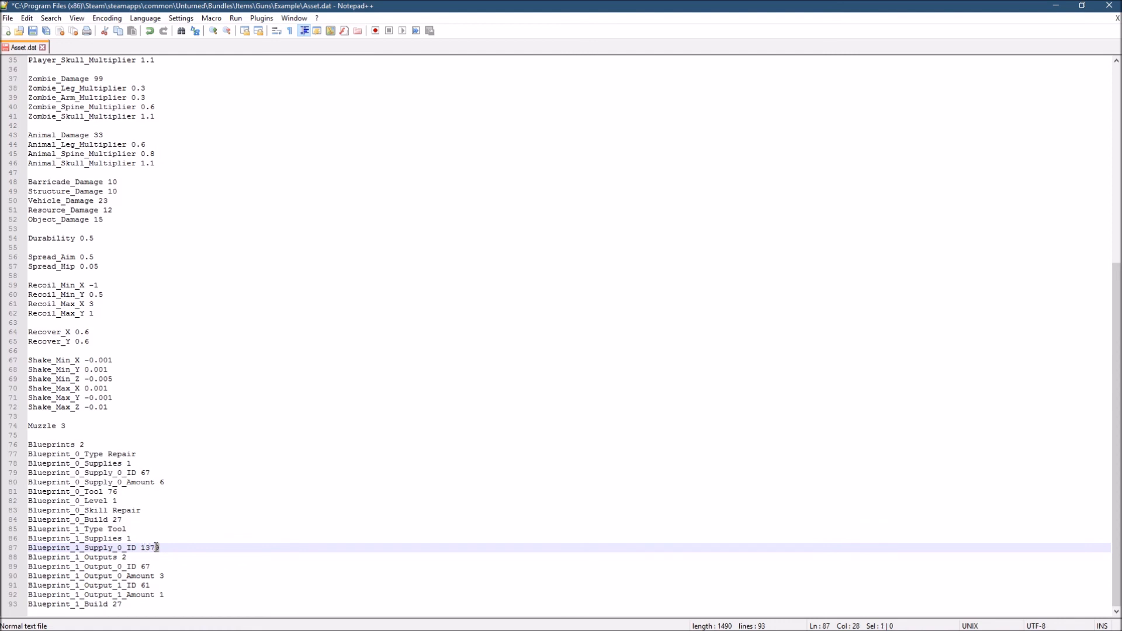
{"action": "left_click", "coordinate": [127, 558]}
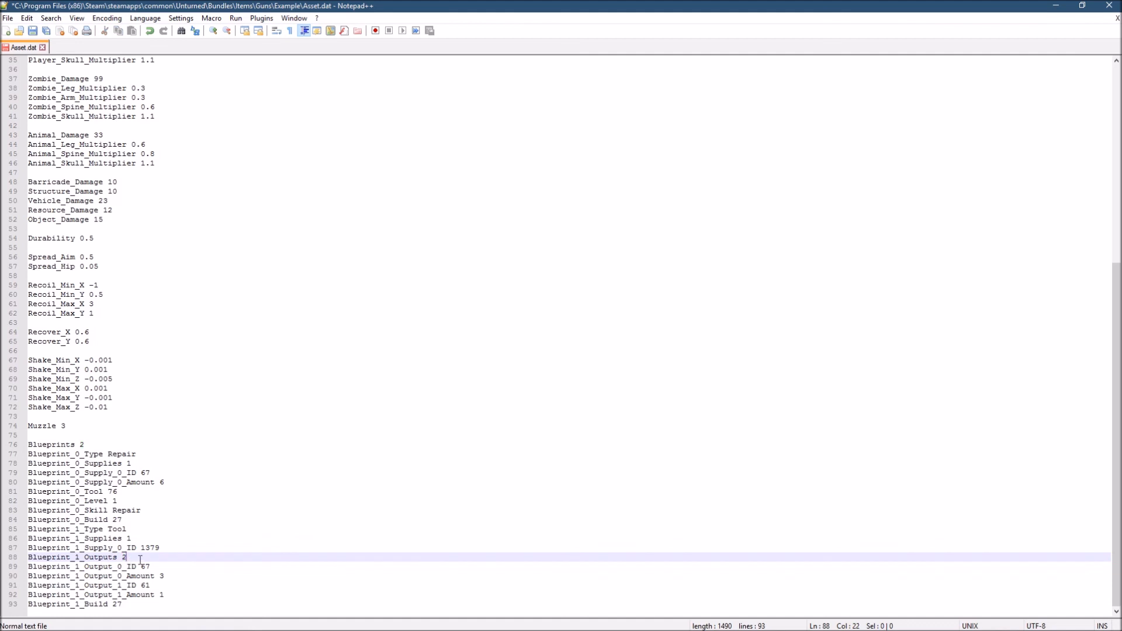
{"action": "left_click", "coordinate": [159, 567]}
{"action": "left_click_drag", "start_coordinate": [156, 570], "coordinate": [144, 570]}
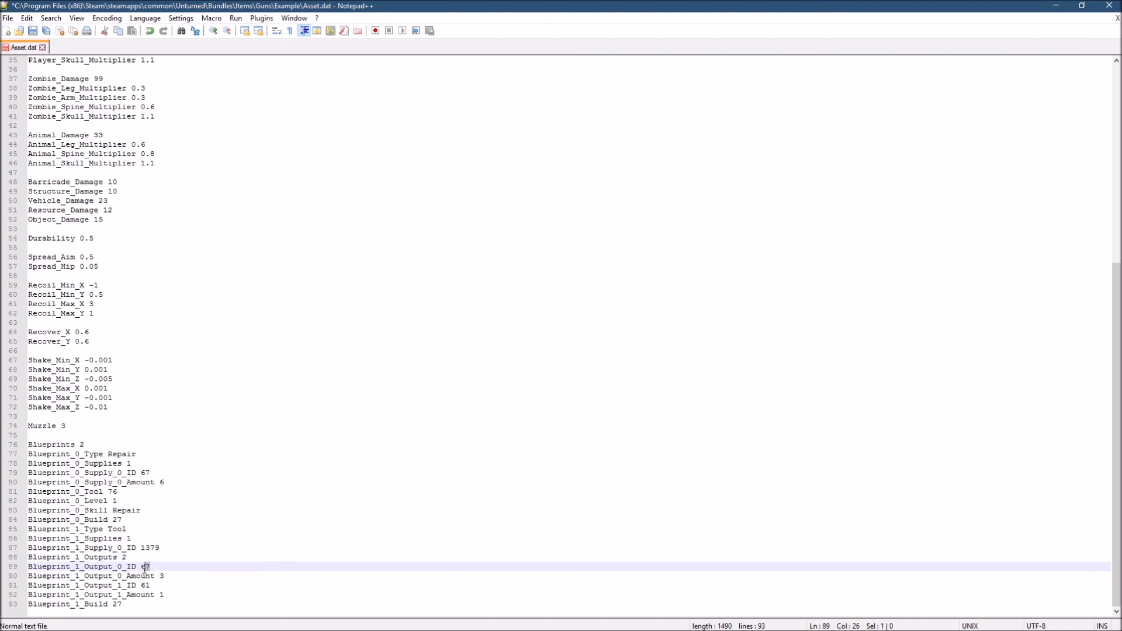
{"action": "left_click", "coordinate": [174, 576]}
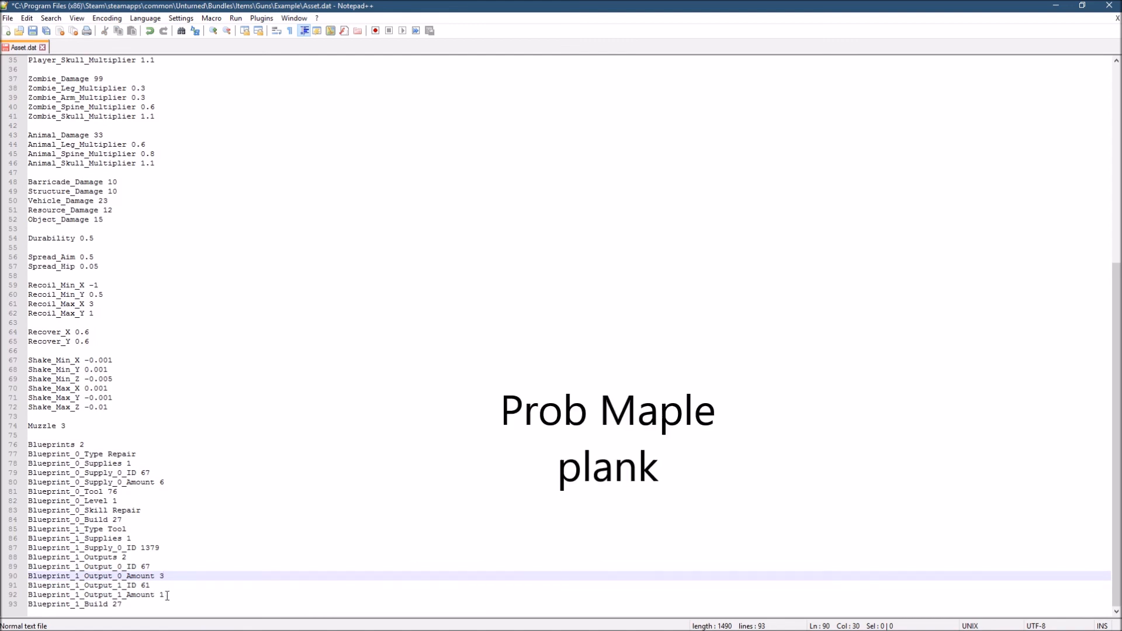
{"action": "left_click", "coordinate": [164, 595]}
{"action": "left_click", "coordinate": [166, 597]}
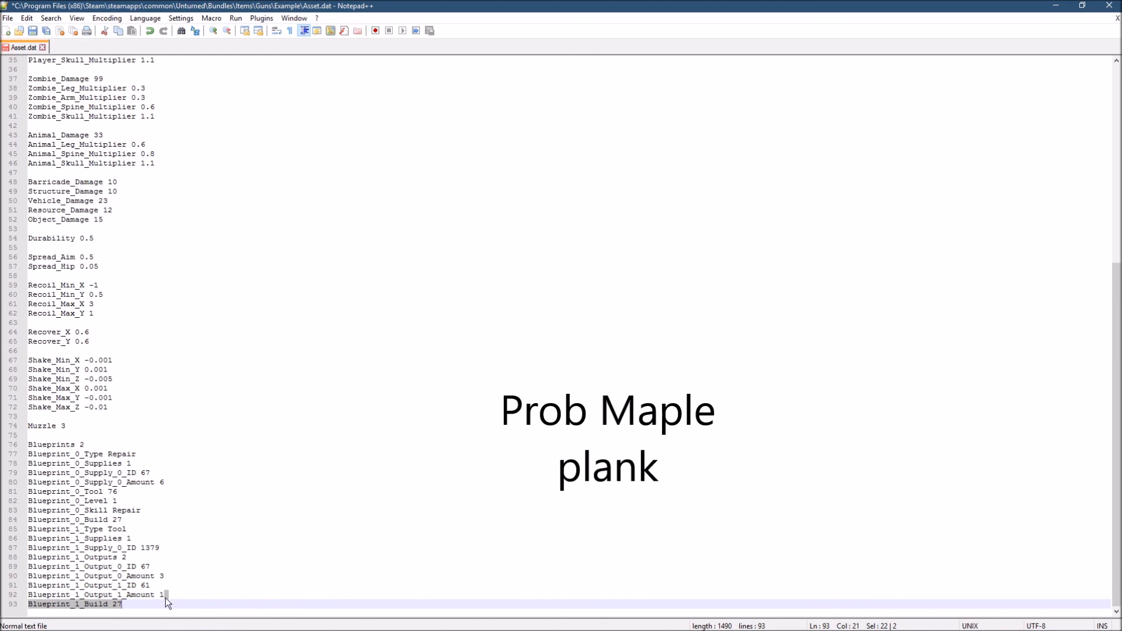
- Check the Blueprint_1_Output_1_Amount value, then save Asset.dat and close the text editor
{"action": "left_click_drag", "start_coordinate": [167, 596], "coordinate": [159, 595]}
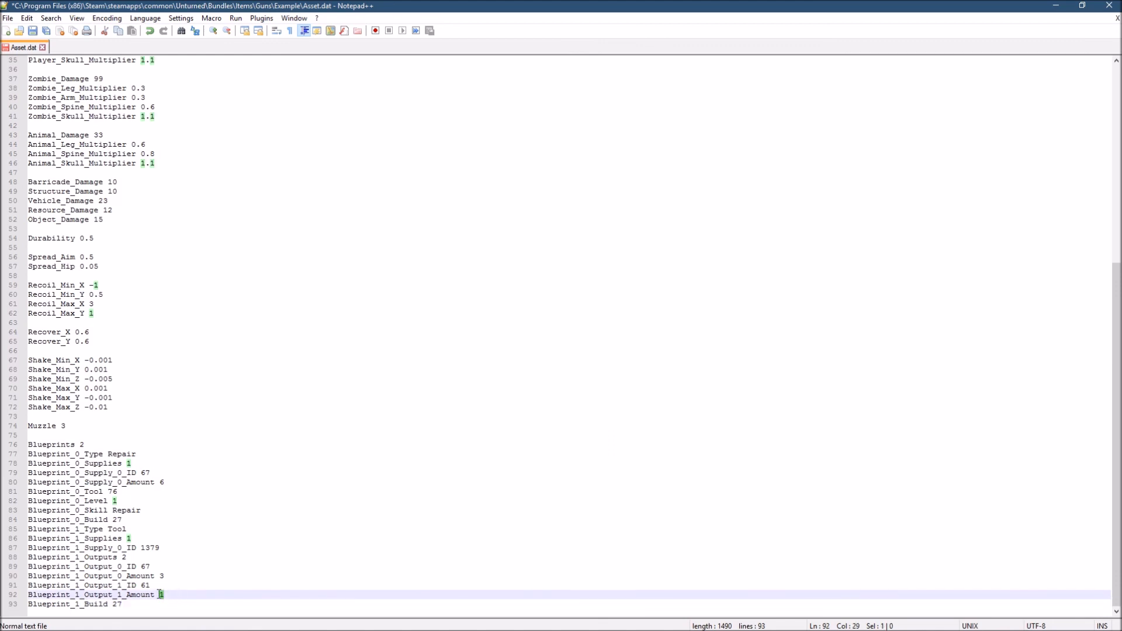
{"action": "left_click", "coordinate": [164, 594]}
{"action": "scroll", "coordinate": [170, 592], "scroll_direction": "up", "scroll_amount": 7}
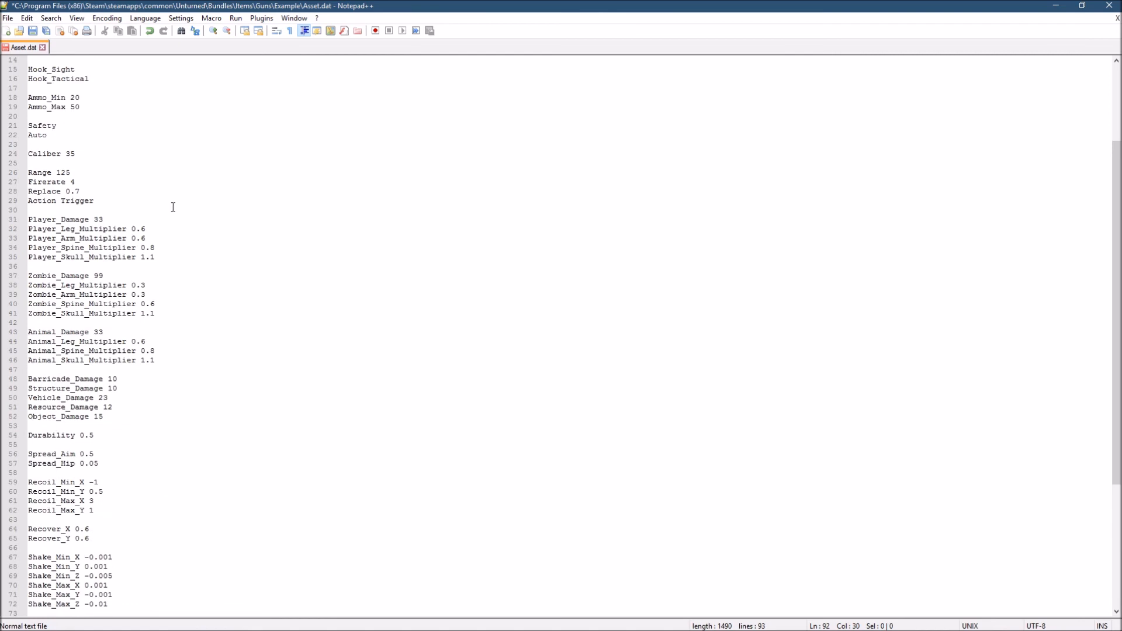
{"action": "key", "text": "ctrl+s"}
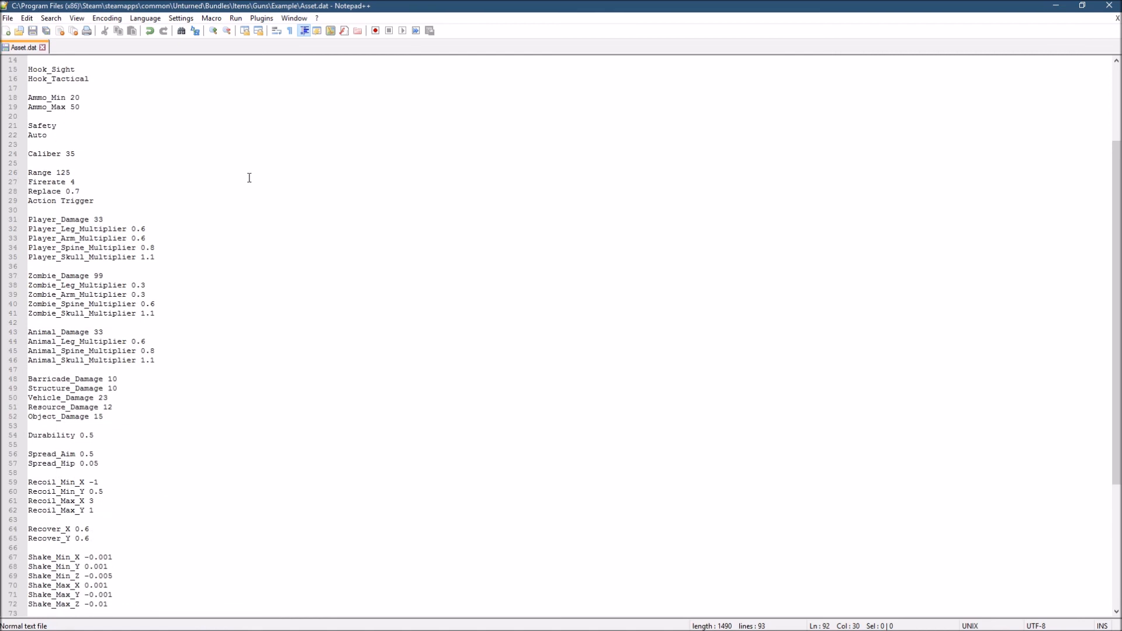
{"action": "left_click", "coordinate": [1107, 7]}
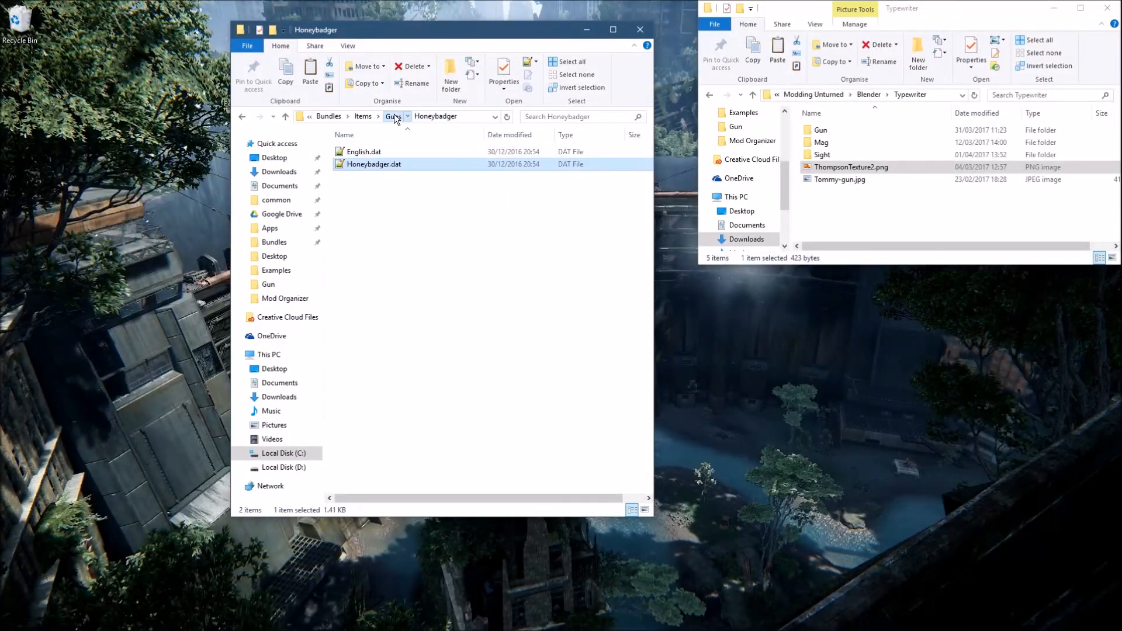
- Open English.dat from the Example folder under Guns and set its Name entry to Example
{"action": "left_click", "coordinate": [394, 117]}
{"action": "scroll", "coordinate": [385, 459], "scroll_direction": "up", "scroll_amount": 1}
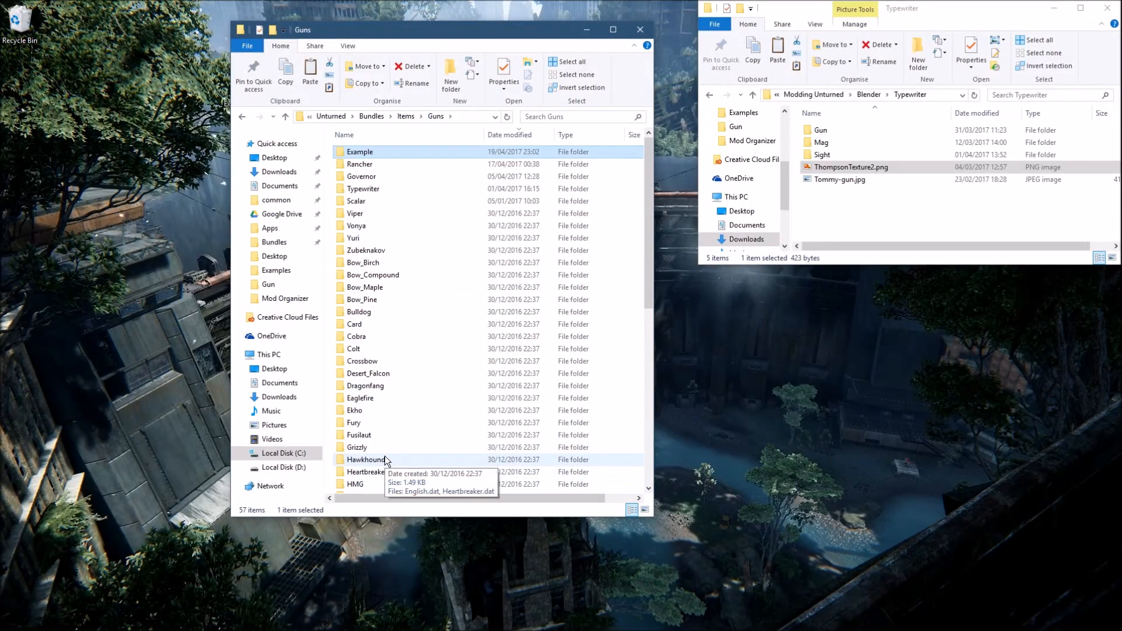
{"action": "double_click", "coordinate": [368, 153]}
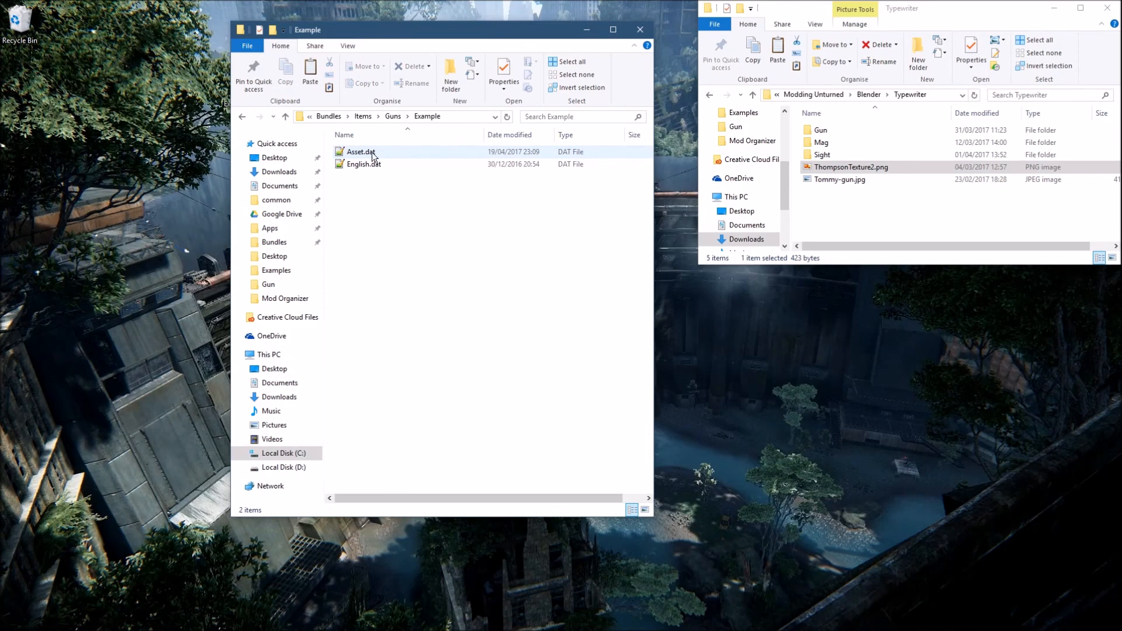
{"action": "double_click", "coordinate": [375, 166]}
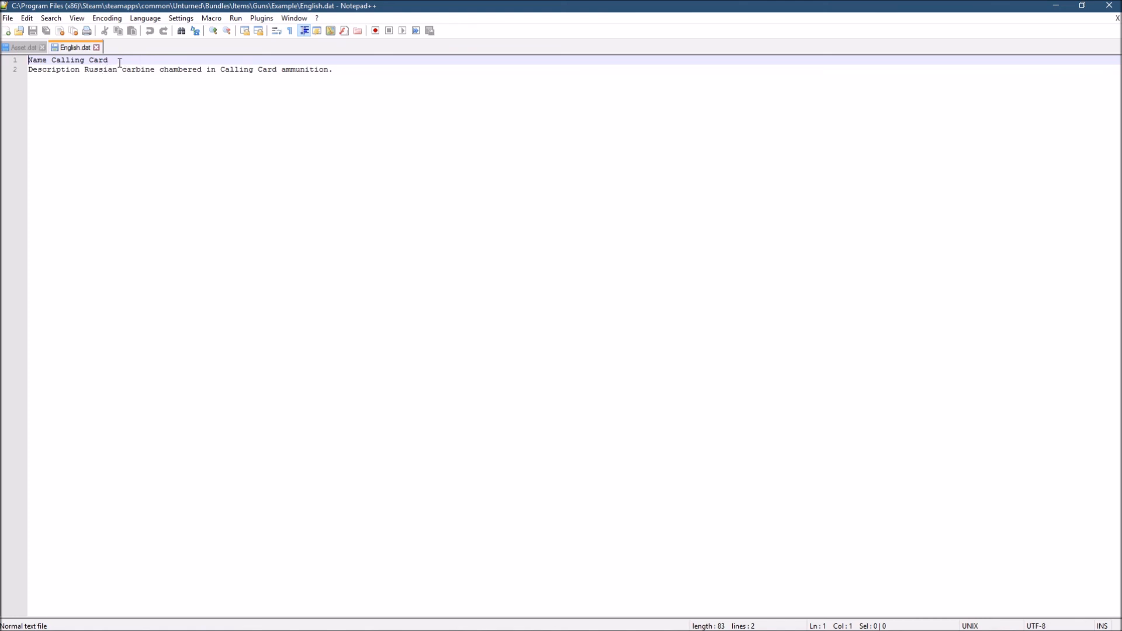
{"action": "left_click_drag", "start_coordinate": [88, 61], "coordinate": [53, 60]}
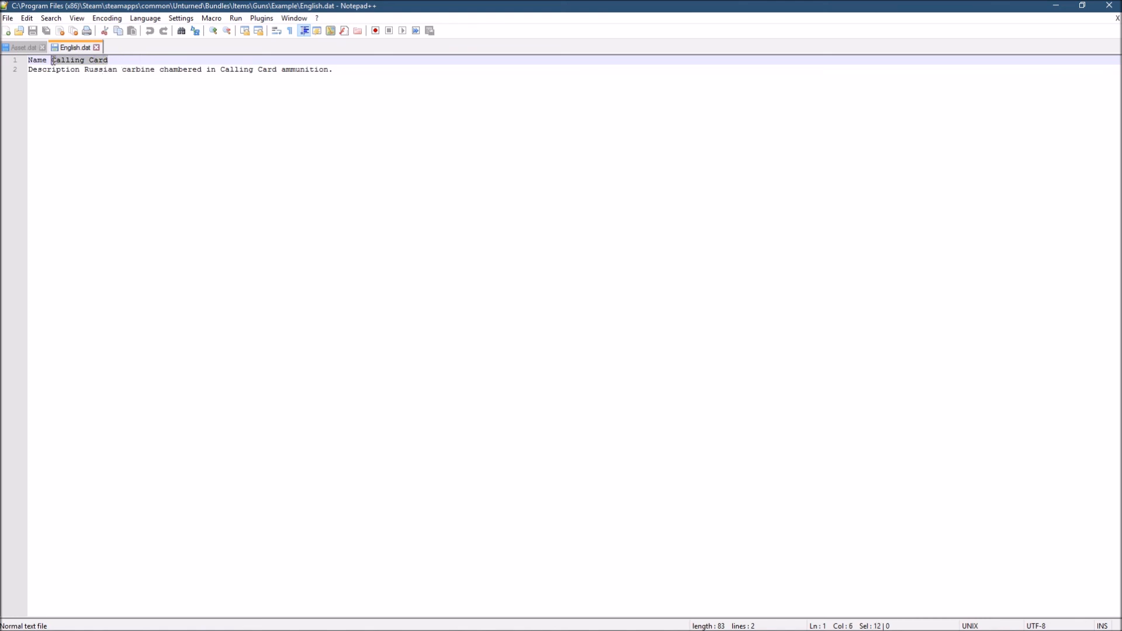
{"action": "type", "text": "Example"}
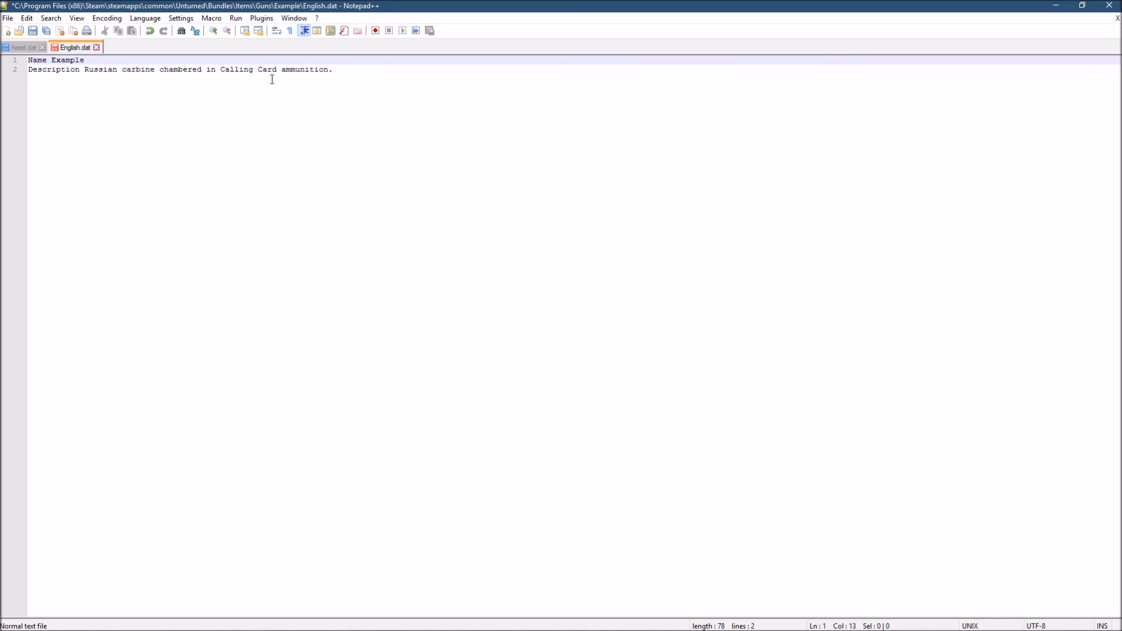
- Replace the word Russian with American in the Description line of English.dat
{"action": "left_click", "coordinate": [118, 69]}
{"action": "key", "text": "BackSpace"}
{"action": "key", "text": "BackSpace"}
{"action": "key", "text": "BackSpace"}
{"action": "key", "text": "BackSpace"}
{"action": "key", "text": "BackSpace"}
{"action": "key", "text": "BackSpace"}
{"action": "key", "text": "BackSpace"}
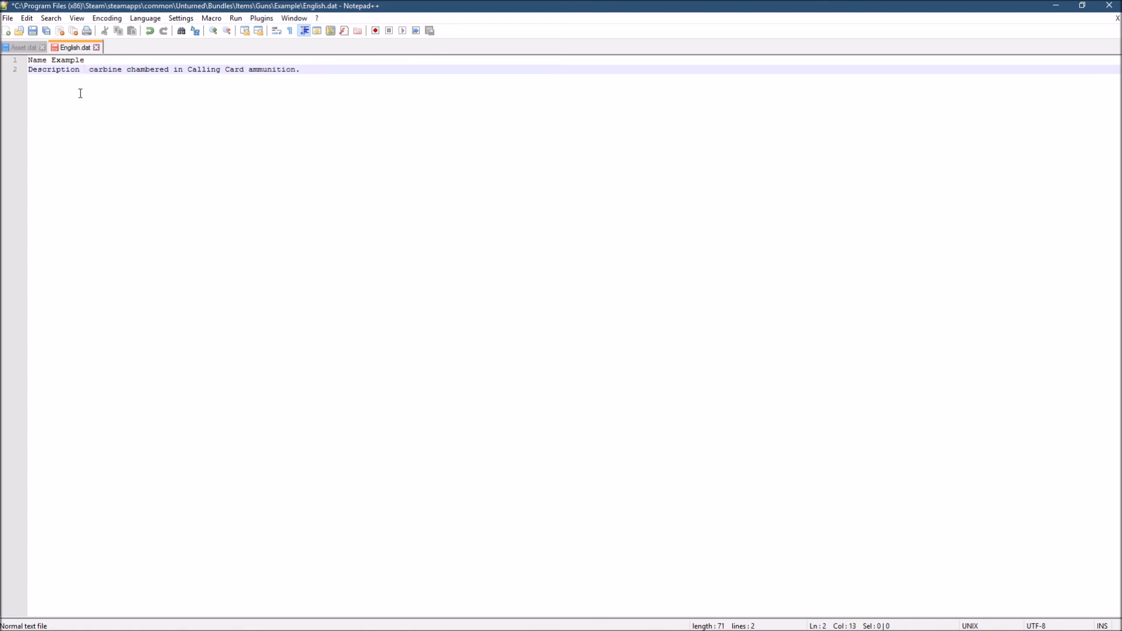
{"action": "type", "text": "American"}
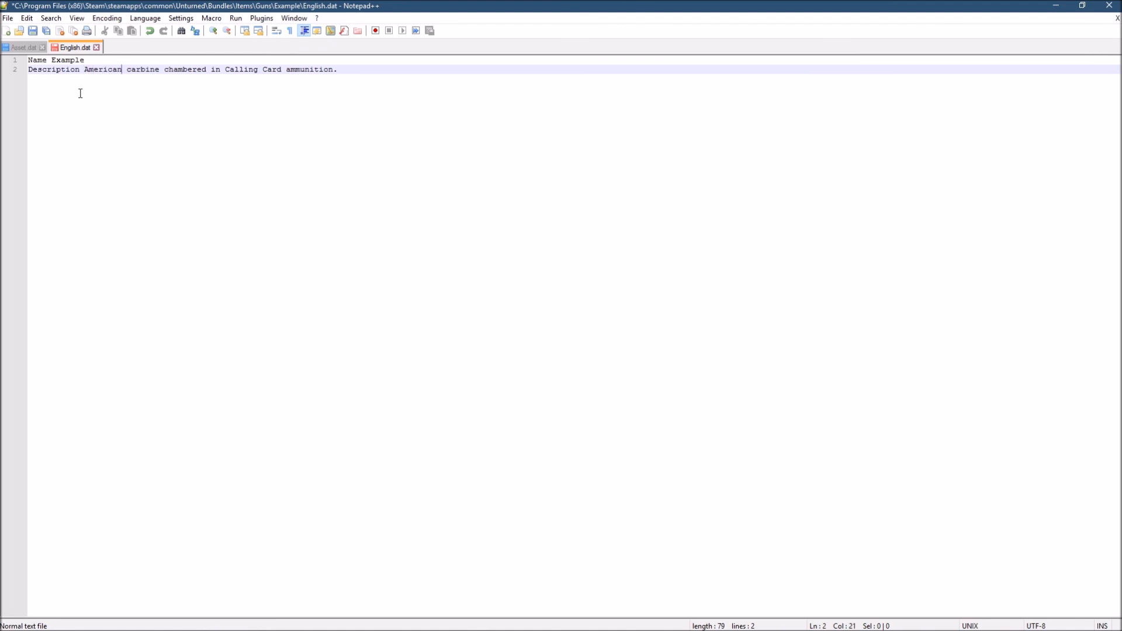
- Replace the word carbine with Submachine Gun in the Description line
{"action": "key", "text": "Right"}
{"action": "key", "text": "Right"}
{"action": "key", "text": "BackSpace"}
{"action": "key", "text": "BackSpace"}
{"action": "key", "text": "BackSpace"}
{"action": "key", "text": "BackSpace"}
{"action": "key", "text": "BackSpace"}
{"action": "key", "text": "BackSpace"}
{"action": "key", "text": "BackSpace"}
{"action": "type", "text": "Sybmachine G"}
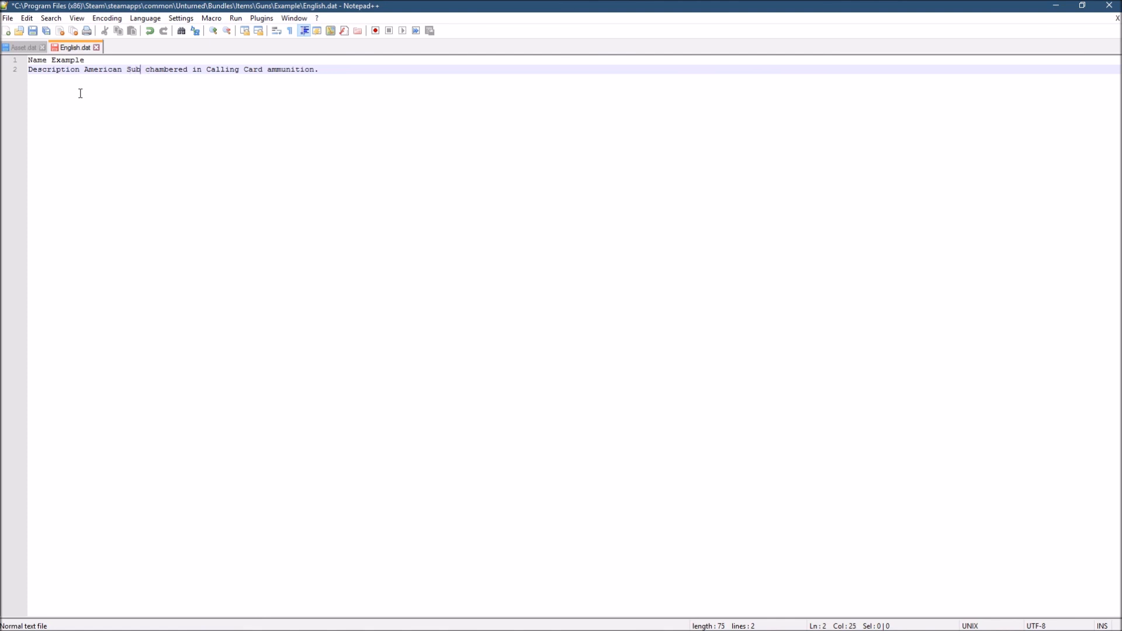
{"action": "type", "text": "un"}
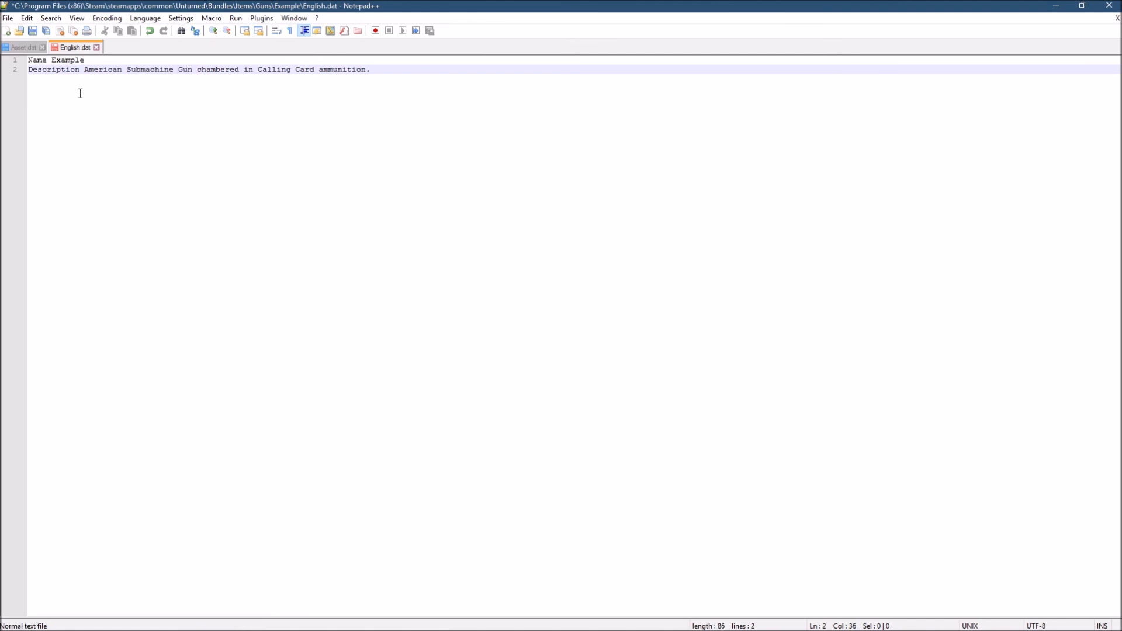
- Replace the ammunition name Calling Card with example in the Description, then save English.dat and close the editor
{"action": "left_click_drag", "start_coordinate": [315, 71], "coordinate": [271, 70]}
{"action": "type", "text": "example"}
{"action": "key", "text": "ctrl+s"}
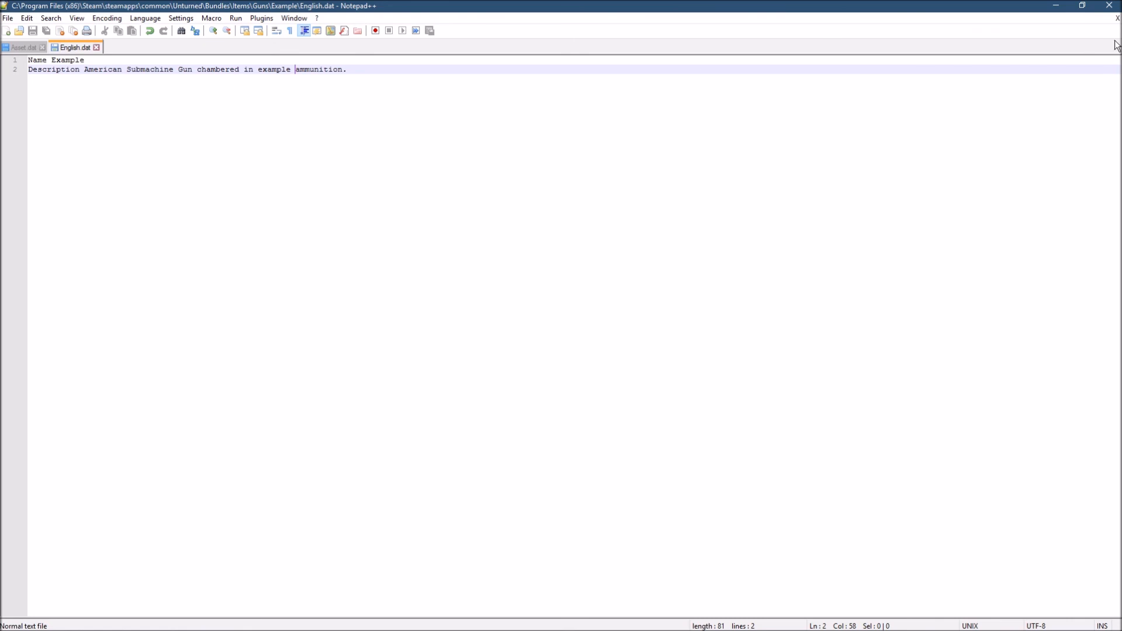
{"action": "left_click", "coordinate": [1108, 6]}
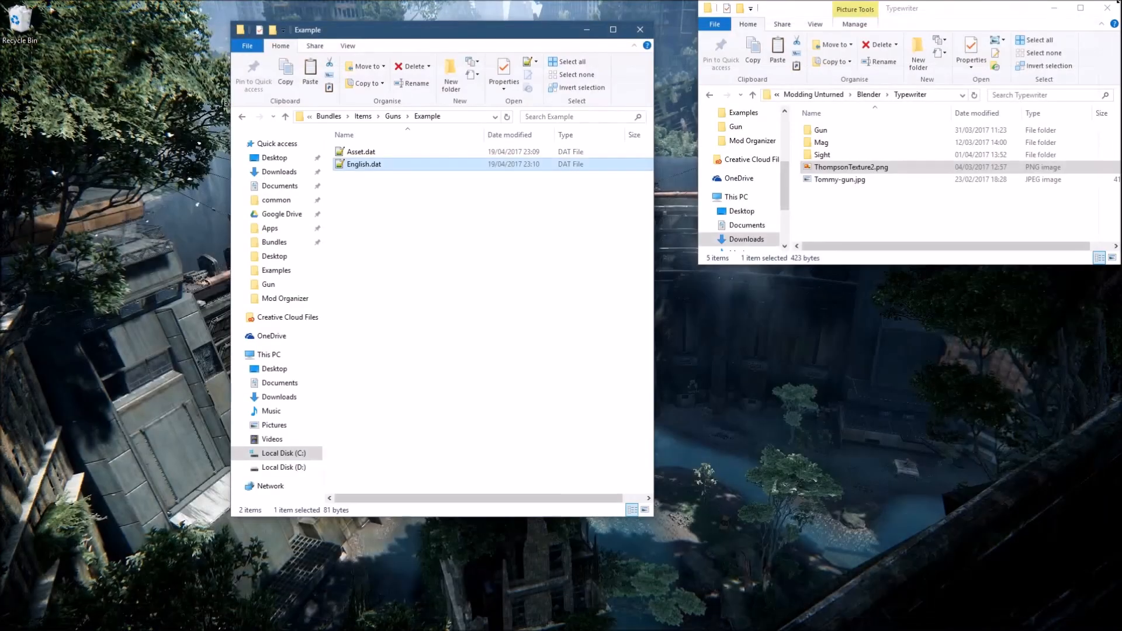
- Minimise both the Example and Typewriter folder windows to reveal the desktop
{"action": "left_click", "coordinate": [547, 194]}
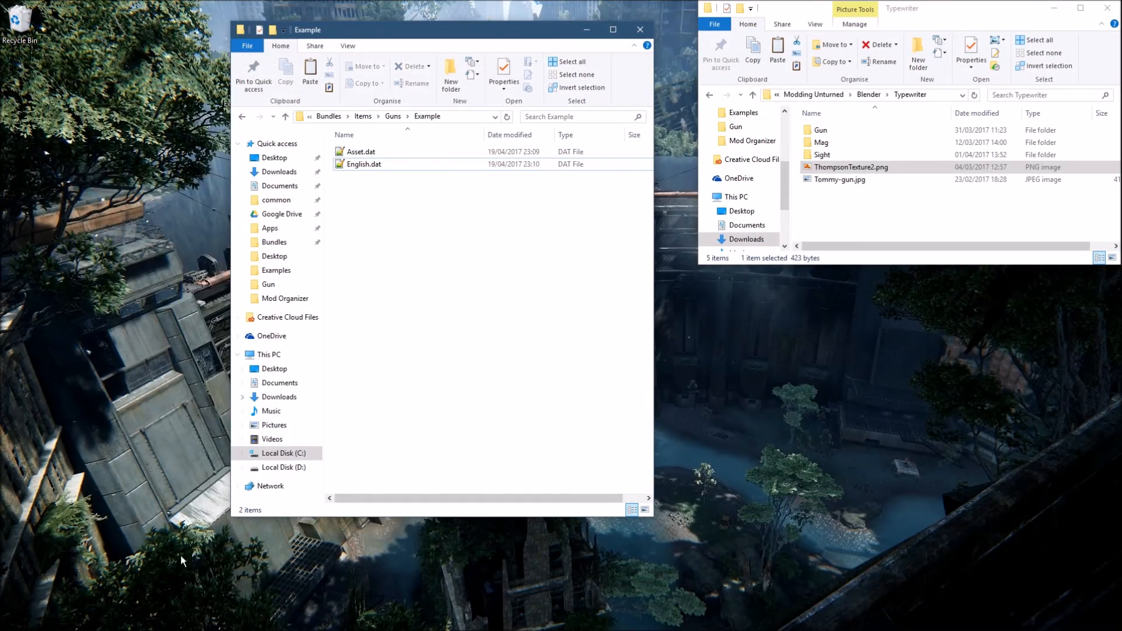
{"action": "left_click", "coordinate": [587, 30]}
{"action": "left_click", "coordinate": [1050, 8]}
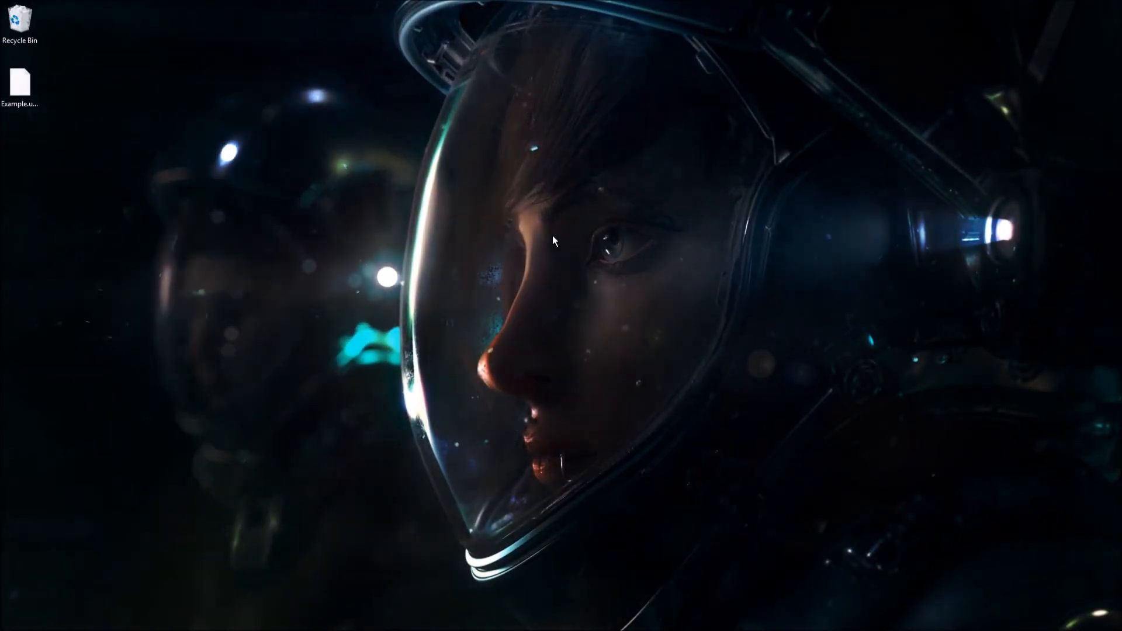
- Move Example.unity3d from the desktop into the Example folder under Guns, then minimise the folder window
{"action": "mouse_move", "coordinate": [176, 630]}
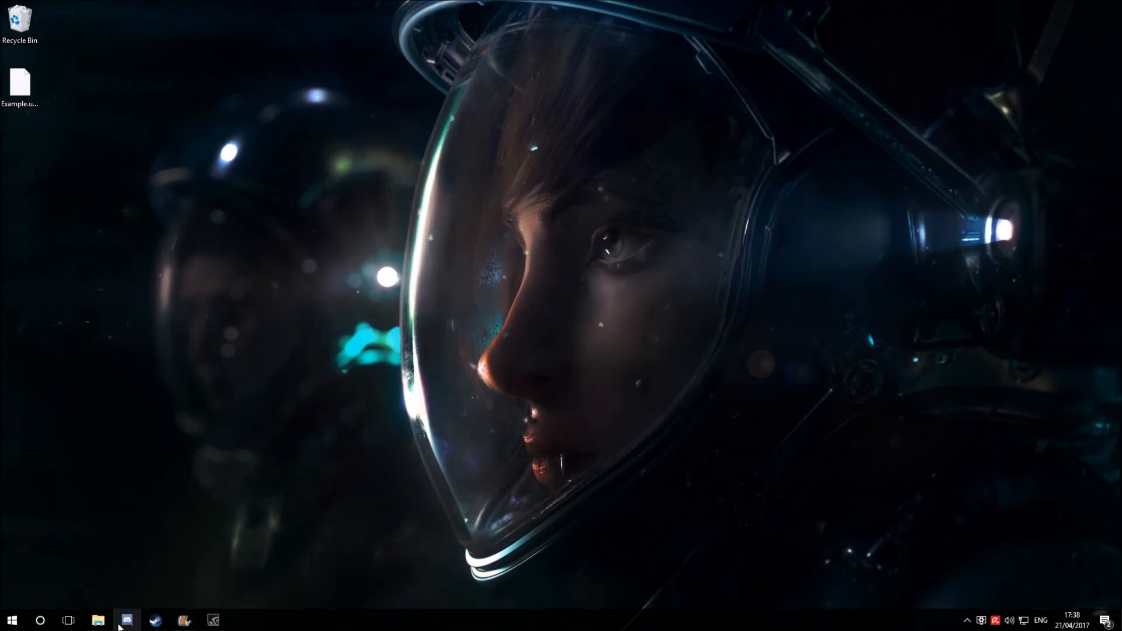
{"action": "left_click", "coordinate": [98, 621]}
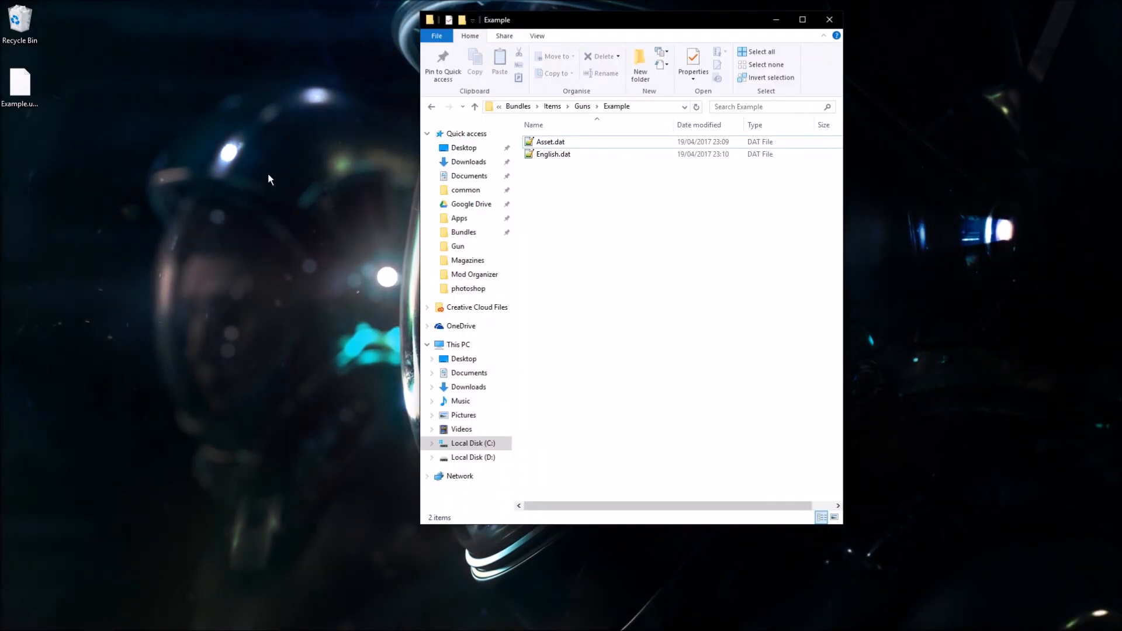
{"action": "left_click_drag", "start_coordinate": [19, 85], "coordinate": [153, 84]}
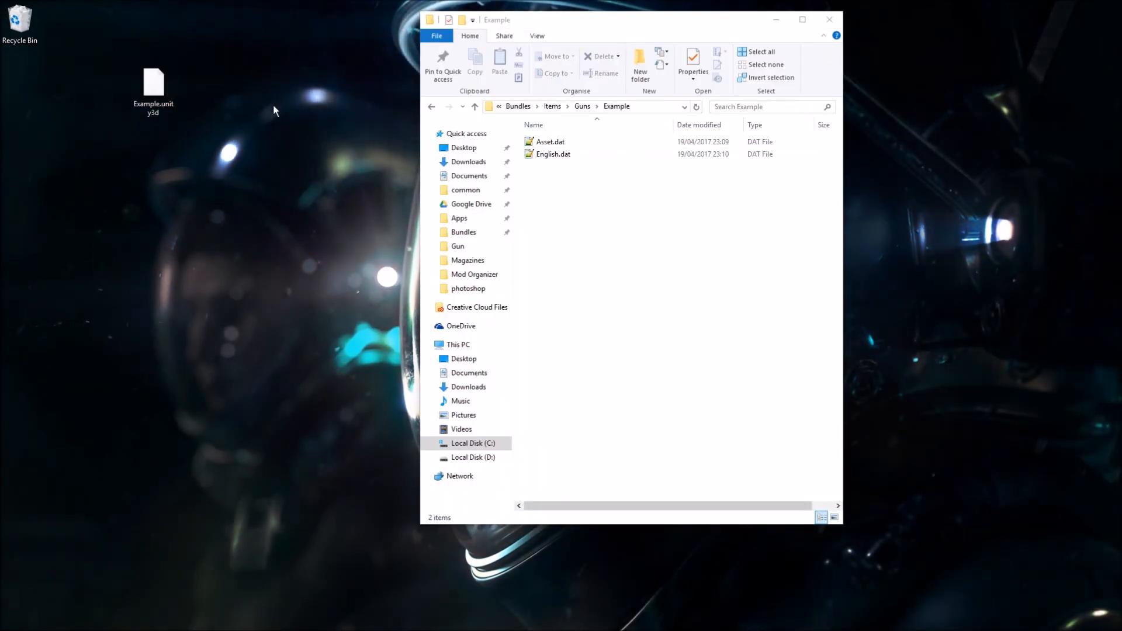
{"action": "left_click_drag", "start_coordinate": [200, 39], "coordinate": [138, 113]}
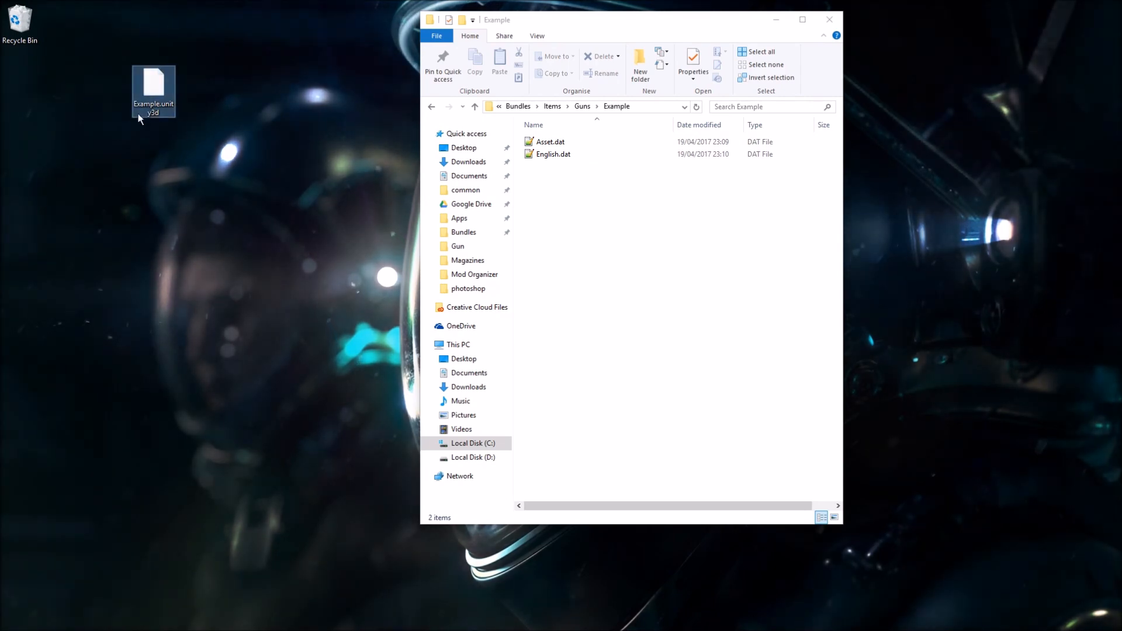
{"action": "left_click_drag", "start_coordinate": [168, 116], "coordinate": [628, 233]}
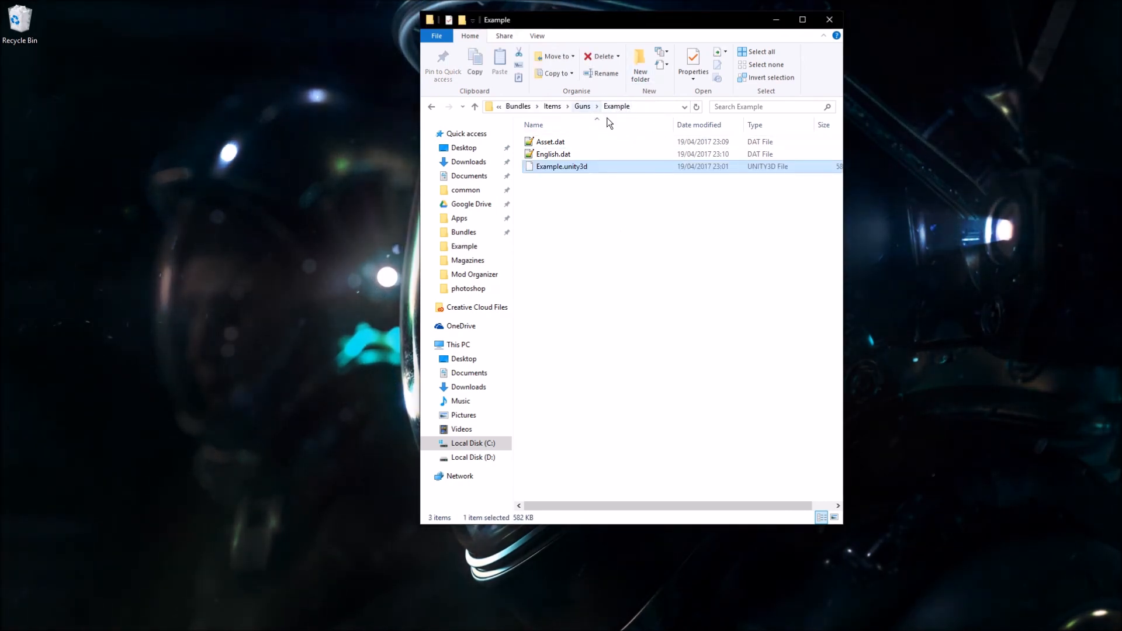
{"action": "left_click", "coordinate": [580, 247]}
{"action": "left_click", "coordinate": [776, 19]}
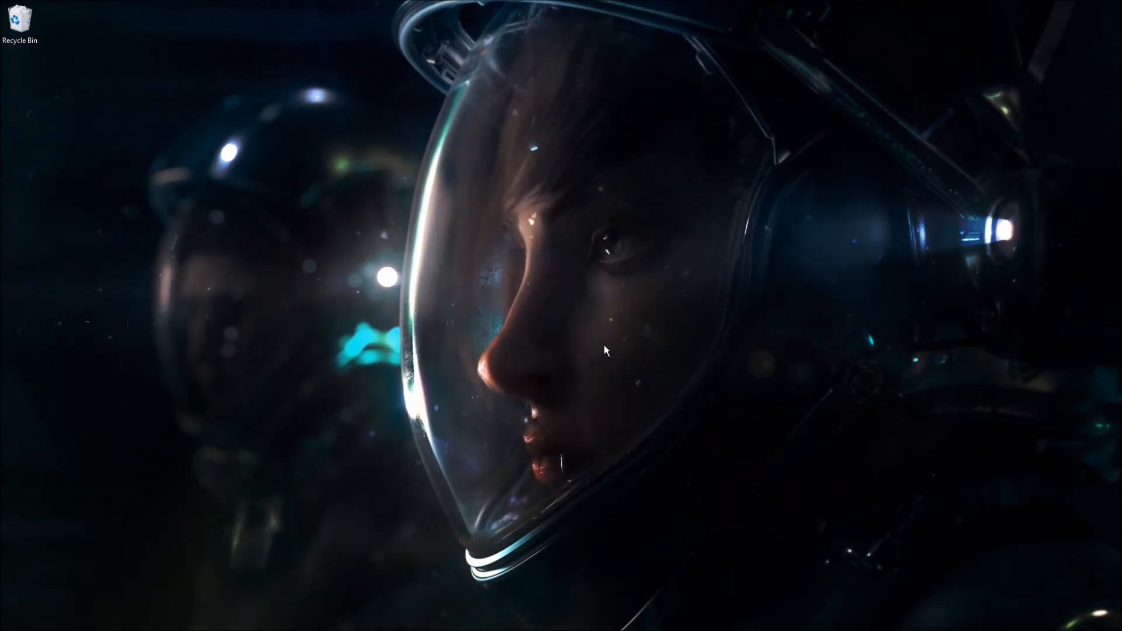